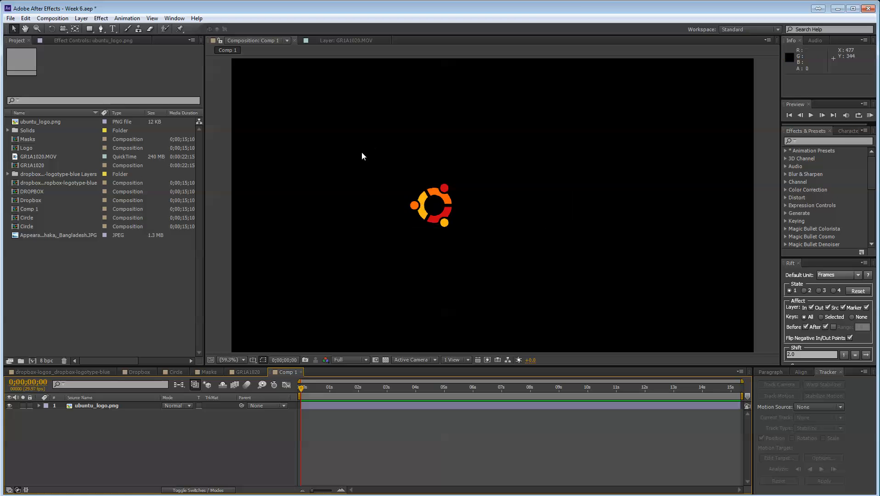
Step: Show the transparency grid behind the Ubuntu logo in Comp 1
click(107, 408)
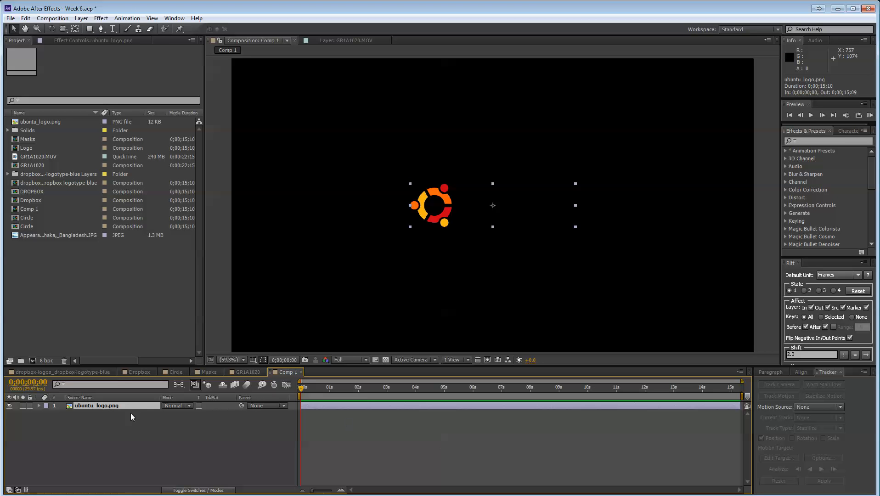
click(159, 440)
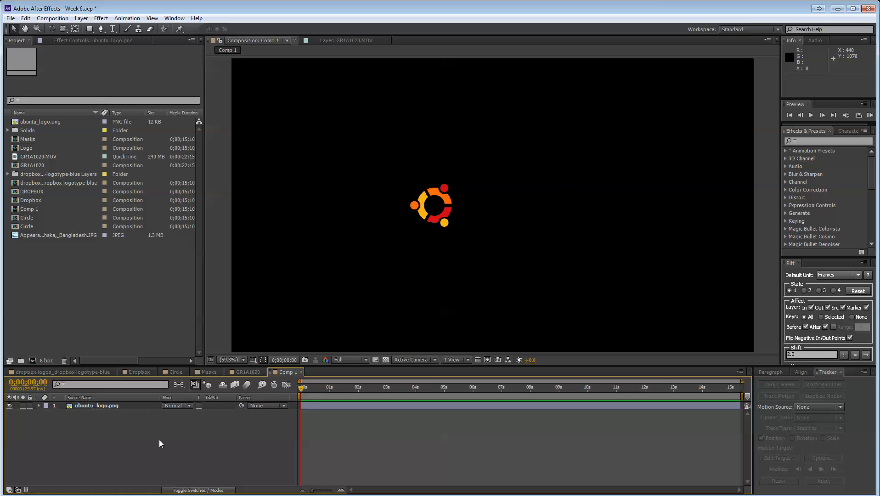
right_click(140, 436)
click(73, 436)
click(385, 360)
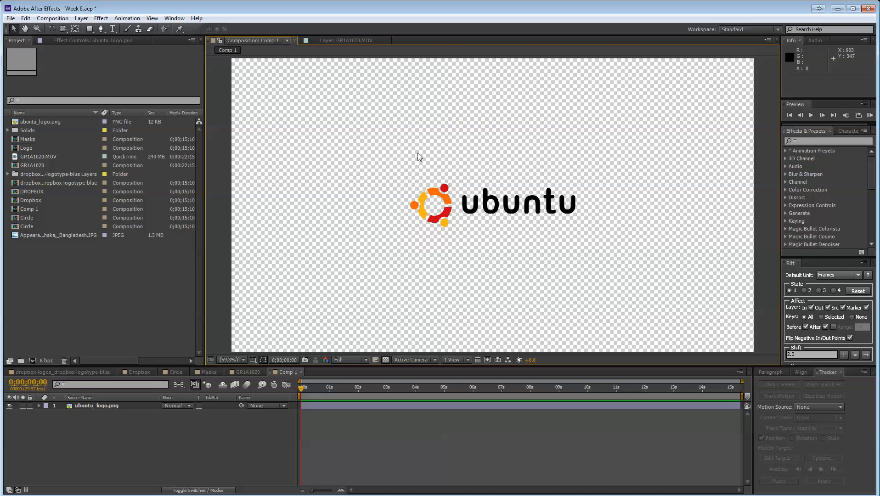
Step: Try shifting the whole Ubuntu logo to a different position in the composition and undo the move
drag(346, 148, 703, 294)
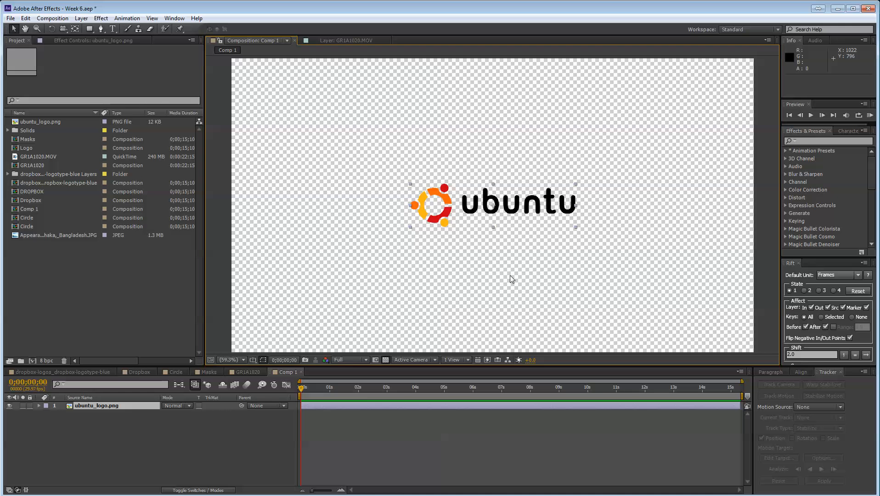
click(389, 170)
drag(394, 162, 472, 191)
click(382, 182)
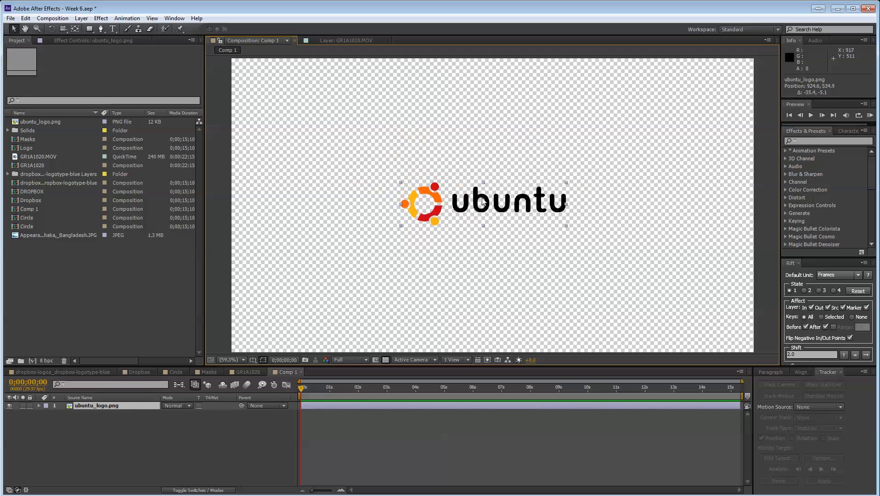
key(ctrl+z)
click(236, 276)
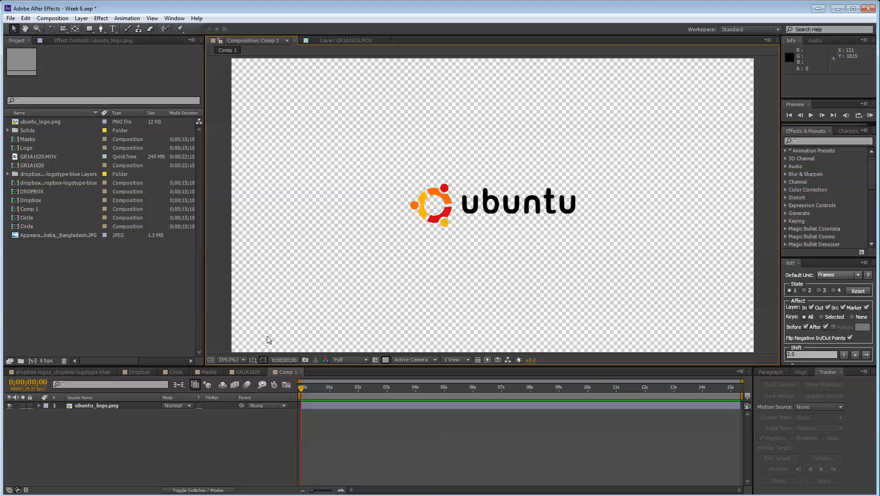
Step: Reveal the Scale property of ubuntu_logo.png, try a different scale, and undo the change
drag(413, 216, 415, 213)
key(s)
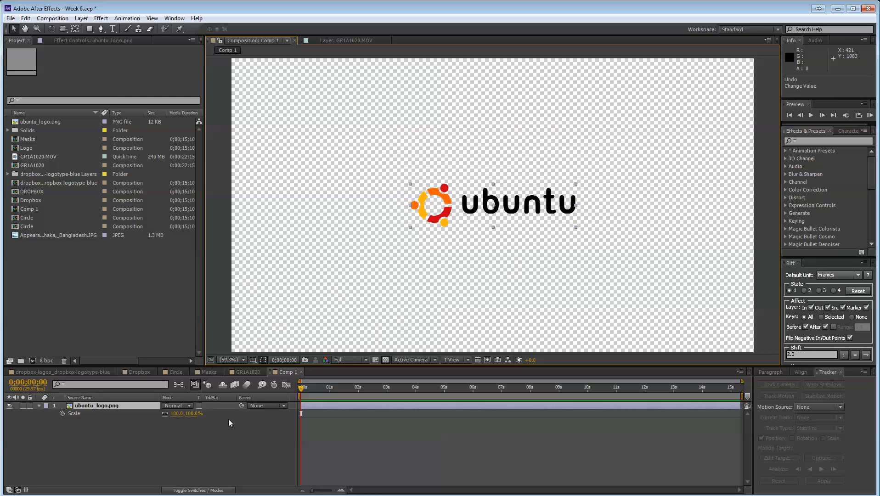
drag(174, 413, 627, 369)
key(ctrl+z)
click(461, 255)
click(493, 202)
click(93, 407)
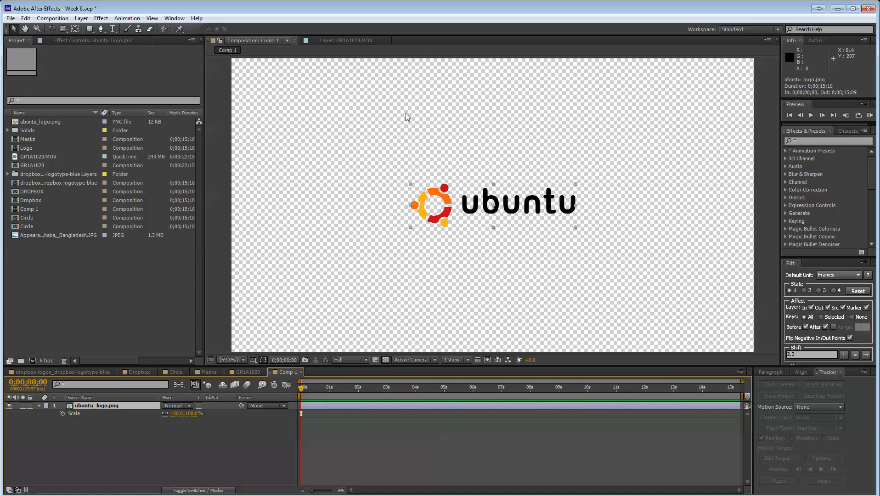
click(539, 205)
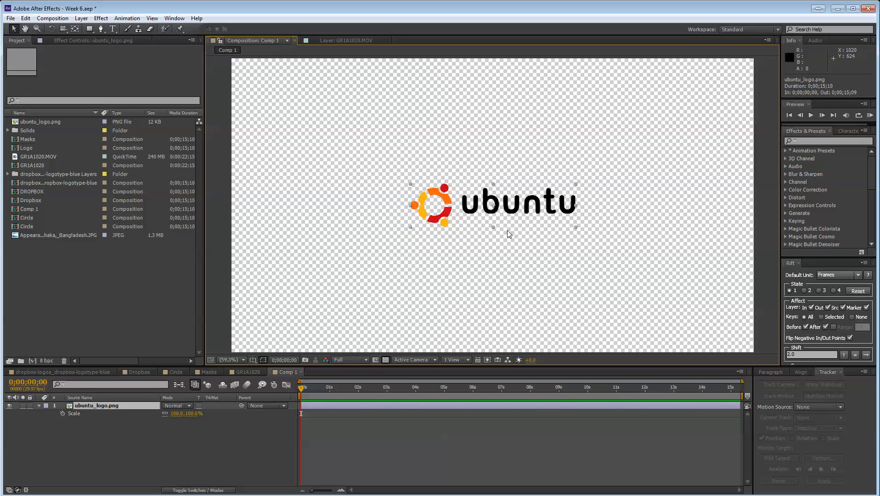
Step: Compare the logo against the transparency grid and the plain black background, leaving the grid off
click(386, 359)
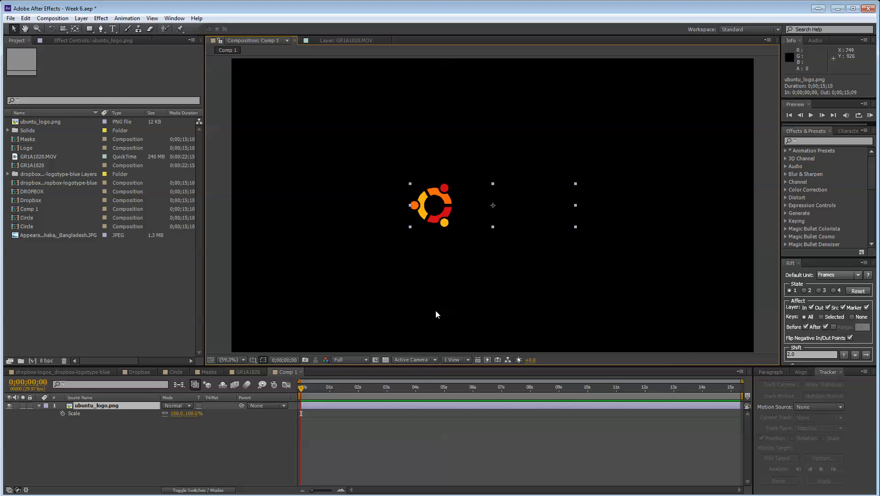
click(386, 360)
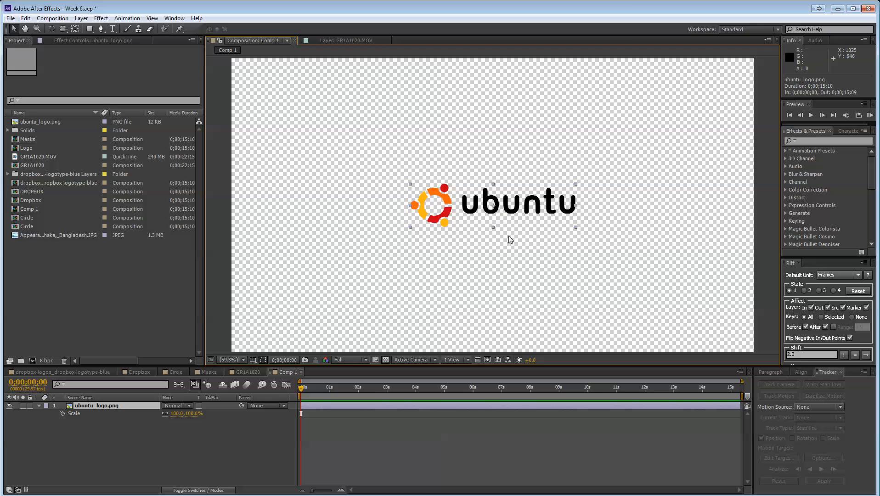
click(386, 359)
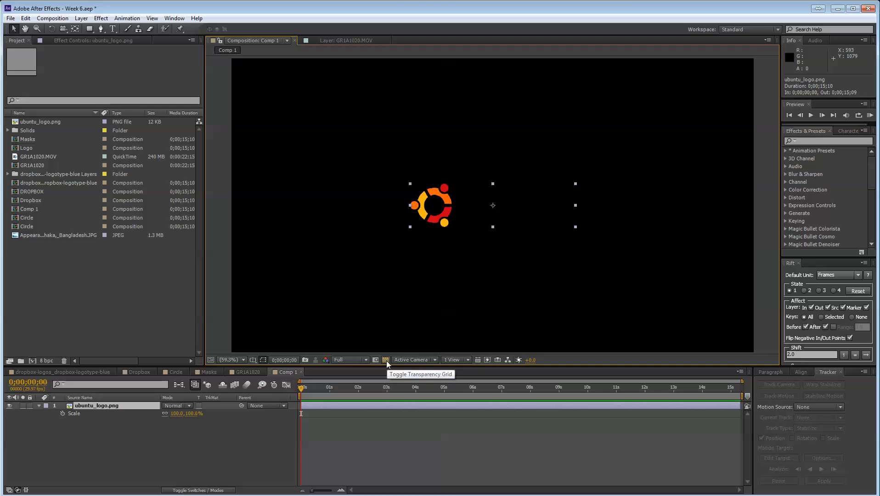
Step: Create a white 1920 x 1080 px solid named BG and place it beneath the ubuntu_logo.png layer
right_click(156, 447)
mouse_move(205, 354)
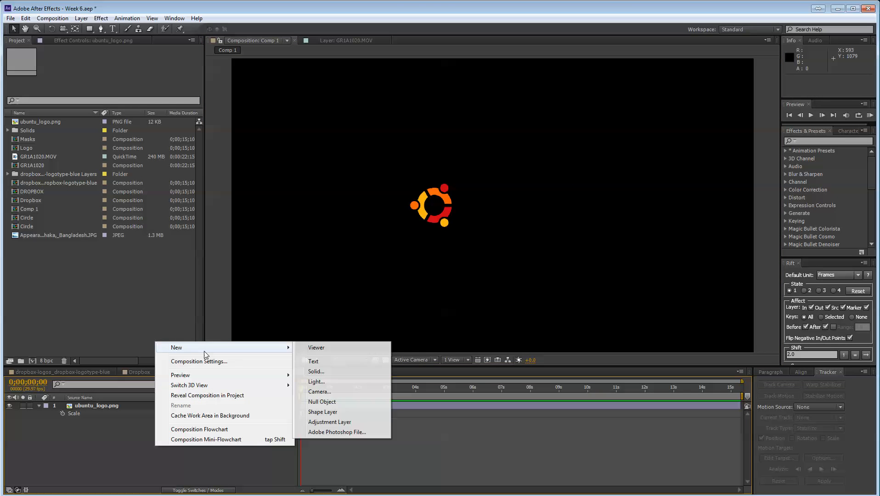
click(338, 371)
text(BG)
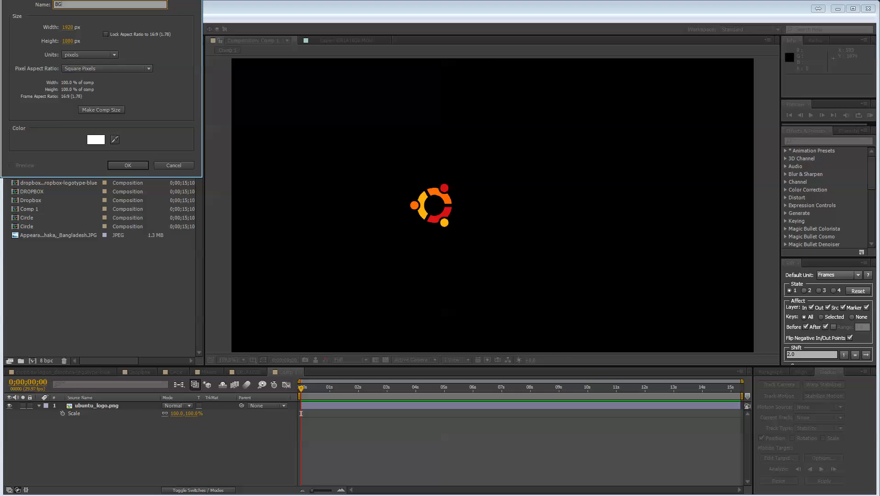
key(Return)
drag(128, 408, 121, 428)
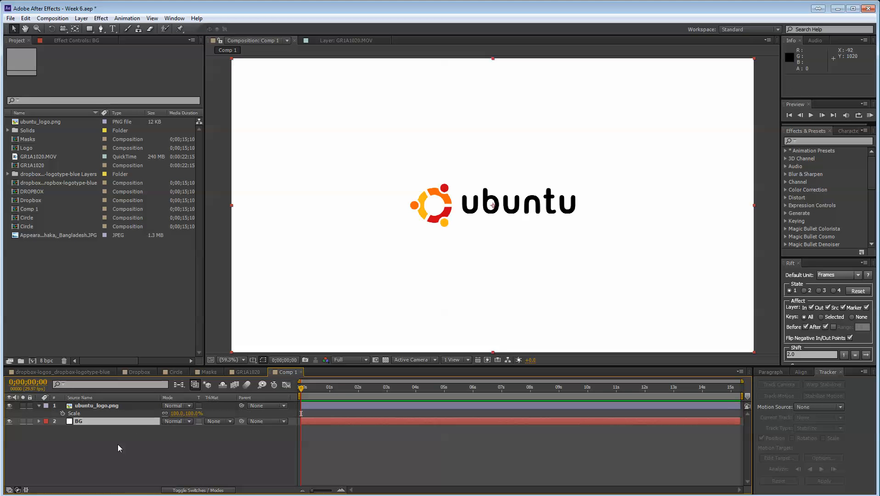
Step: Apply the 4-Color Gradient effect to the BG layer
click(820, 141)
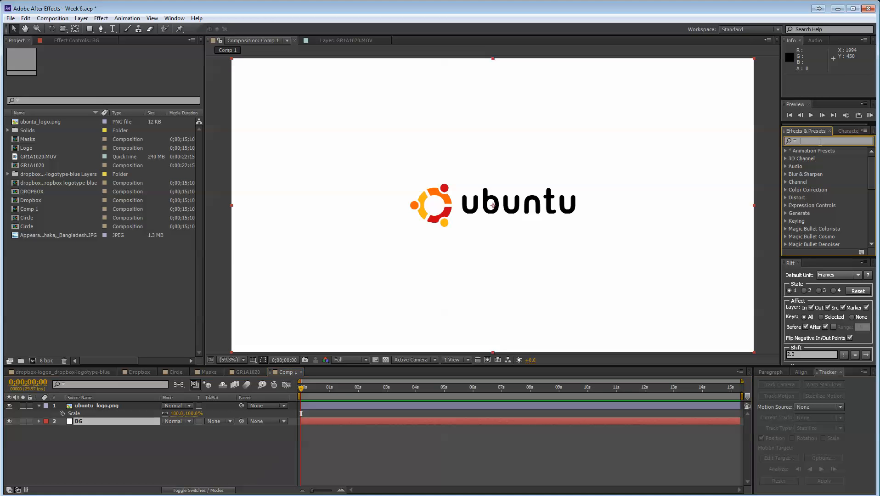
text(grad)
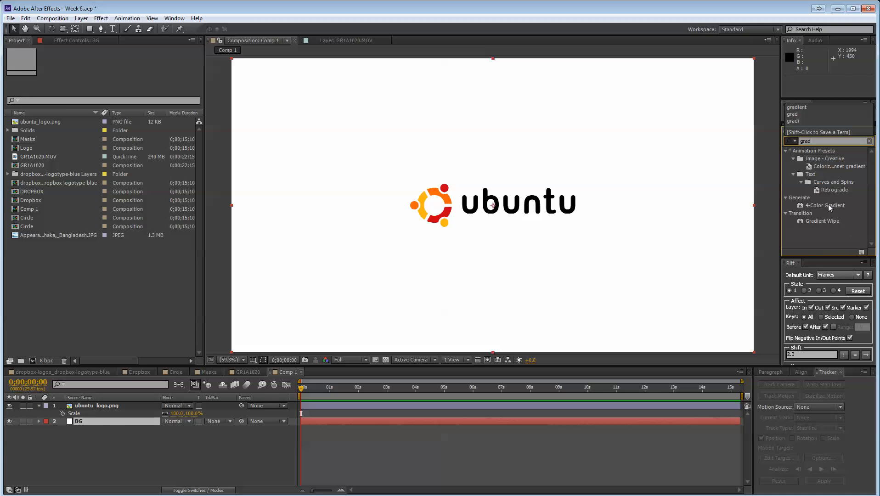
drag(826, 204, 101, 421)
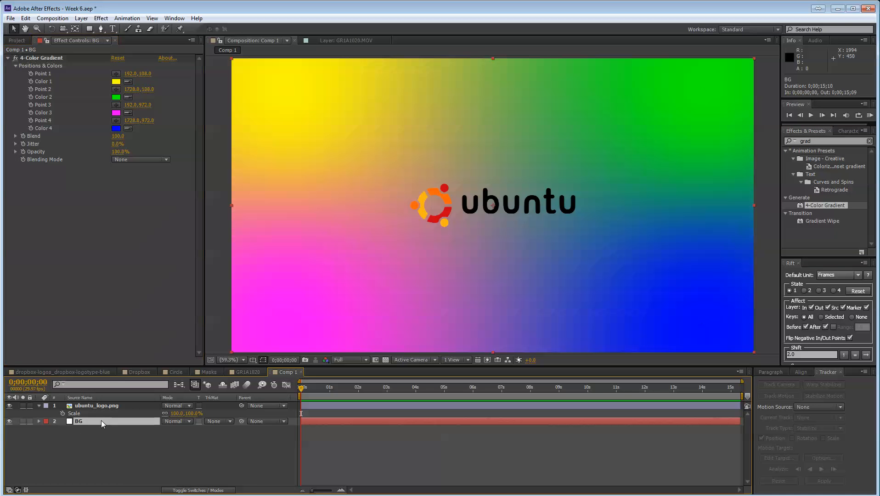
Step: Sample the gradient's four colors from the logo: yellow for Colors 1 and 4, orange for Color 2, red for Color 3
click(128, 81)
click(430, 197)
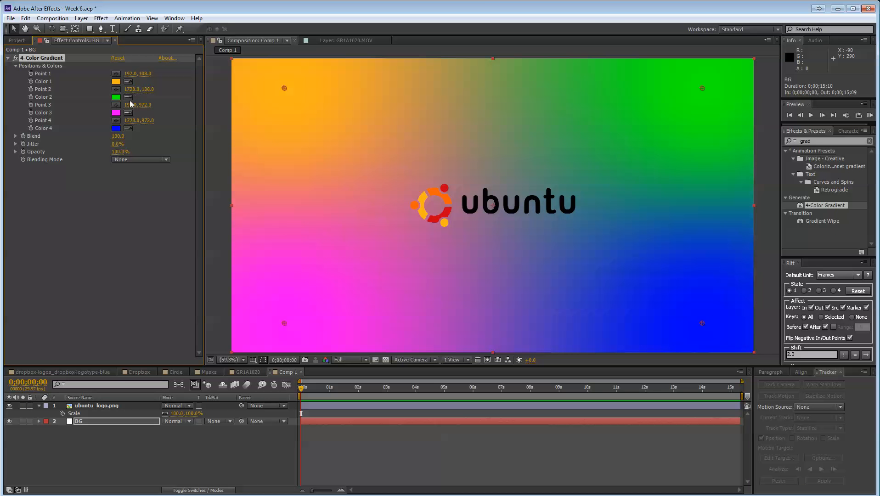
click(128, 97)
click(450, 201)
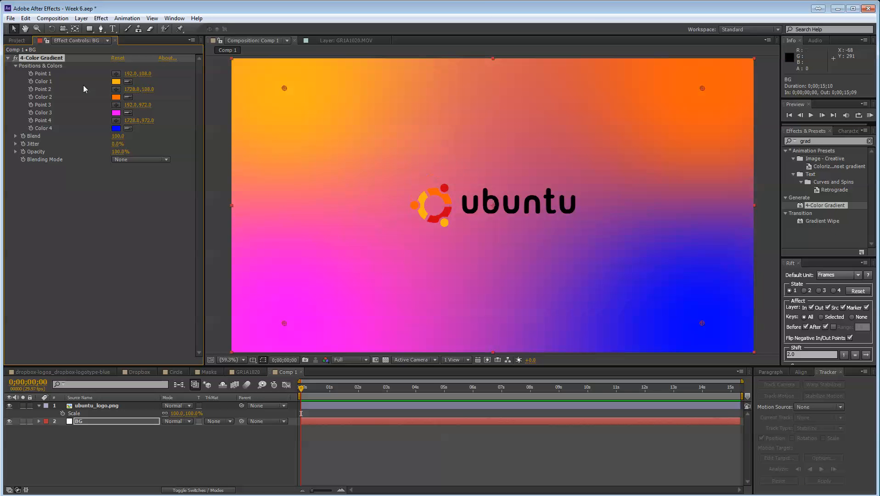
click(129, 113)
click(448, 211)
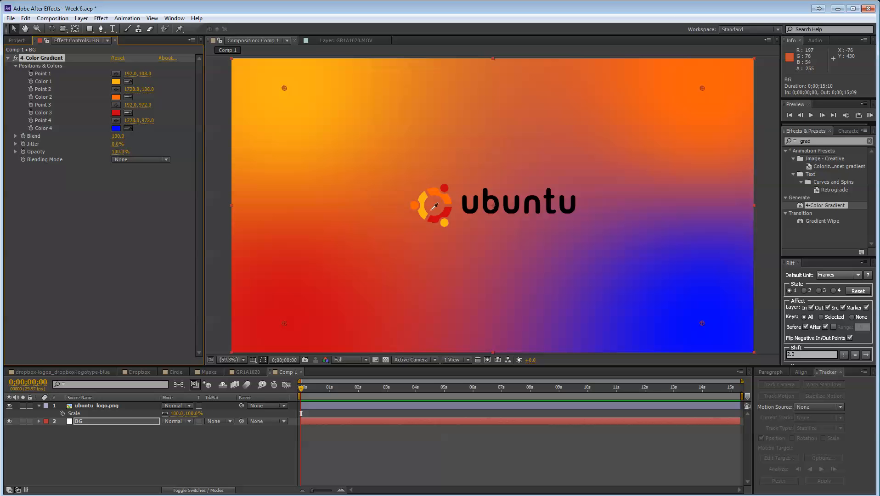
click(443, 224)
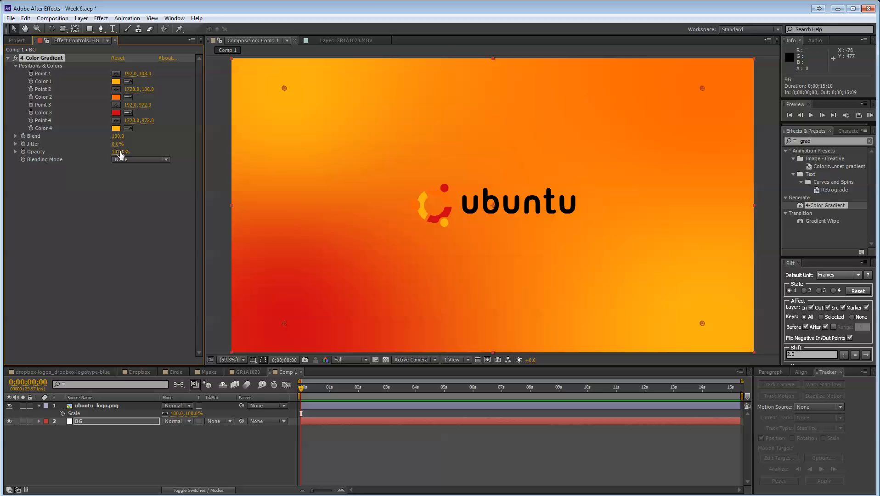
Step: Try adjusting the opacity of the 4-Color Gradient, ending at 100%
click(120, 152)
click(97, 193)
drag(119, 152, 192, 157)
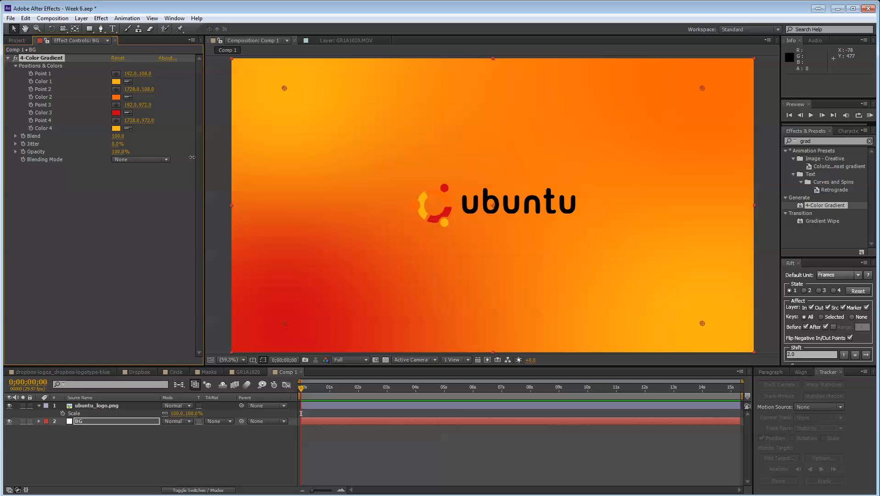
click(113, 172)
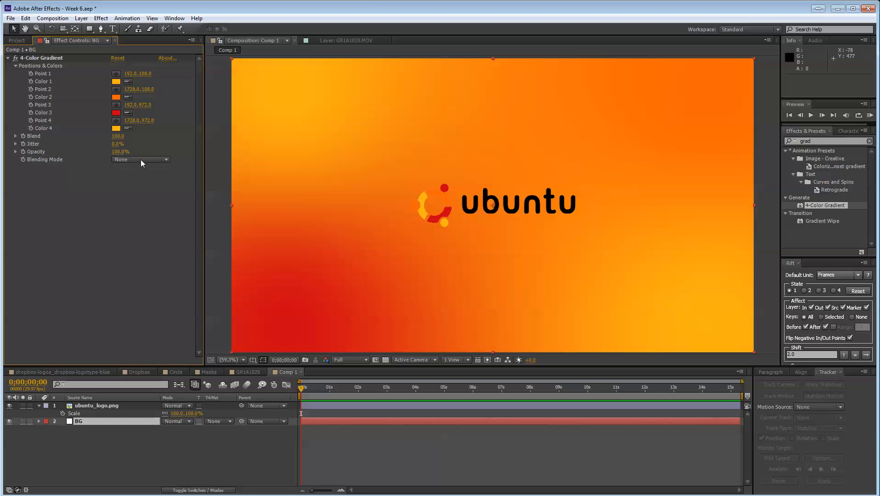
Step: Lighten all four gradient colors to very pale tints: cream for Color 1, peach for Color 2, pink for Color 3, light yellow for Color 4
click(116, 128)
drag(71, 143, 31, 136)
key(Return)
click(116, 113)
key(Return)
click(116, 97)
key(Return)
click(116, 82)
key(Return)
click(119, 113)
key(Return)
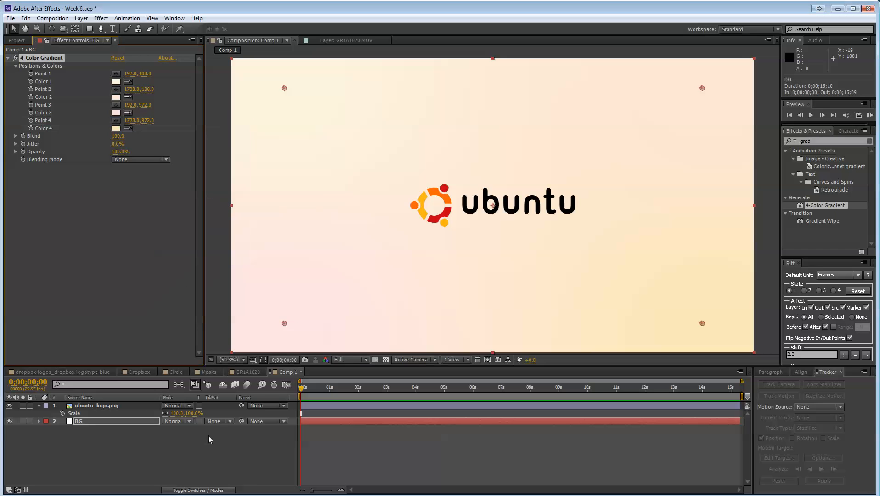
click(206, 437)
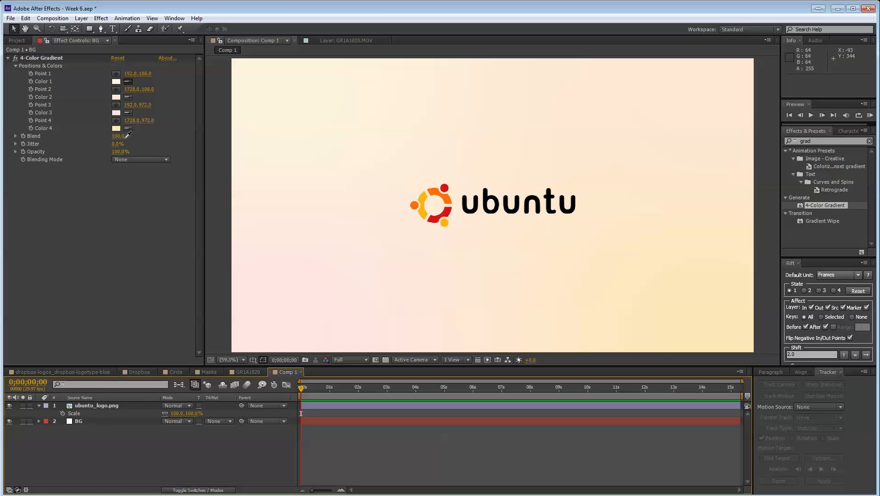
click(116, 82)
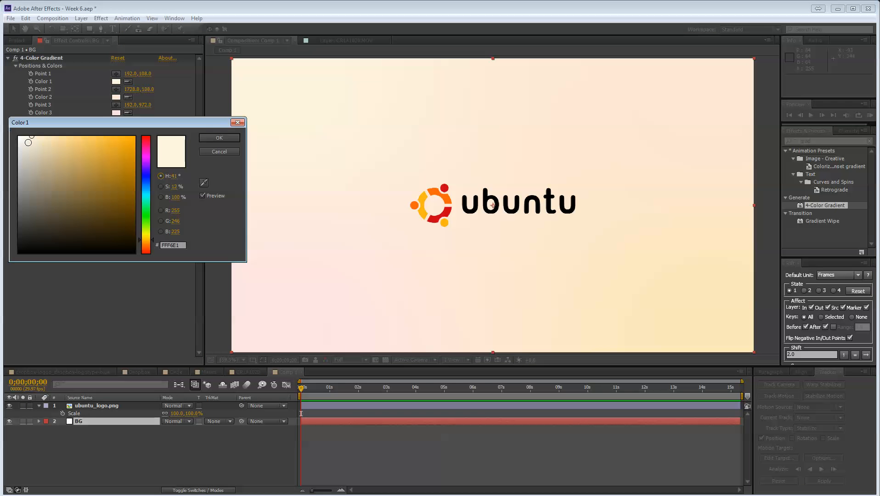
key(Return)
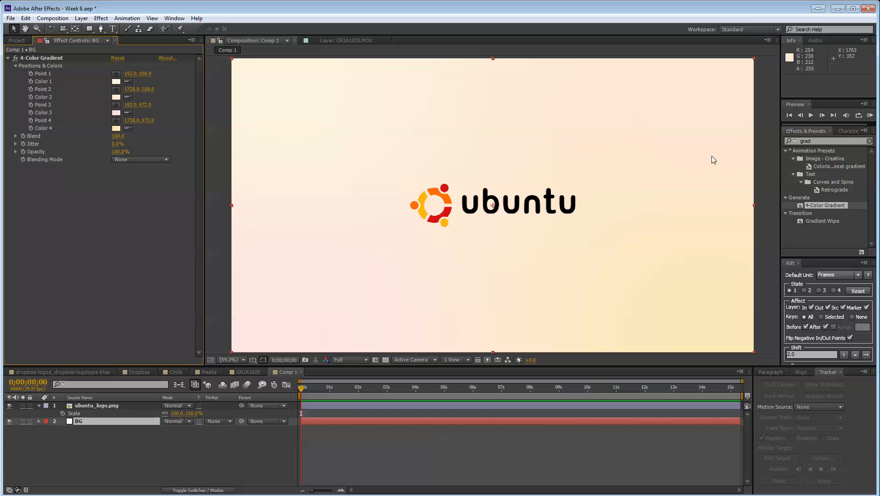
click(174, 456)
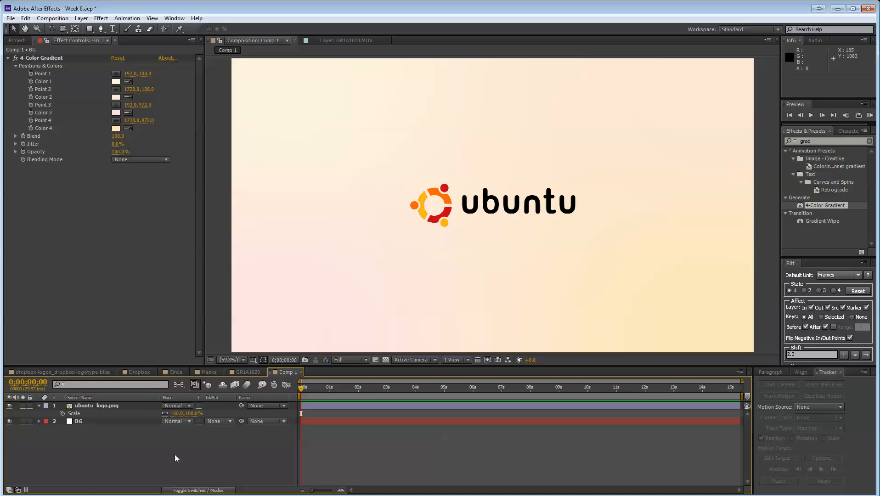
Step: Lock the BG layer and collapse the properties of the ubuntu_logo.png layer
click(29, 421)
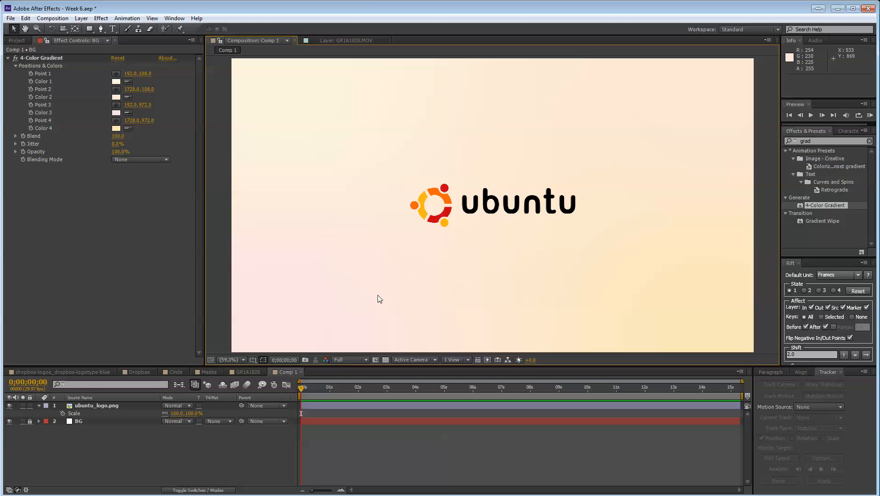
click(441, 200)
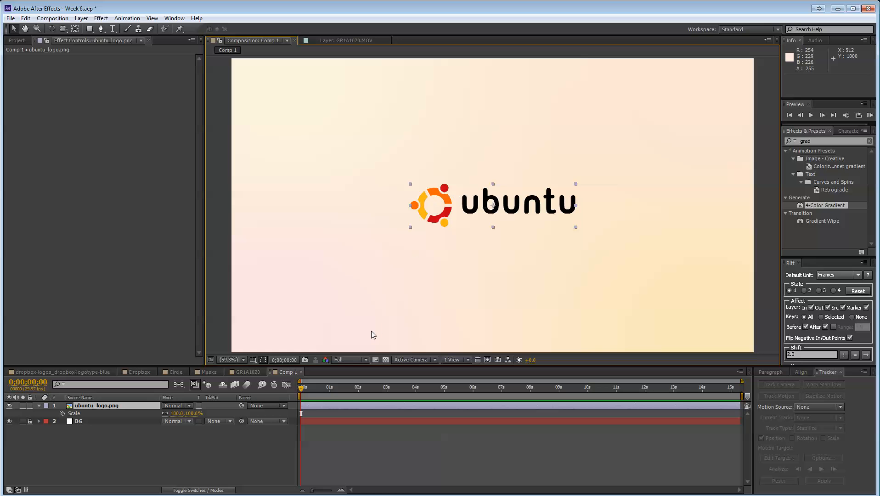
click(437, 270)
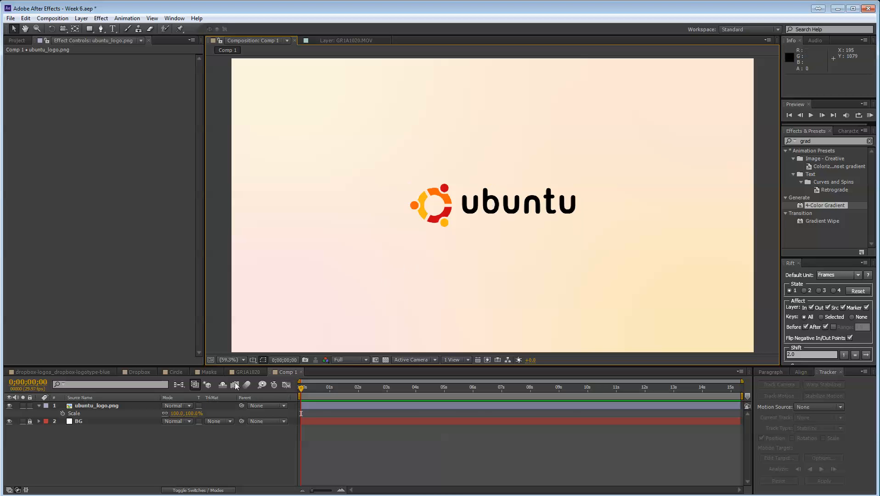
click(155, 444)
click(39, 406)
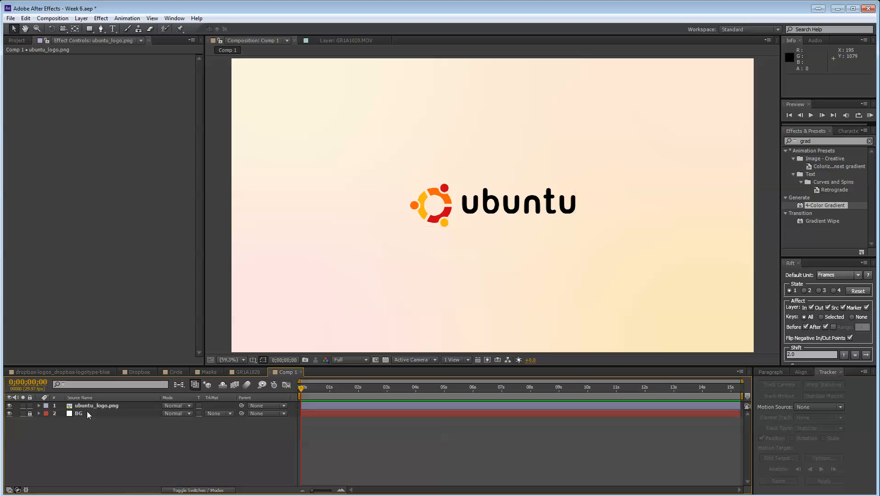
Step: Try drawing a black rectangle about 1030 by 640 px as a new shape layer over the logo, and undo it
click(91, 28)
click(90, 30)
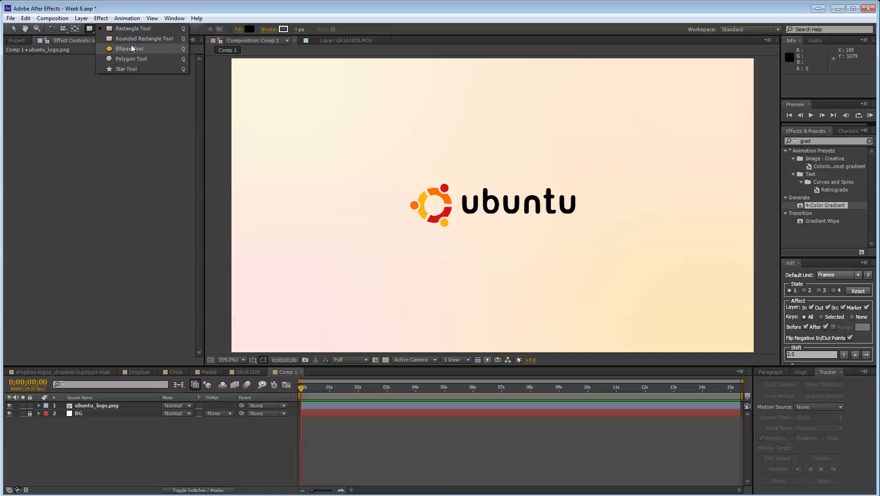
click(131, 28)
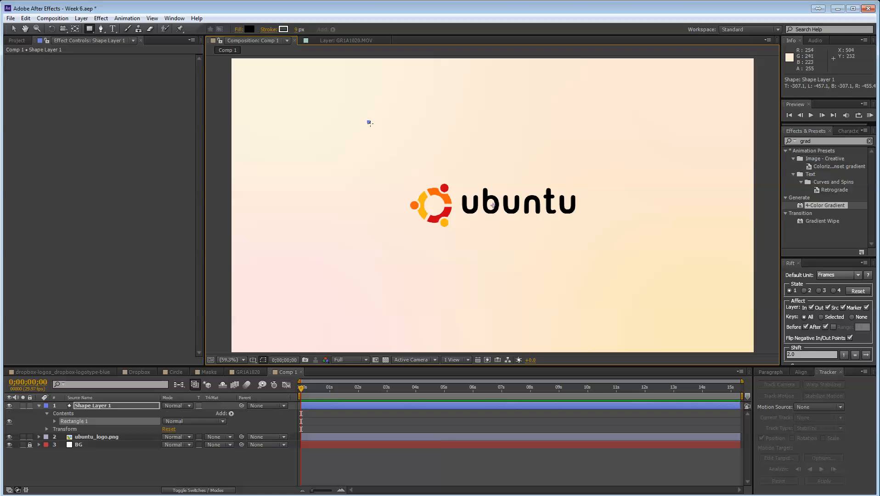
mouse_move(369, 122)
mouse_down()
mouse_move(648, 304)
mouse_move(649, 296)
mouse_up()
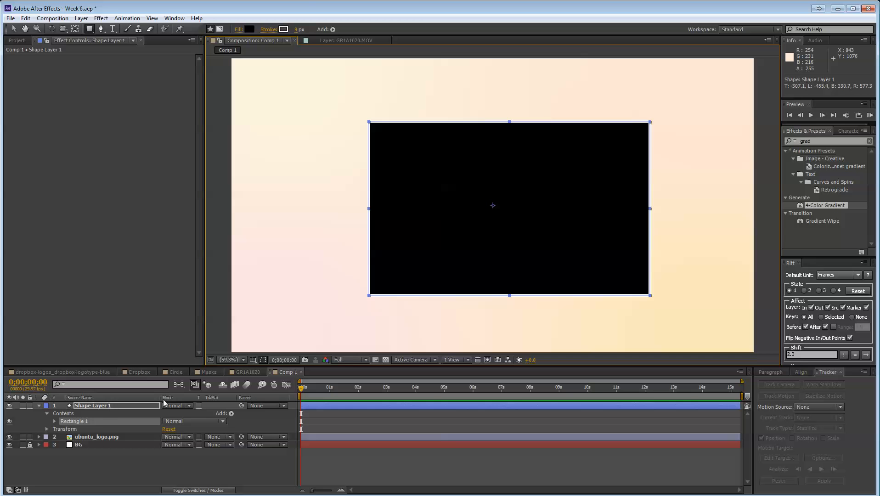
key(ctrl+z)
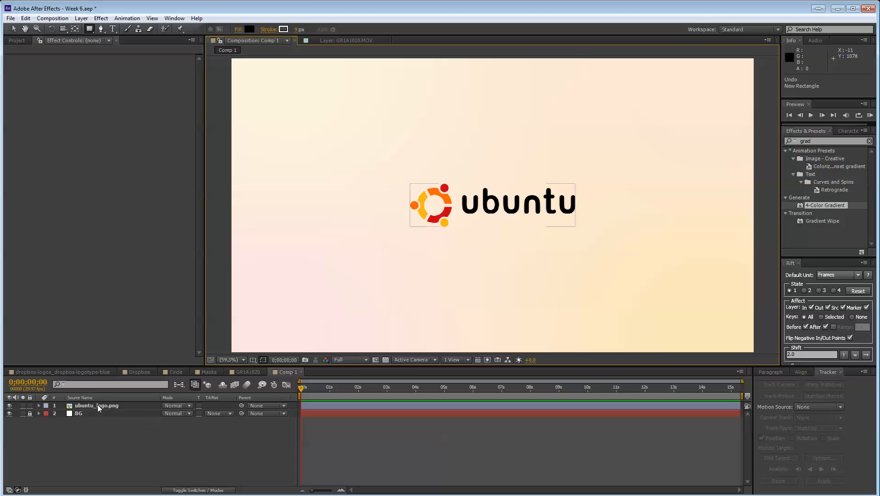
Step: Try drawing a rectangular mask on the ubuntu_logo.png layer inside the logo, and undo it
click(99, 404)
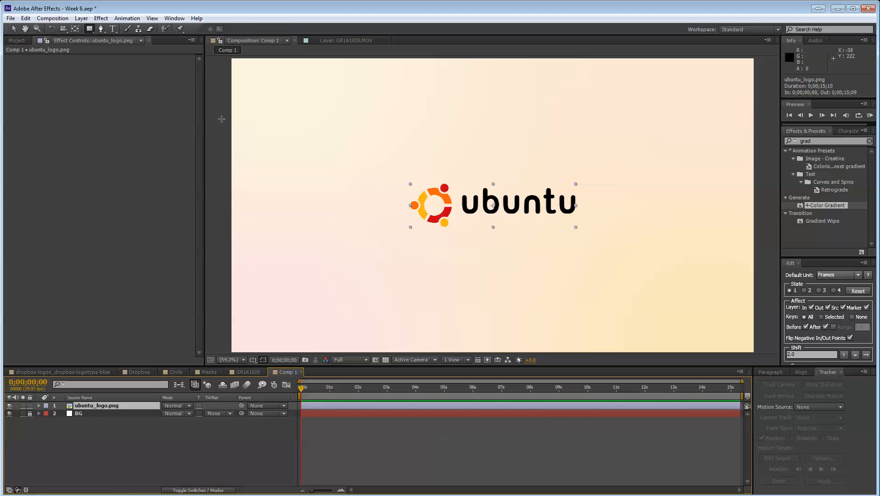
drag(429, 193, 546, 220)
key(ctrl+z)
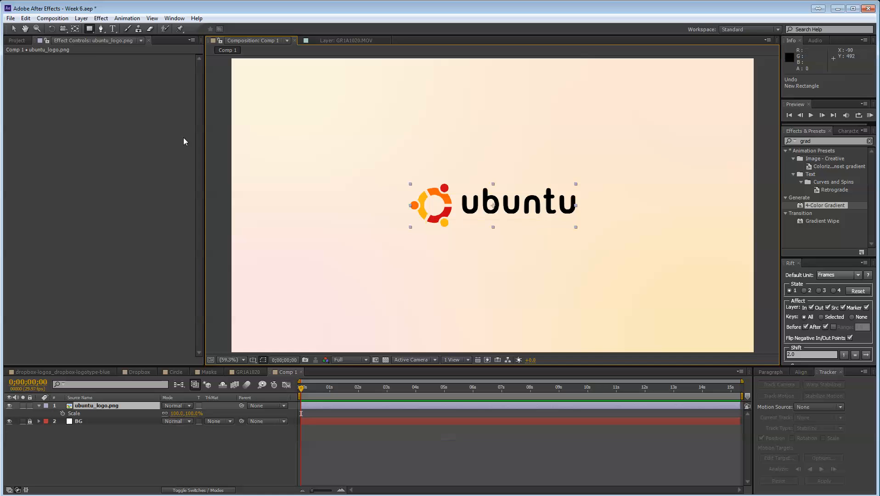
Step: With no layer selected, try drawing a four-point black shape with the Pen tool, then undo it and delete the leftover shape layer
mouse_move(90, 29)
mouse_down()
mouse_move(149, 40)
mouse_move(148, 70)
mouse_move(131, 30)
mouse_move(139, 70)
mouse_move(138, 30)
mouse_move(90, 31)
mouse_up()
click(101, 30)
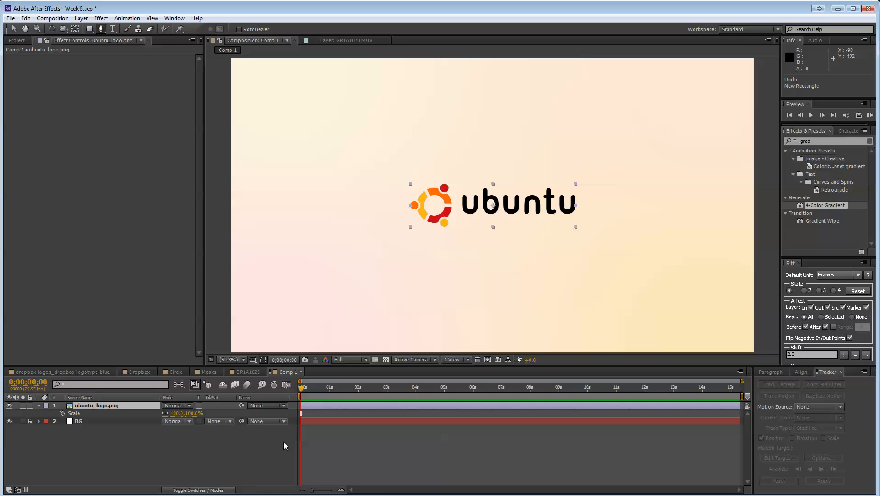
click(118, 454)
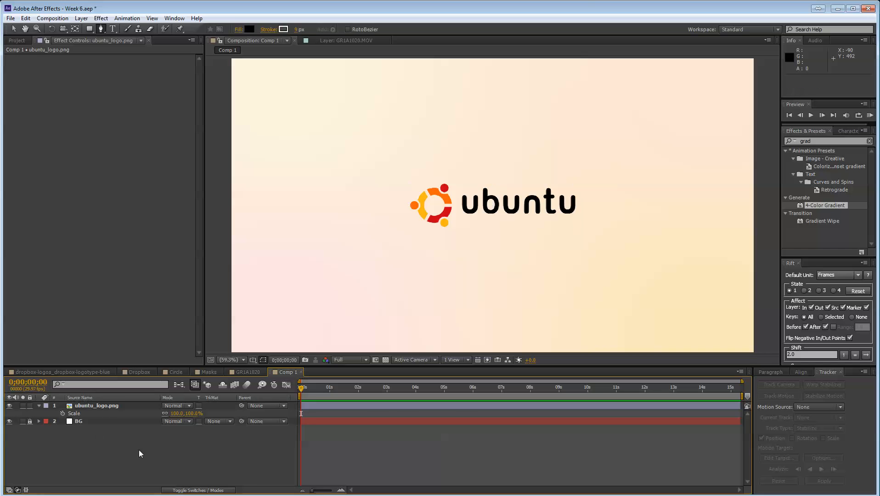
click(341, 175)
click(422, 100)
click(599, 144)
drag(534, 308, 537, 304)
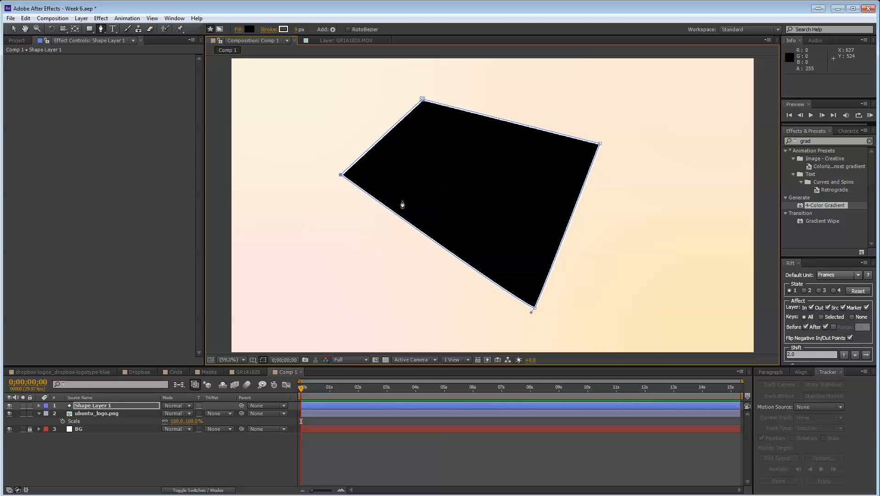
key(ctrl+z)
key(ctrl+z)
key(ctrl+z)
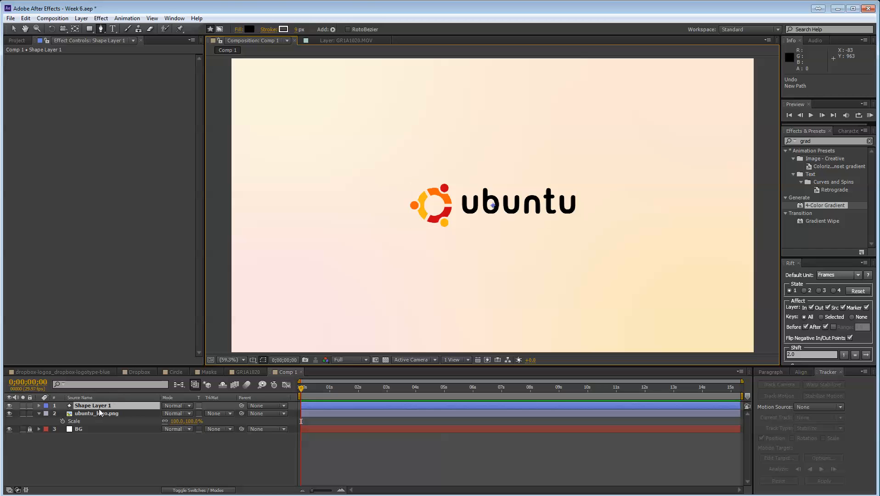
click(104, 415)
click(98, 405)
key(Delete)
Step: Try drawing a closed four-point mask on the ubuntu_logo.png layer with the Pen tool, undo it and deselect the layer
click(97, 406)
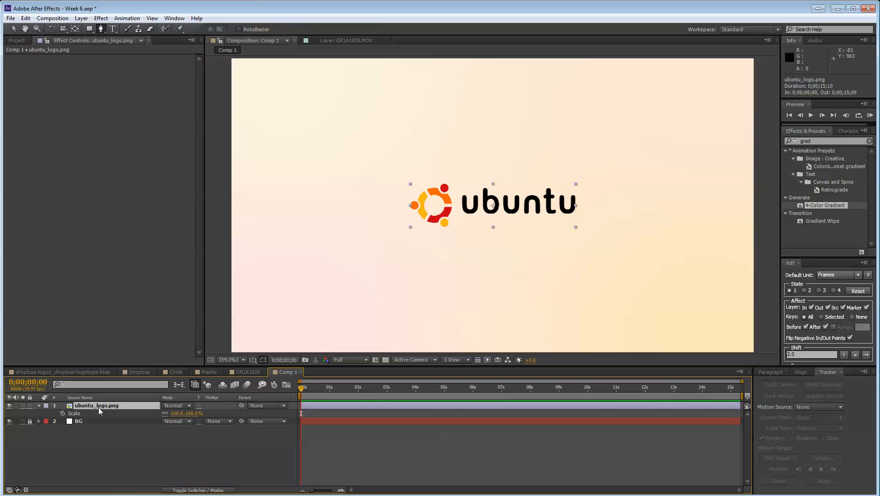
click(423, 211)
click(448, 194)
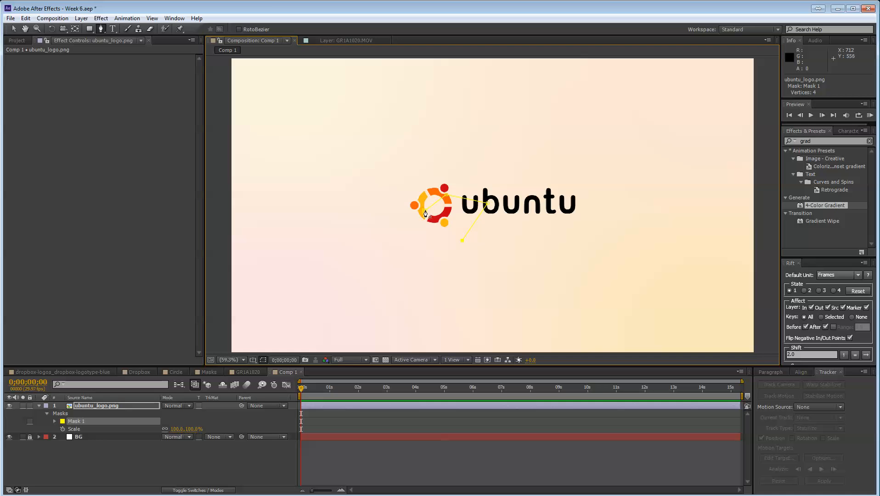
click(424, 211)
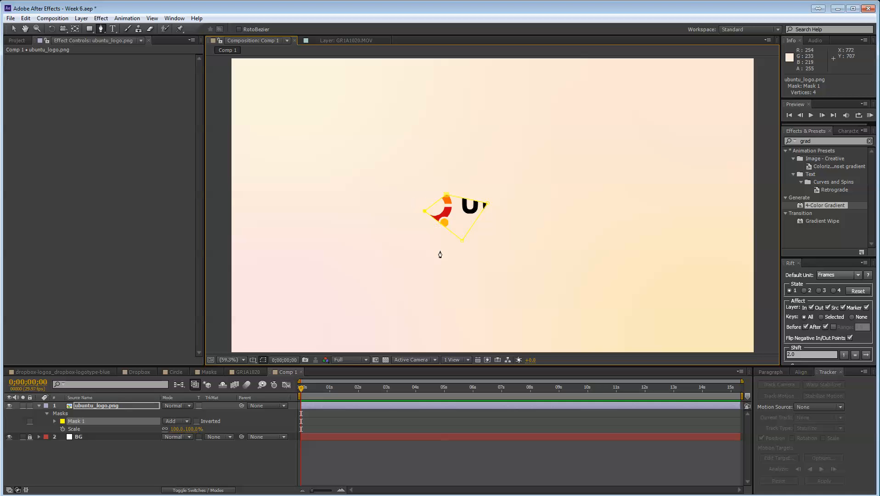
click(14, 29)
key(ctrl+z)
key(ctrl+z)
key(ctrl+z)
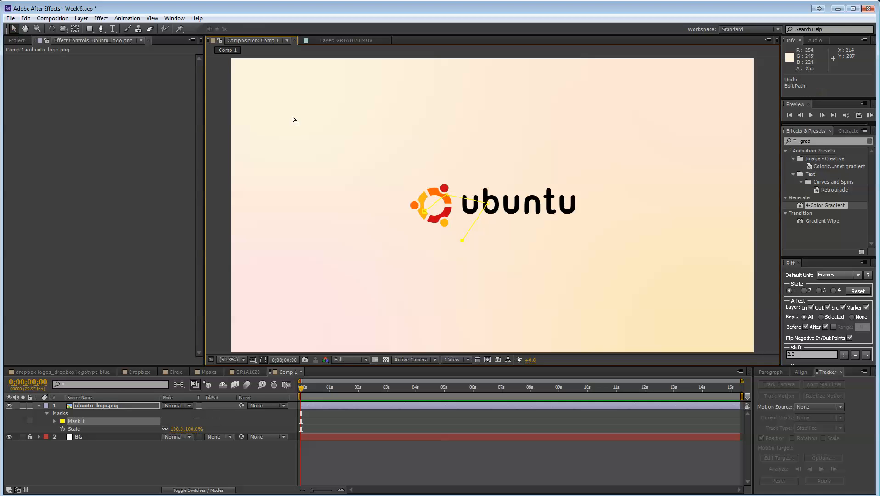
key(ctrl+z)
key(ctrl+z)
click(164, 456)
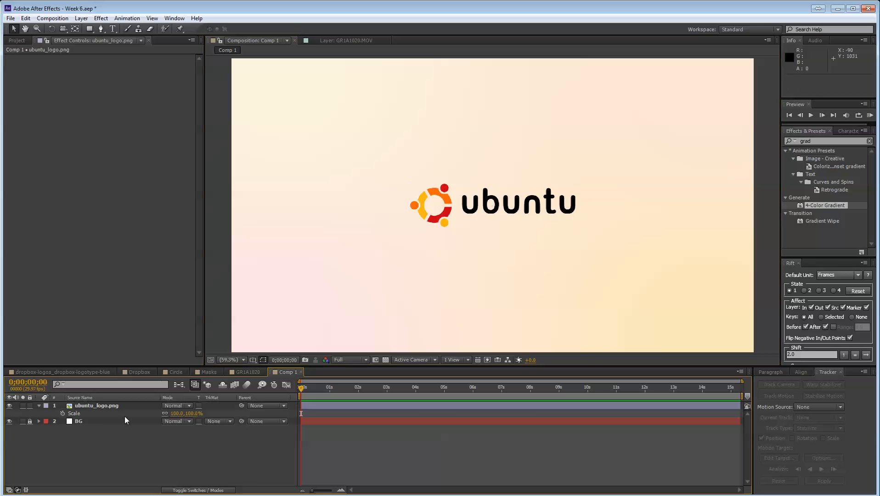
Step: Draw a rectangular mask about 460 by 180 px on the ubuntu_logo.png layer around the word "ubuntu", leaving out the circle symbol
click(122, 406)
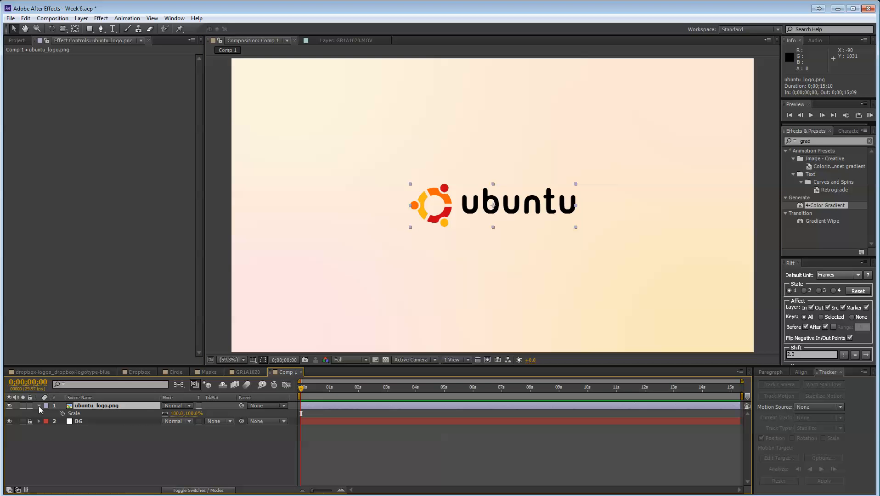
click(433, 207)
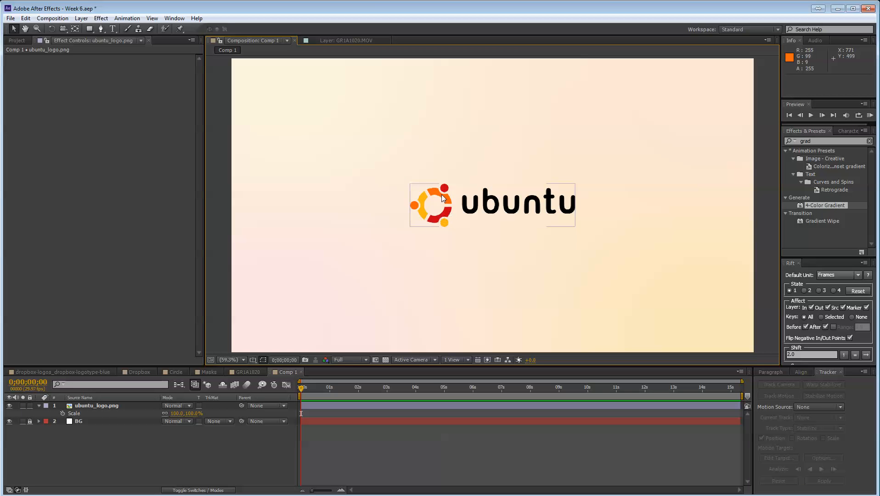
click(469, 211)
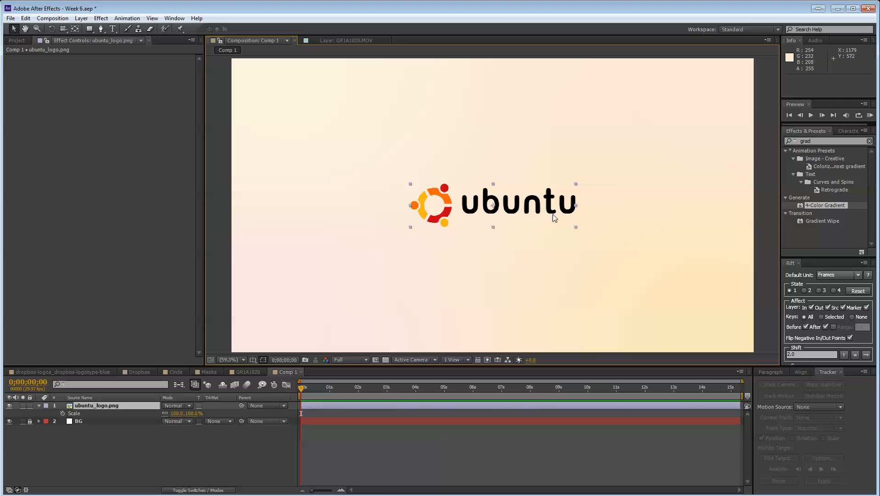
click(90, 28)
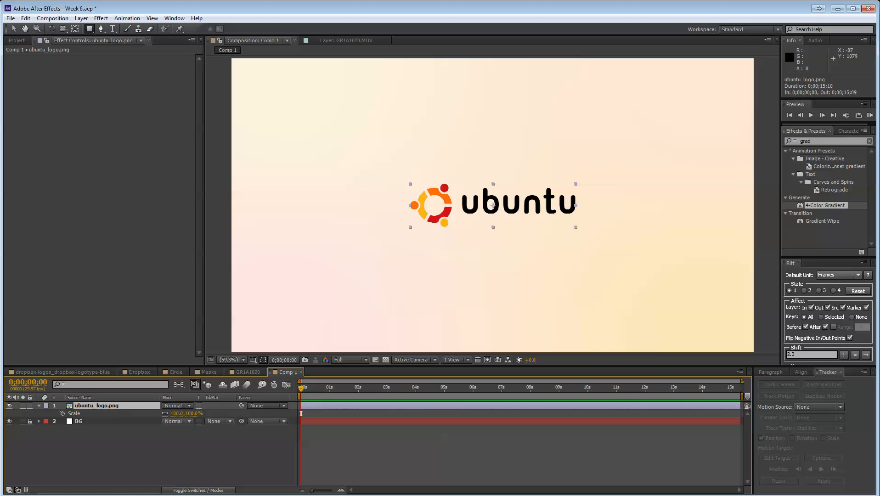
click(89, 30)
click(123, 31)
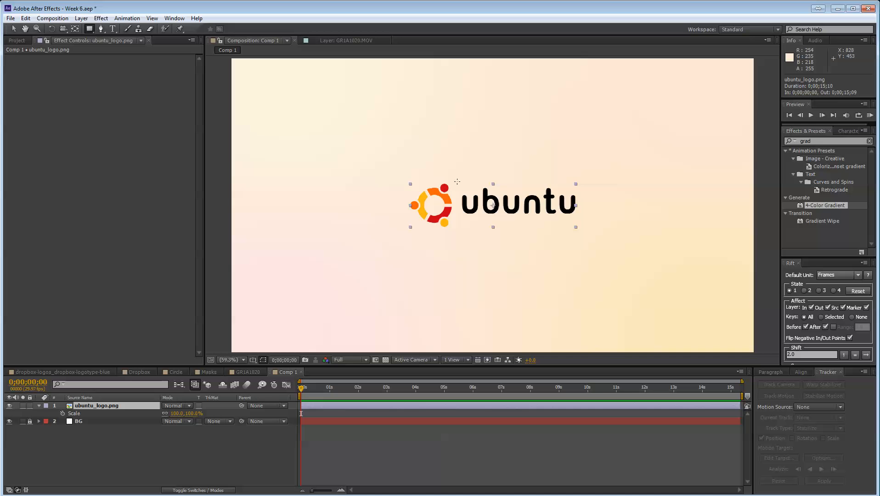
drag(459, 178, 583, 227)
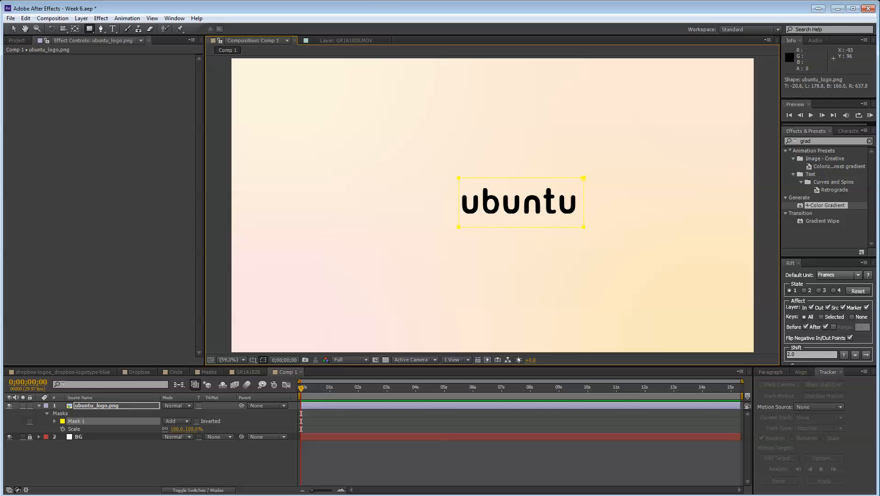
key(v)
Step: Rename the ubuntu_logo.png layer to "Ubuntu Text"
click(111, 409)
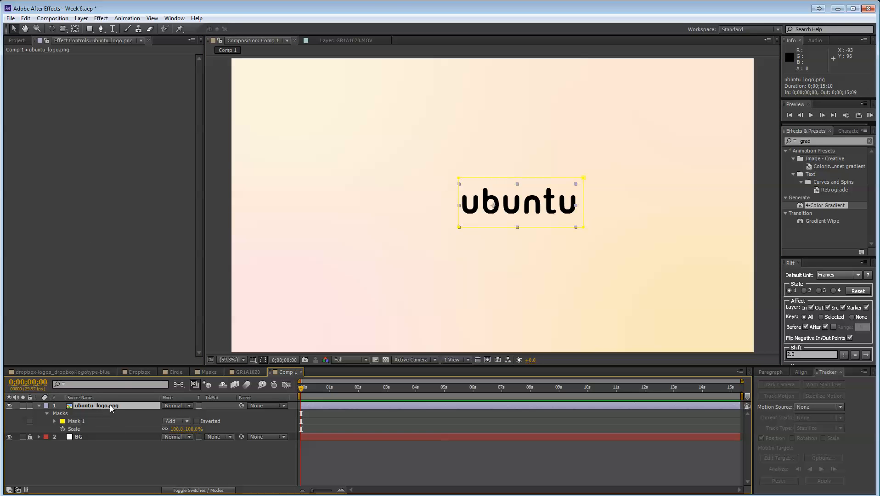
key(Return)
text(Ubu)
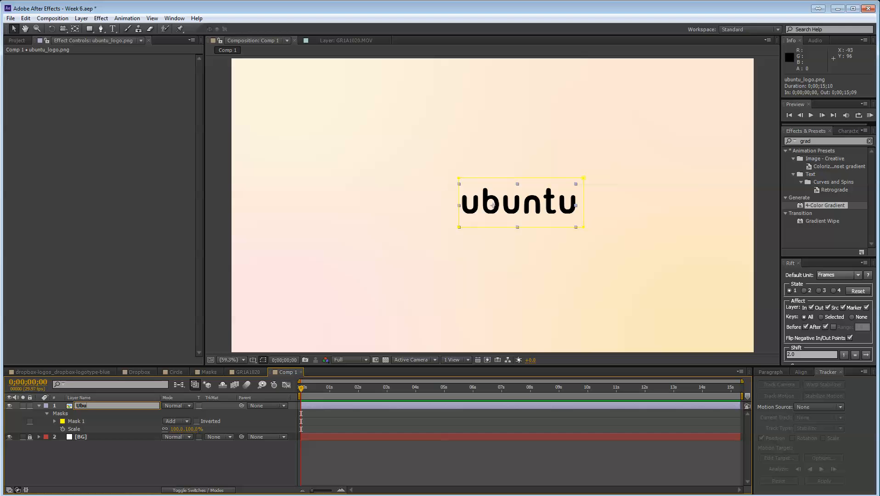
text(ntu Text)
key(Return)
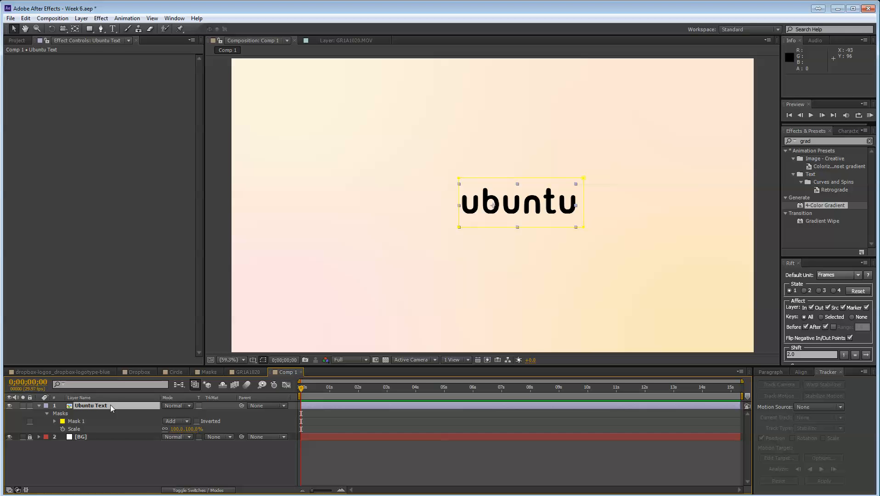
Step: Expand the properties of Mask 1 on the Ubuntu Text layer and examine its Mask Path
click(82, 420)
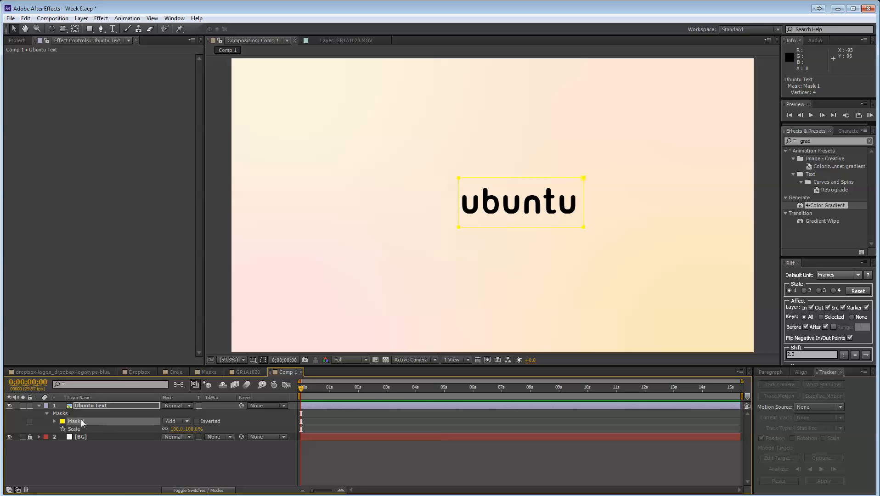
click(54, 421)
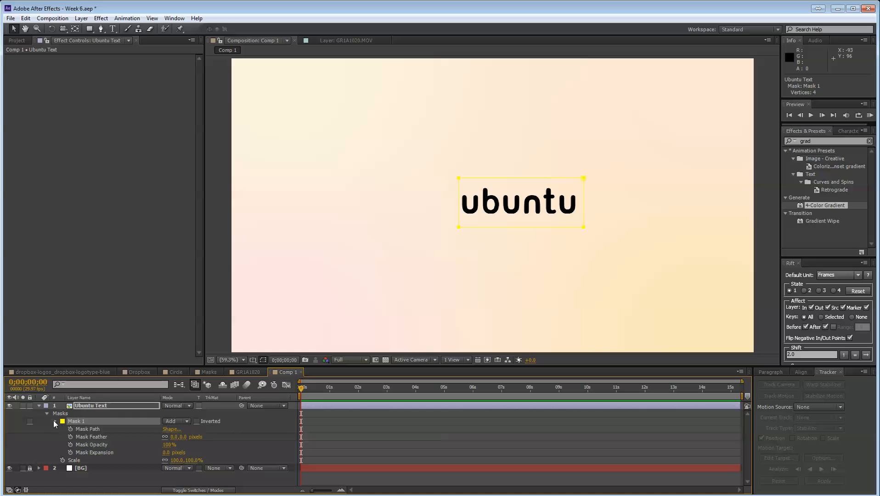
click(99, 430)
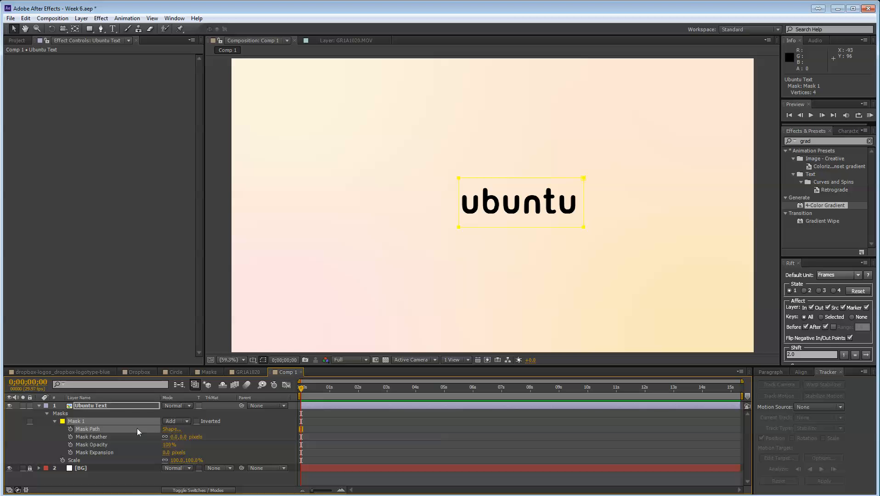
click(460, 179)
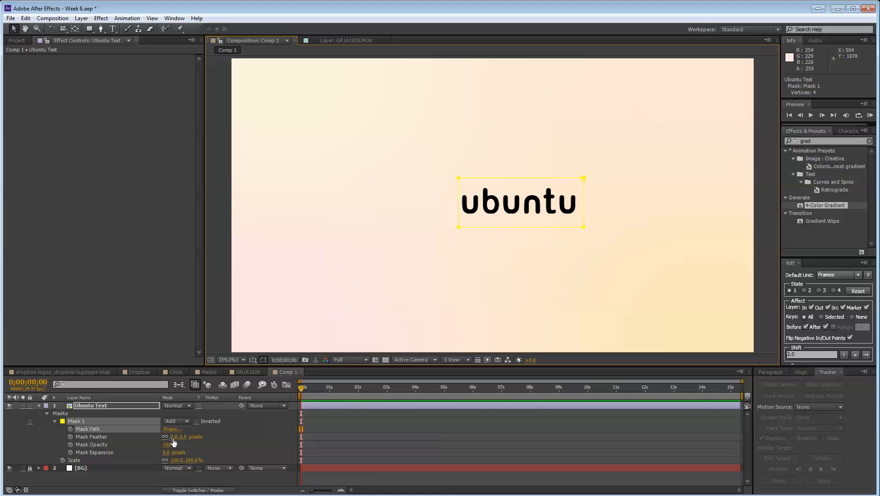
click(86, 429)
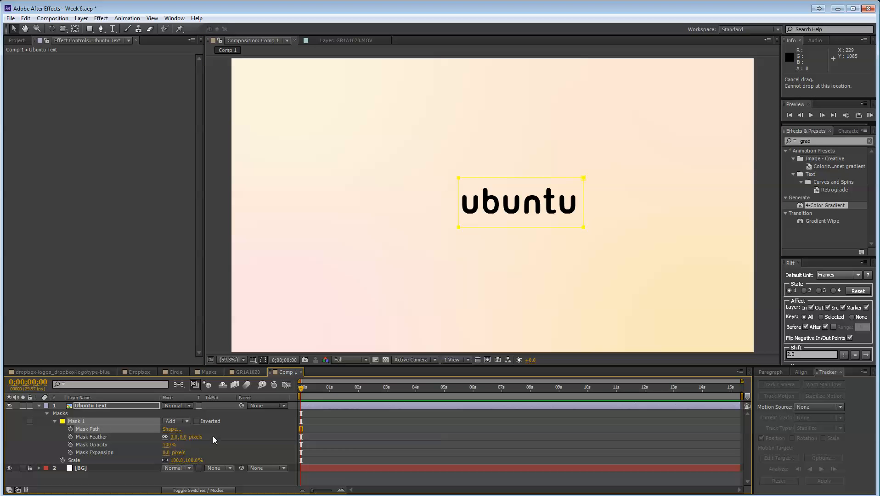
Step: Try out the feather and expansion settings of Mask 1, and return both to 0 pixels
click(97, 437)
drag(177, 437, 236, 464)
click(216, 447)
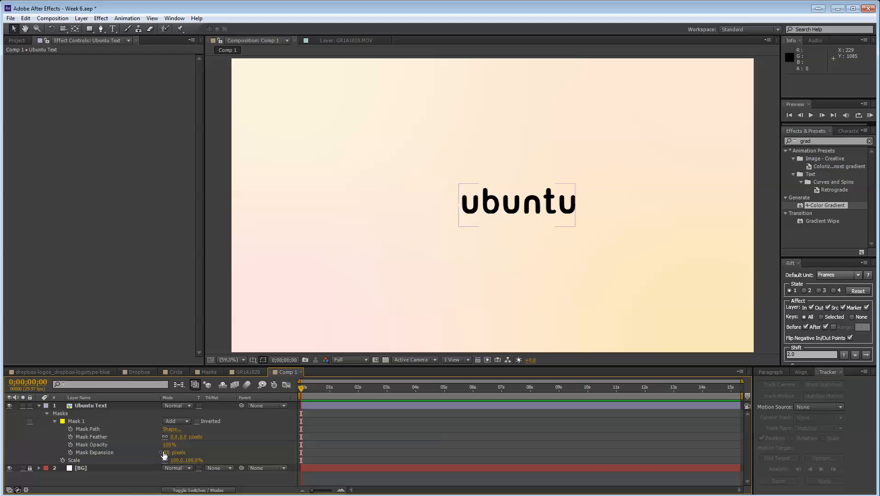
drag(164, 453, 237, 463)
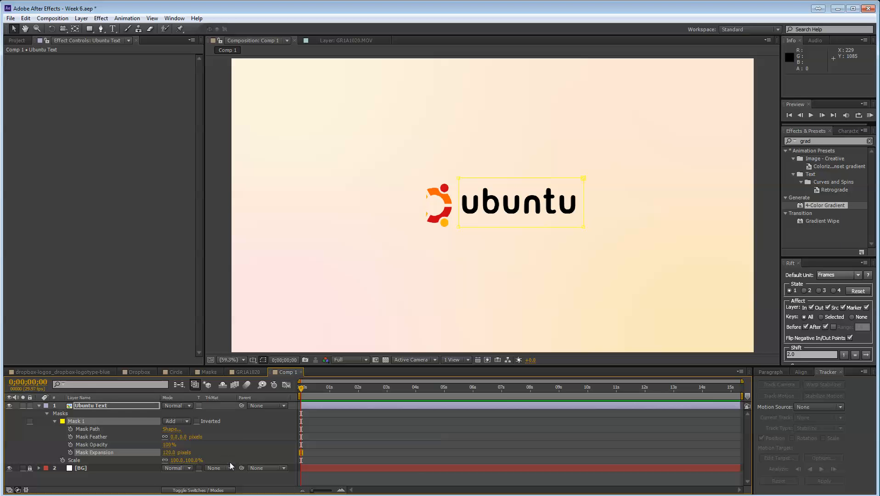
Step: Try the Subtract mode on Mask 1, switch it back to Add and select the Ubuntu Text layer
click(176, 421)
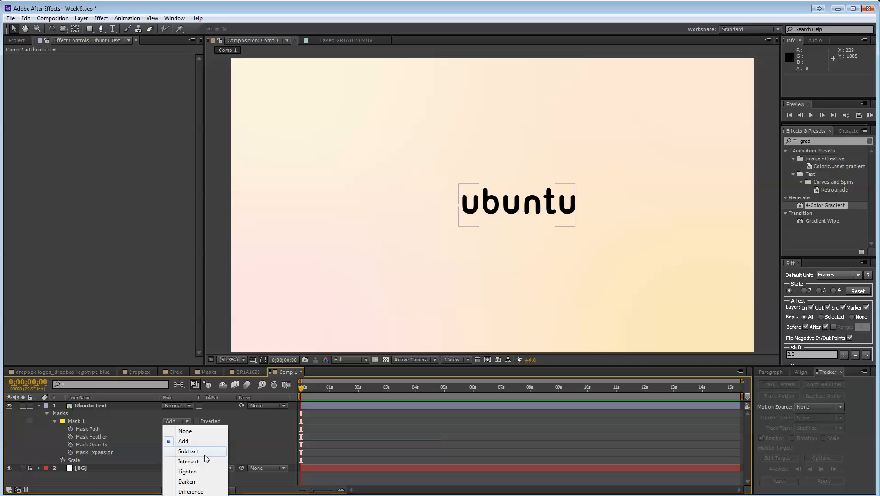
click(188, 451)
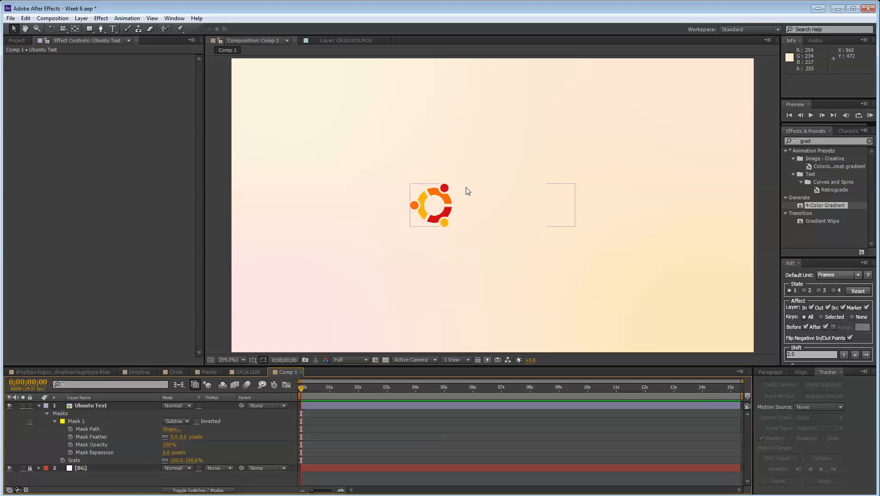
click(181, 422)
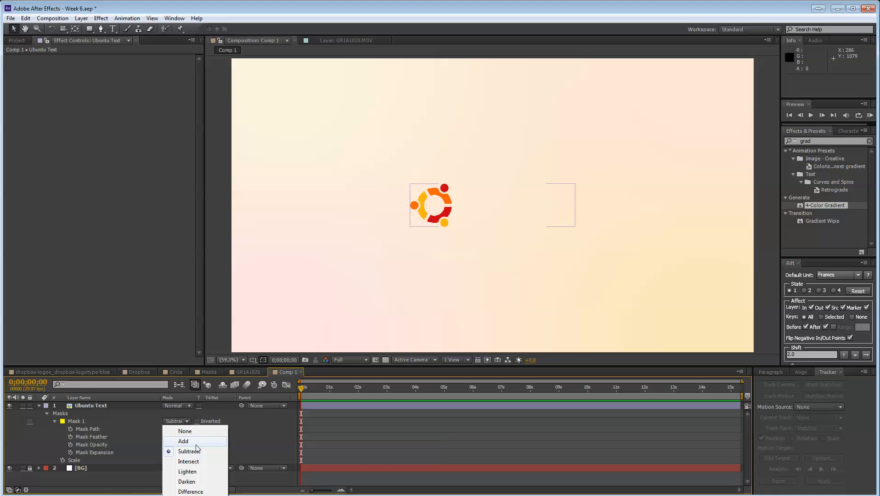
click(183, 441)
click(47, 407)
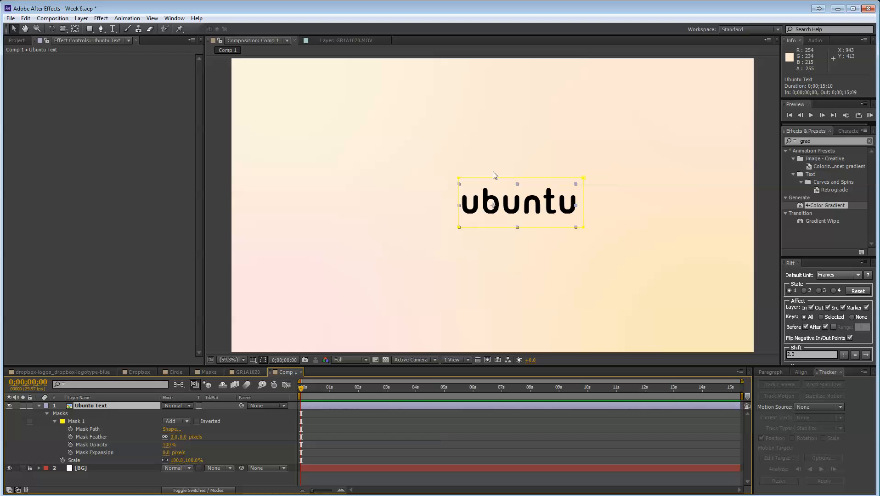
Step: Collapse the Ubuntu Text layer and switch the timeline's layer list to source names
click(36, 407)
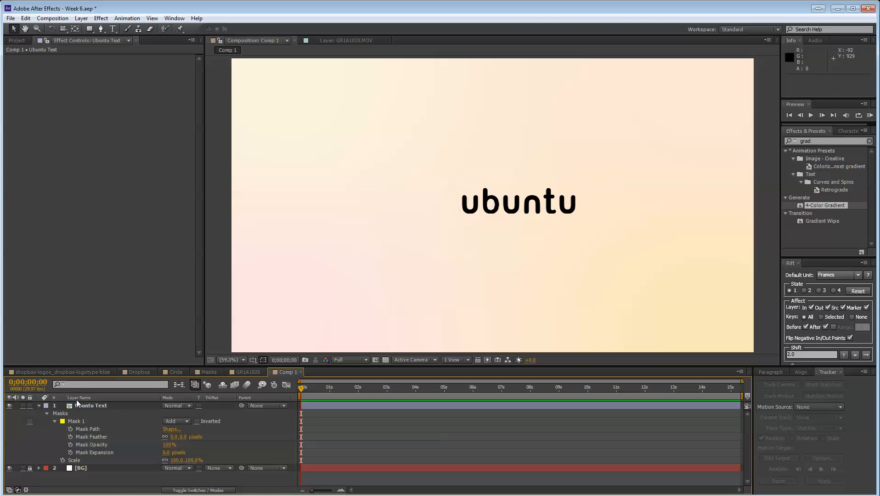
click(39, 407)
click(80, 398)
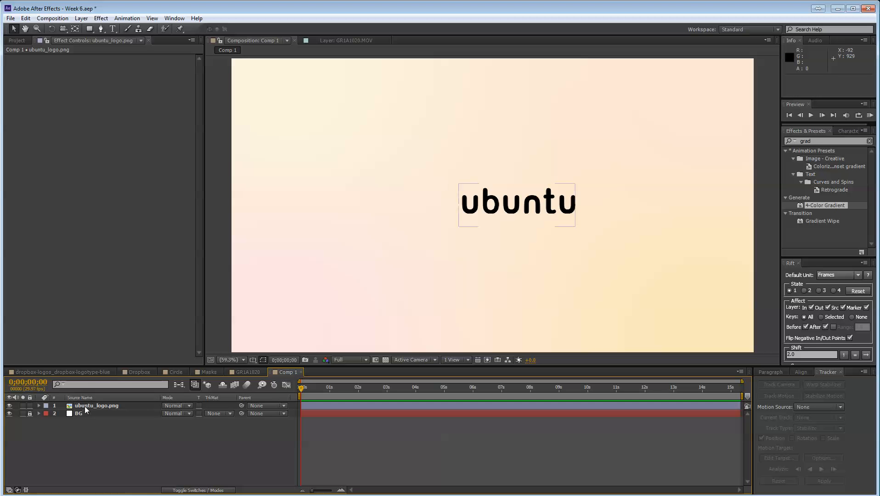
Step: Create an unmasked duplicate of the masked logo layer and hide the original
click(86, 407)
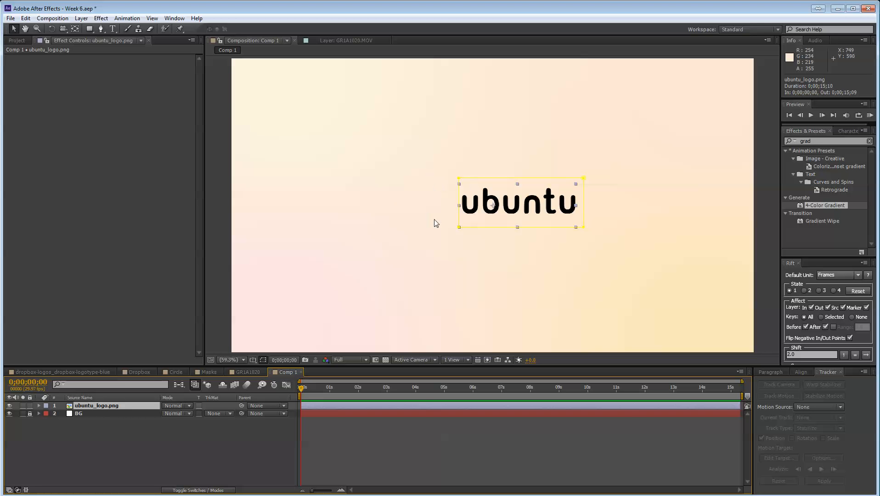
key(ctrl+d)
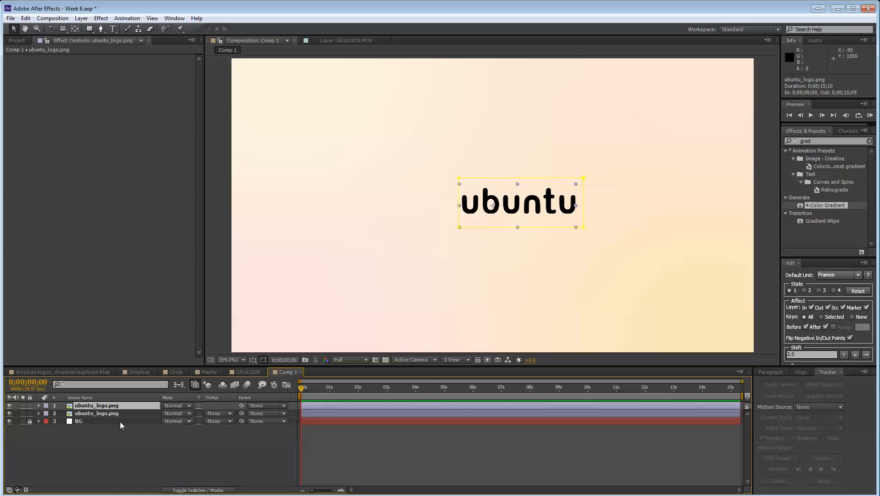
key(m)
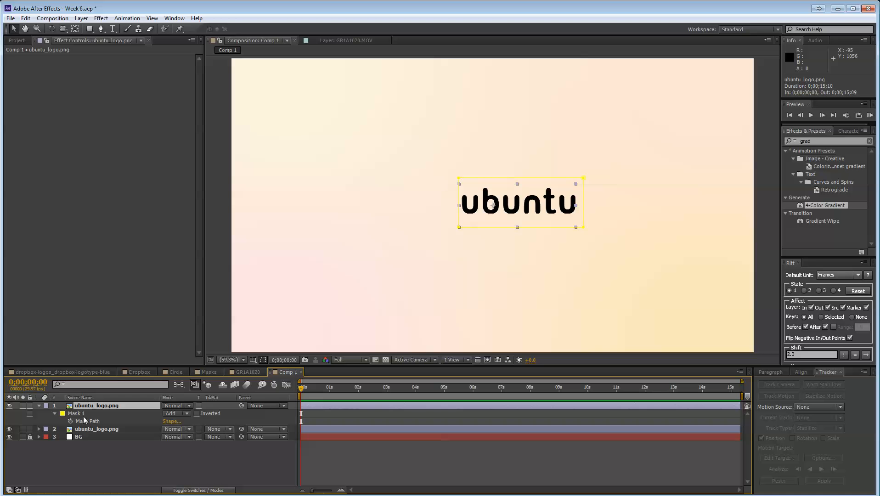
click(81, 414)
key(Delete)
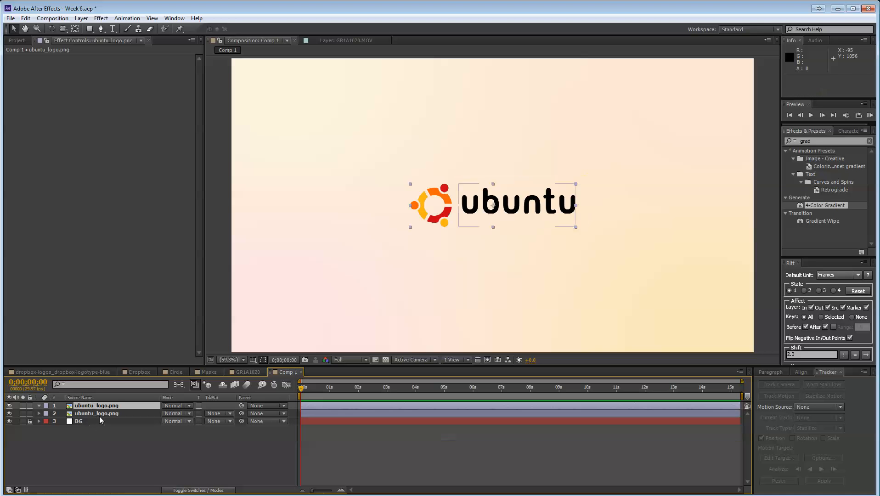
click(9, 413)
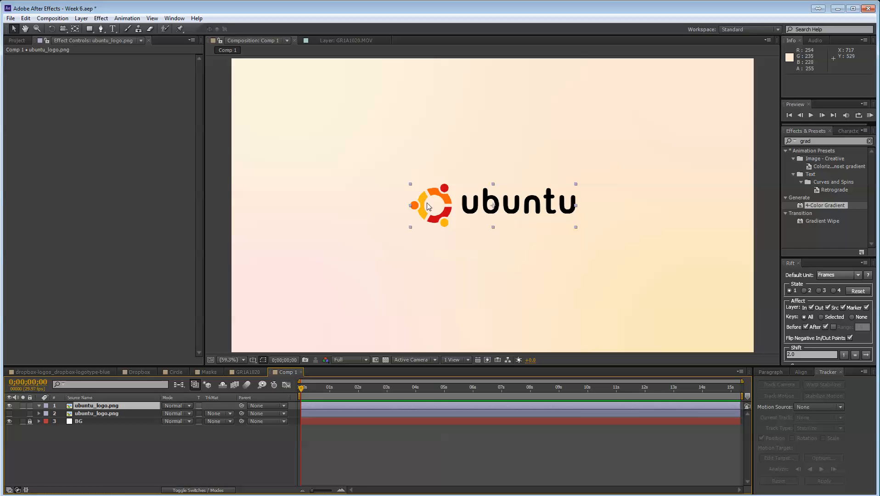
Step: Examine the logo's round emblem and lettering up close at 200% magnification
scroll(427, 205, up, 4)
key(h)
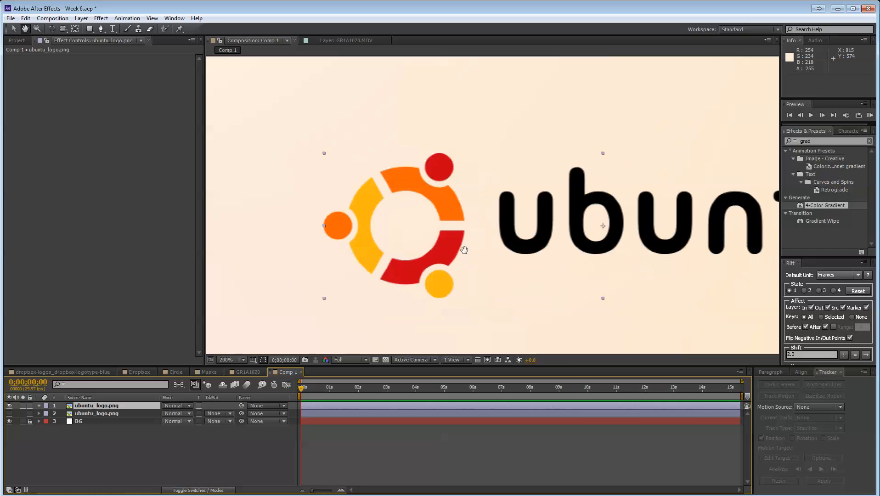
drag(464, 249, 450, 230)
drag(368, 206, 419, 209)
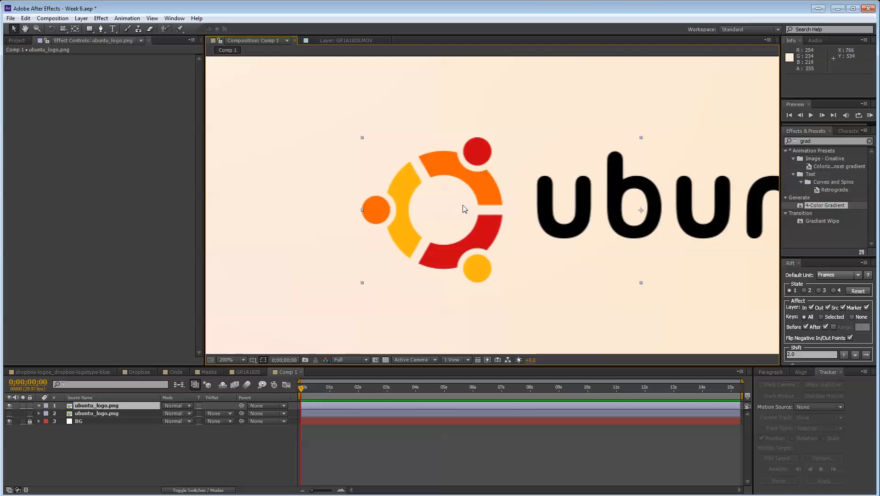
key(h)
drag(639, 163, 475, 246)
drag(540, 346, 440, 204)
drag(311, 271, 497, 371)
drag(662, 244, 325, 263)
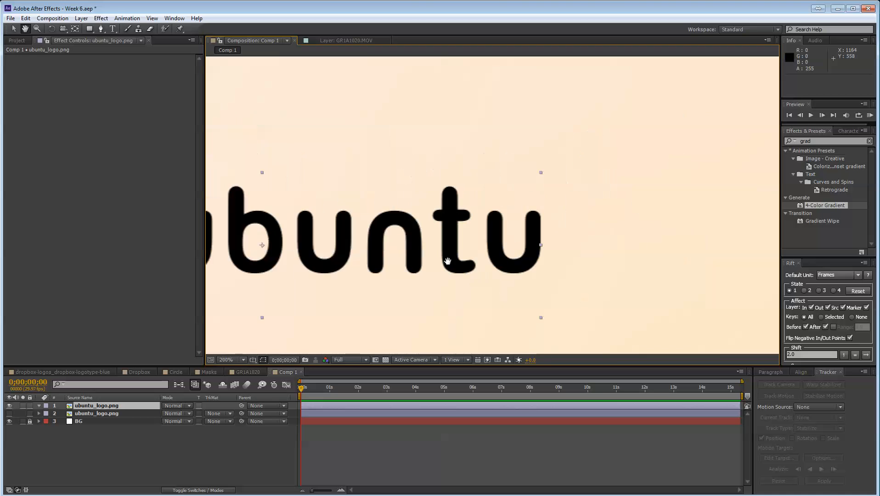
drag(447, 261, 484, 264)
drag(223, 262, 587, 228)
Step: Rename the unmasked logo copy to "Circle 1"
click(101, 28)
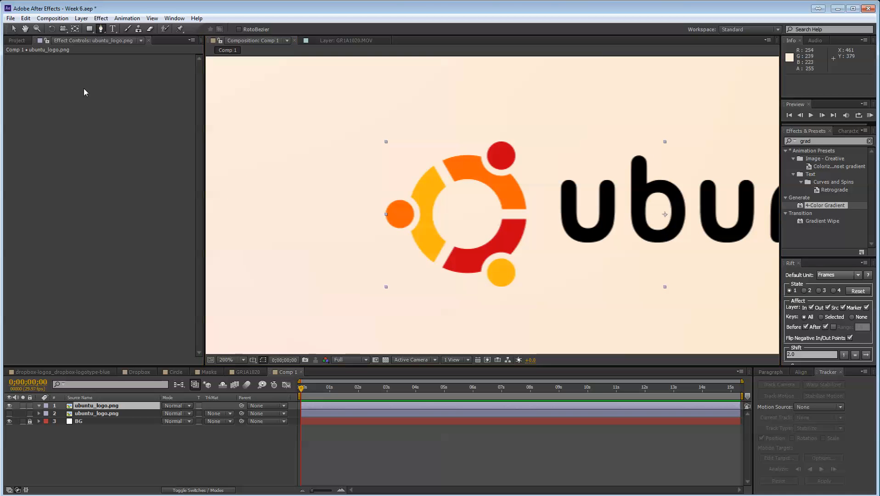
click(99, 406)
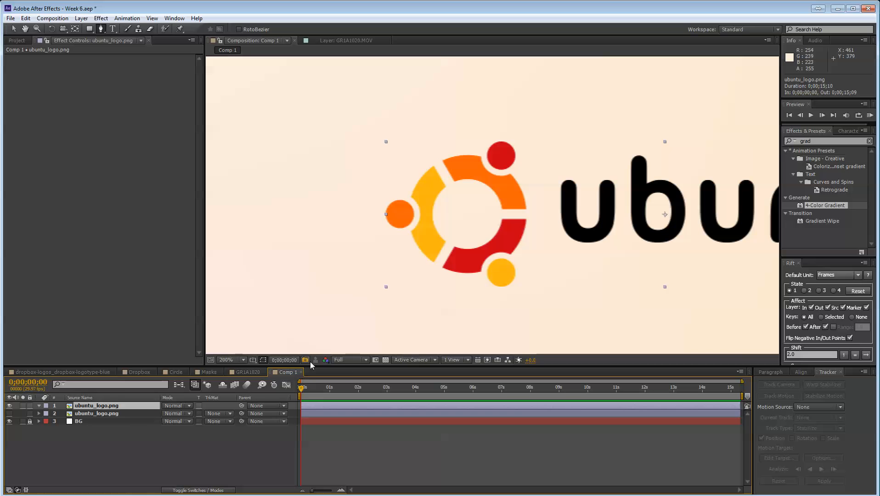
key(Return)
text(Circle 1)
key(Return)
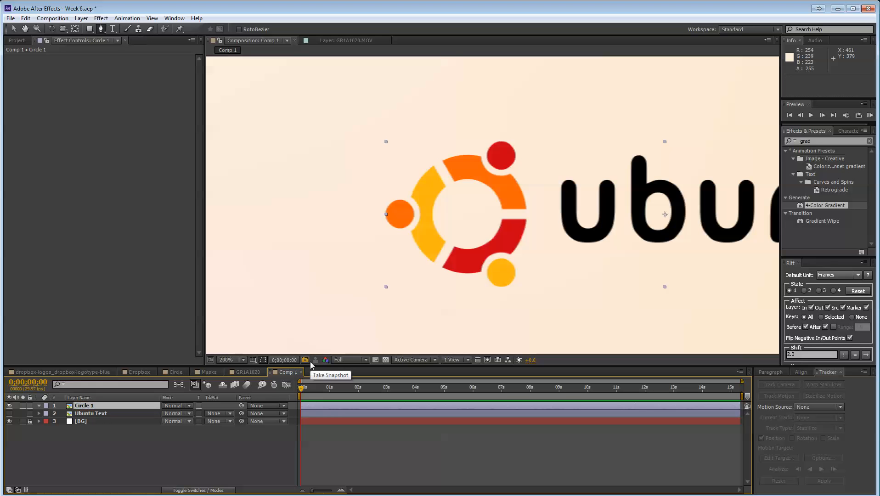
Step: Draw a closed seven-point Pen mask around the emblem's red dot on the Circle 1 layer
click(483, 151)
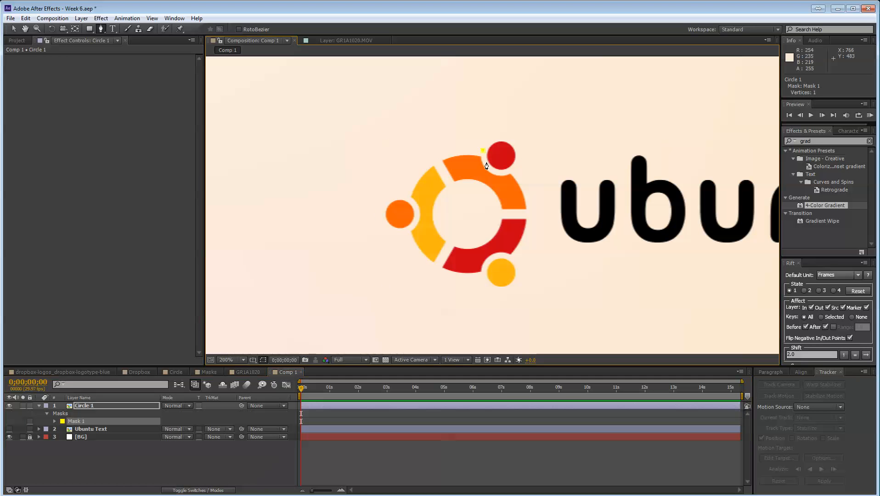
click(484, 163)
click(491, 169)
click(504, 173)
click(520, 163)
click(519, 135)
click(497, 131)
click(482, 150)
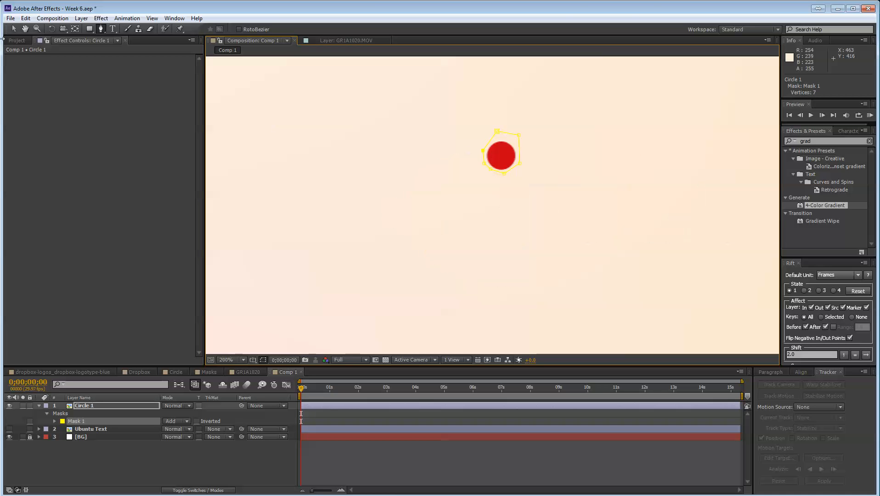
key(v)
Step: Create an unmasked duplicate of the Circle 1 layer and hide Circle 1
click(108, 409)
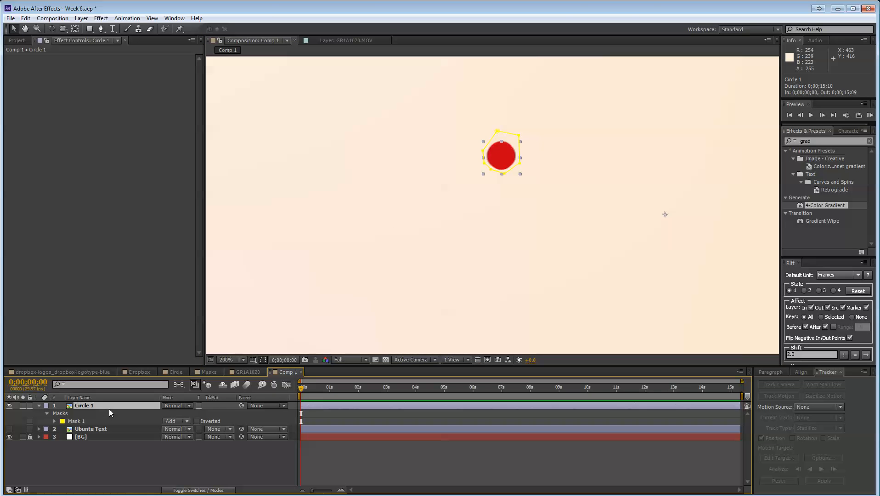
key(ctrl+d)
key(m)
click(76, 413)
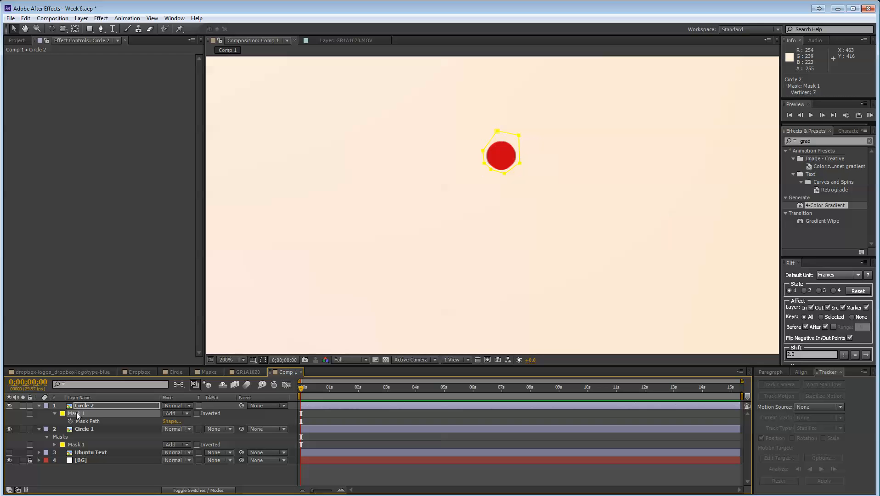
key(Delete)
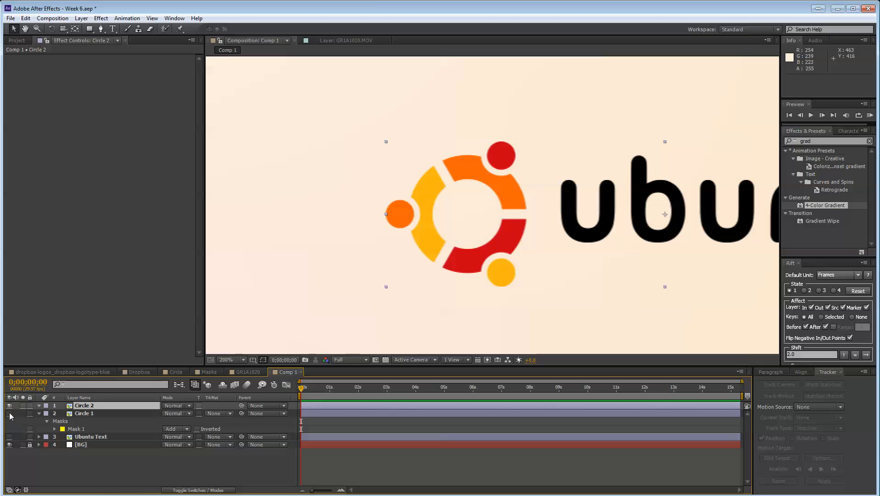
click(9, 415)
Step: Draw a closed six-point Pen mask around the emblem's yellow dot on the Circle 2 layer
click(101, 28)
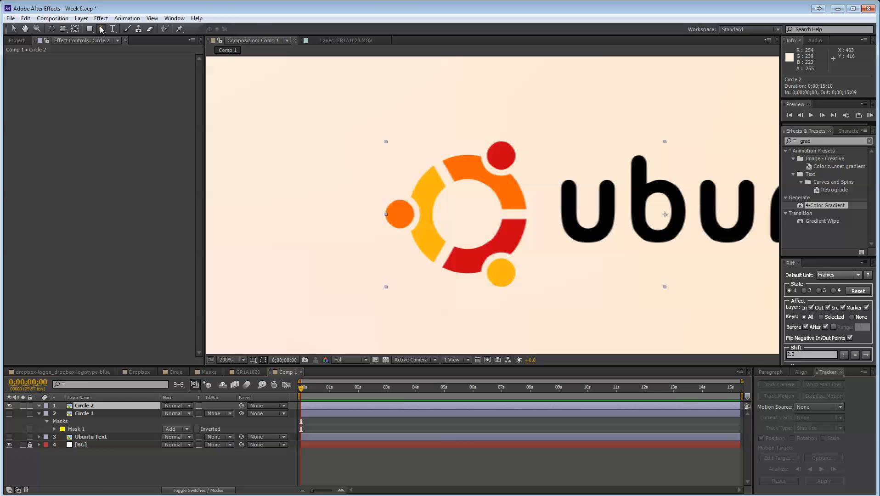
click(485, 262)
click(496, 256)
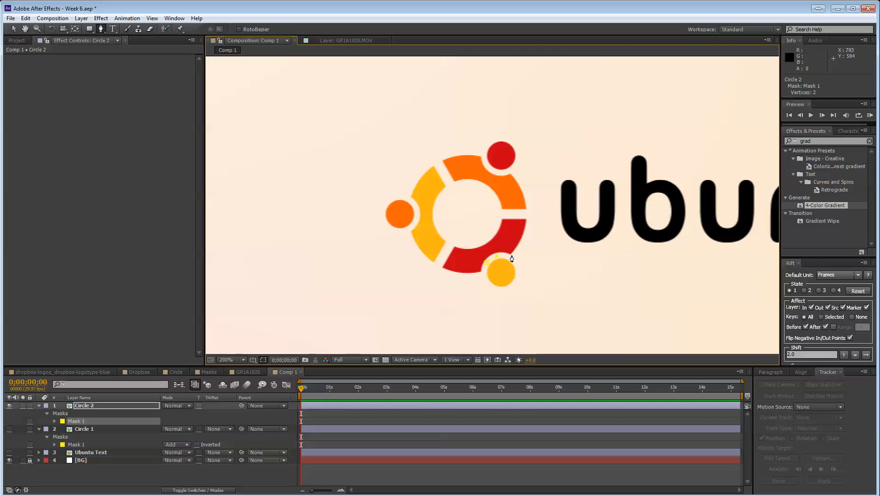
click(514, 259)
click(519, 285)
click(500, 294)
click(486, 286)
click(486, 263)
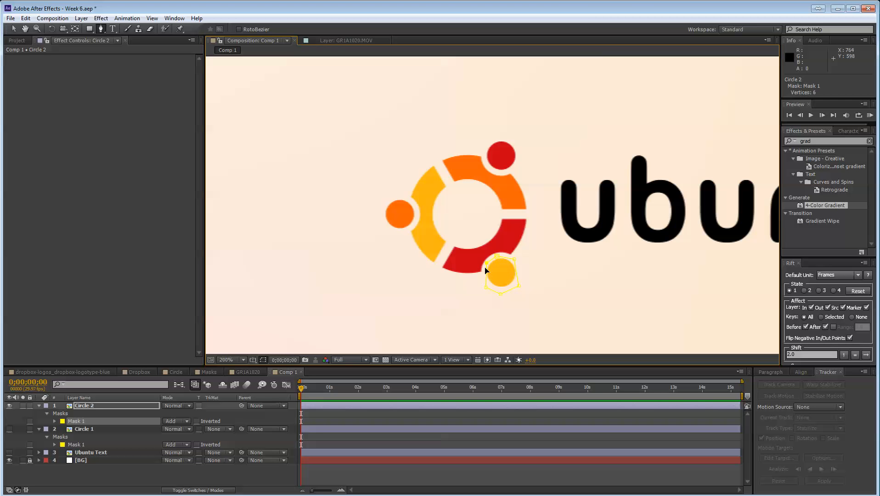
click(14, 28)
Step: Create an unmasked duplicate of the Circle 2 layer and hide Circle 2
click(115, 405)
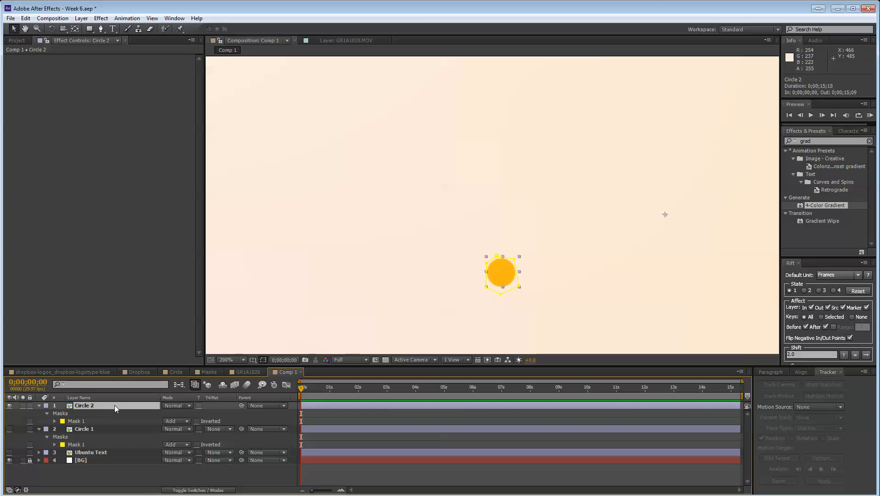
key(ctrl+d)
key(m)
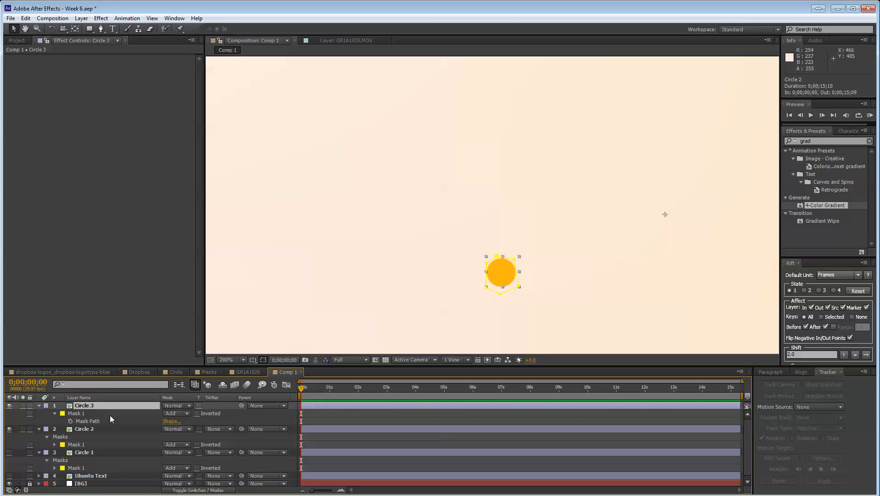
click(80, 416)
key(Delete)
click(9, 413)
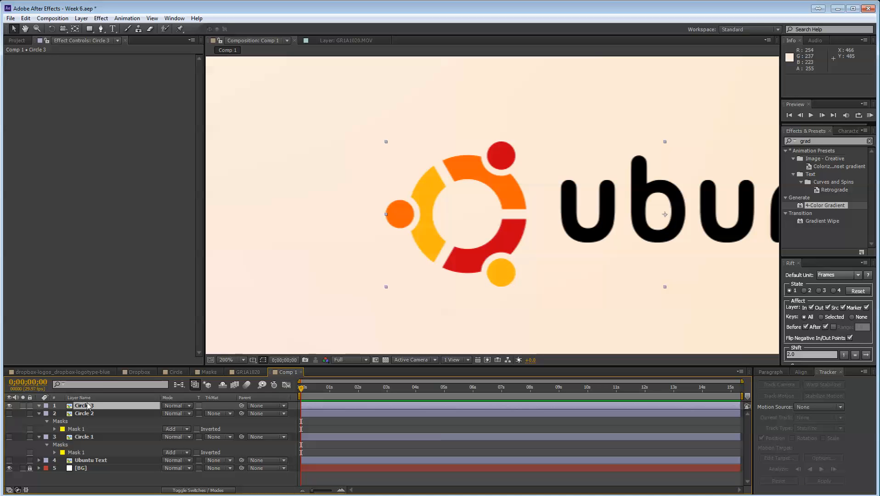
Step: Draw a closed Pen mask around the emblem's orange dot on the Circle 3 layer
click(100, 28)
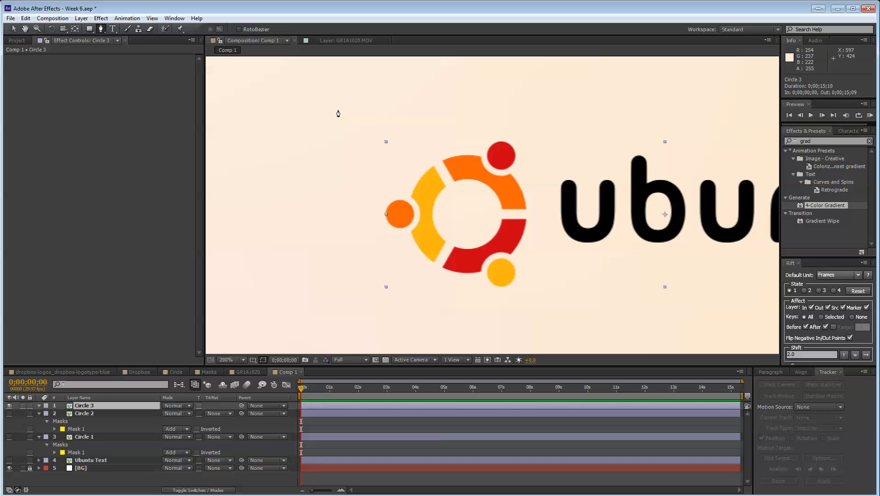
click(400, 197)
click(412, 202)
click(417, 213)
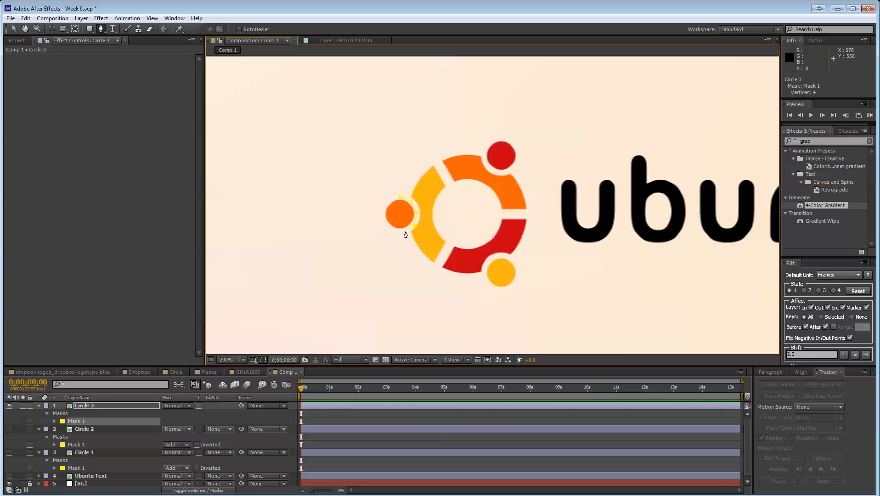
click(401, 200)
key(v)
Step: Create an unmasked duplicate of the Circle 3 layer and hide Circle 3
key(ctrl+d)
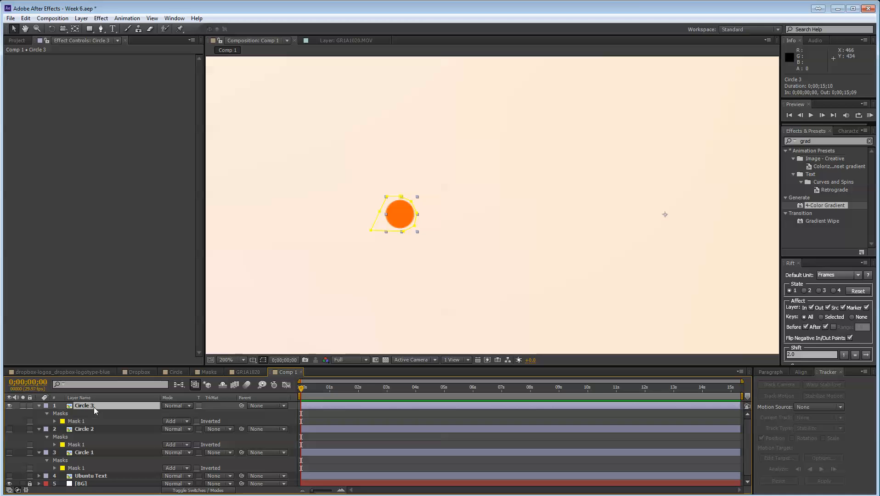
key(m)
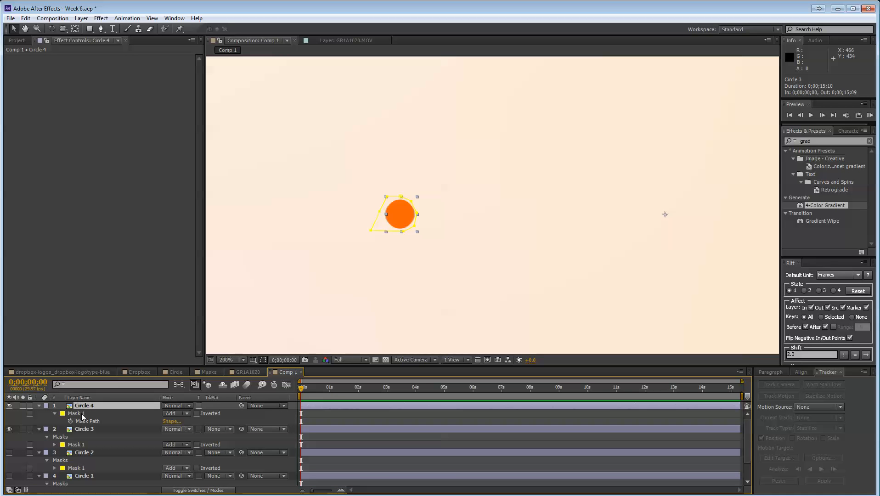
click(81, 413)
key(Delete)
click(9, 413)
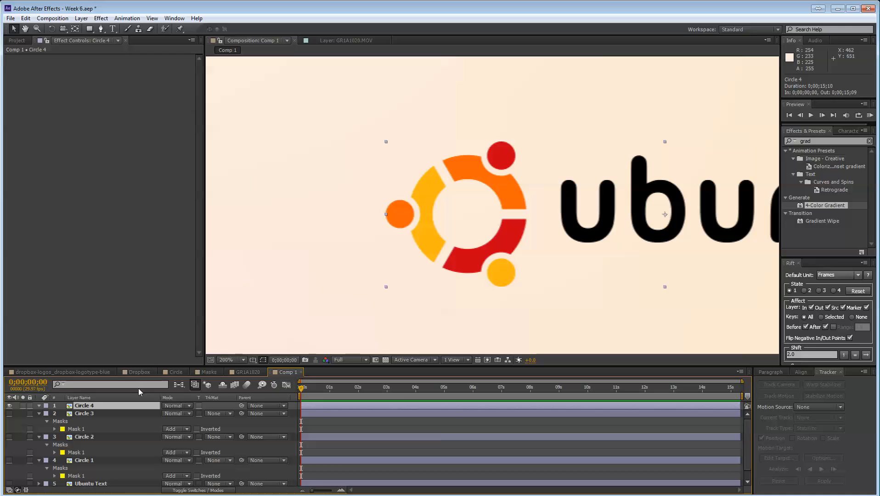
Step: Rename the unmasked copy of Circle 3 to "Line 1"
key(Return)
text(Line 1)
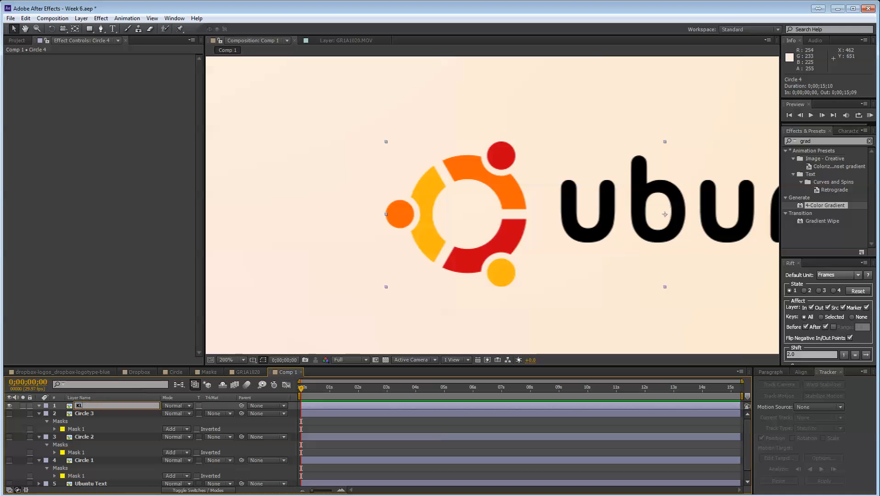
key(Return)
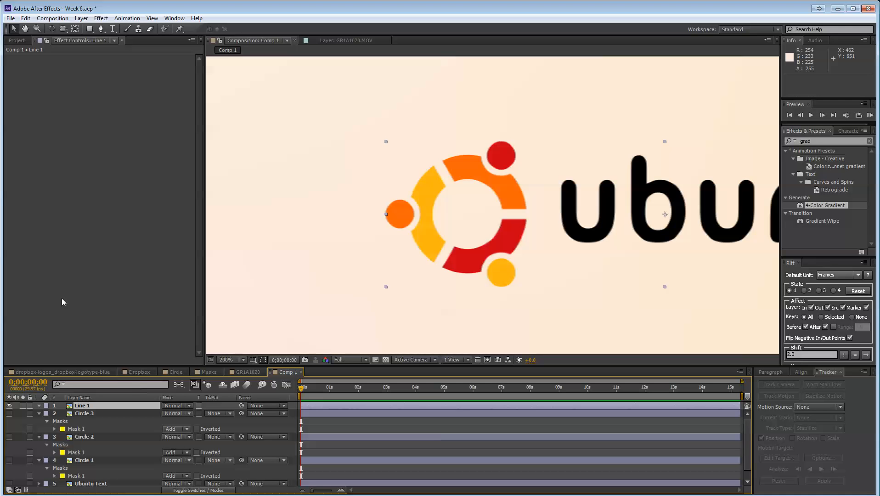
Step: Draw a closed ten-point Pen mask around the emblem's orange arc segment on the Line 1 layer
click(101, 29)
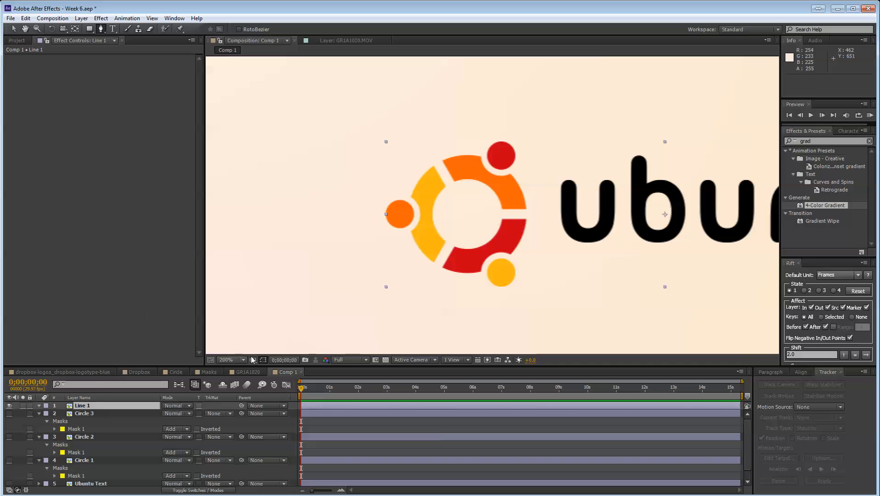
click(438, 159)
click(453, 191)
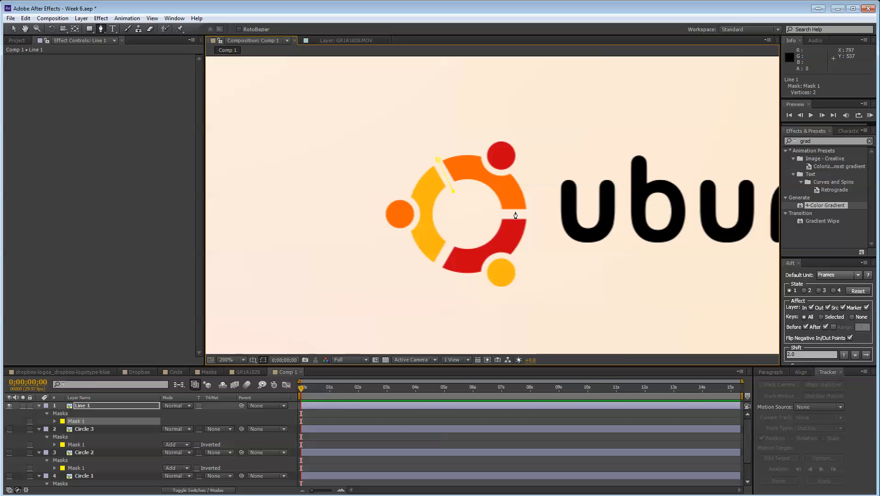
drag(533, 213, 518, 171)
click(454, 145)
click(438, 160)
click(14, 28)
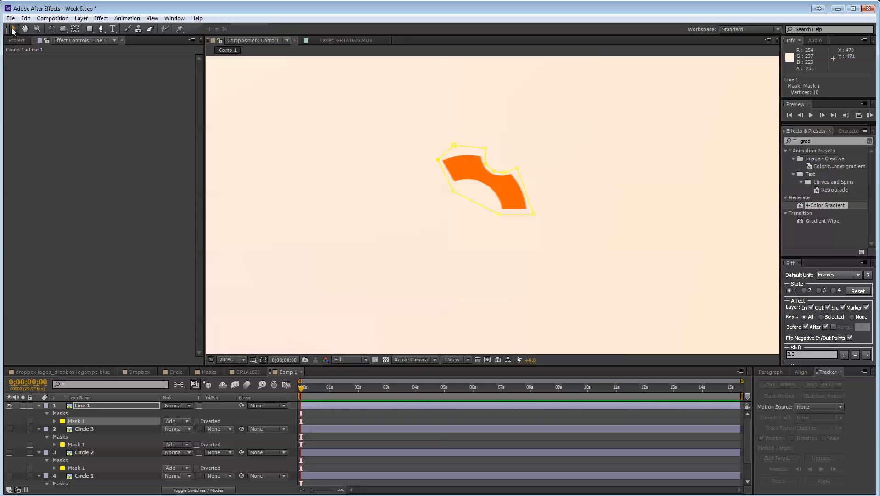
Step: Create an unmasked duplicate of the Line 1 layer and hide Line 1
key(ctrl+d)
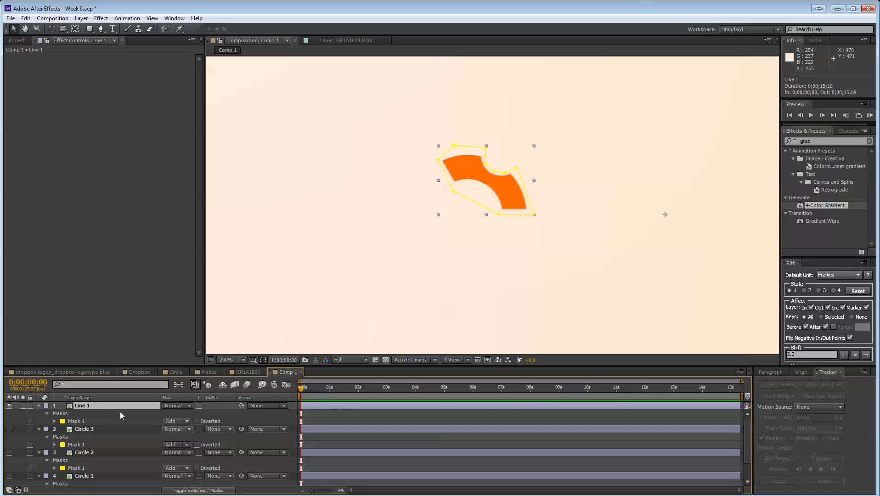
key(m)
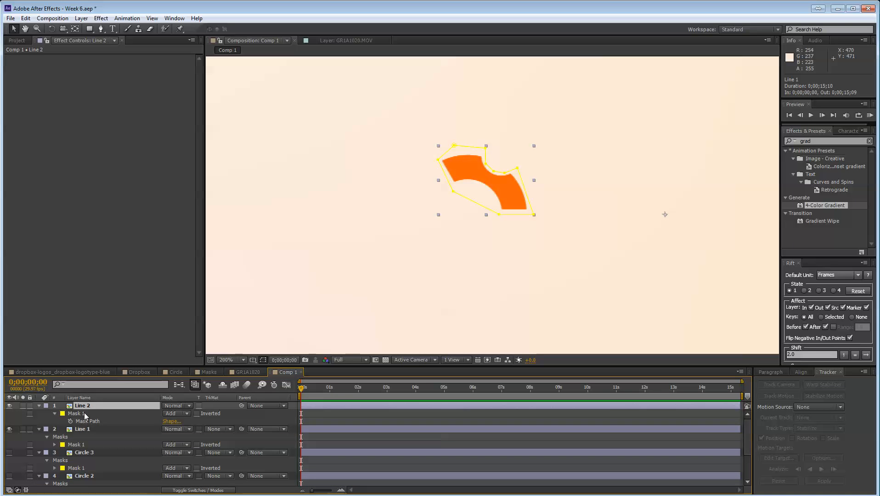
key(m)
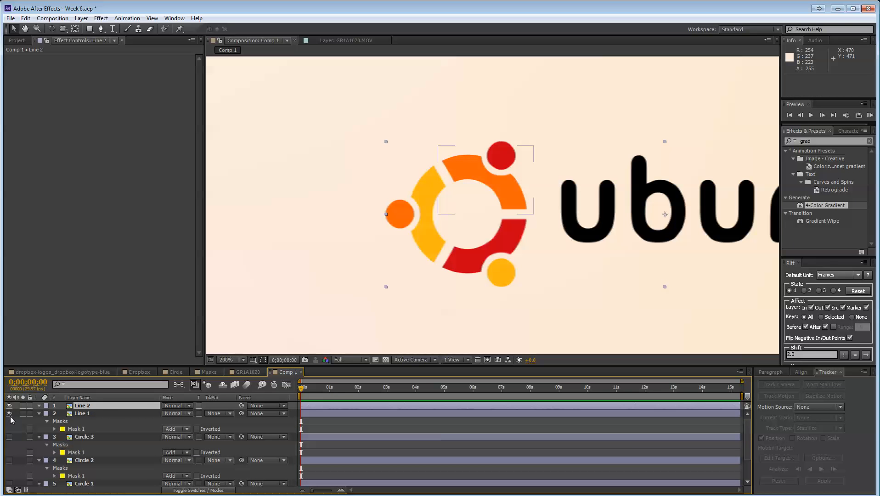
click(9, 413)
click(84, 415)
click(90, 406)
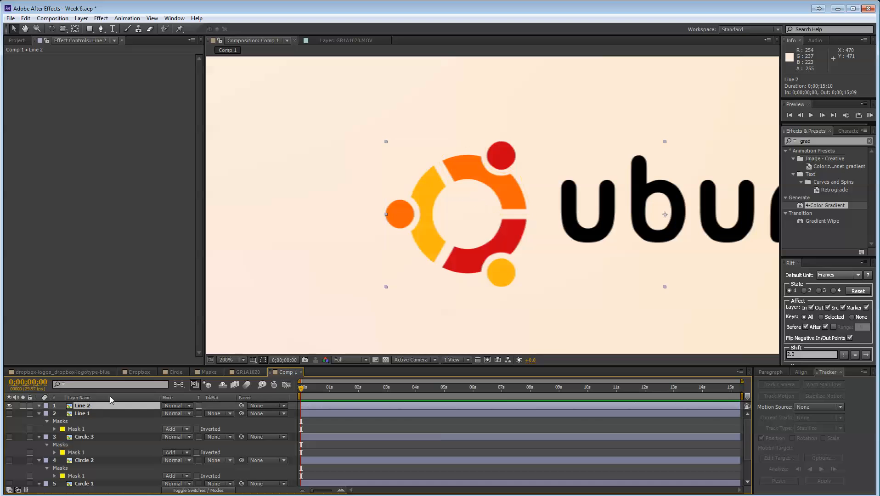
Step: Try an open, curved ten-point Pen mask path on the Line 2 layer with RotoBezier enabled
click(101, 29)
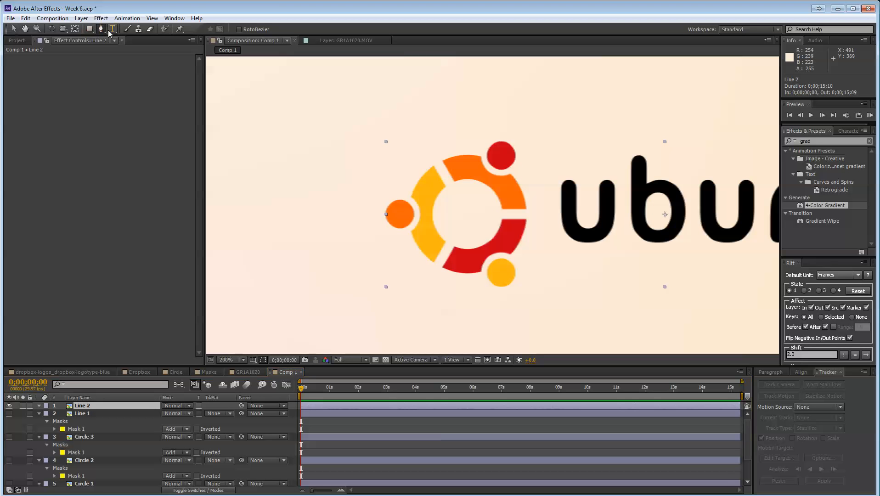
click(240, 28)
click(287, 145)
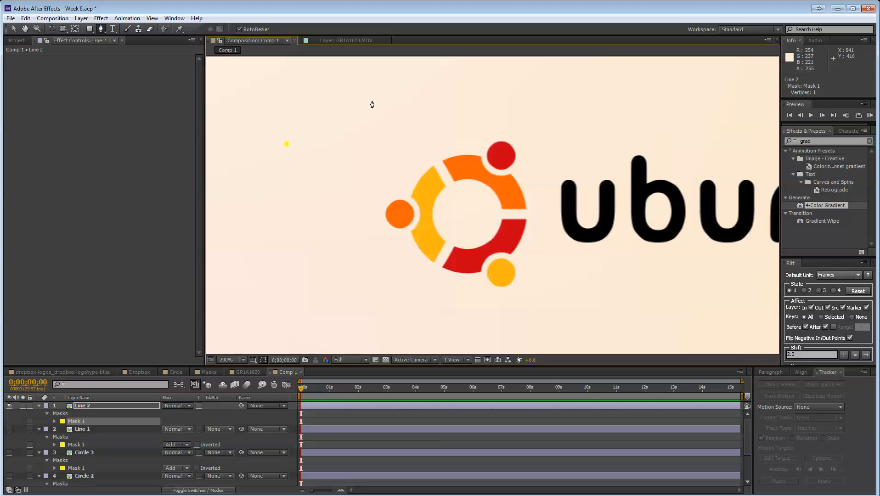
click(378, 98)
click(274, 211)
click(455, 151)
click(407, 248)
click(310, 285)
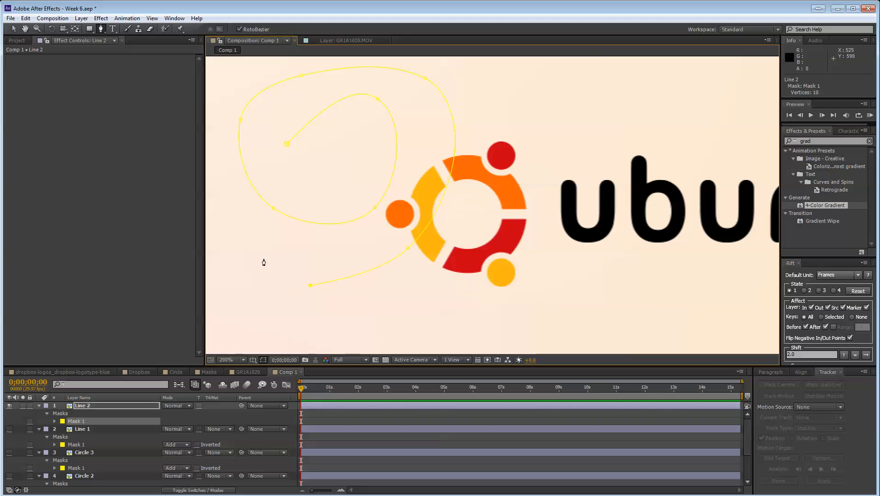
Step: Undo the entire trial path on the Line 2 layer and turn RotoBezier off
key(ctrl+z)
key(ctrl+z)
key(ctrl+z)
key(ctrl+z)
key(ctrl+z)
key(ctrl+z)
key(ctrl+z)
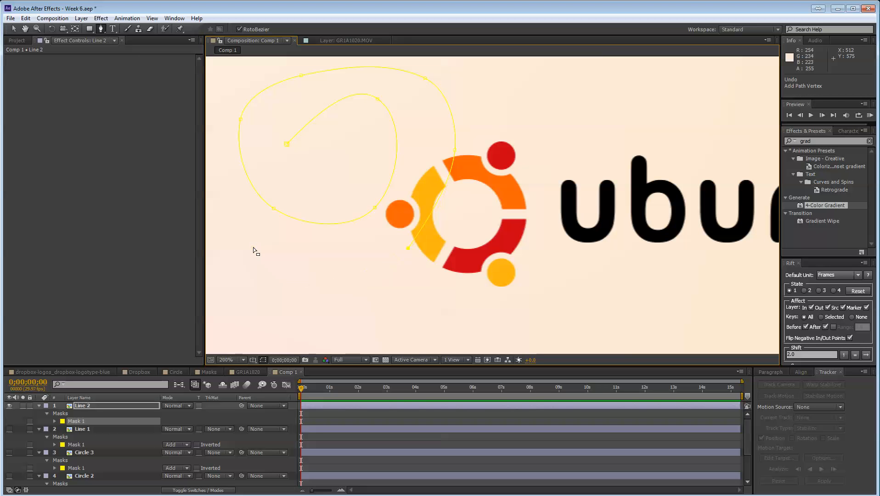
key(ctrl+z)
key(ctrl+z)
key(ctrl+z)
key(ctrl+z)
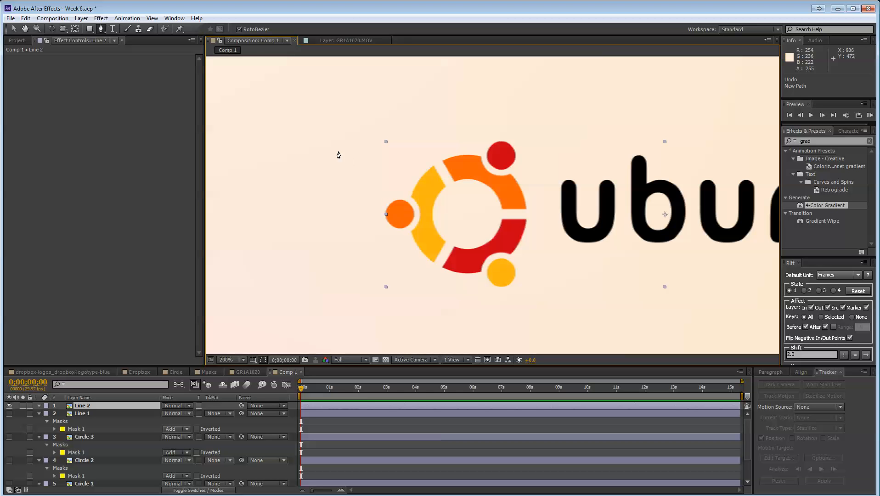
click(240, 28)
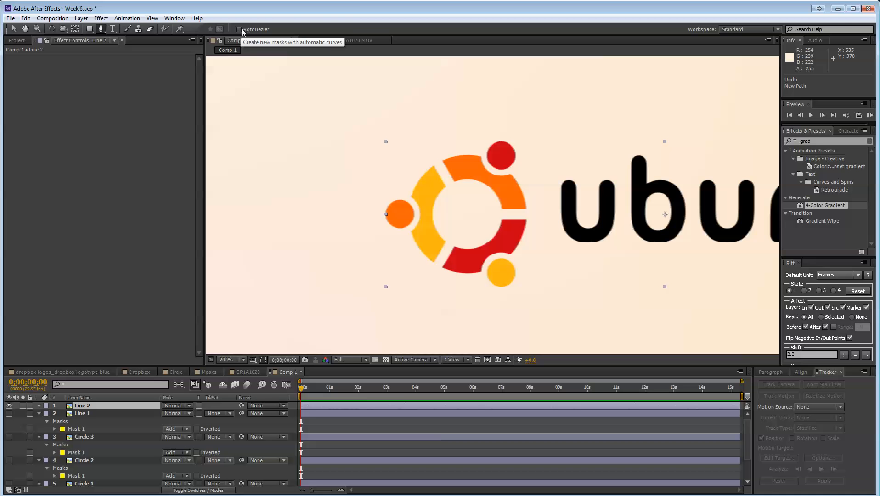
Step: Draw a closed ten-point Pen mask around the emblem's red arc segment on the Line 2 layer
click(14, 29)
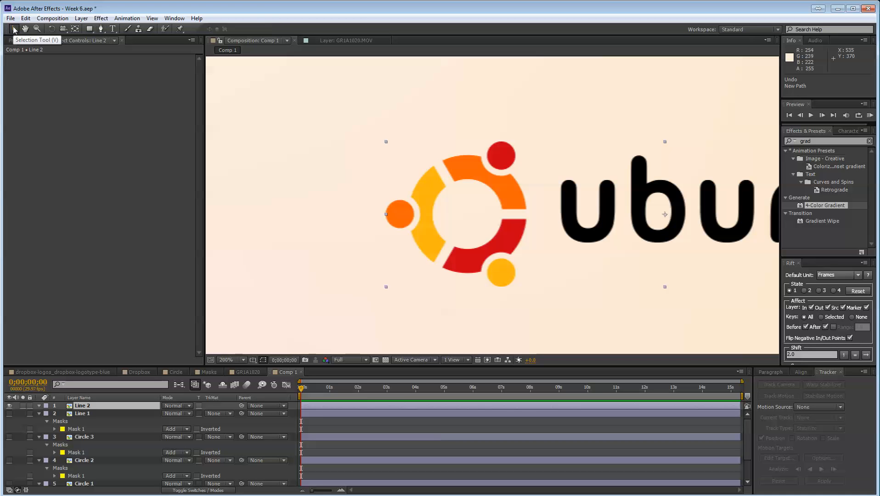
click(102, 29)
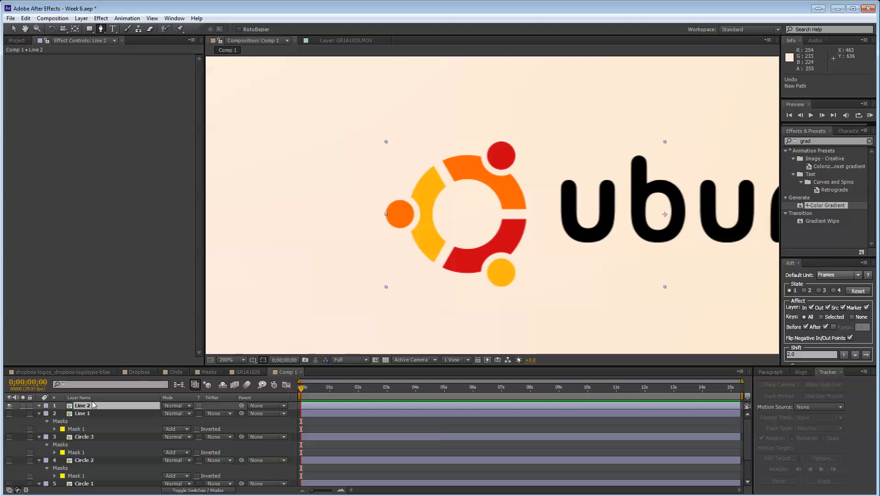
alt+click(8, 406)
alt+click(9, 407)
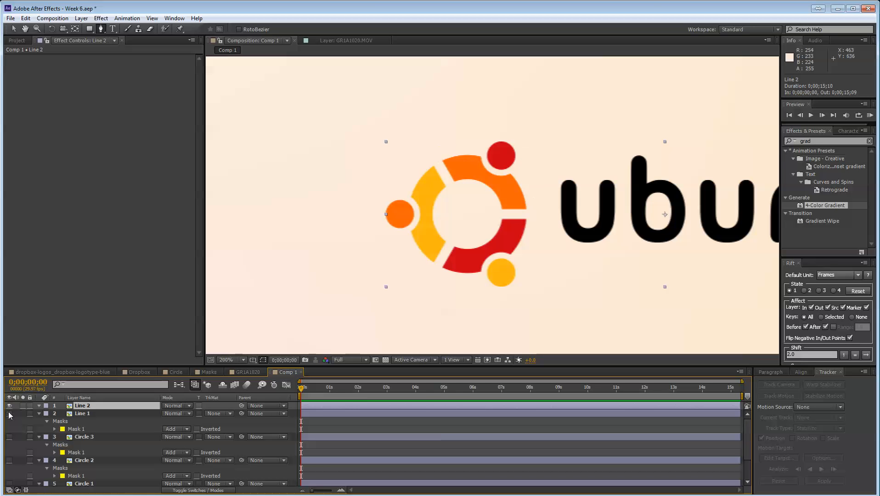
click(495, 214)
click(538, 216)
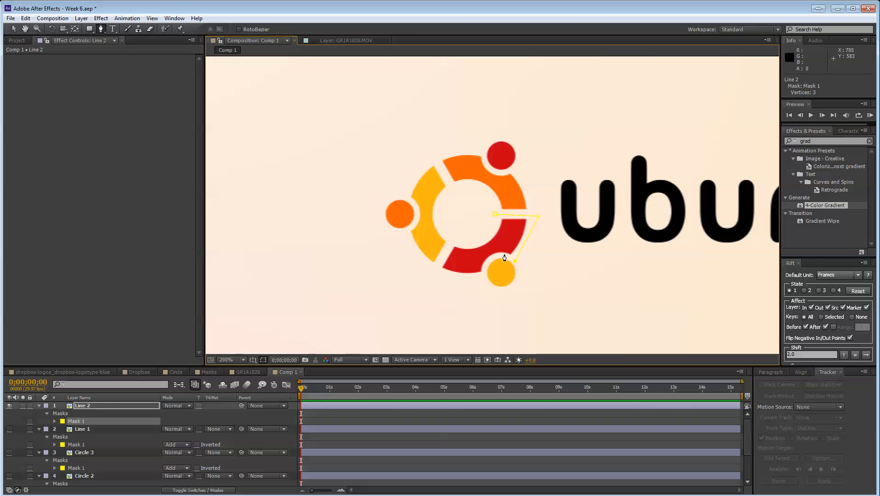
scroll(503, 258, up, 2)
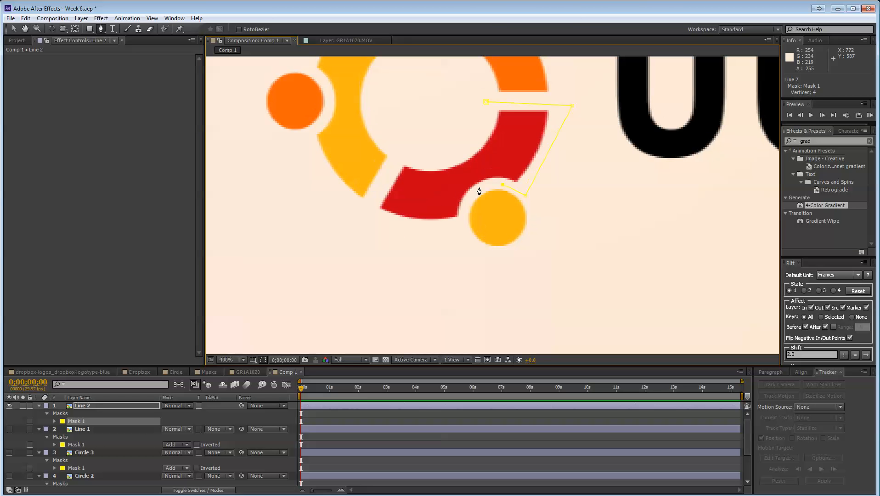
click(483, 188)
click(485, 102)
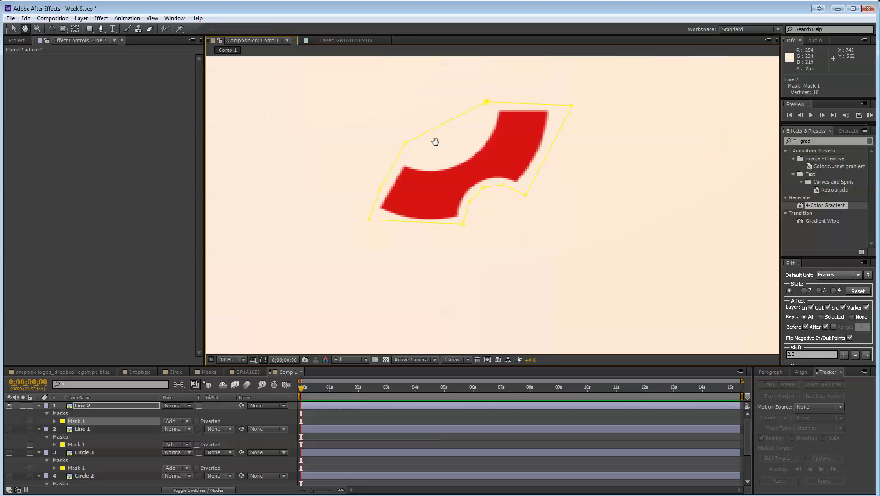
Step: Duplicate the Line 2 layer and hide the original
drag(436, 141, 479, 205)
key(Return)
key(ctrl+d)
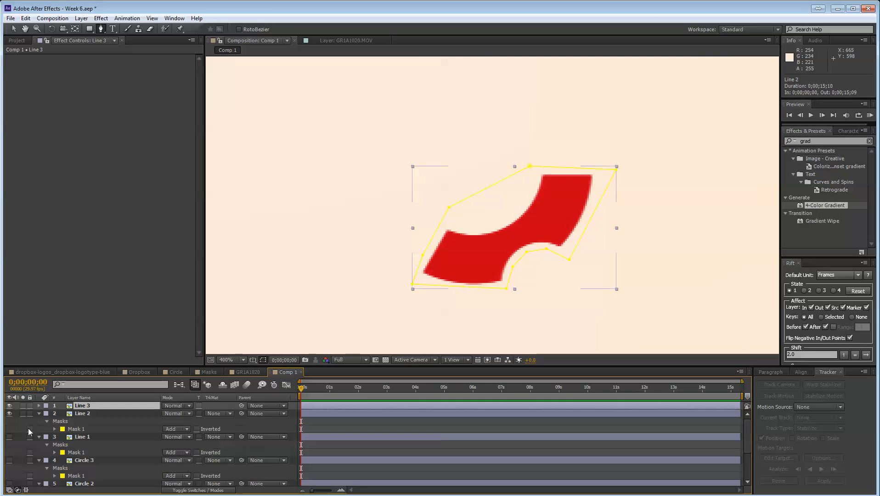
click(10, 414)
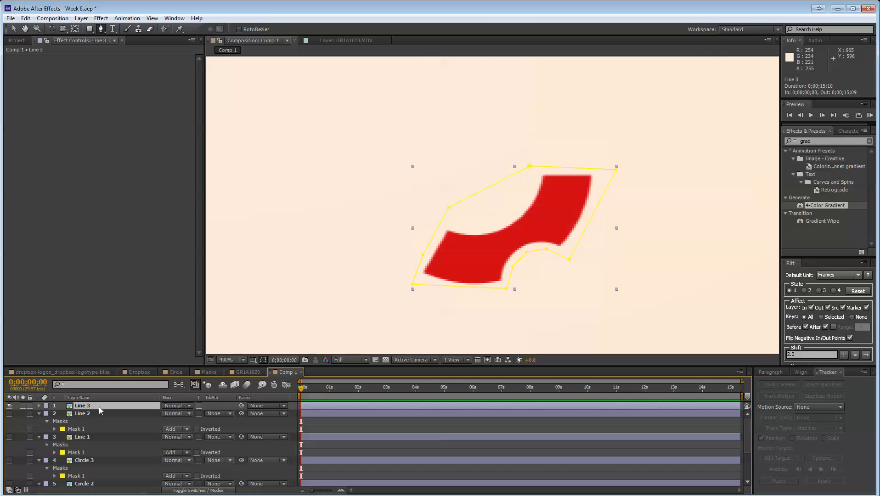
Step: Reveal the mask properties of the Line 3 layer and delete its inherited mask
key(m)
click(12, 30)
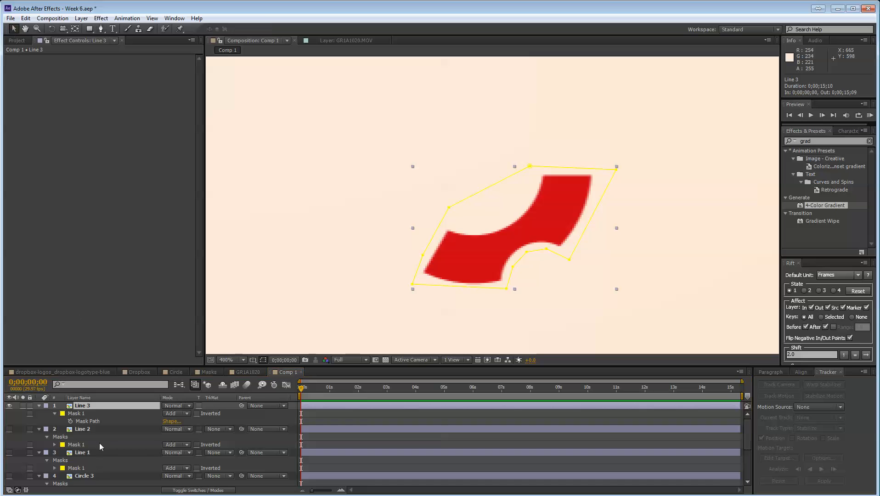
key(m)
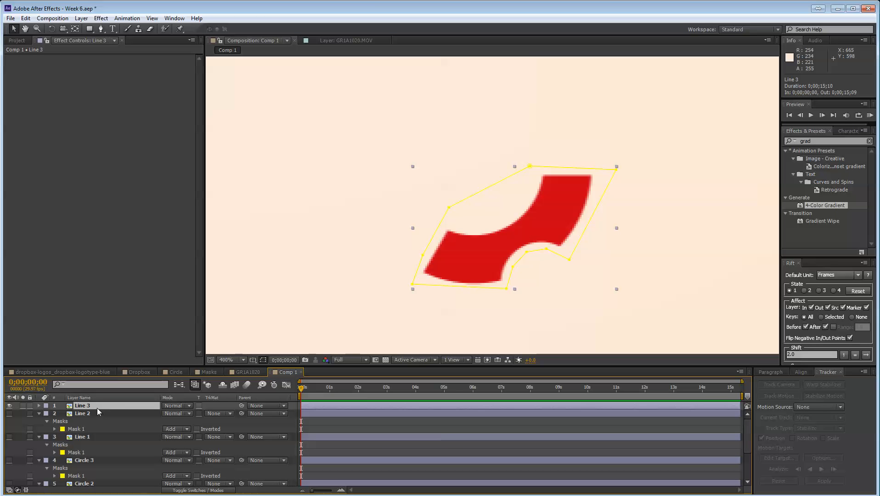
key(m)
key(m)
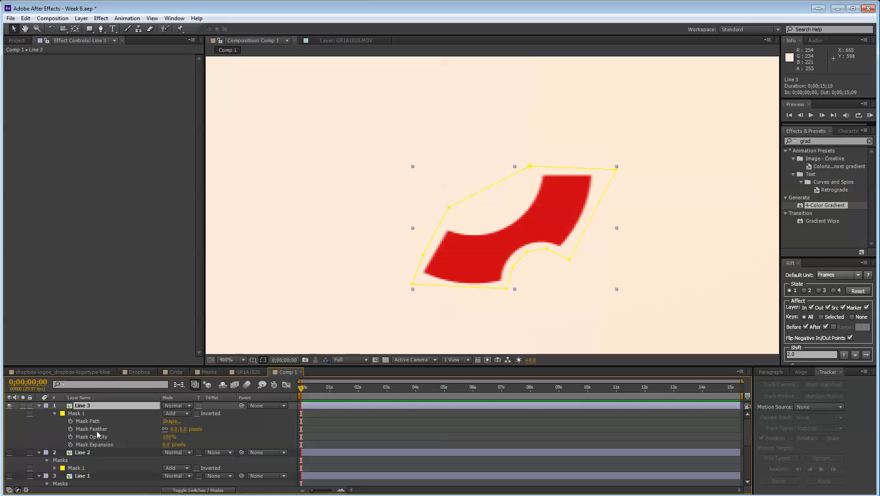
key(m)
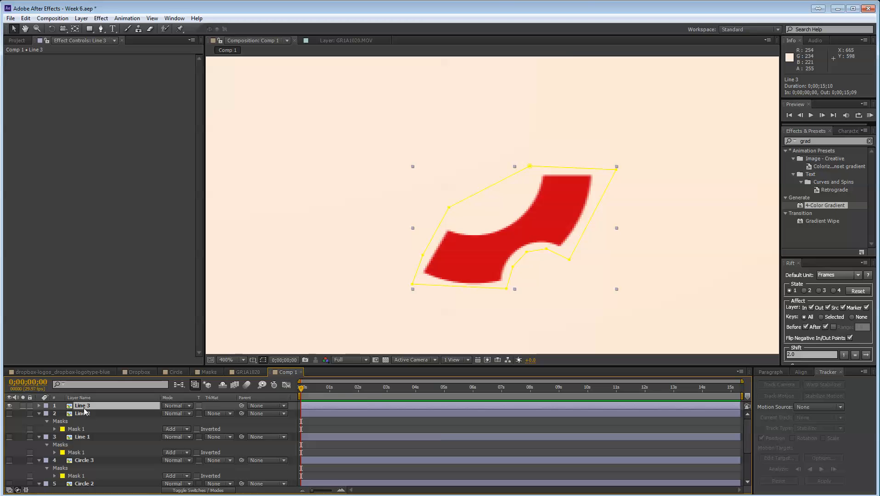
key(m)
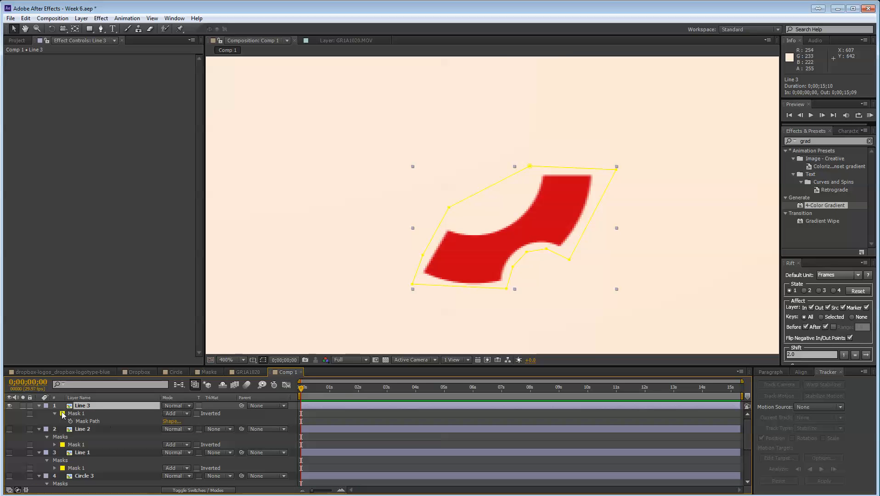
key(m)
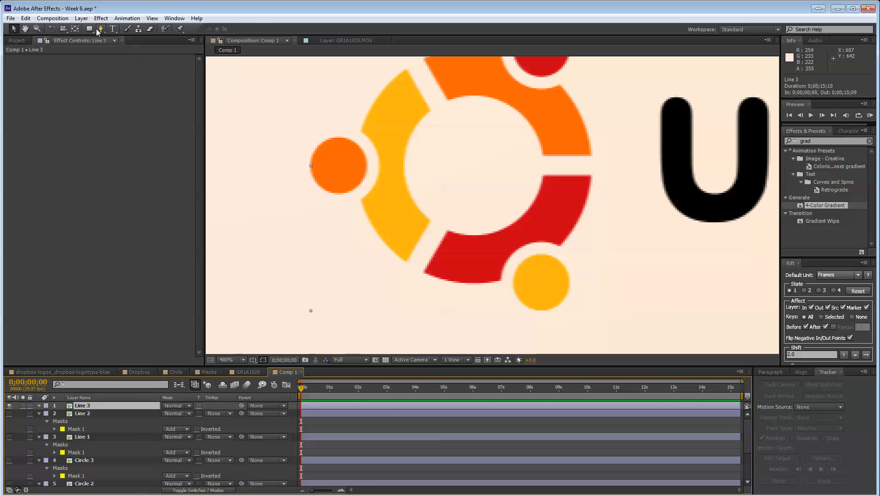
Step: Draw a closed ten-point Pen mask around the emblem's yellow arc segment on the Line 3 layer
click(100, 29)
click(410, 58)
click(449, 121)
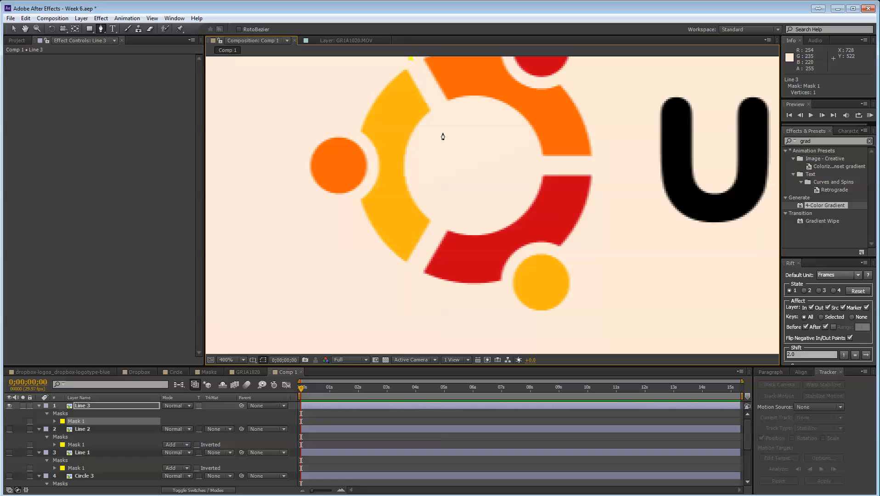
click(439, 231)
click(406, 270)
click(353, 212)
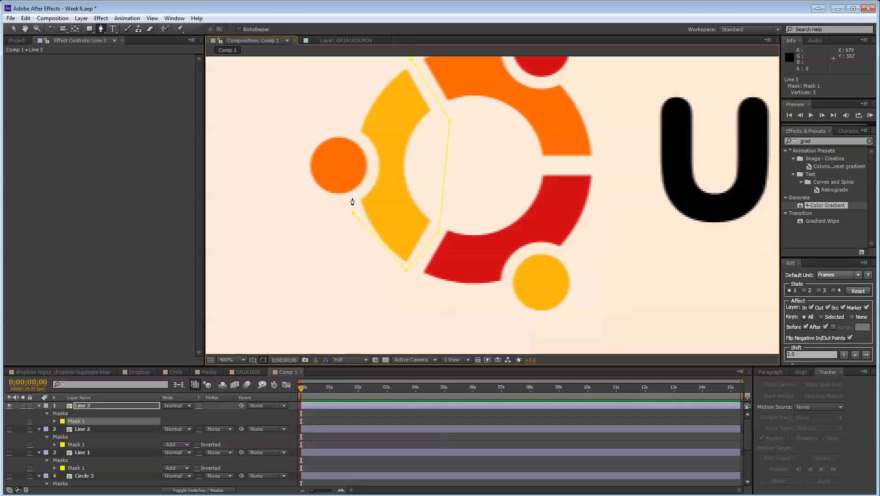
click(352, 197)
click(366, 188)
click(370, 159)
click(362, 139)
click(349, 121)
click(410, 59)
click(13, 29)
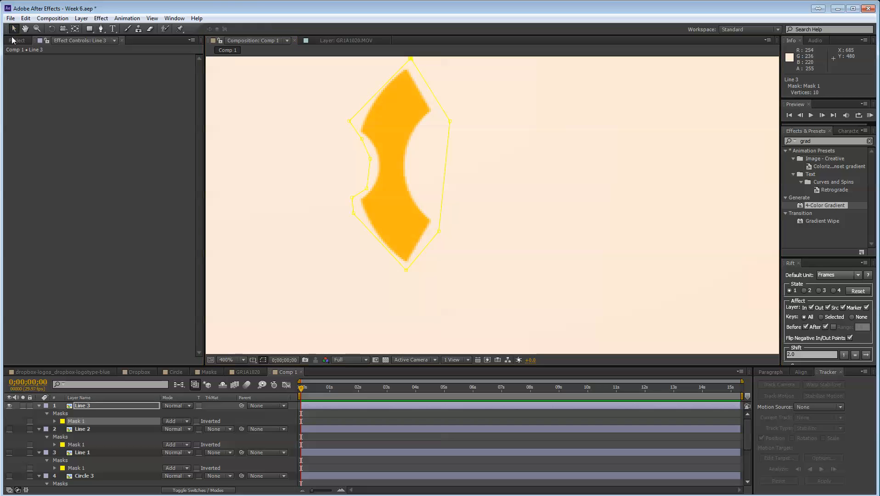
Step: Collapse the properties of all logo layers and make every hidden logo layer visible
key(m)
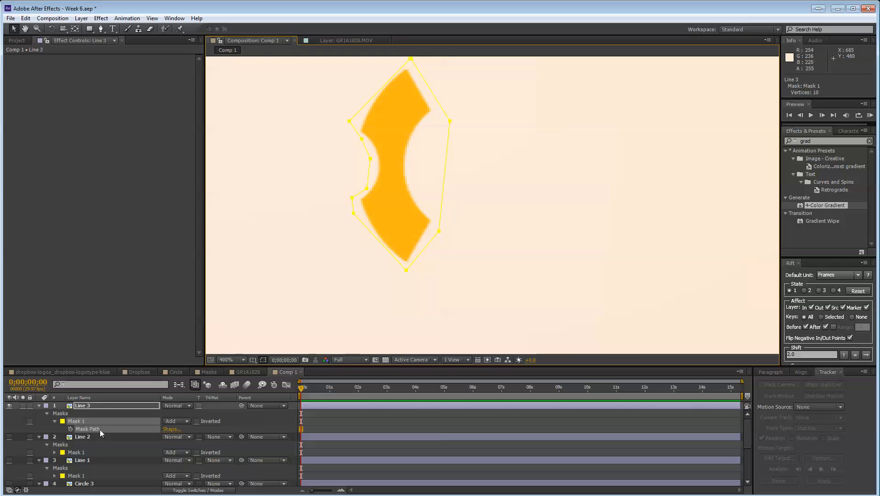
key(ctrl+a)
key(u)
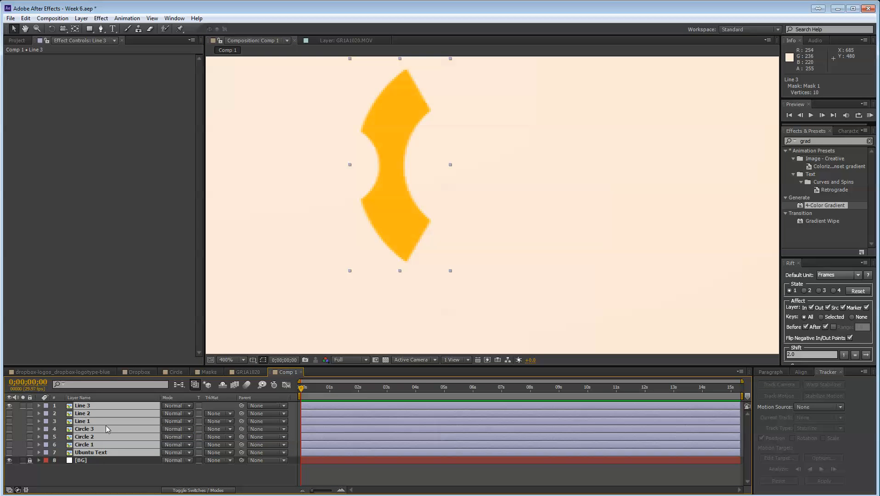
click(110, 477)
drag(9, 415, 10, 452)
scroll(512, 237, down, 1)
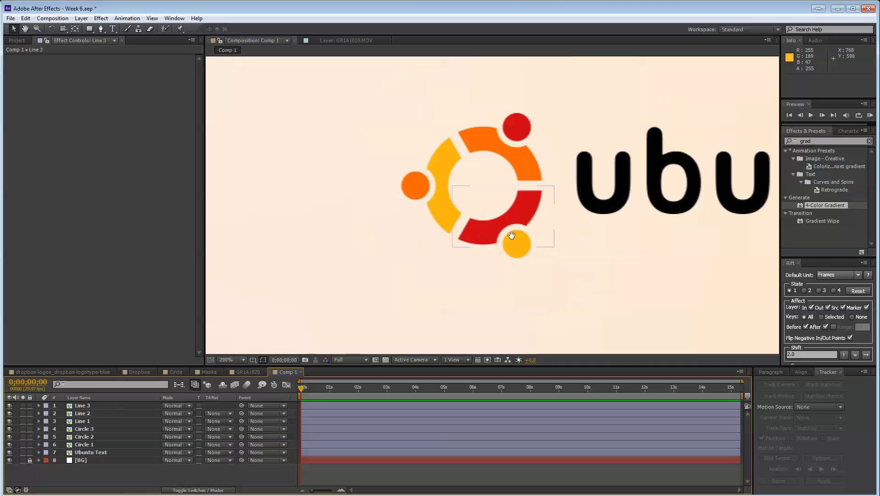
drag(546, 216, 364, 275)
scroll(364, 276, down, 1)
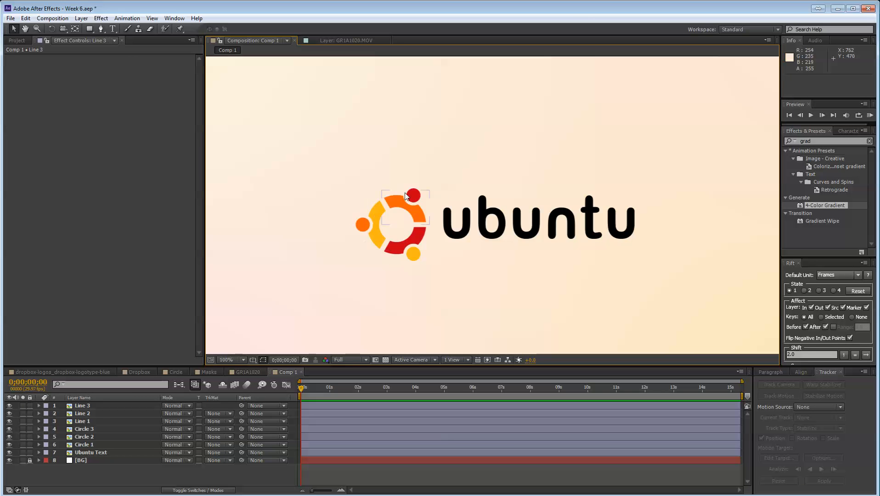
Step: Try moving the orange and yellow arc segments away from the emblem, undoing each move
drag(423, 186, 468, 141)
key(ctrl+z)
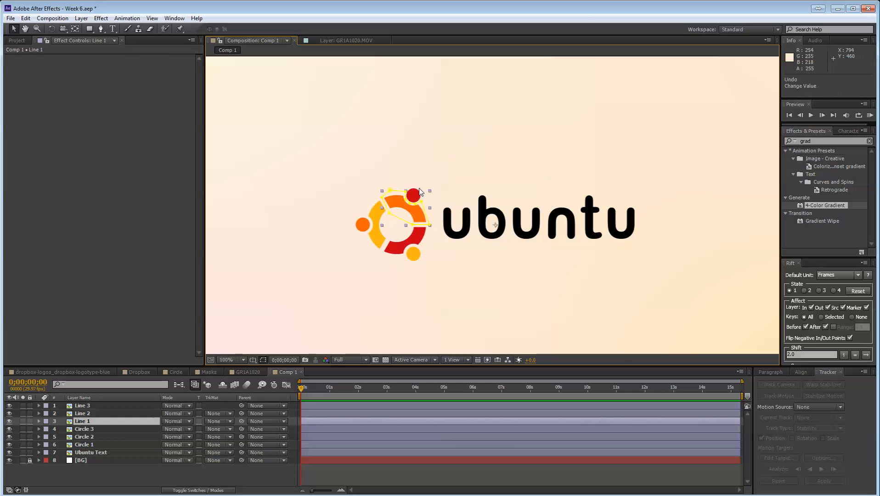
double_click(417, 191)
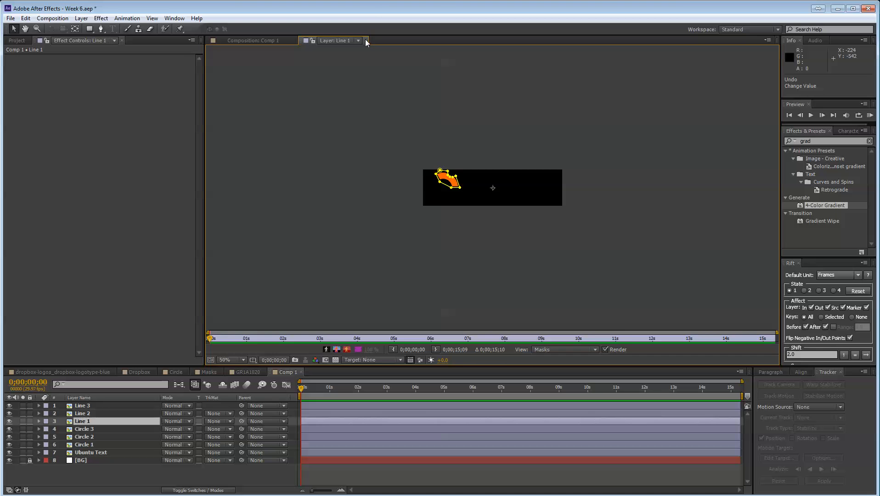
click(365, 40)
click(427, 184)
click(418, 192)
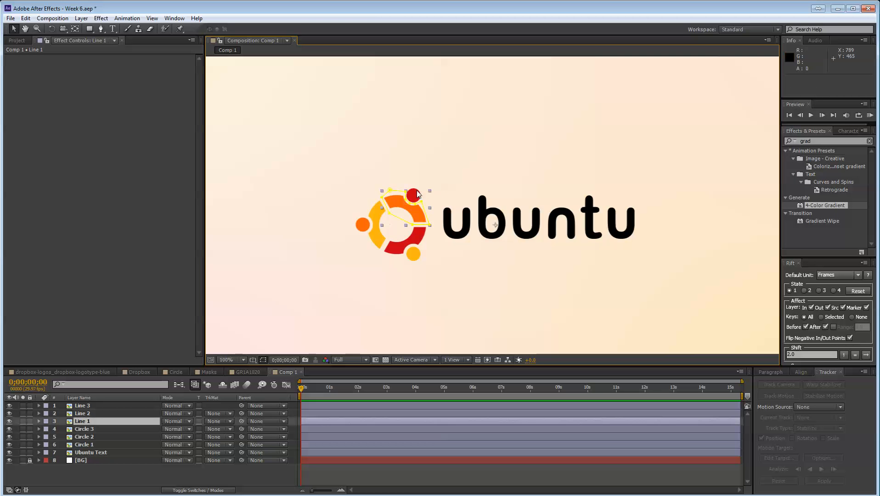
drag(371, 224, 315, 141)
key(ctrl+z)
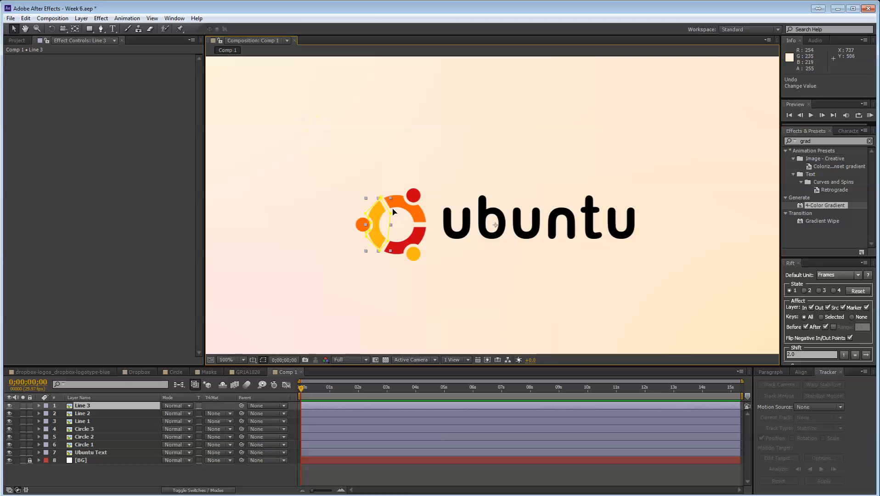
Step: Move the anchor points of the Line 3 and Line 1 layers to the center of the emblem's ring
key(period)
drag(448, 240, 586, 222)
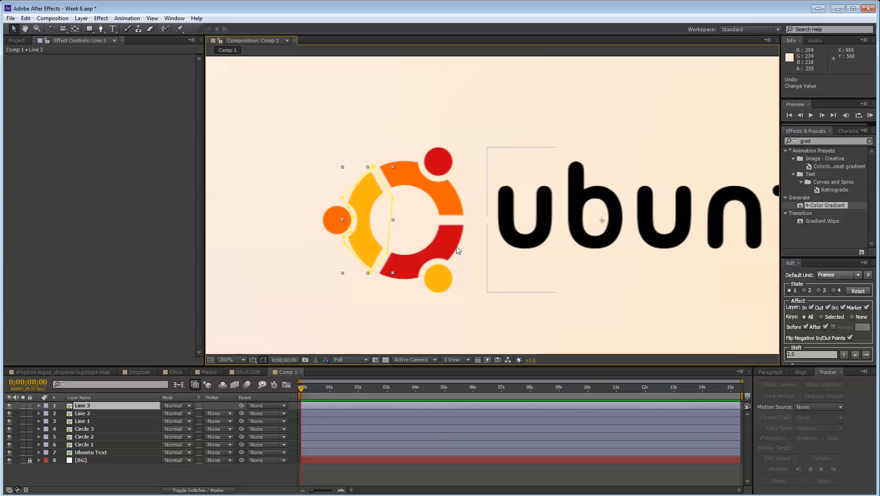
click(75, 29)
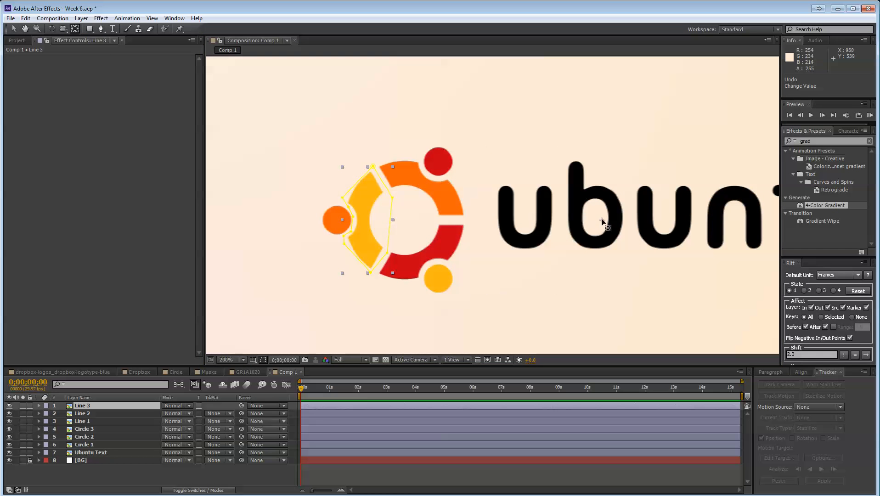
drag(603, 220, 408, 224)
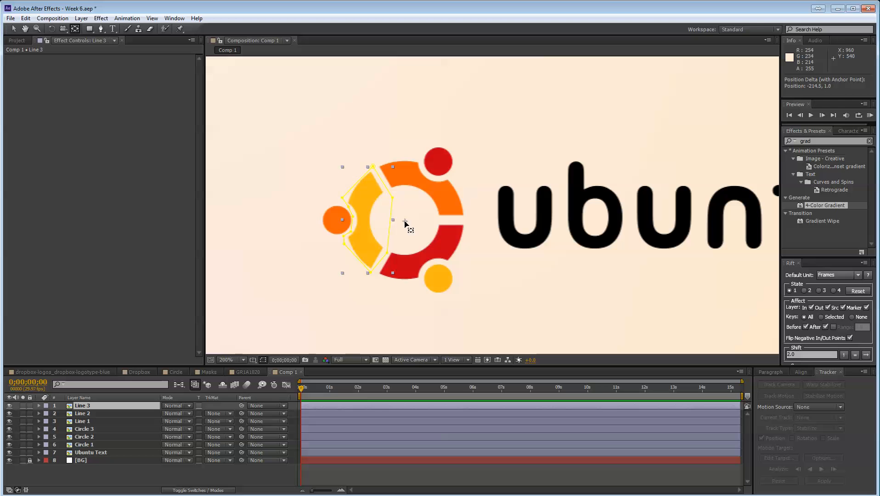
drag(405, 221, 404, 220)
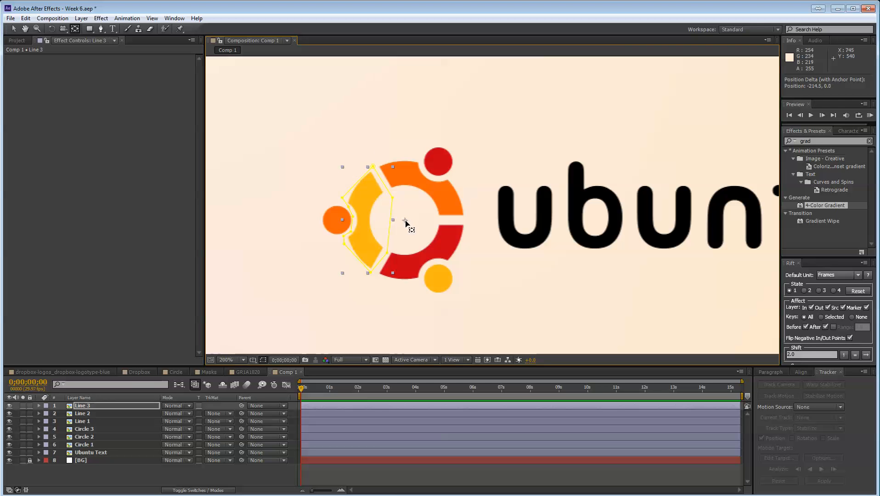
click(437, 165)
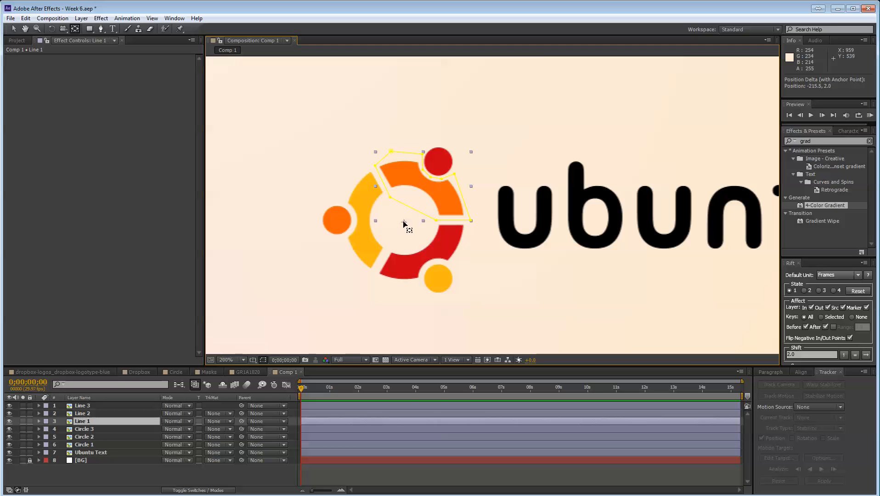
drag(405, 222, 405, 221)
Step: Place the anchor points of the Circle 3 and Line 2 layers at the center of the emblem's ring
click(115, 429)
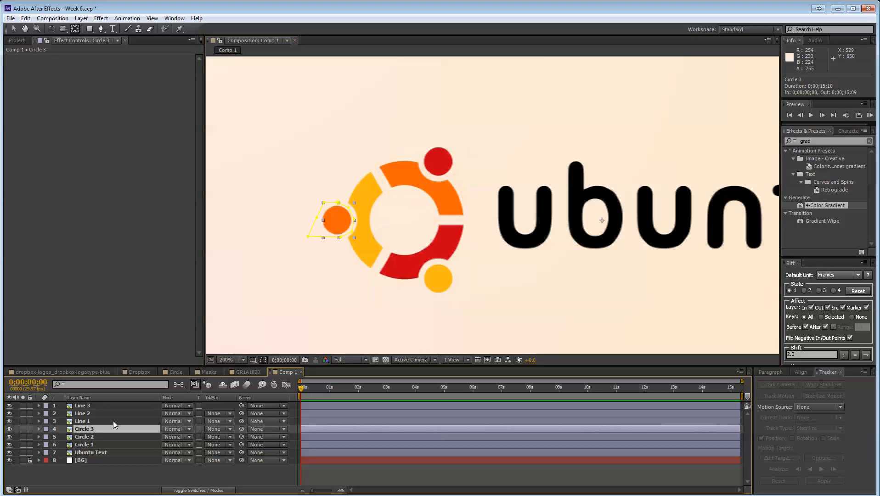
drag(602, 221, 406, 223)
click(419, 270)
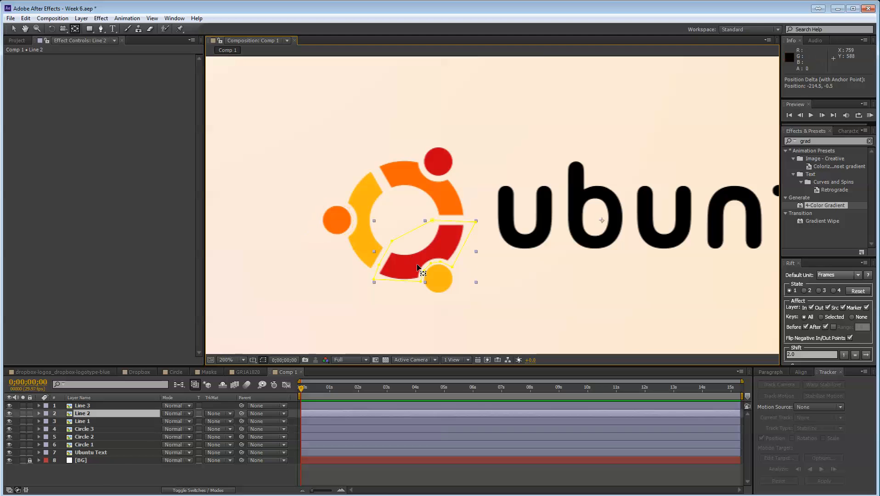
drag(603, 221, 405, 220)
Step: Fine-tune the Line 2 anchor point at the emblem's center and move the Circle 2 anchor point there
click(364, 239)
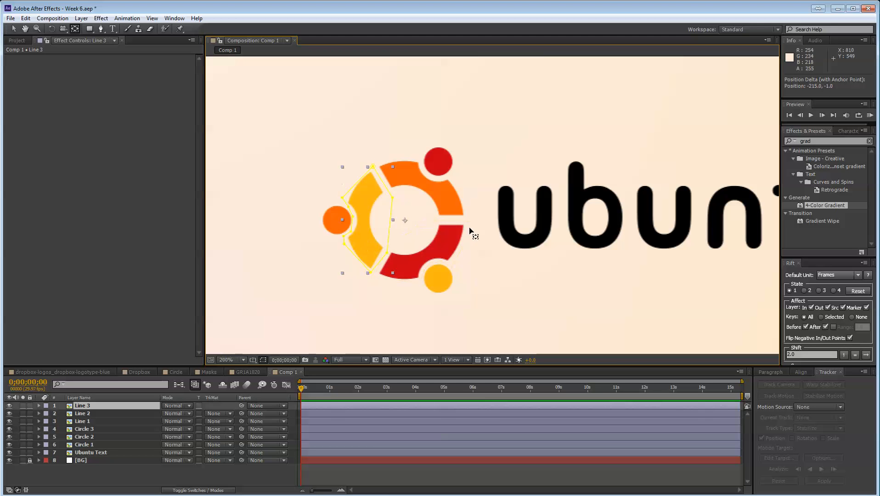
click(403, 175)
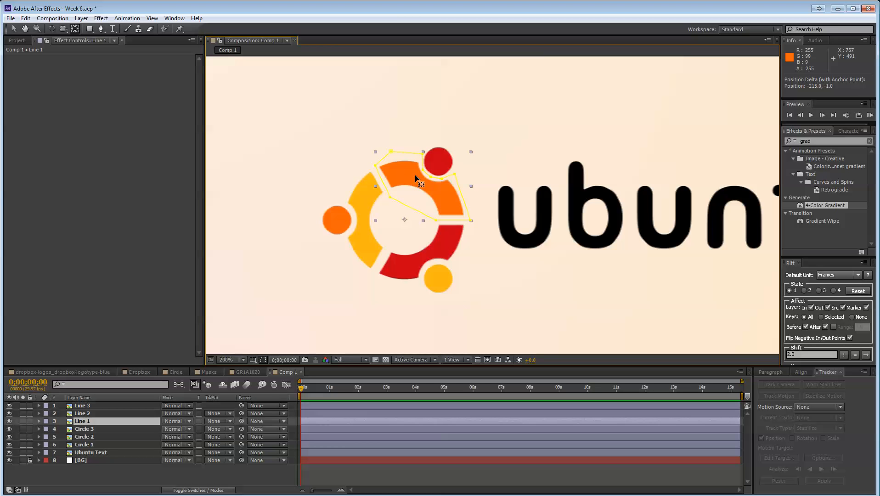
click(449, 155)
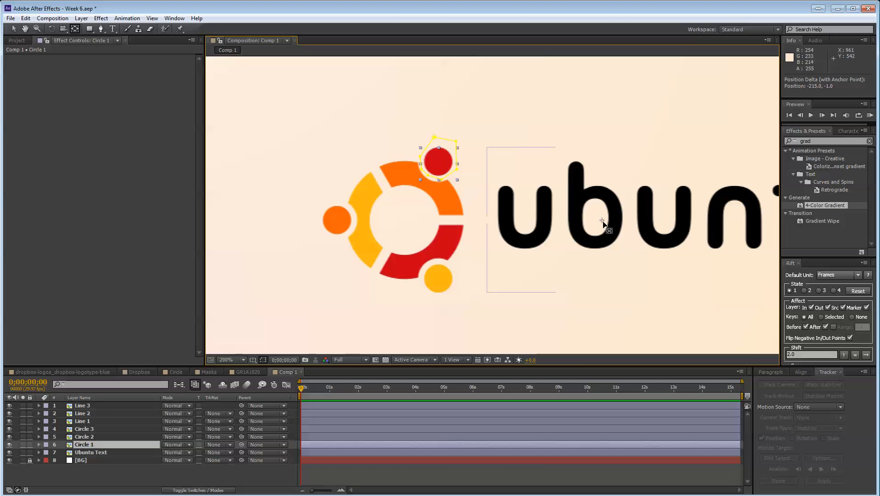
drag(603, 223, 407, 222)
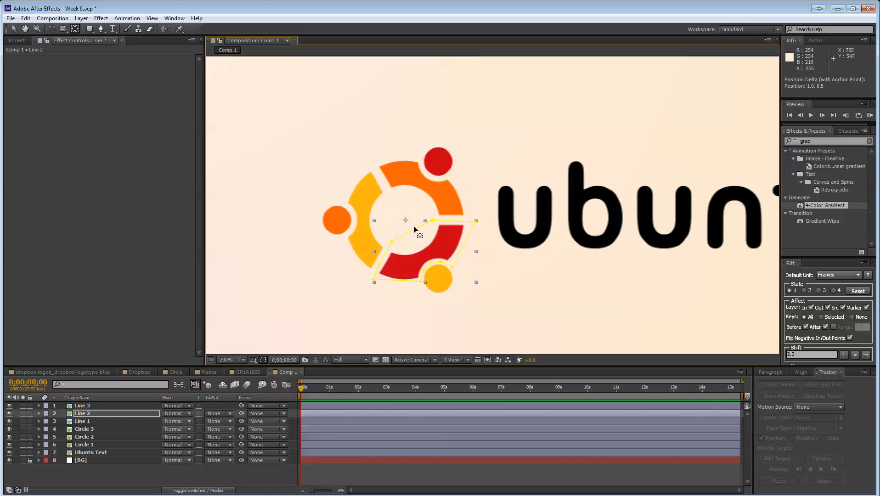
click(440, 286)
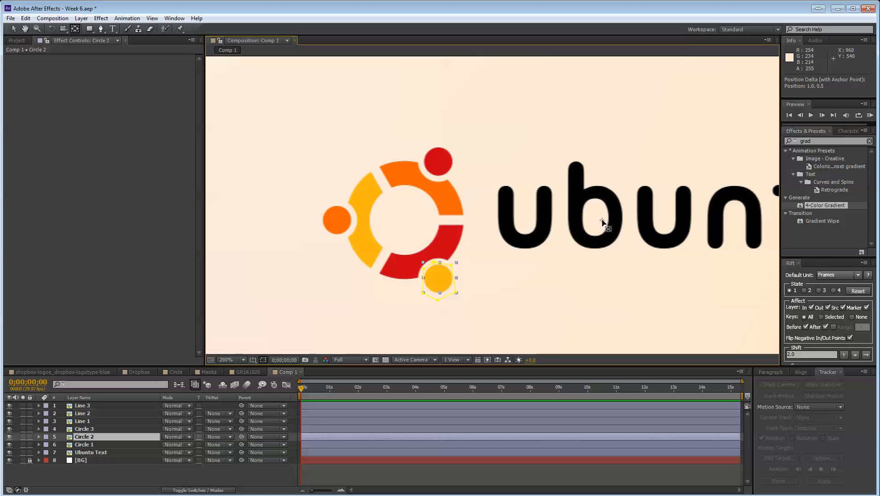
drag(603, 223, 407, 222)
Step: Check the anchor point of each emblem layer and move Circle 1's anchor point to the ring's center
click(367, 190)
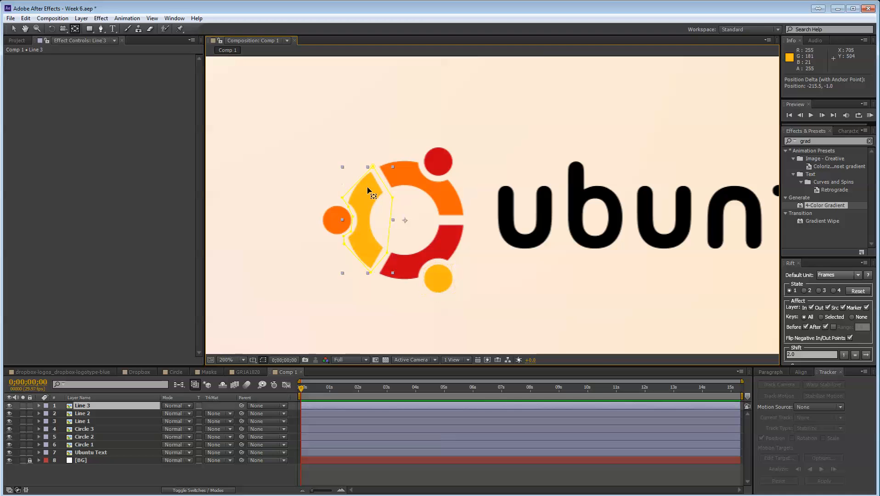
click(85, 413)
click(89, 421)
click(90, 429)
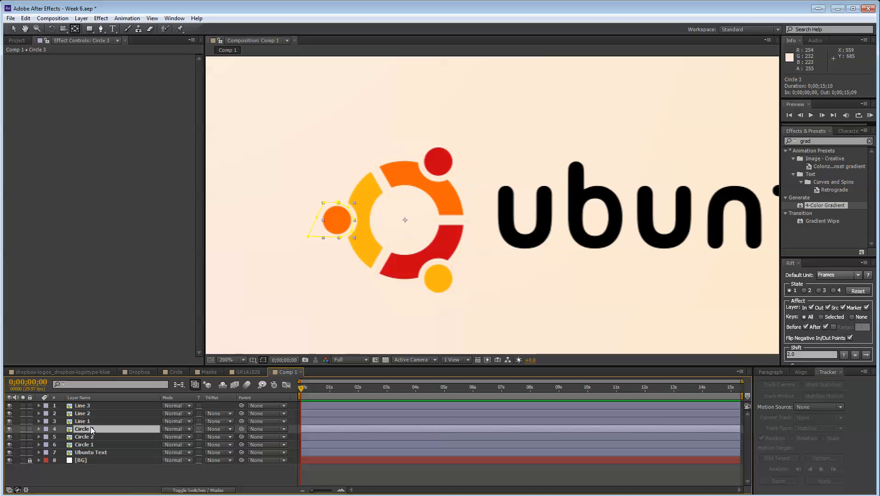
click(94, 436)
click(95, 444)
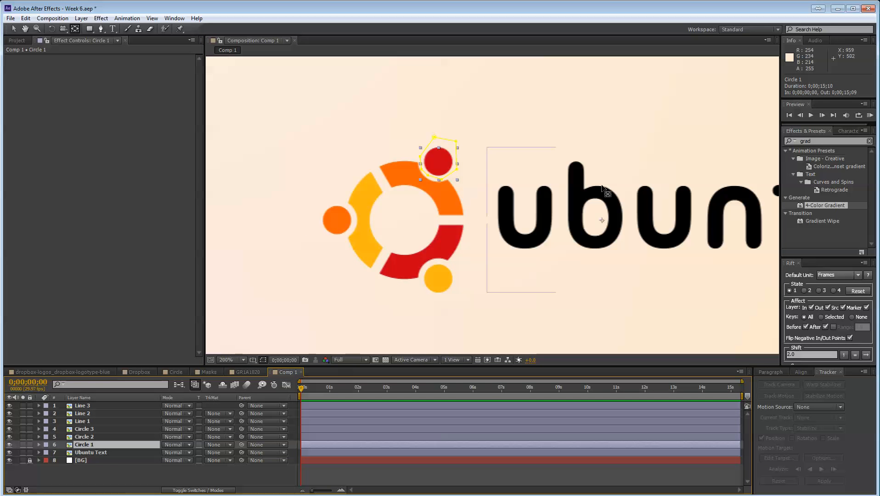
drag(602, 221, 404, 221)
Step: Try rotating the Circle 1 layer around the emblem's center, then undo the rotation
click(16, 31)
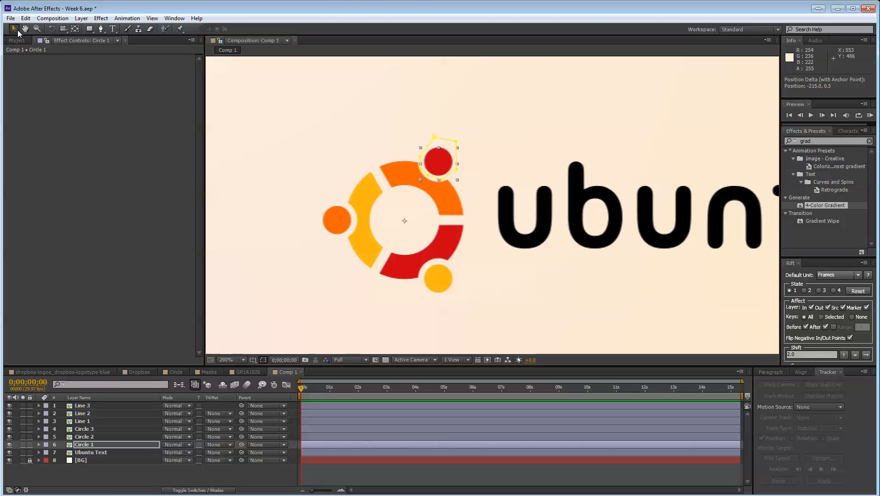
key(r)
drag(173, 452, 220, 449)
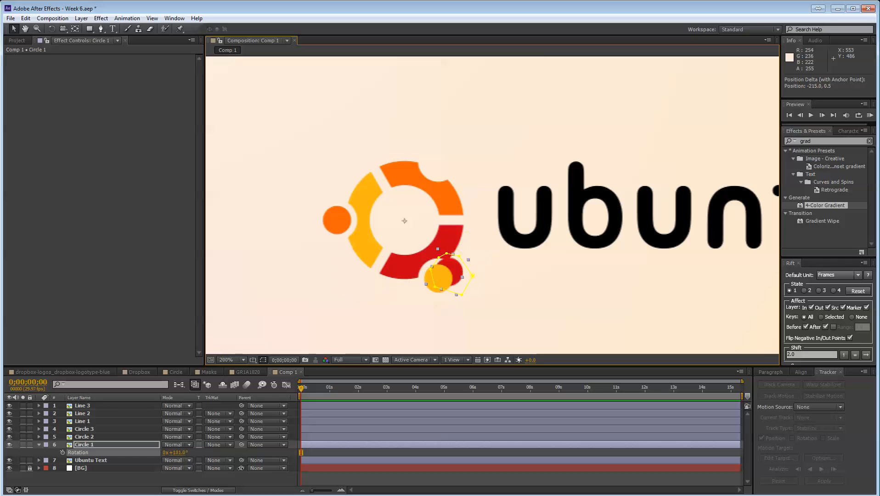
key(ctrl+z)
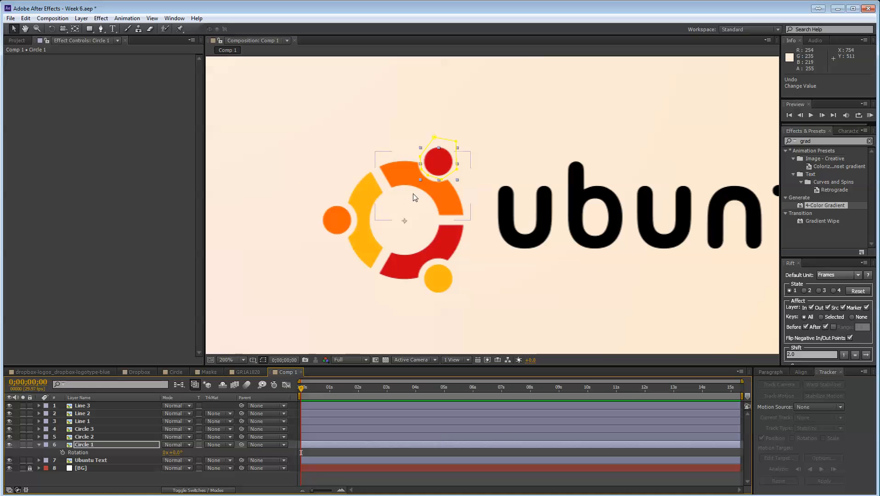
Step: Find the Fill effect and apply it to the Ubuntu Text layer
scroll(415, 197, down, 1)
drag(551, 220, 465, 221)
scroll(464, 221, down, 1)
drag(546, 240, 558, 234)
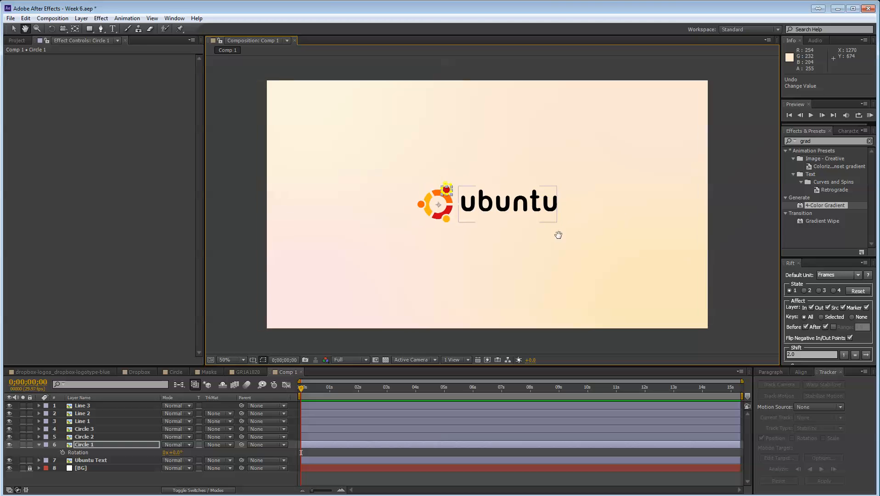
key(v)
click(716, 280)
click(533, 212)
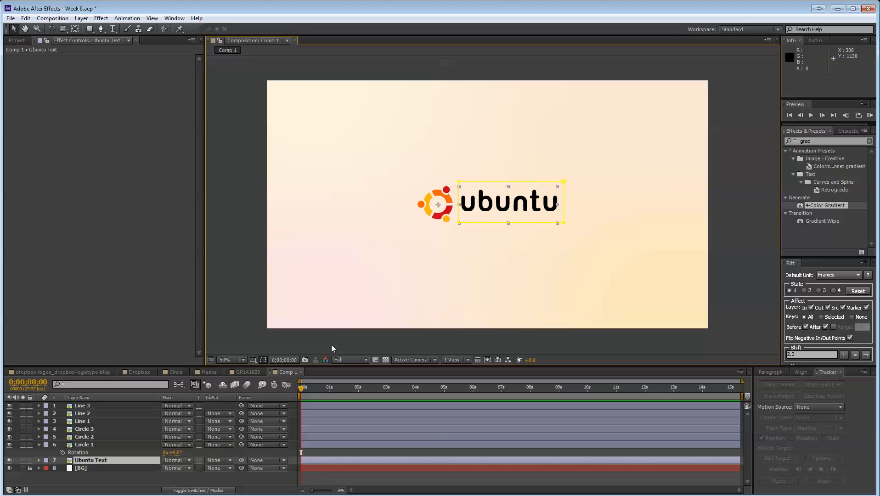
click(88, 460)
scroll(534, 215, up, 1)
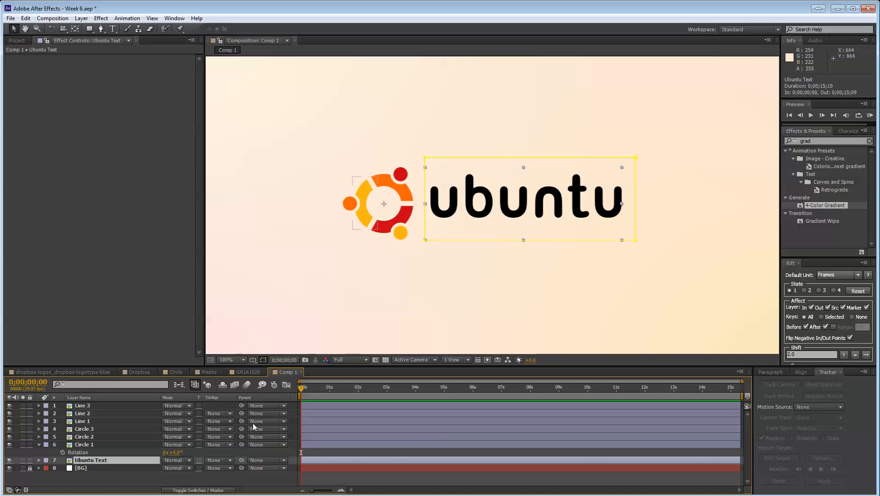
click(802, 142)
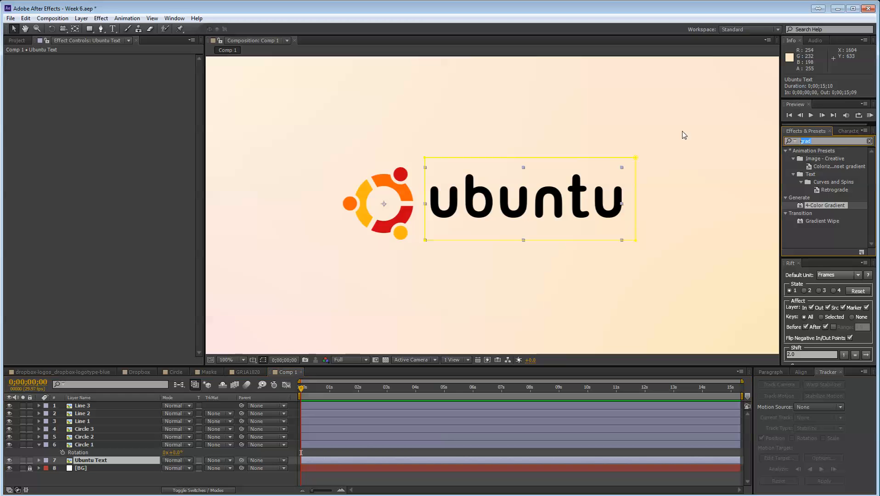
text(fill)
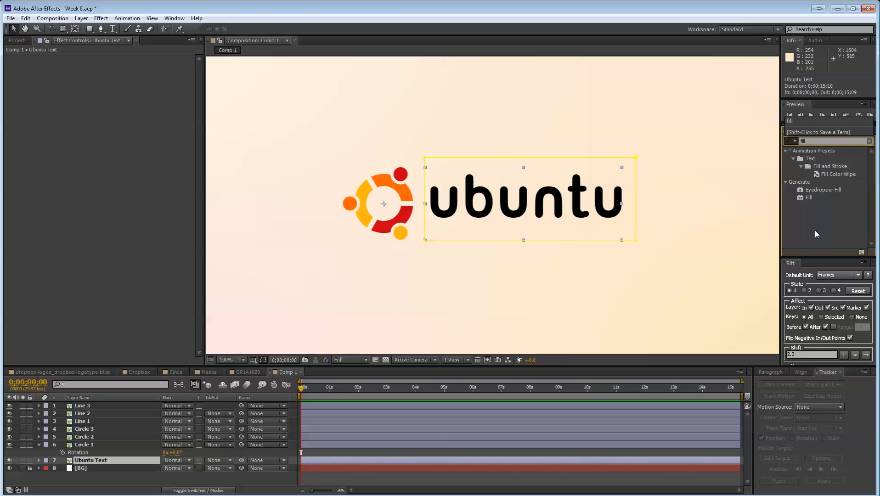
double_click(808, 198)
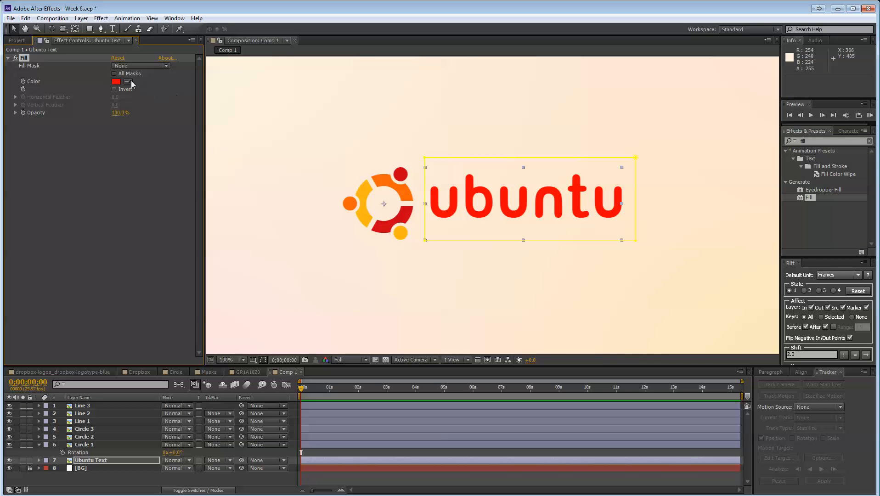
Step: Set the Fill color of the Ubuntu Text layer to a dark gray
click(116, 82)
drag(68, 219, 2, 27)
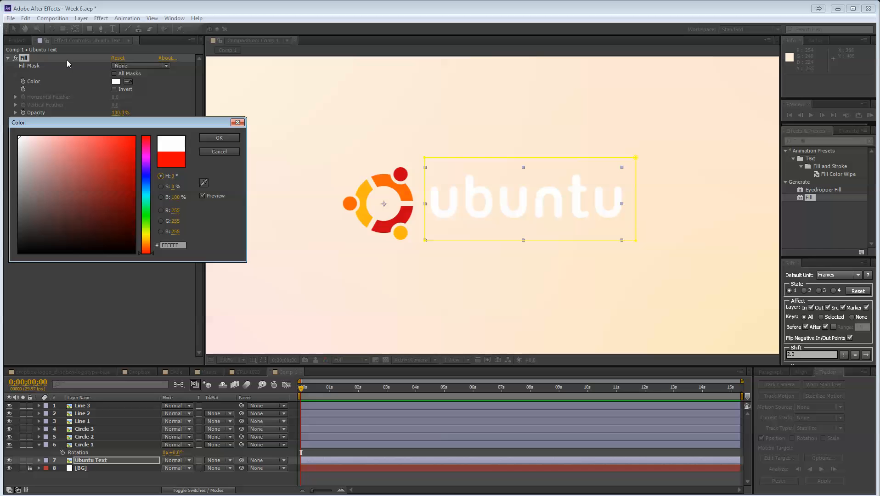
drag(69, 197, 1, 219)
key(Return)
click(429, 301)
key(comma)
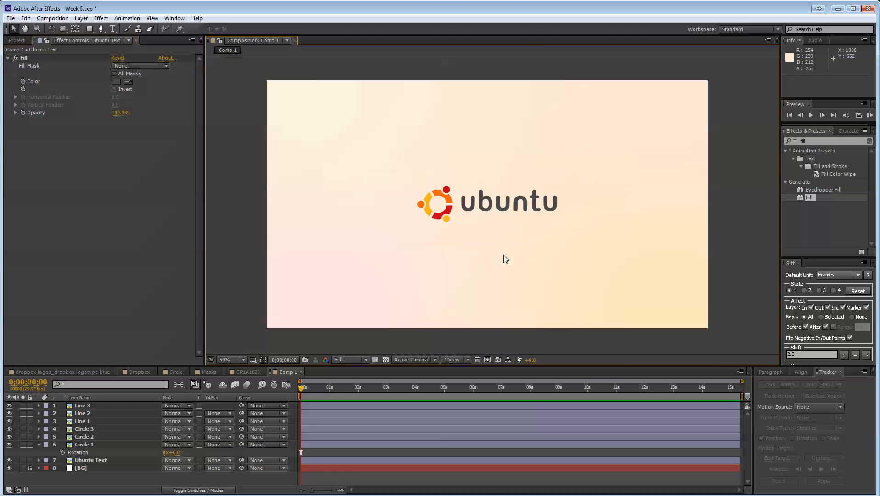
Step: Sample the orange of the emblem's arc segment as the Ubuntu Text layer's Fill color
key(period)
click(579, 221)
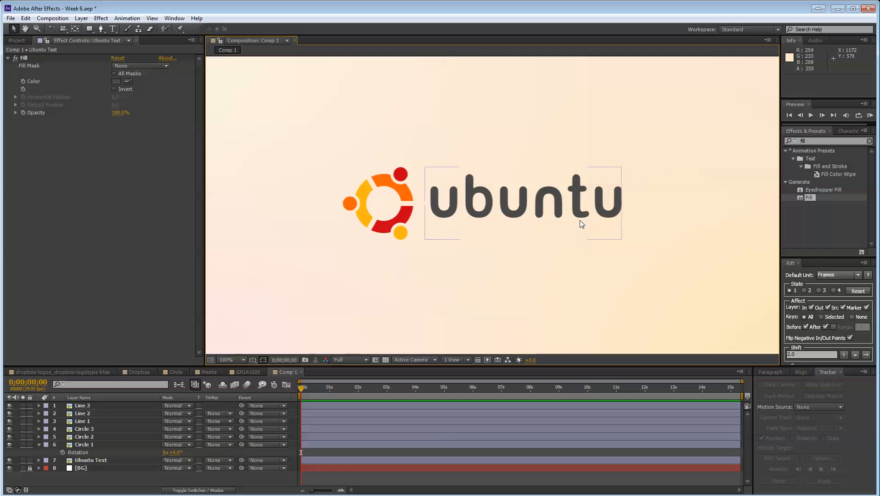
click(128, 81)
click(411, 190)
click(477, 295)
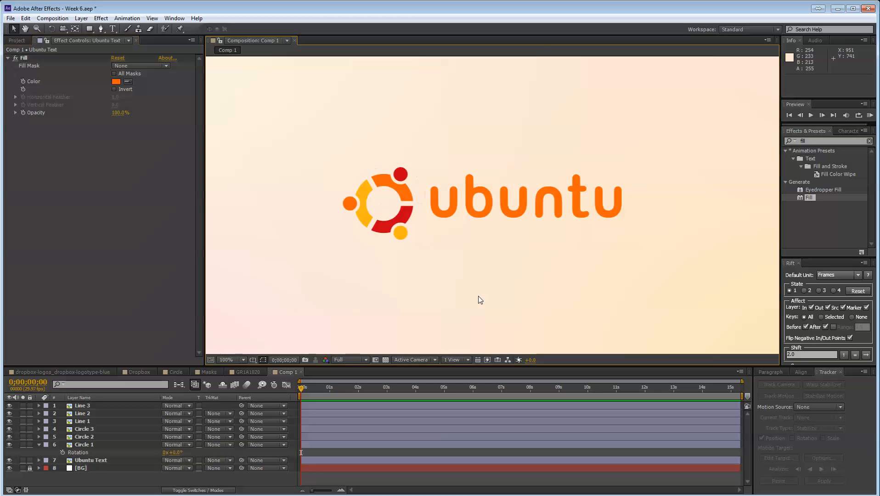
Step: Sample the red of the emblem's upper dot as the Ubuntu Text layer's Fill color
key(comma)
click(486, 199)
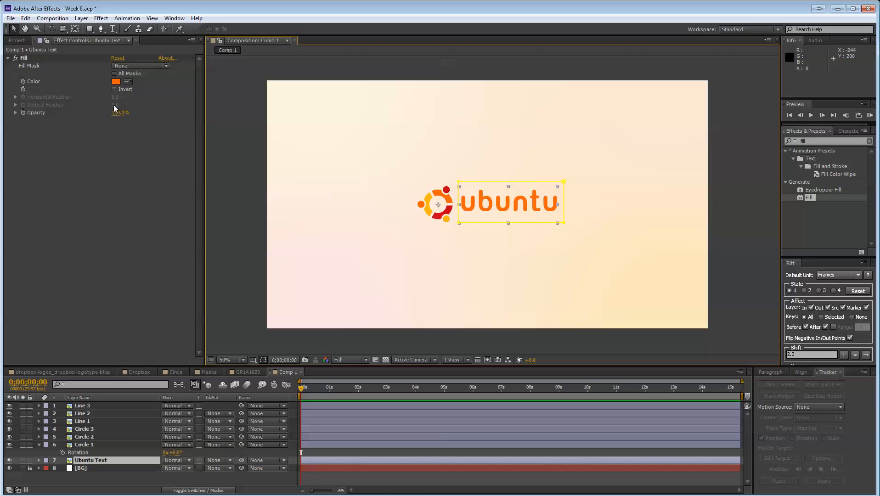
click(129, 82)
click(445, 194)
click(484, 274)
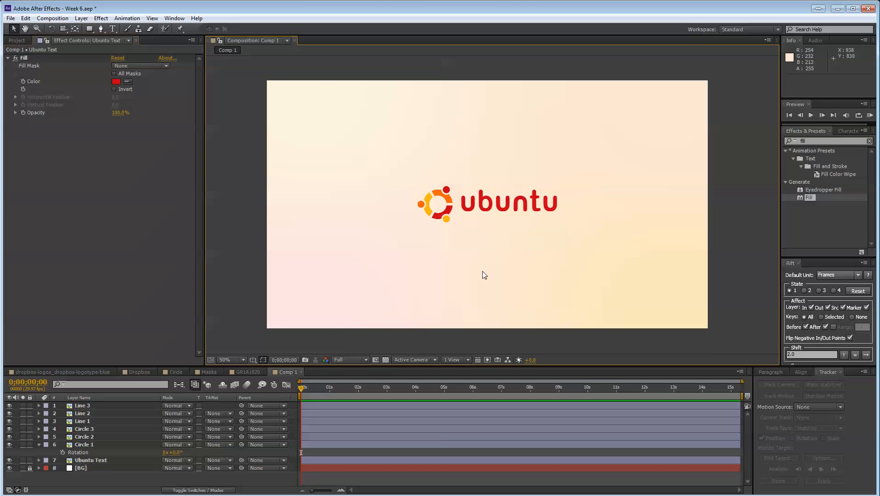
key(period)
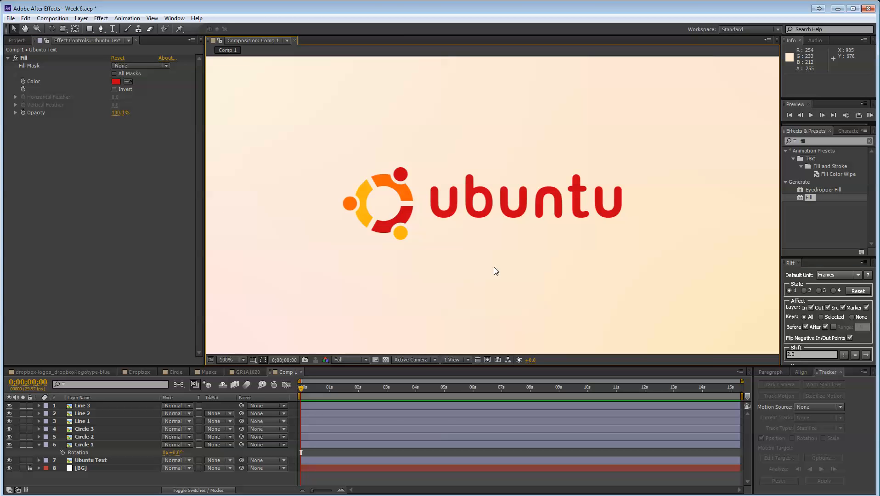
key(comma)
drag(440, 208, 453, 266)
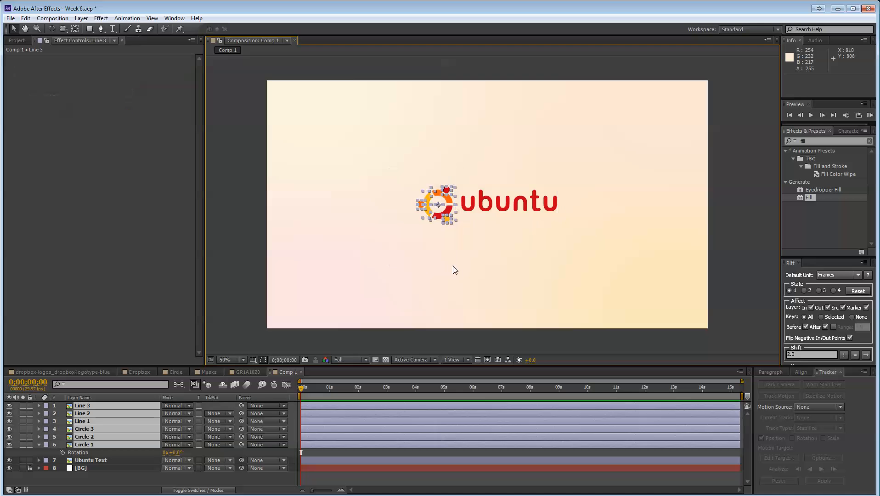
click(504, 269)
key(period)
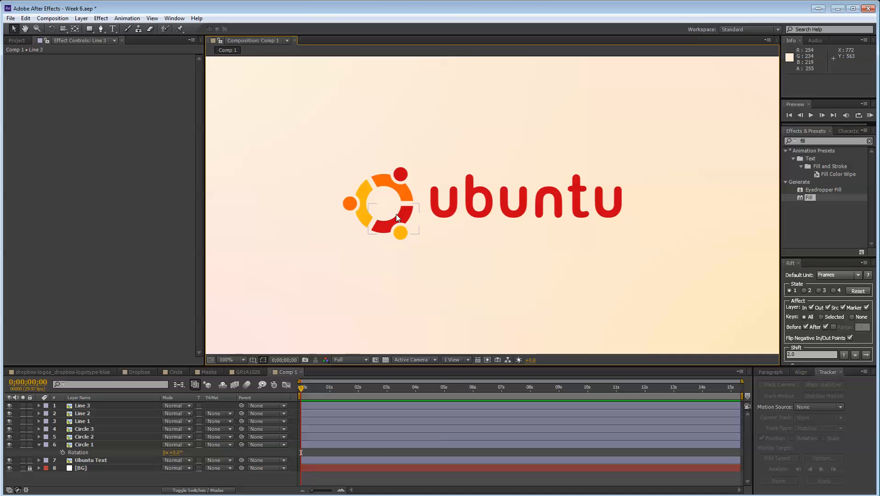
key(comma)
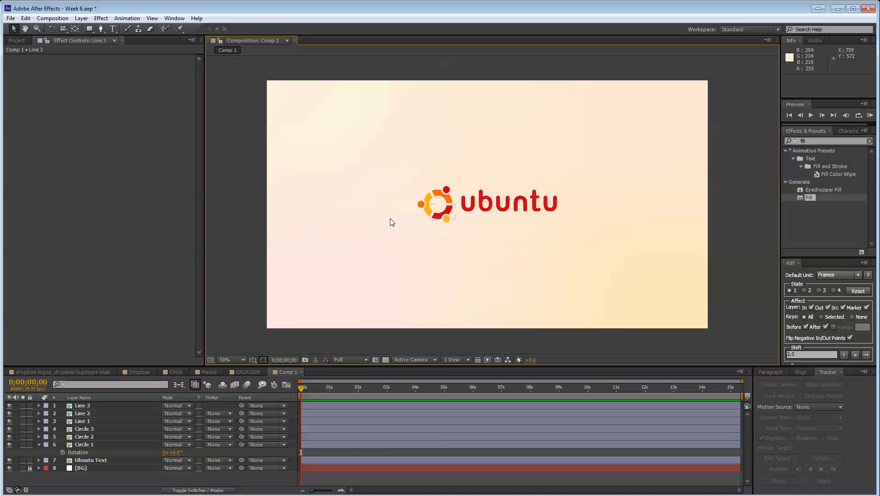
Step: Collapse the Circle 1 layer's properties and show the layer switches in the timeline instead of the blending modes
click(39, 444)
click(195, 490)
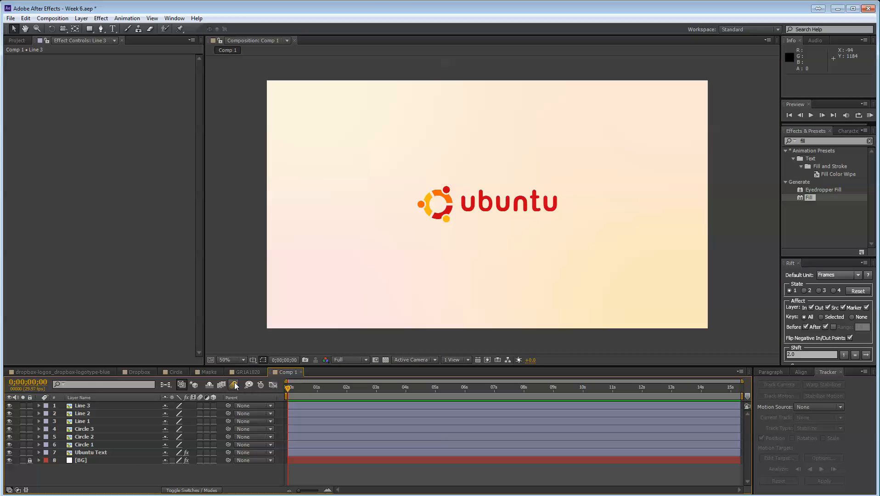
Step: Enable motion blur for the composition, and turn on motion blur and 3D for every layer except BG
click(234, 384)
click(200, 460)
click(213, 452)
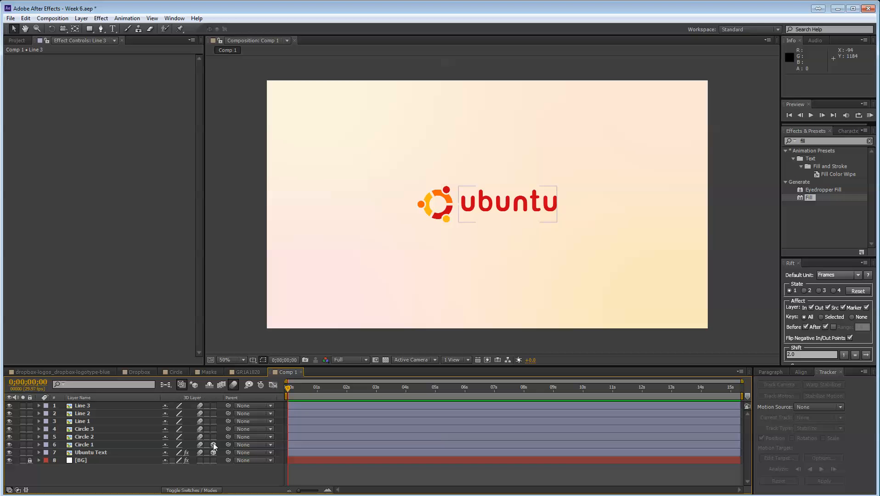
click(213, 405)
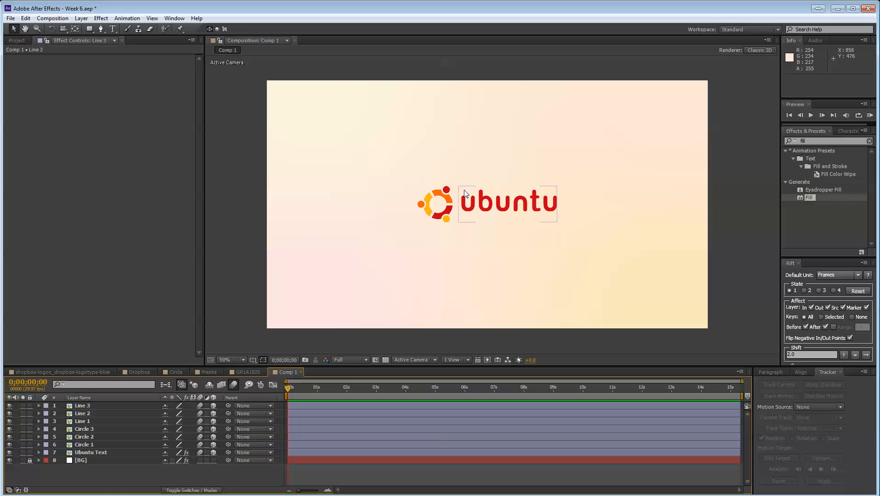
Step: Add Position keyframes to all six Line and Circle layers at frame 0 and at frame 21
drag(300, 390, 286, 390)
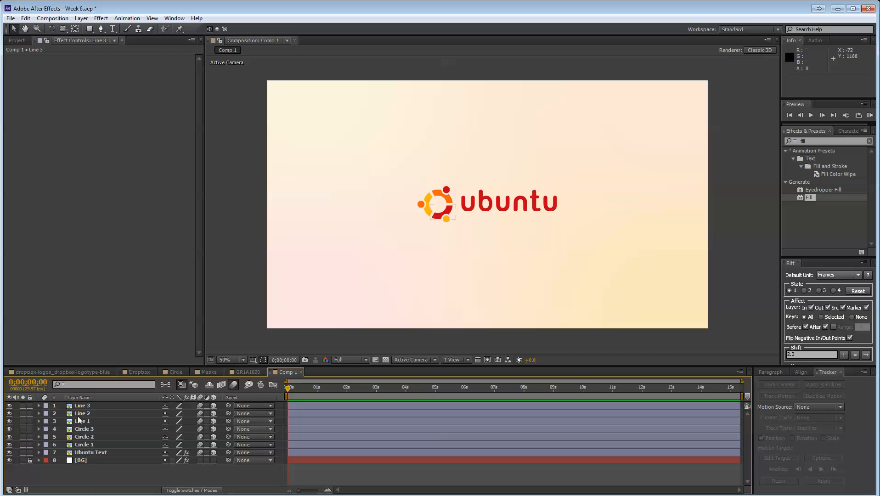
click(93, 444)
shift+click(94, 404)
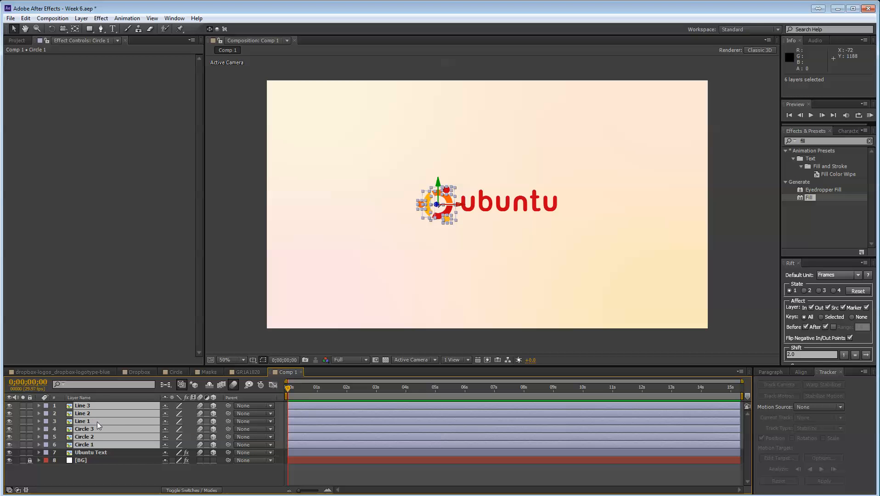
key(p)
scroll(115, 404, down, 1)
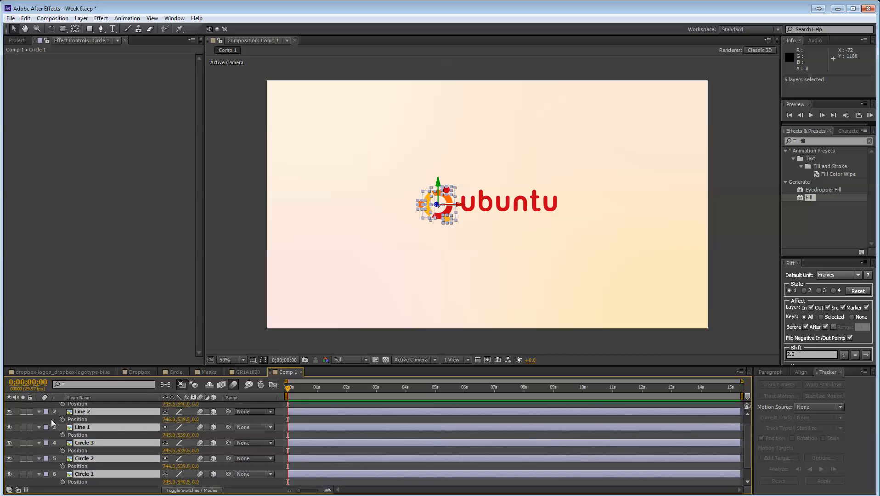
click(62, 419)
click(308, 387)
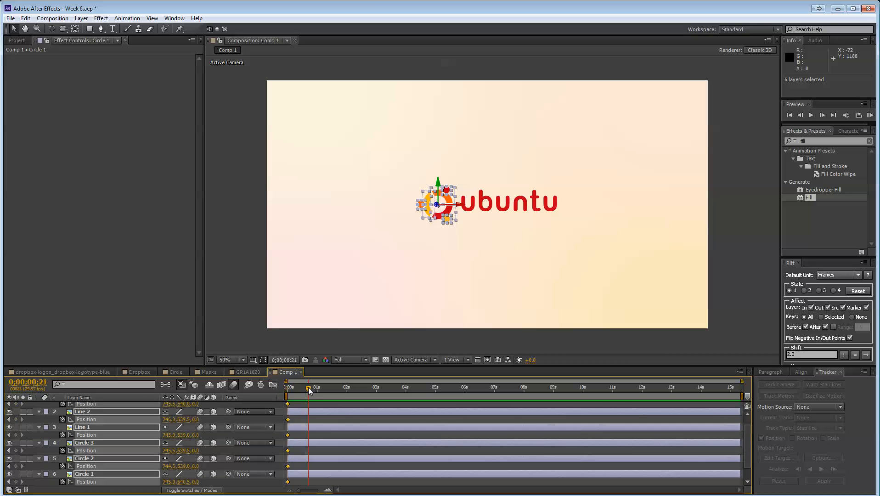
click(16, 419)
Step: Try out different rotation axes on the six emblem layers and undo each rotation change
key(r)
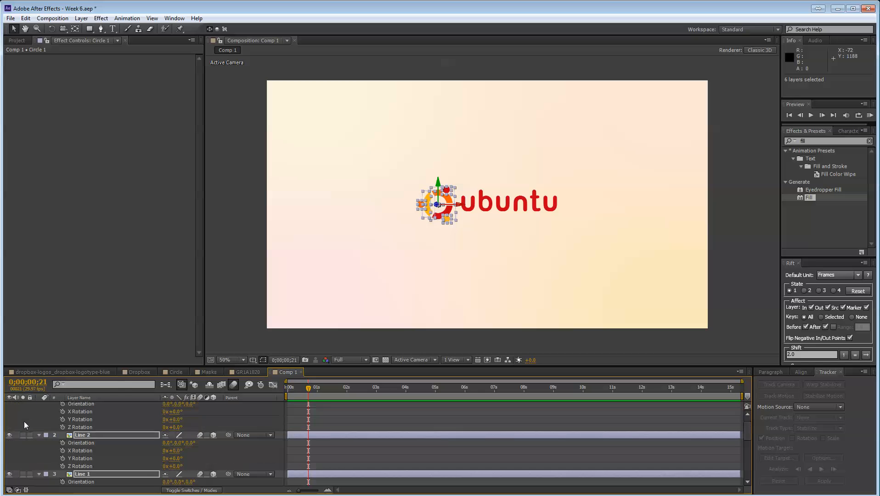
drag(178, 429, 195, 428)
key(ctrl+z)
drag(178, 420, 203, 413)
key(ctrl+z)
key(ctrl+z)
Step: Add X Rotation keyframes to the six emblem layers at frame 21 and frame 0, showing only keyframed properties
click(63, 411)
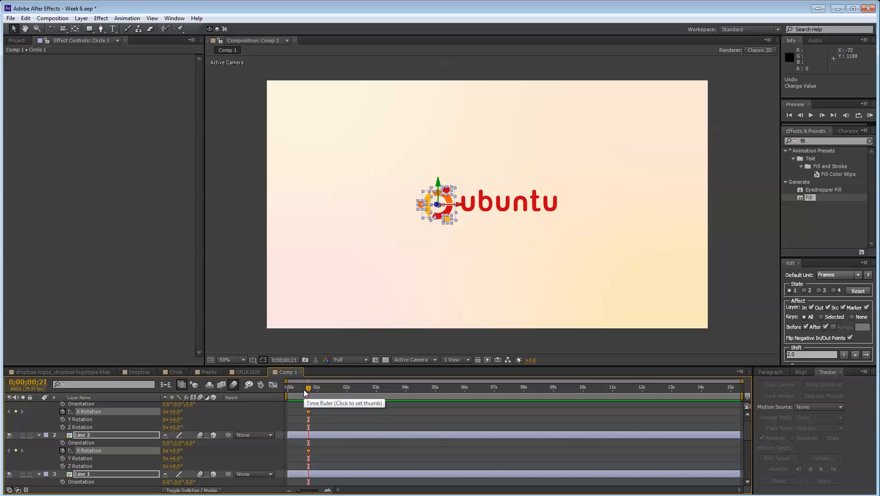
drag(304, 391, 290, 389)
key(u)
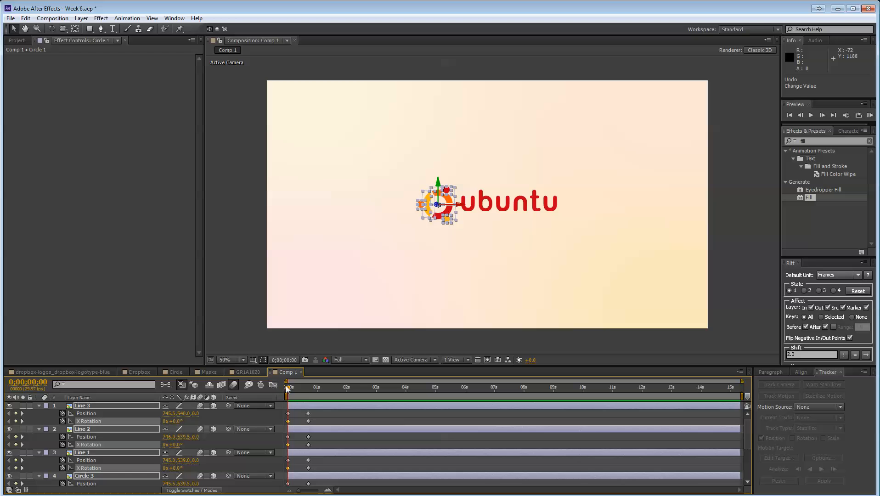
Step: Set the emblem layers' Position at frame 0 to about X 965 and Z -2689, bringing them in from in front of the view
drag(286, 392, 308, 391)
drag(313, 391, 282, 411)
mouse_move(198, 414)
mouse_down()
mouse_move(212, 422)
mouse_move(154, 425)
mouse_move(190, 421)
mouse_move(188, 413)
mouse_up()
mouse_move(183, 413)
mouse_down()
mouse_move(160, 414)
mouse_move(198, 414)
mouse_move(157, 412)
mouse_move(198, 415)
mouse_move(187, 415)
mouse_up()
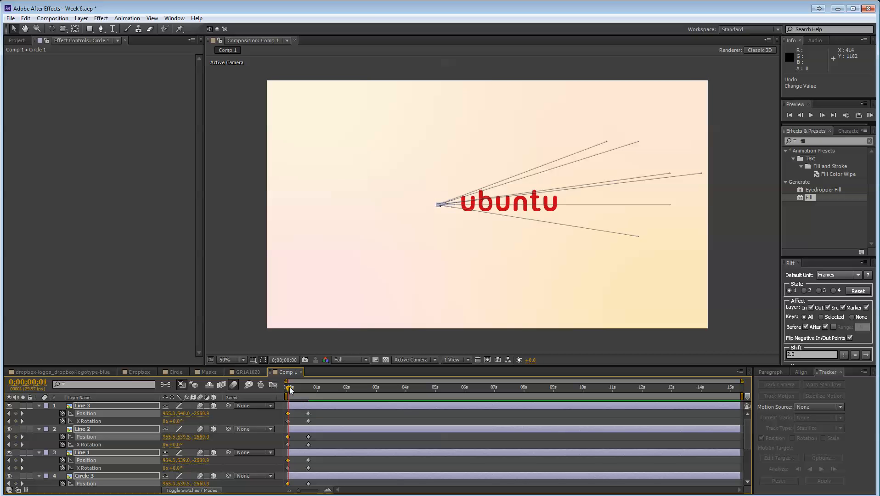
mouse_move(289, 388)
mouse_down()
mouse_move(309, 390)
mouse_move(287, 393)
mouse_up()
Step: Try an X Rotation on the emblem layers at frame 0, undo it, and remove the X Rotation keyframes
drag(173, 422, 196, 421)
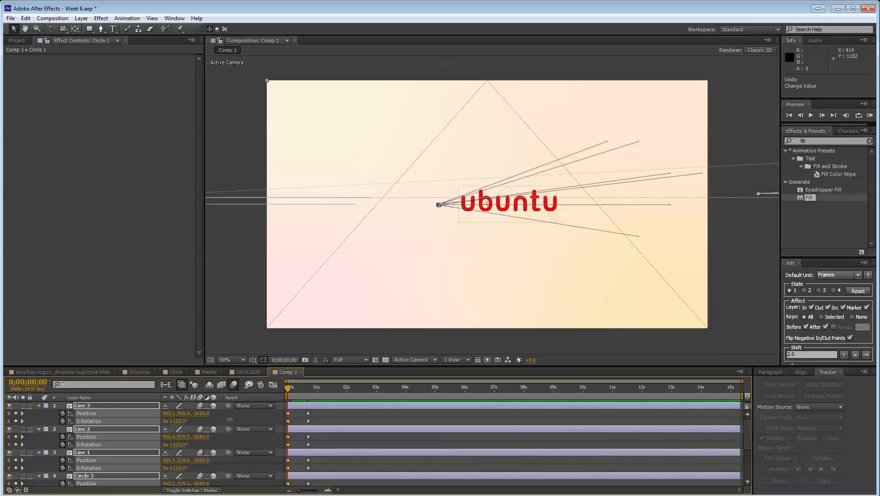
click(296, 388)
mouse_move(296, 388)
mouse_down()
mouse_move(288, 388)
mouse_move(296, 392)
mouse_up()
key(ctrl+z)
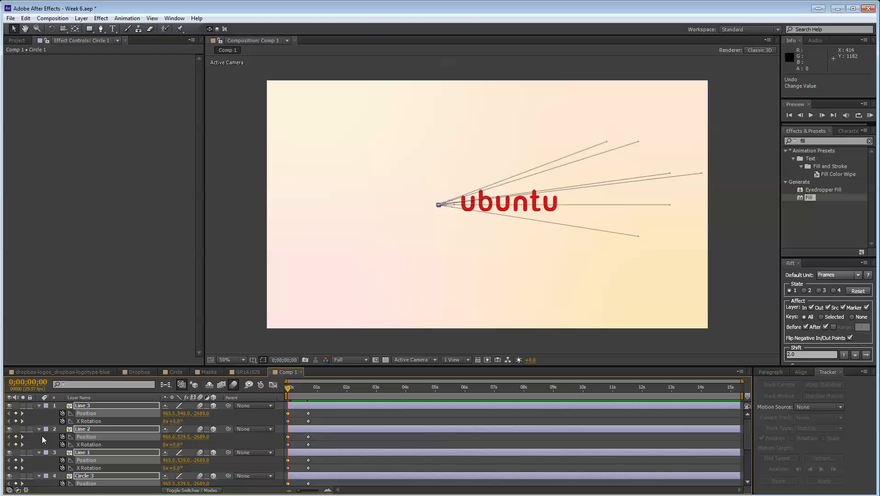
click(63, 421)
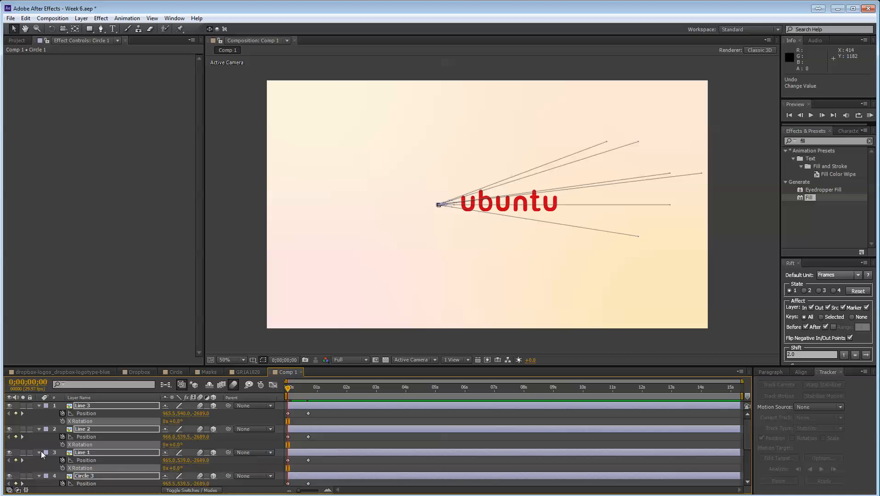
Step: Add Z Rotation keyframes to the six emblem layers at frame 0 and frame 21
key(r)
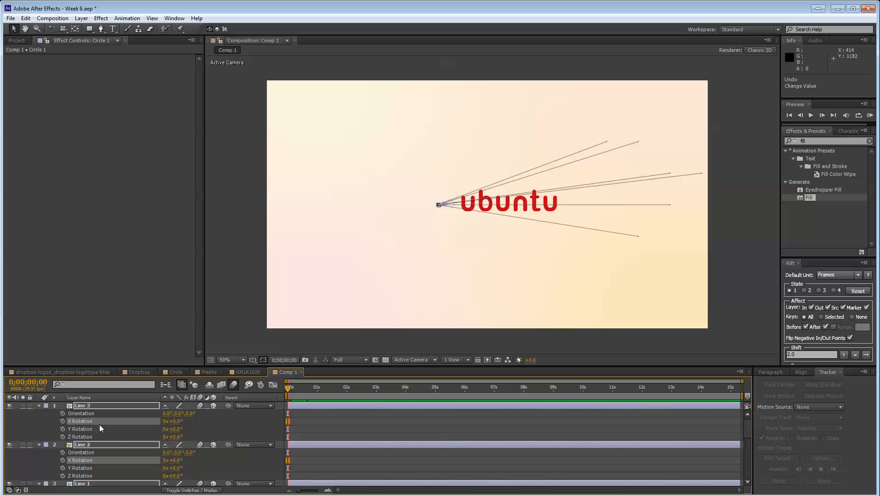
click(169, 433)
click(62, 437)
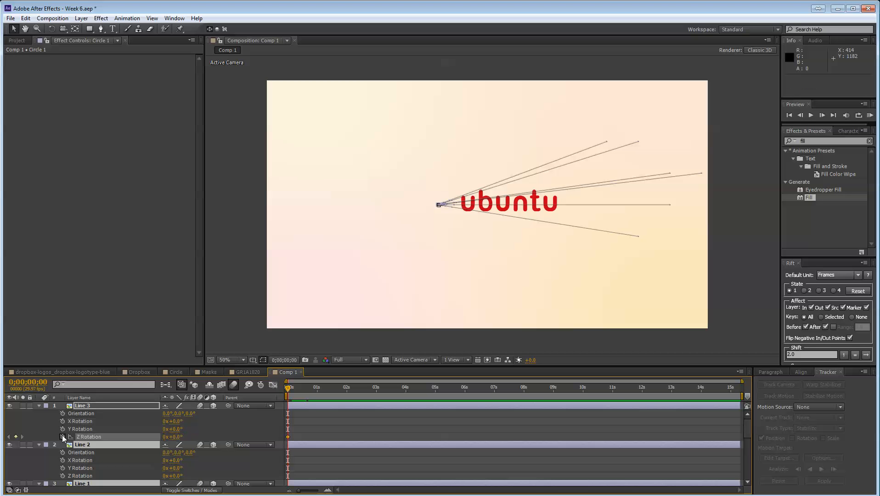
key(u)
drag(321, 384, 306, 387)
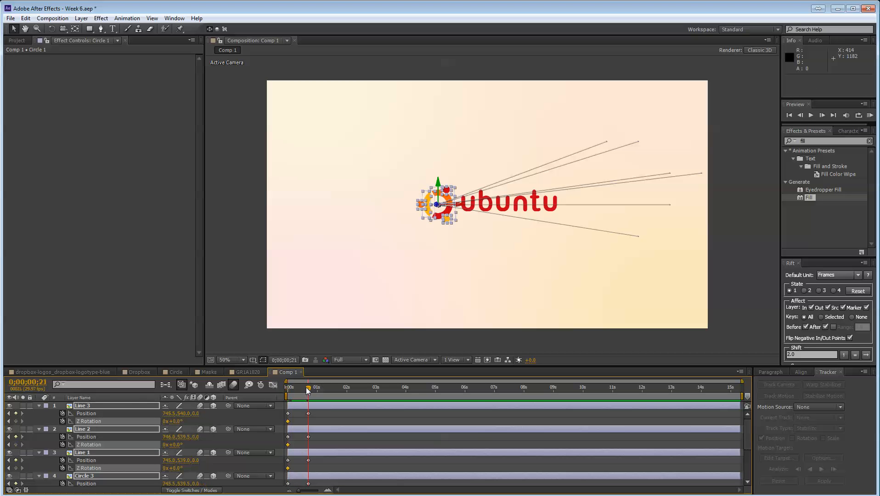
click(16, 421)
Step: Set the emblem layers' Z Rotation at frame 0 to 45° and scrub through the spin
key(Home)
click(177, 422)
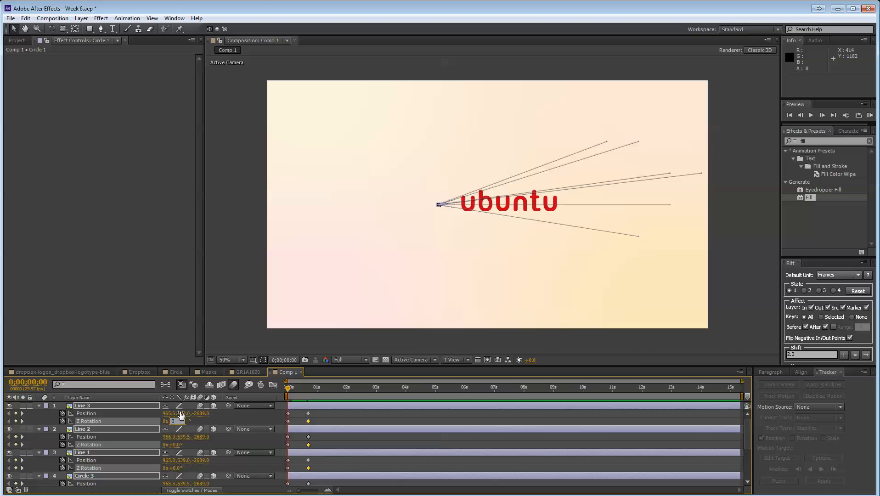
click(175, 422)
text(45)
key(Return)
drag(292, 388, 273, 390)
Step: Give the emblem layers a larger starting Z Rotation at frame 0 and check the motion up to frame 20
click(183, 421)
key(Return)
click(296, 388)
click(307, 386)
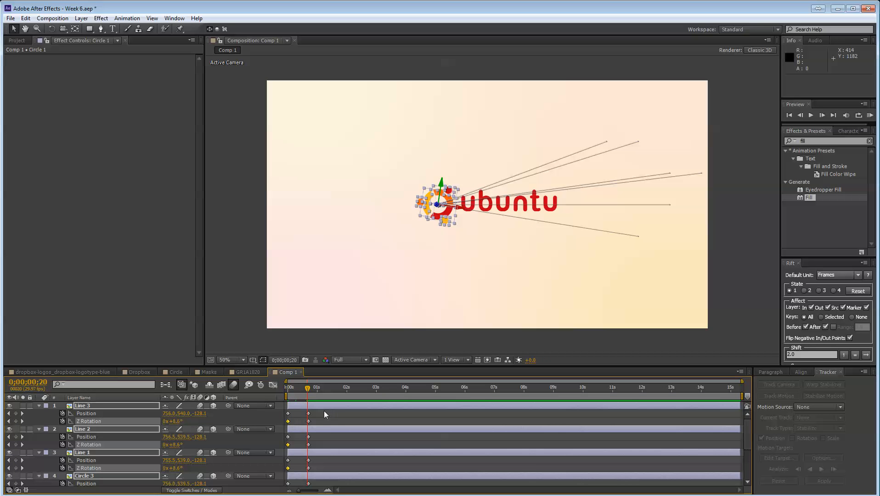
Step: Enlarge the timeline area and apply Easy Ease to all Position and Z Rotation keyframes of the emblem layers
drag(323, 410, 244, 486)
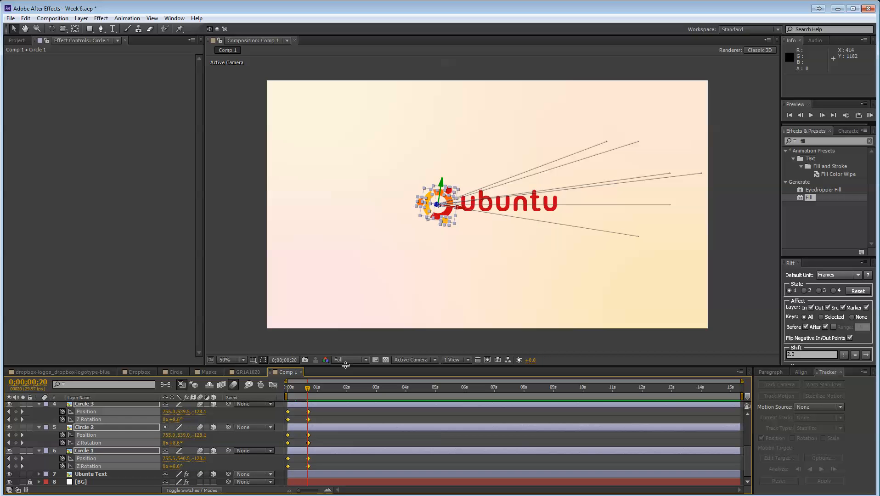
drag(346, 364, 347, 286)
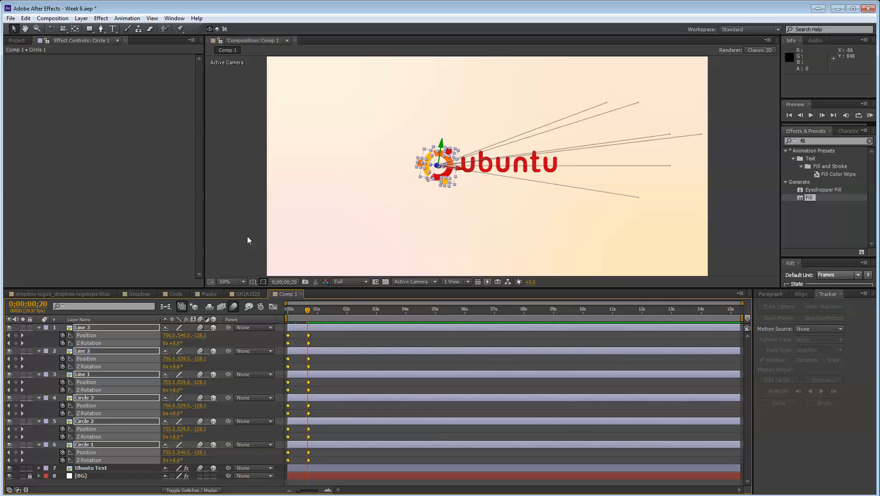
key(F9)
click(328, 345)
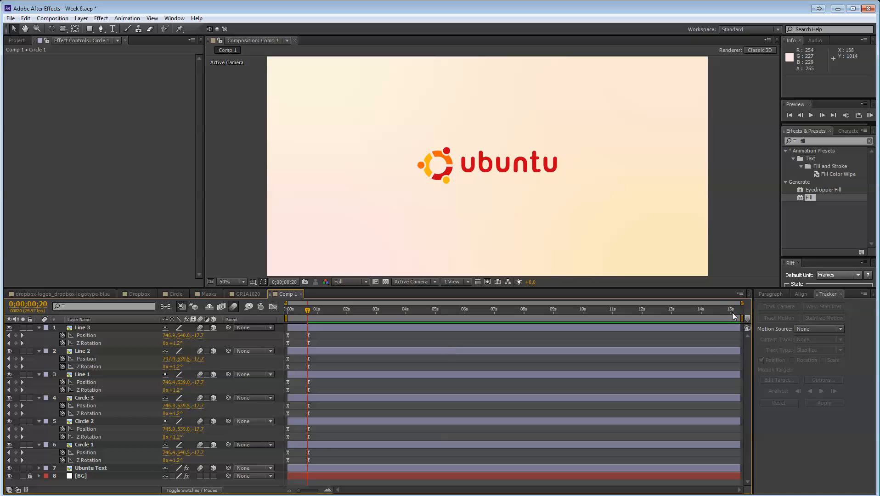
Step: Shorten the work area to about 52 frames and play a RAM preview of the emblem animation
drag(741, 317, 340, 317)
key(KP_0)
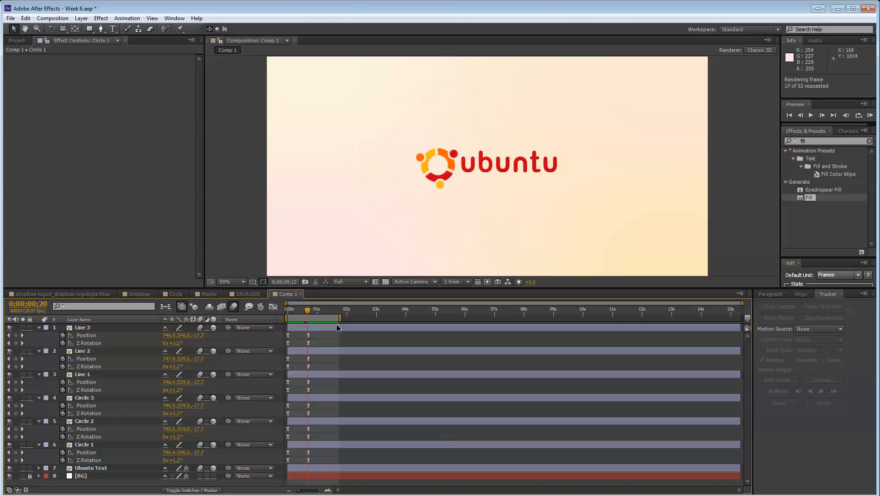
key(space)
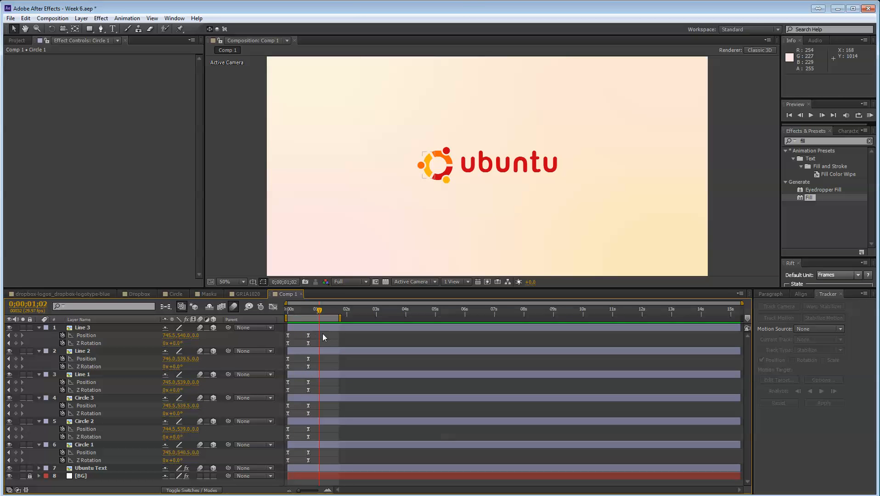
Step: Collapse all layers' properties and offset the Circle 2, Circle 3 and Line 1 layers by a few frames each
key(ctrl+a)
key(u)
click(98, 420)
click(94, 374)
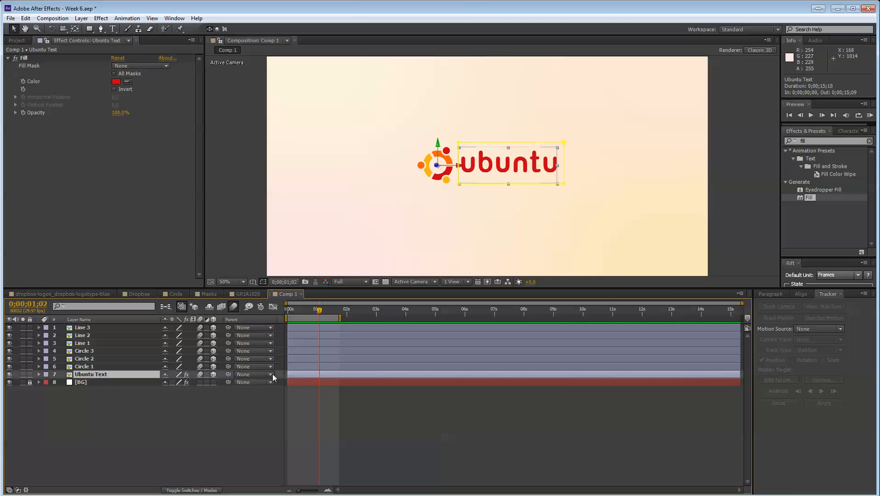
click(302, 366)
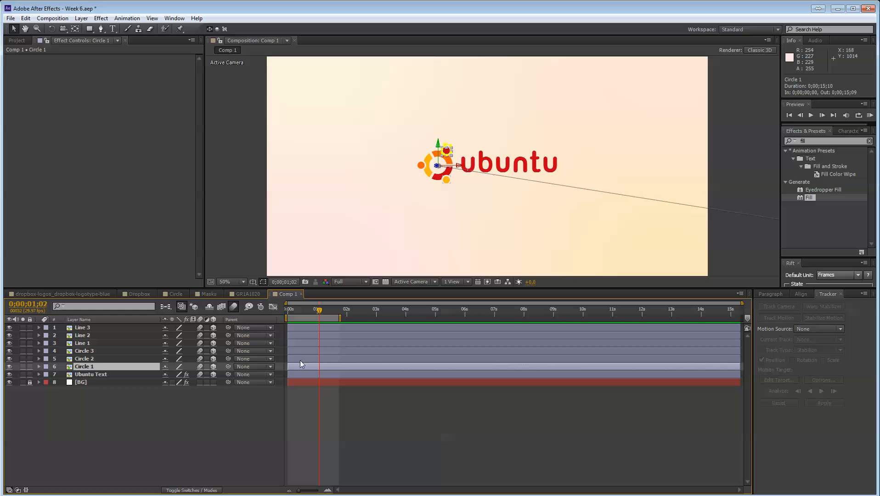
drag(302, 359, 304, 344)
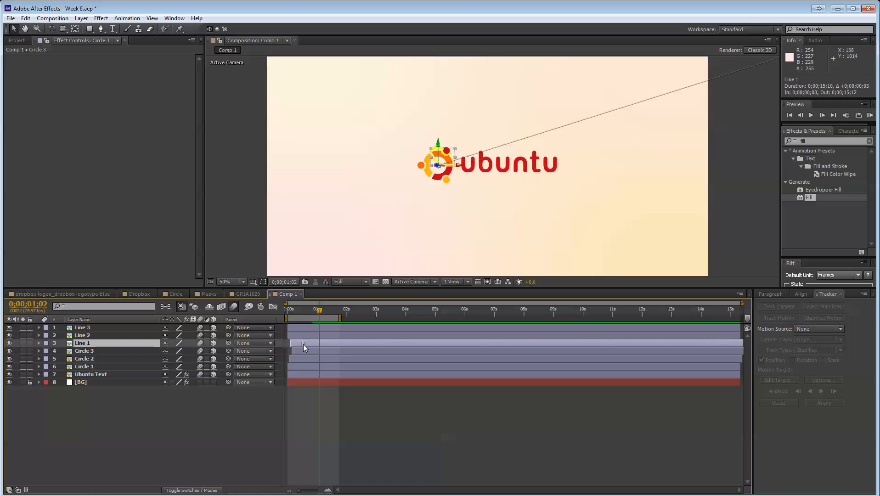
Step: Reorder the layers as Circle 3, Circle 2, Circle 1, Line 3, Line 2 and Line 1 above Ubuntu Text
shift+click(297, 361)
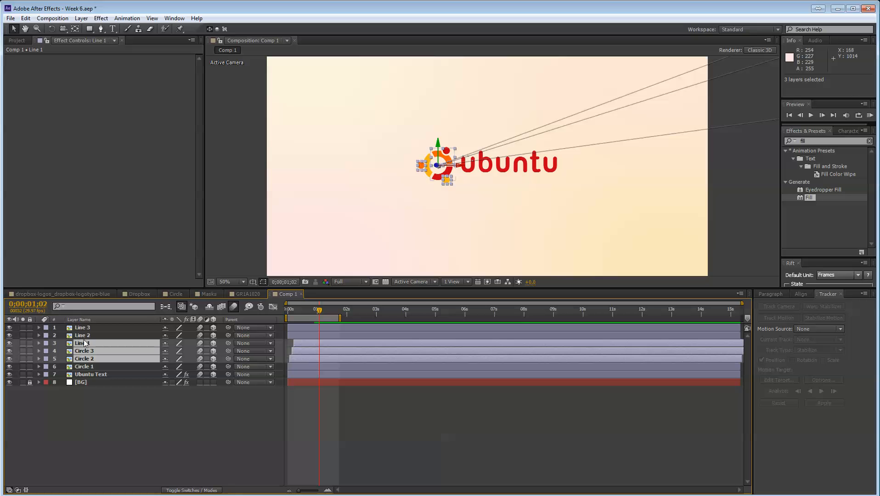
drag(85, 343, 88, 328)
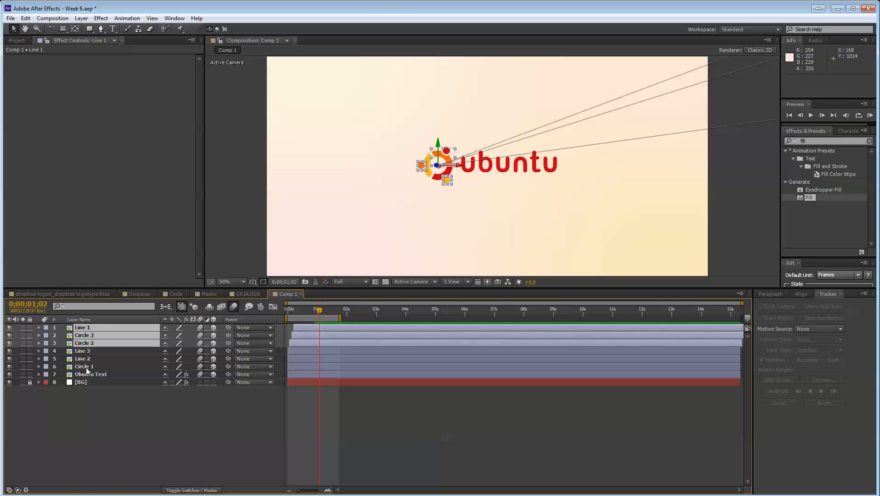
mouse_move(89, 369)
mouse_down()
mouse_move(88, 334)
mouse_move(90, 381)
mouse_move(89, 370)
mouse_up()
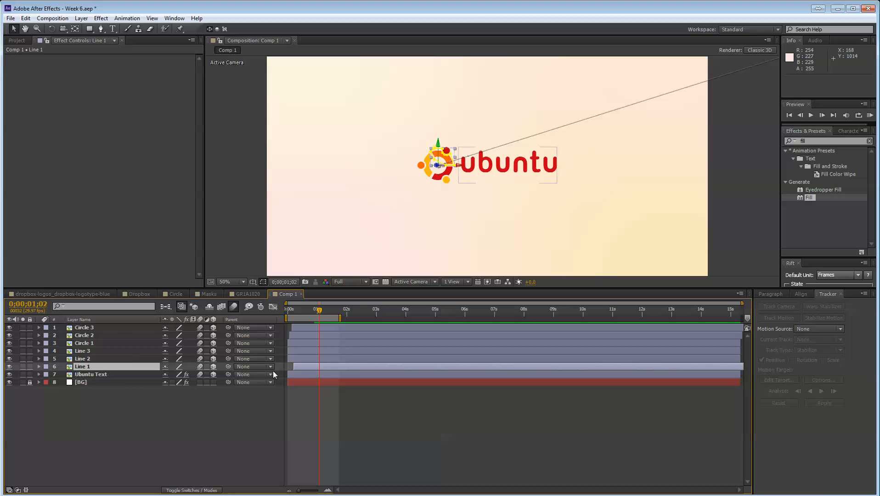
Step: Stagger the starts of the Line 1, Line 2 and Line 3 layers by a few frames
drag(320, 369, 316, 362)
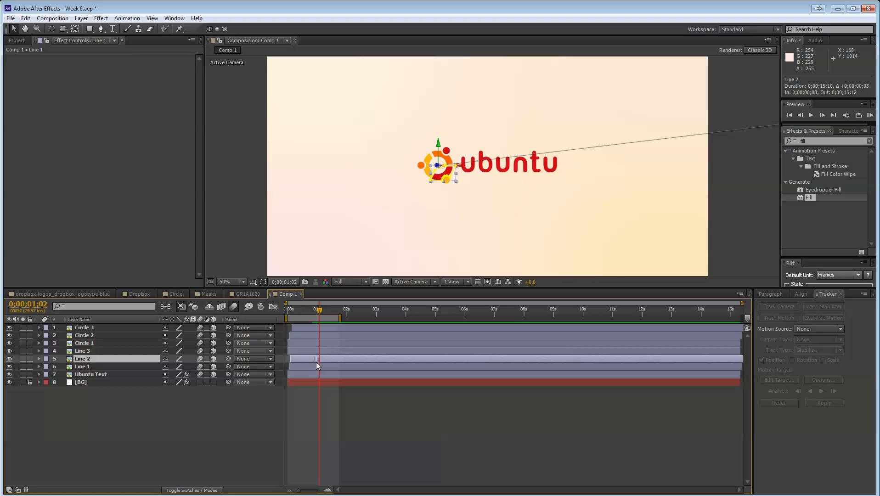
key(ctrl+Up)
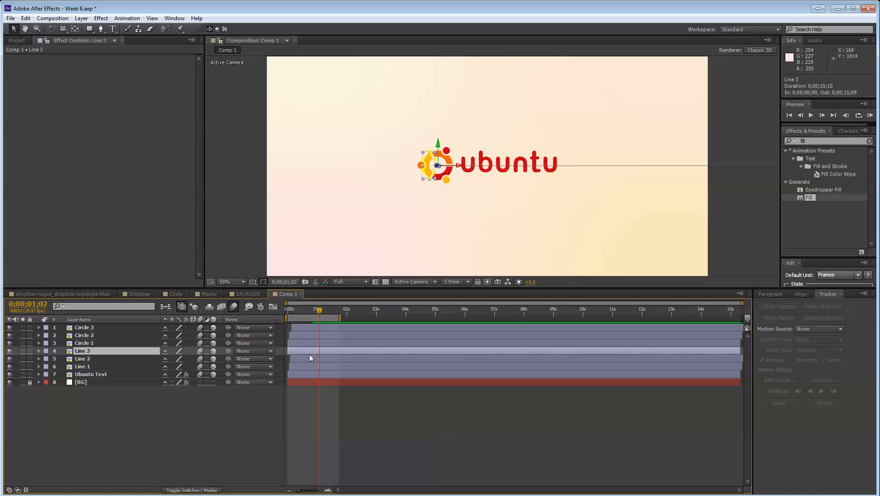
drag(310, 354, 311, 353)
Step: Stagger the six emblem layers at three-frame intervals, from Line 1 at frame 0 up to Circle 3 at frame 15
key(equal)
key(equal)
key(equal)
drag(390, 490, 310, 490)
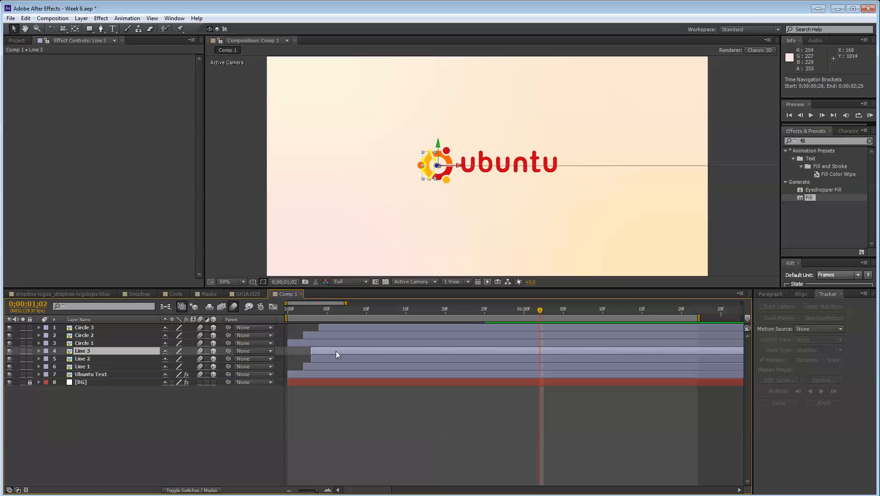
drag(335, 350, 290, 314)
click(326, 365)
Step: Set the preview resolution to Half and the composition view's magnification to Fit up to 100%
click(351, 282)
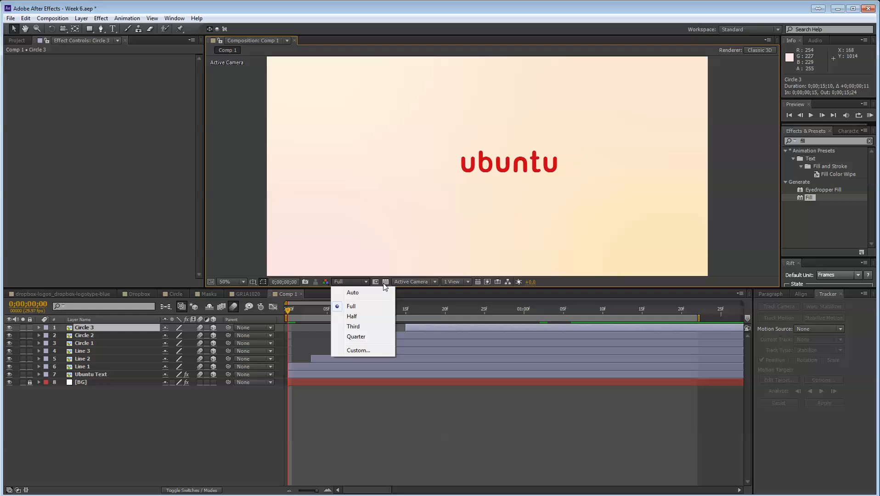
click(352, 316)
drag(289, 310, 315, 313)
click(234, 282)
click(232, 290)
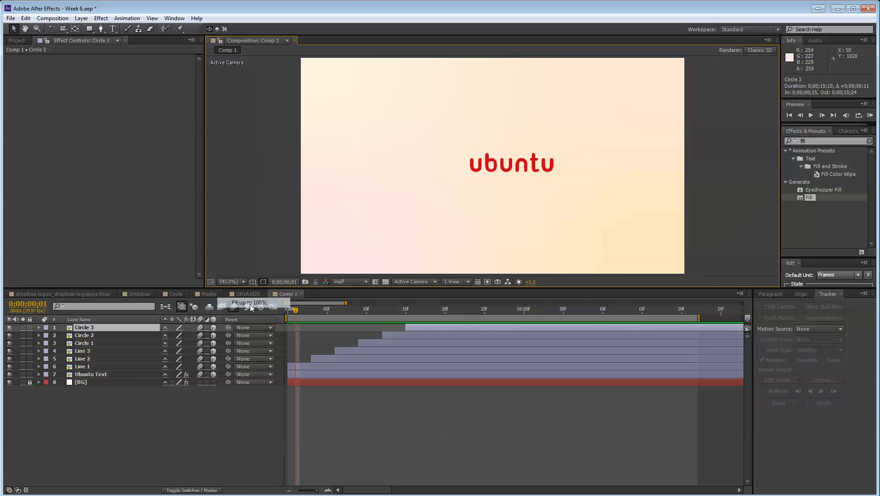
Step: Move all six emblem layers eleven frames later so Line 1 starts at frame 11, and check the timing at 0;00;01;03
click(420, 327)
shift+click(348, 365)
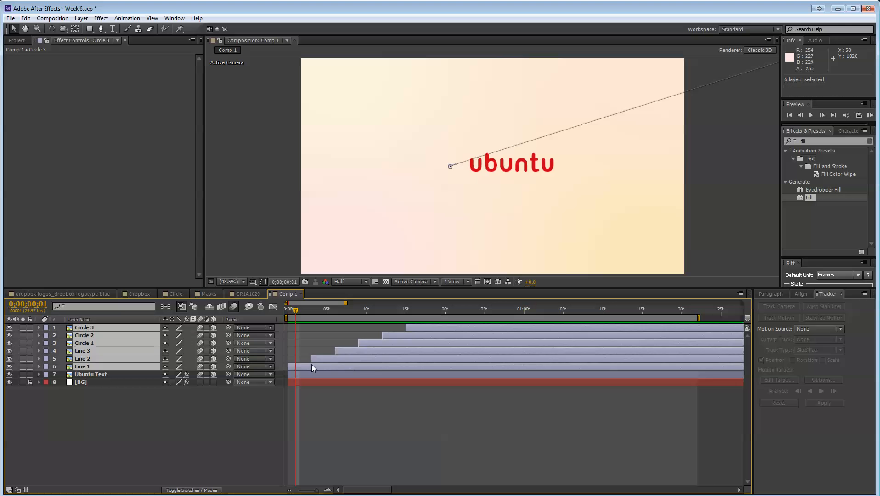
drag(311, 364, 398, 363)
drag(318, 309, 548, 310)
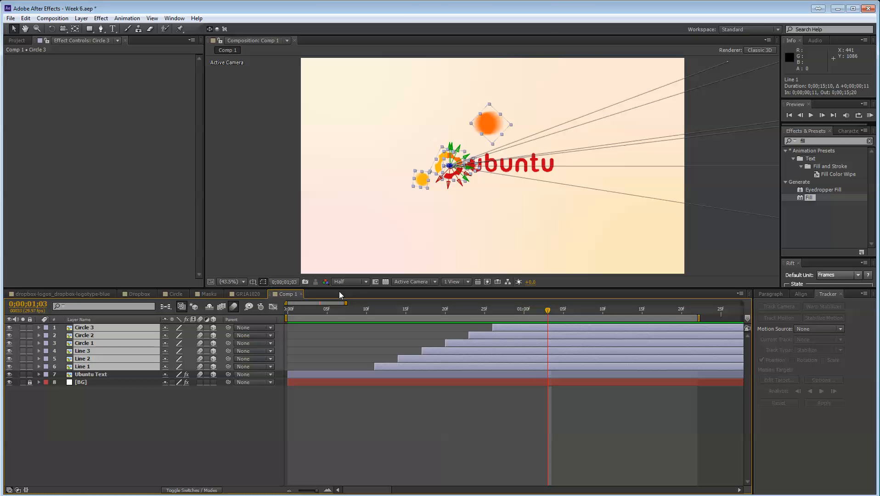
Step: Enlarge the composition view above the timeline and set its preview resolution to Full
drag(340, 290, 339, 364)
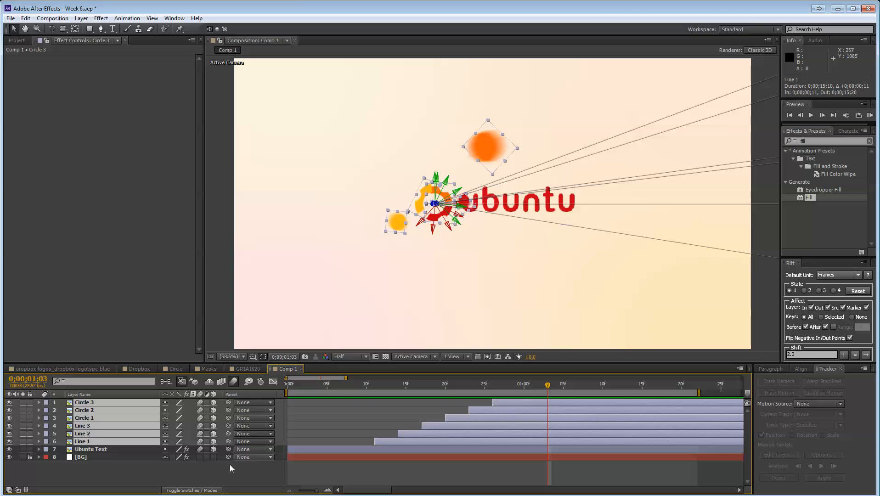
click(231, 468)
drag(440, 379, 492, 384)
click(349, 357)
click(358, 391)
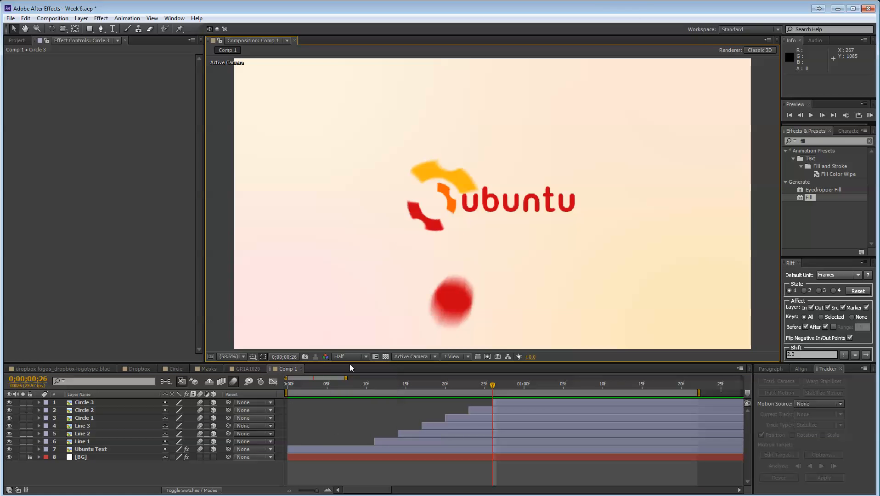
click(349, 357)
click(354, 376)
Step: Change the fast preview mode of the composition view and scrub through the emblem's fly-in up to 0;00;01;18
drag(492, 384, 445, 385)
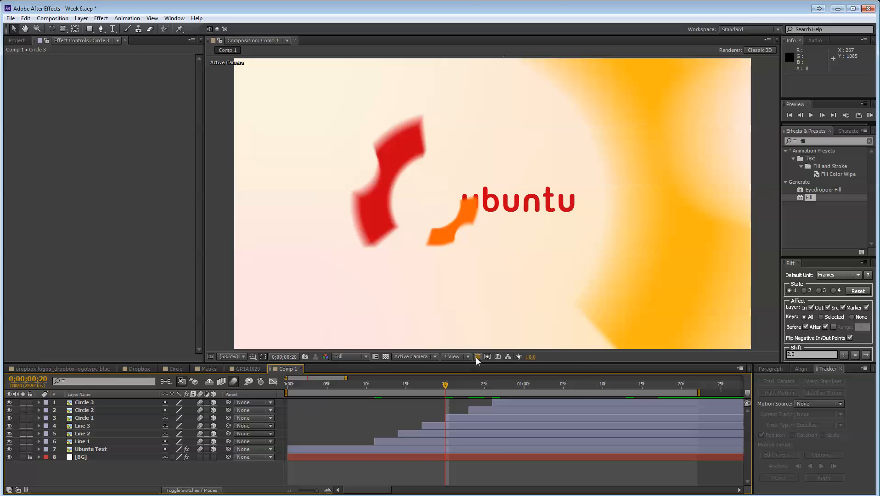
click(488, 357)
click(503, 377)
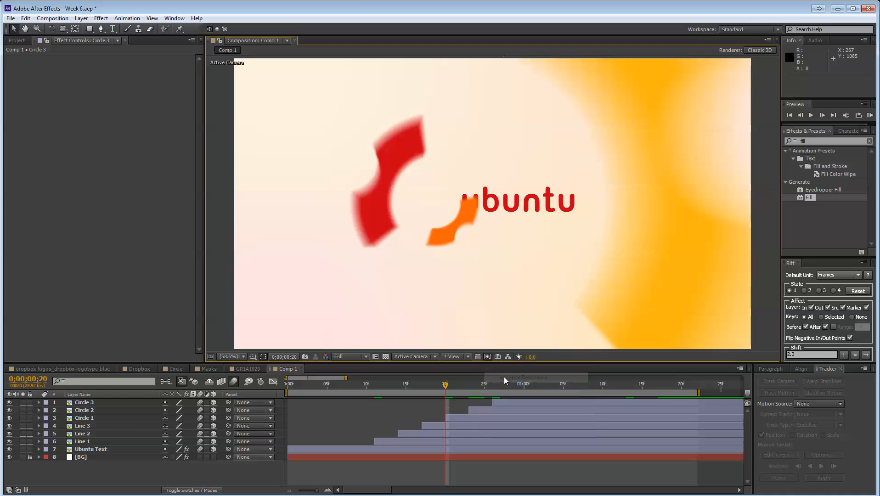
drag(413, 389, 670, 384)
Step: Try to move the Ubuntu Text layer about 19 px farther from the emblem
click(512, 218)
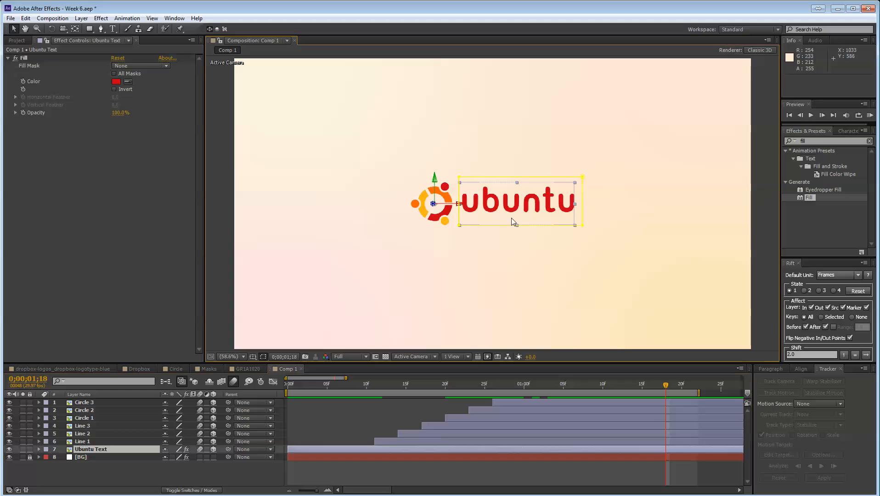
click(117, 474)
click(95, 450)
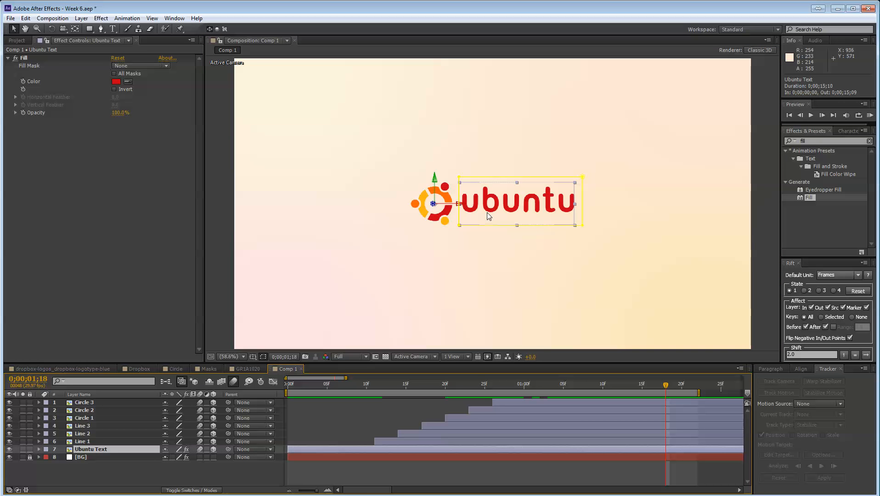
mouse_move(501, 207)
mouse_down()
mouse_move(501, 251)
mouse_move(509, 207)
mouse_up()
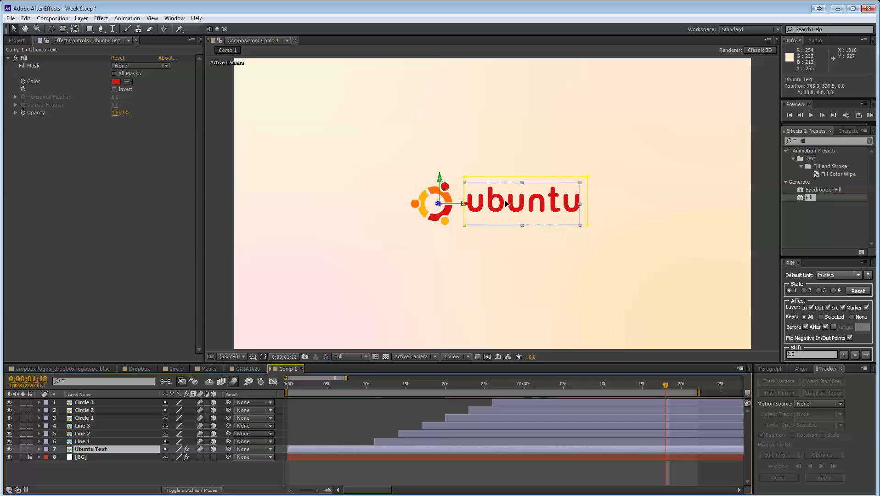
key(ctrl+z)
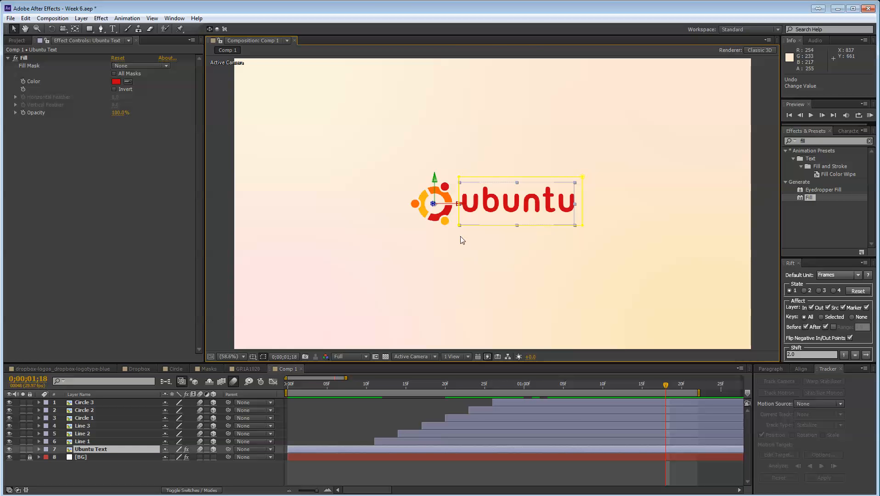
Step: Play a RAM preview of the staggered emblem animation and return to frame 1
click(53, 466)
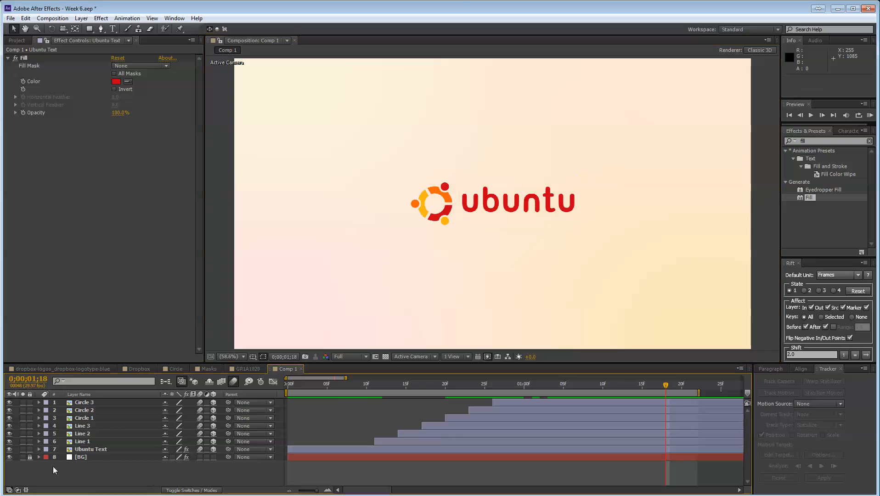
key(KP_0)
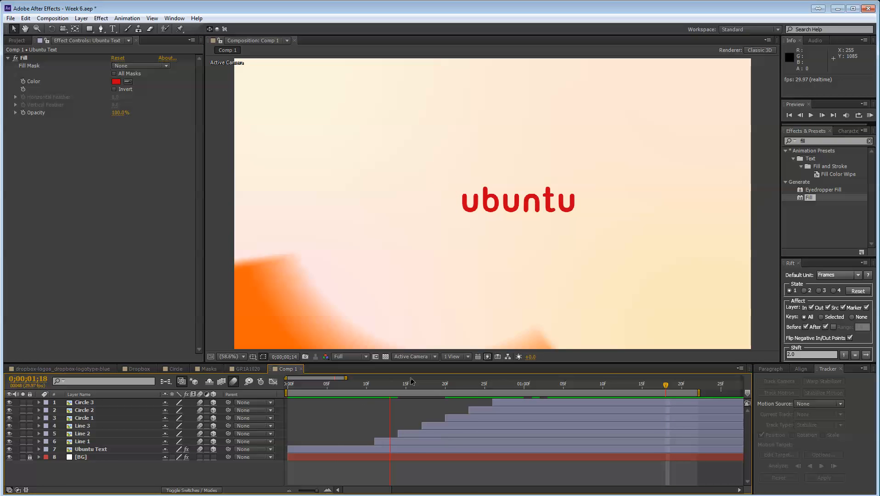
drag(467, 384, 289, 404)
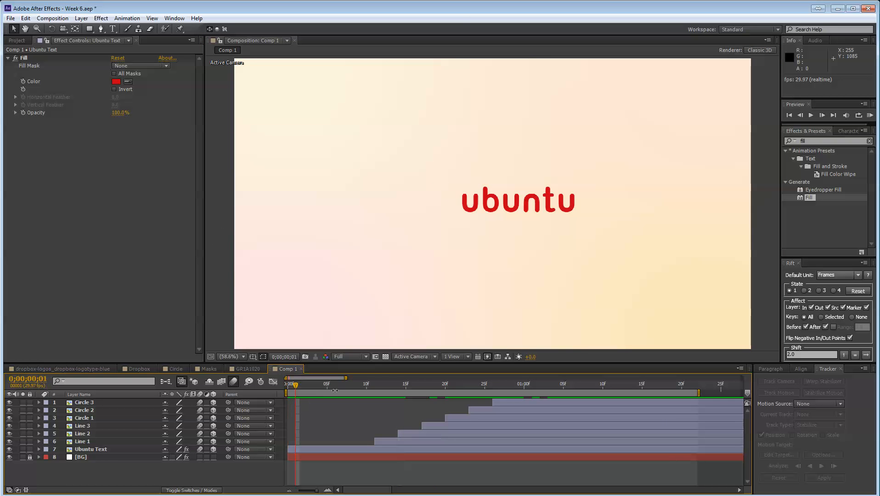
Step: Create a black 1920 x 1080 px solid at the top of the layer stack
right_click(165, 465)
mouse_move(188, 363)
click(370, 390)
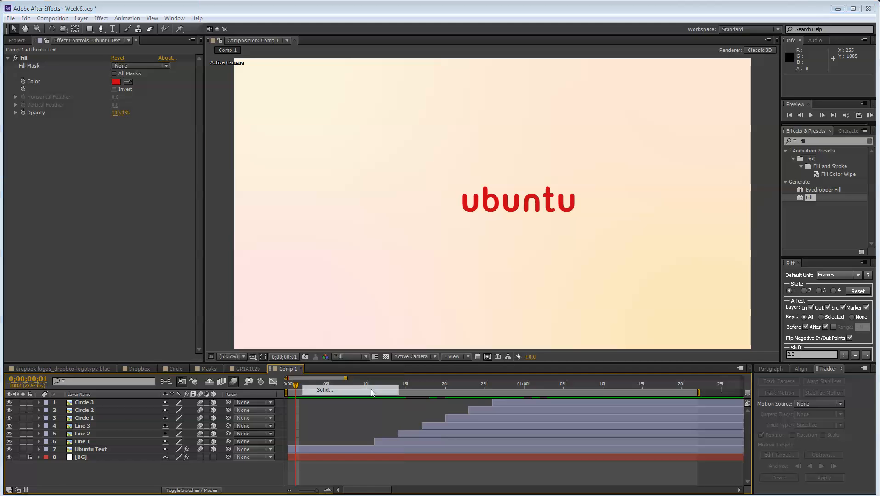
click(101, 140)
drag(101, 202, 98, 344)
key(Return)
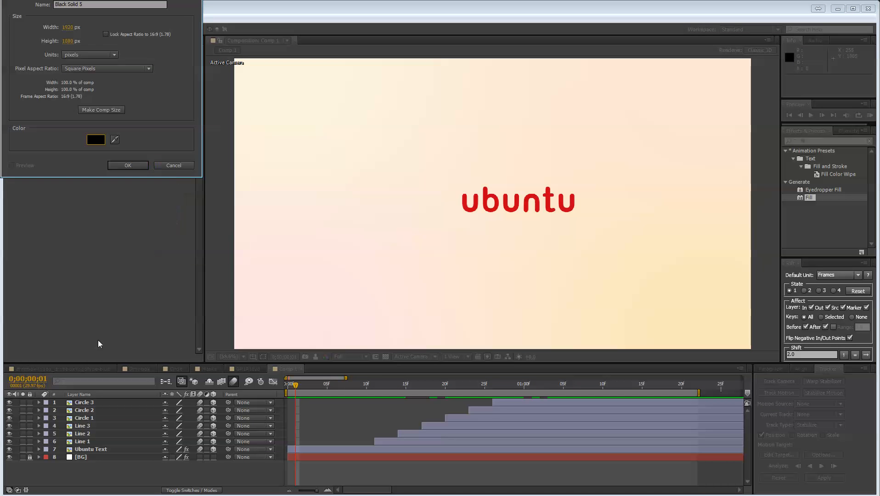
key(Return)
Step: Lower the black solid to position 960, 1111.2 so its upper edge meets the base of the ubuntu lettering
drag(553, 126, 518, 262)
scroll(542, 257, up, 2)
key(Up)
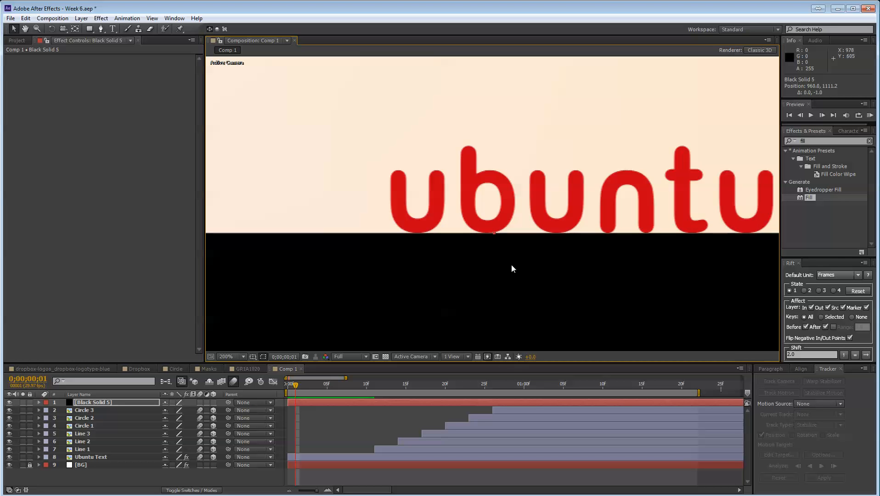
key(comma)
key(comma)
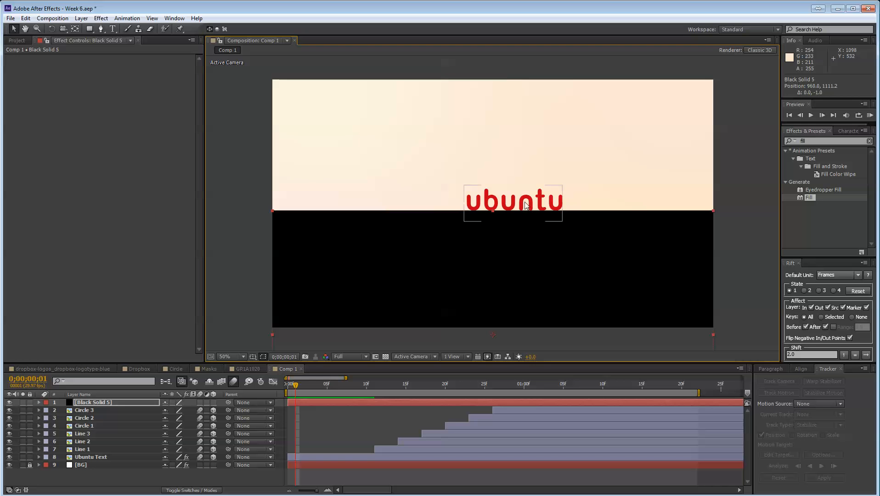
Step: Try lowering the Ubuntu Text layer 74 px behind the black solid
drag(527, 205, 523, 222)
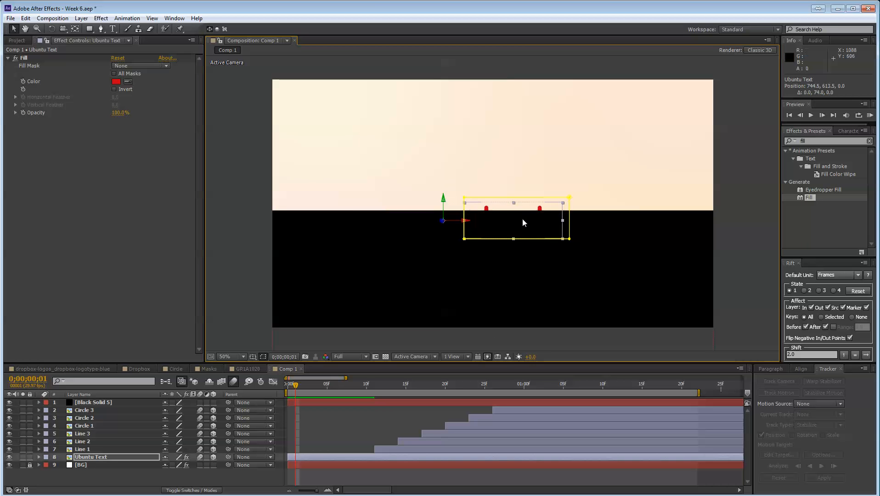
key(ctrl+z)
click(719, 256)
click(449, 277)
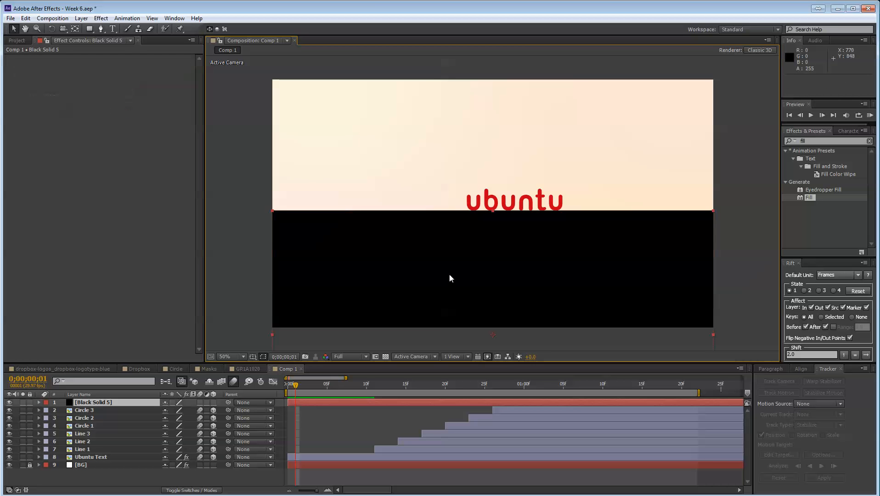
Step: Rename the black solid layer as Matte
double_click(83, 403)
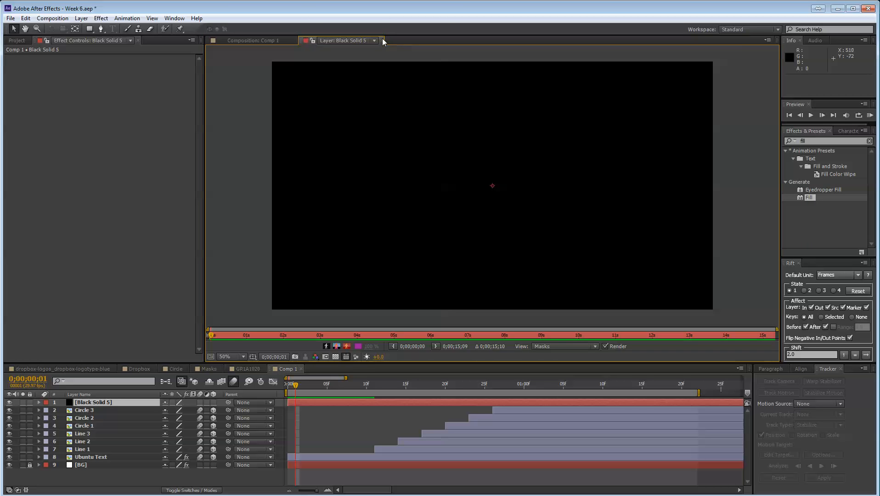
click(382, 41)
click(104, 403)
key(Return)
text(M)
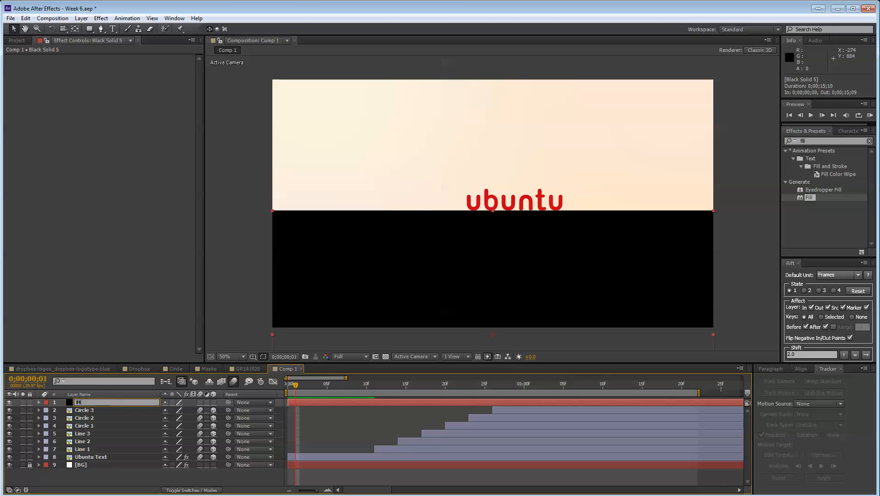
text(atte)
key(Return)
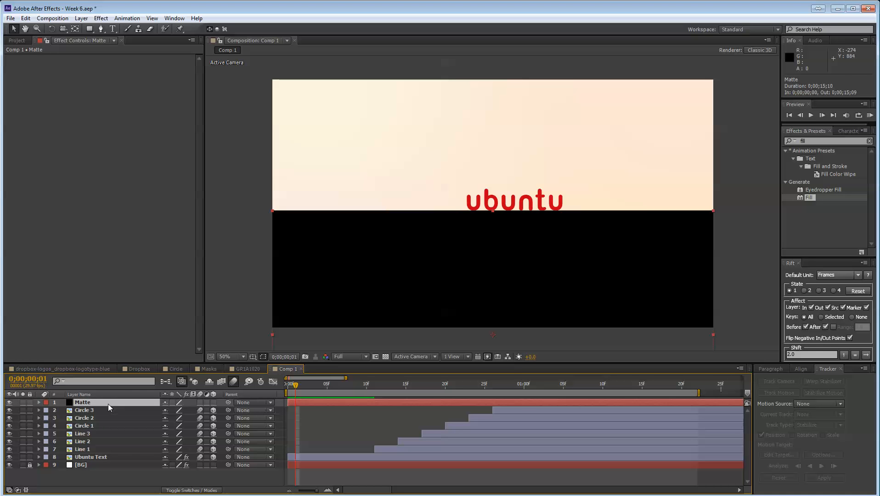
Step: Place the Matte layer directly above Ubuntu Text and show the mode and track matte columns in the timeline
drag(108, 404, 95, 455)
click(96, 457)
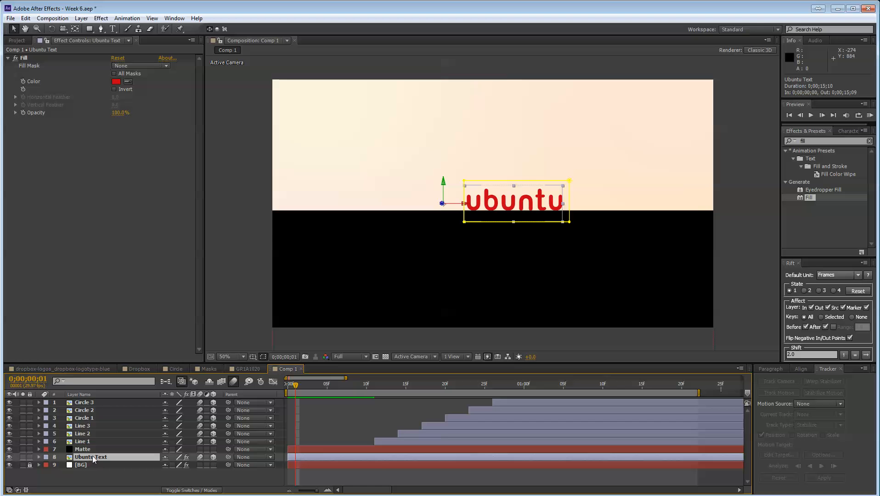
click(187, 491)
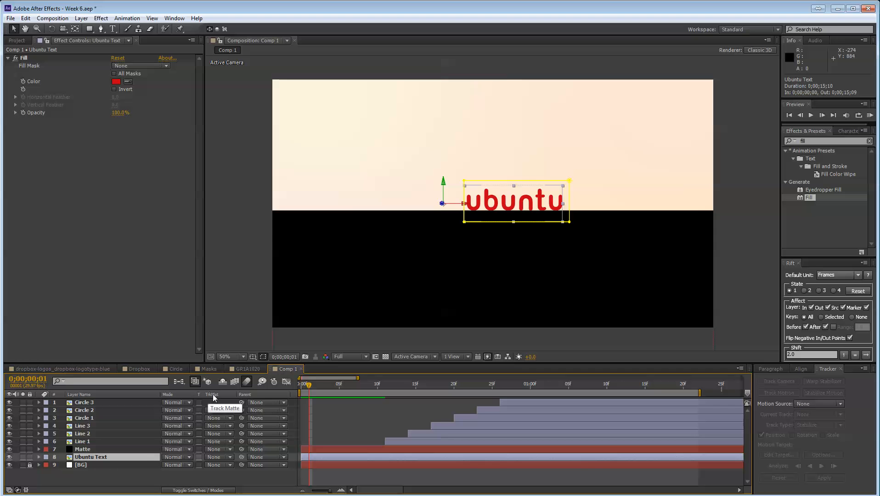
Step: Examine the track matte options of Ubuntu Text and Matte, and compare them with the topmost layer, Circle 3
click(220, 457)
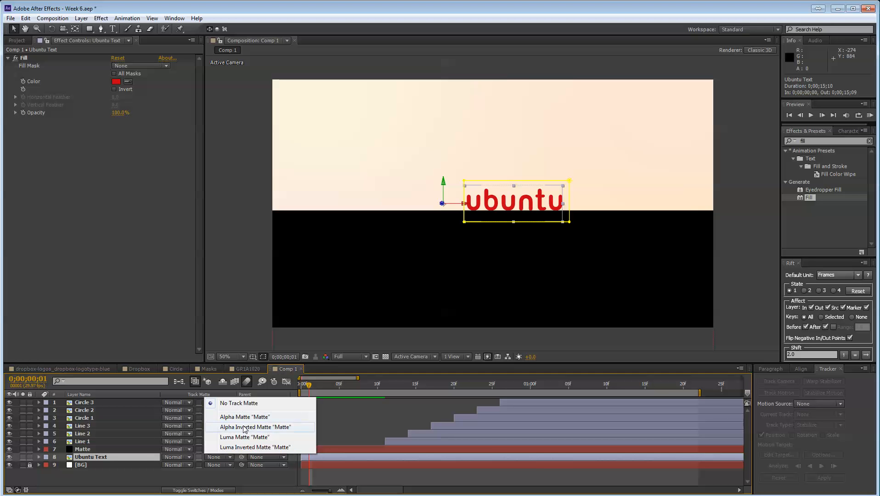
click(381, 249)
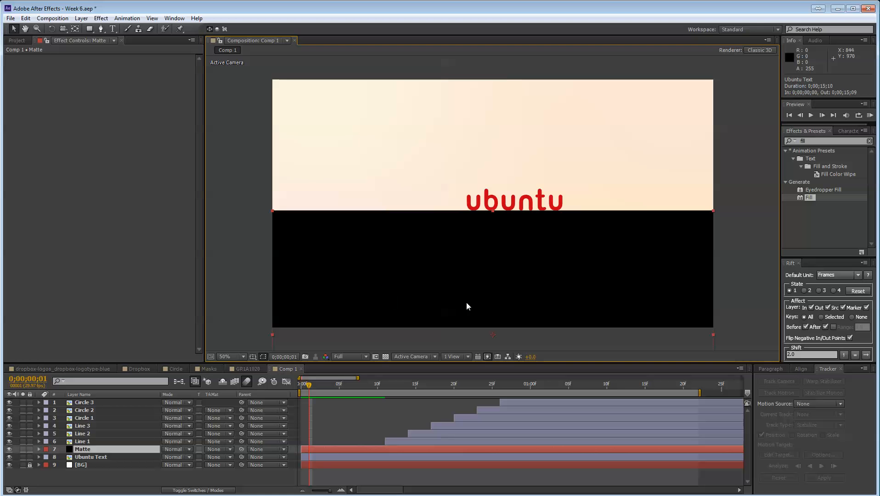
click(225, 450)
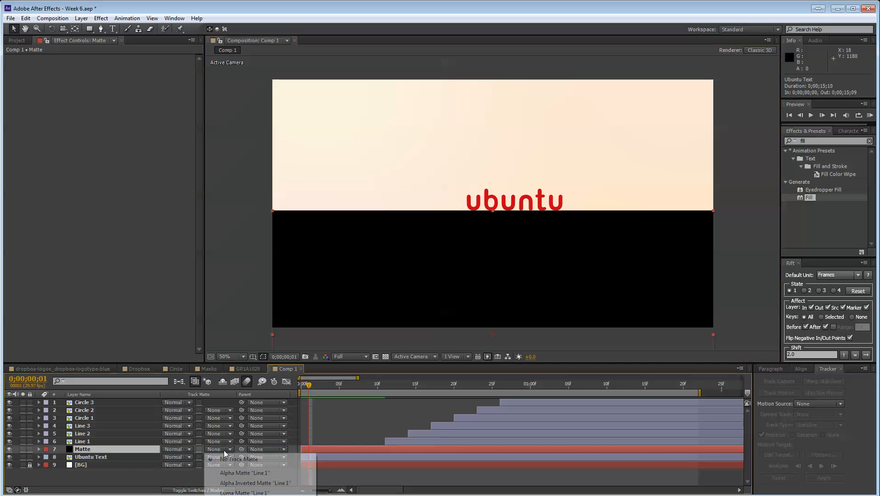
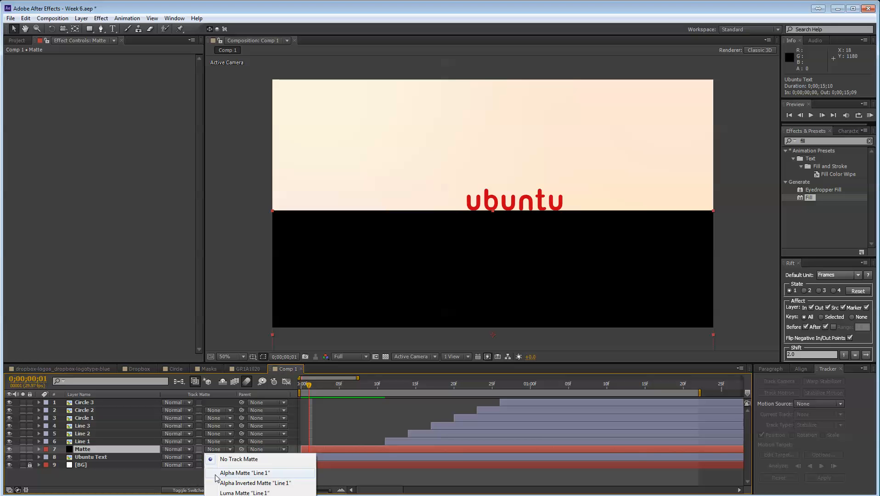
click(194, 471)
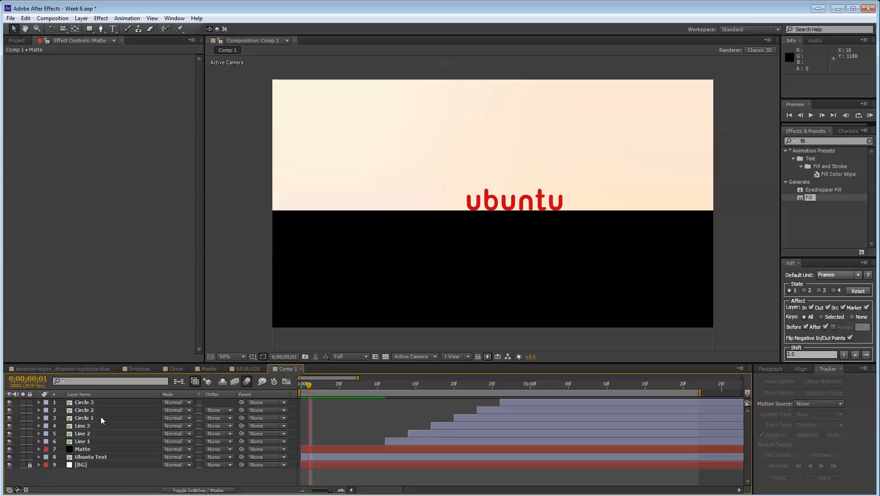
click(92, 403)
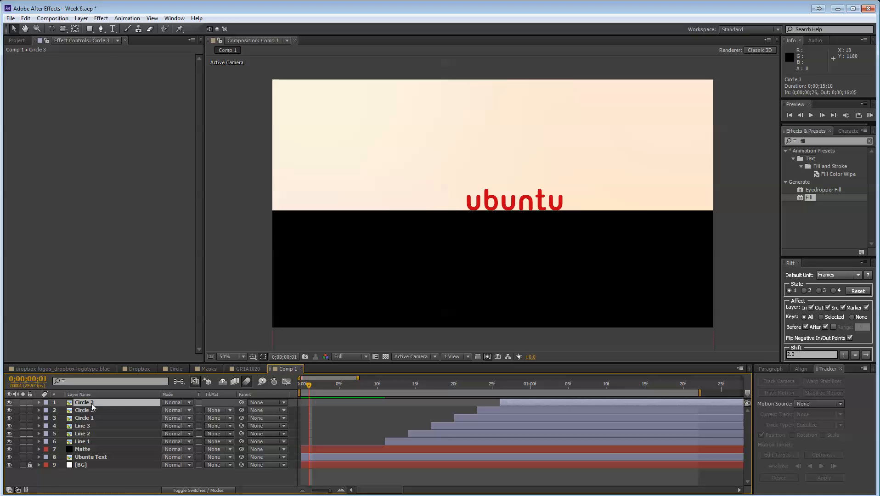
click(222, 402)
click(111, 402)
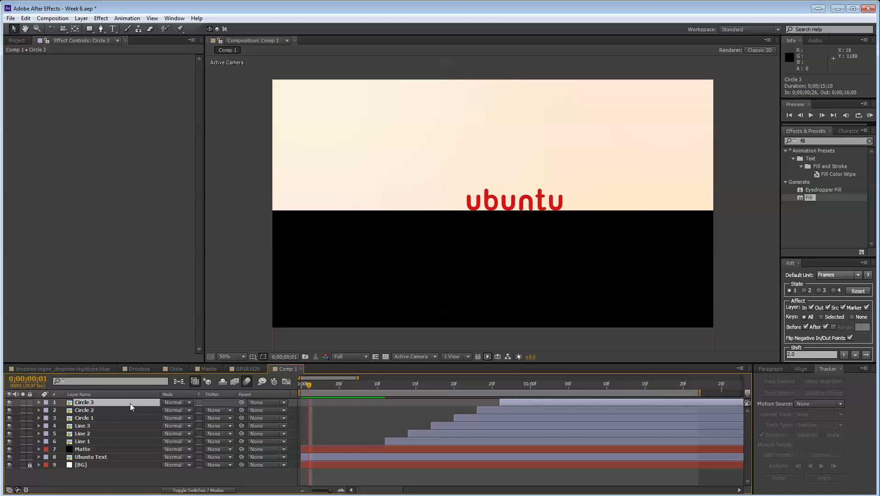
click(114, 449)
click(117, 457)
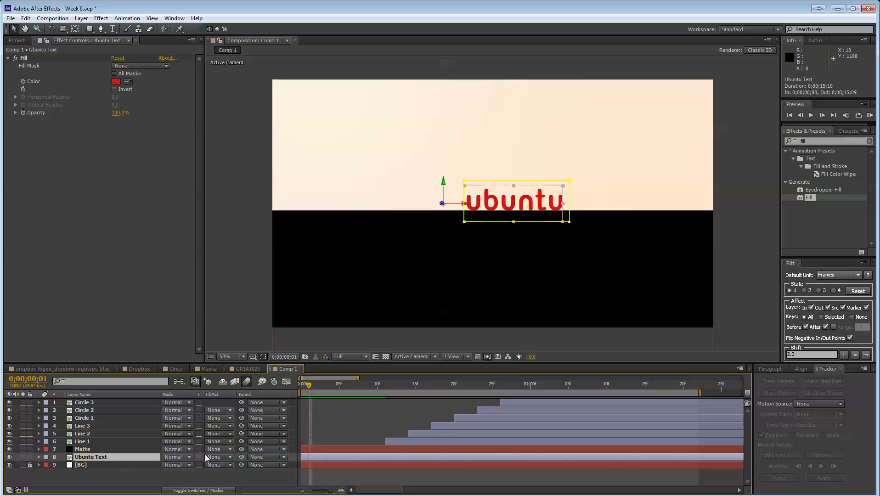
click(117, 450)
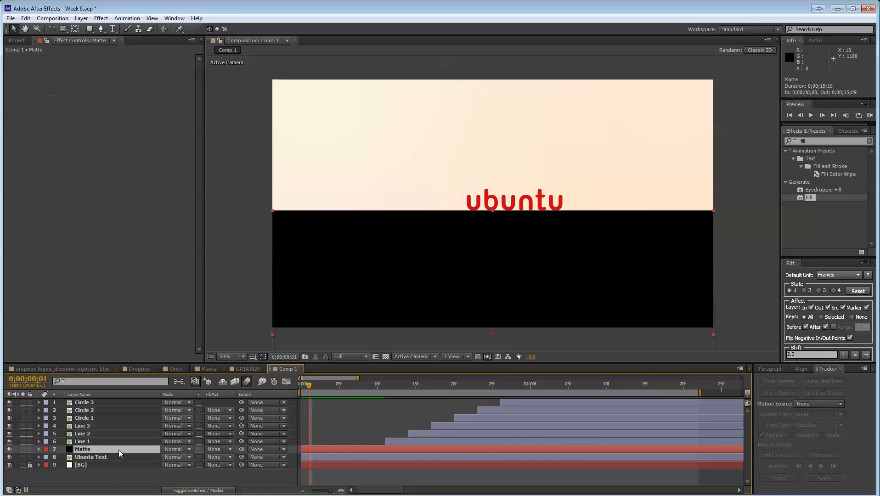
Step: Try the Matte layer at other positions in the layer stack, including the topmost, and return it directly above Ubuntu Text
drag(88, 451, 95, 458)
click(95, 457)
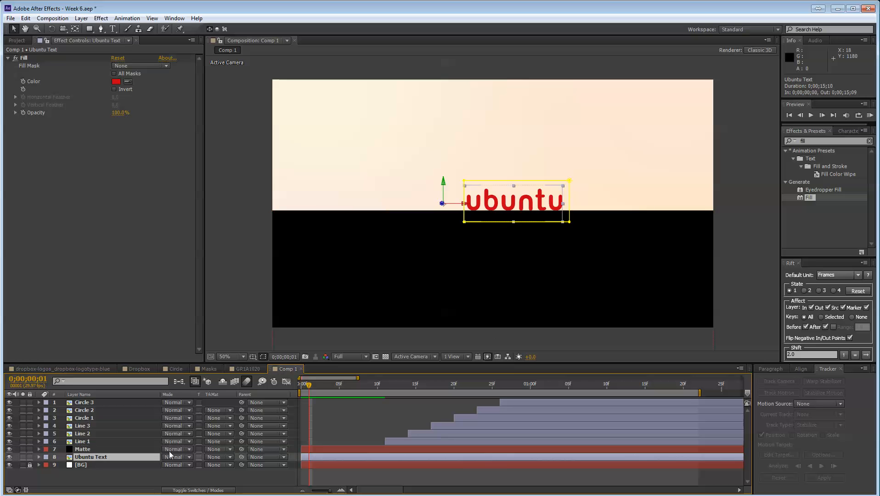
click(213, 457)
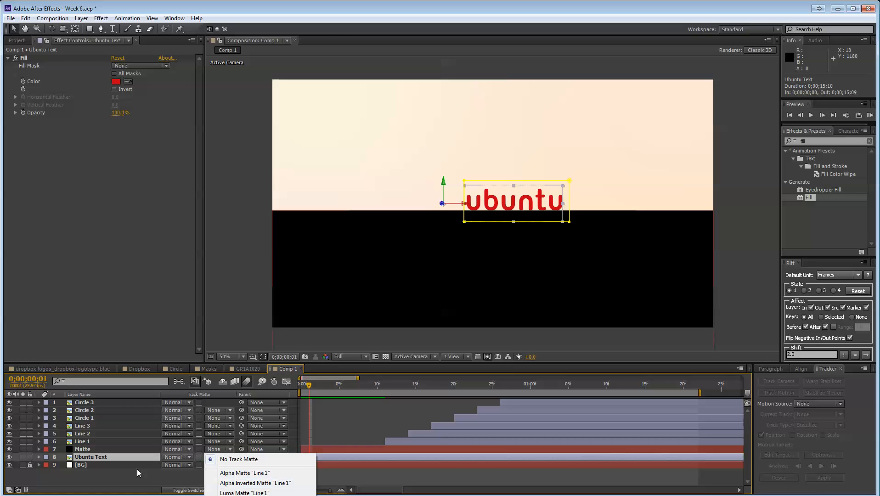
click(96, 450)
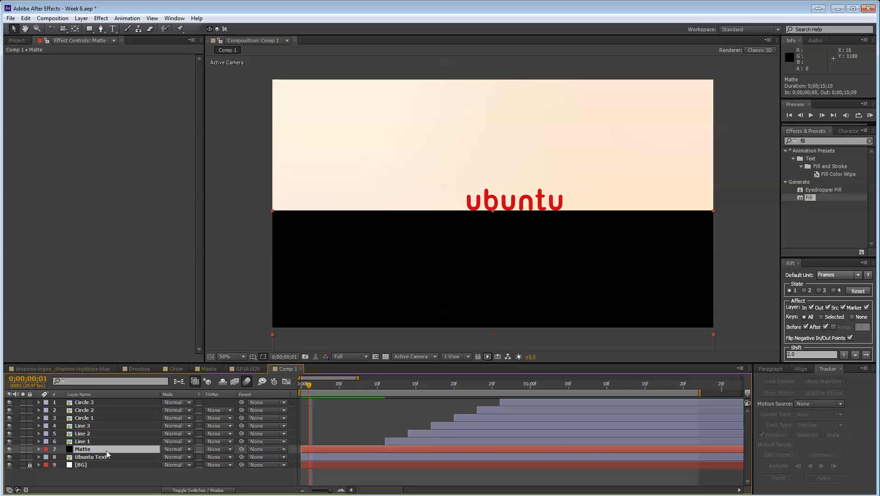
drag(110, 450, 105, 403)
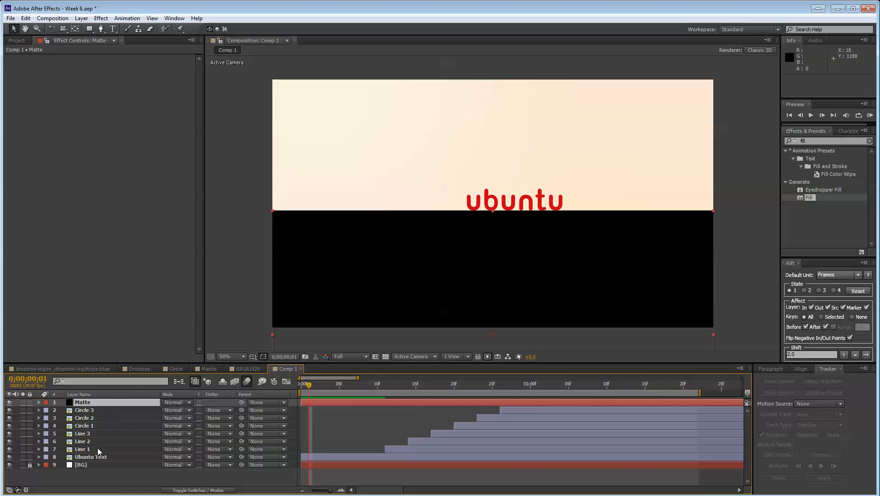
mouse_move(98, 452)
mouse_down()
mouse_move(90, 463)
mouse_move(94, 452)
mouse_up()
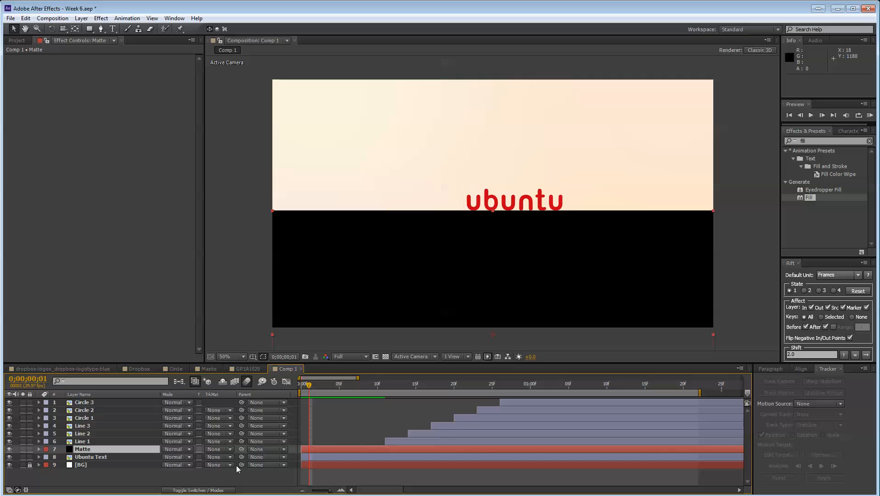
Step: Set Ubuntu Text's track matte to Alpha Matte "Matte" and toggle the Matte layer's visibility on and off
click(218, 457)
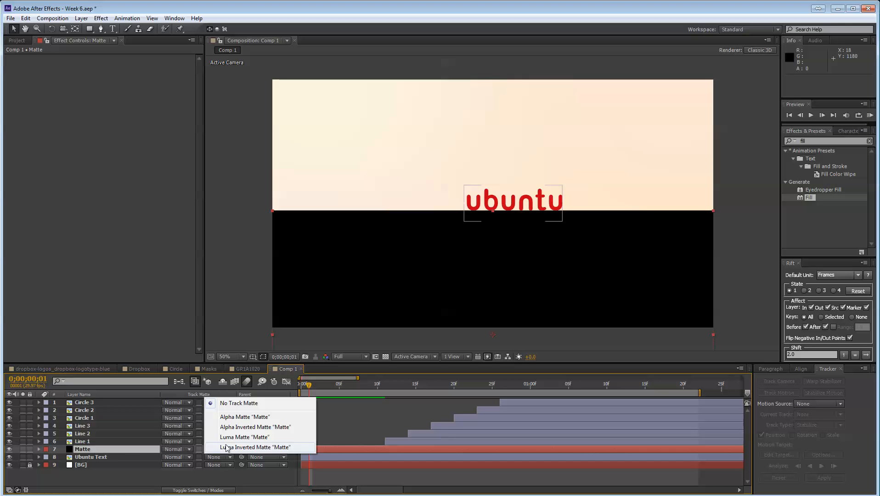
click(240, 417)
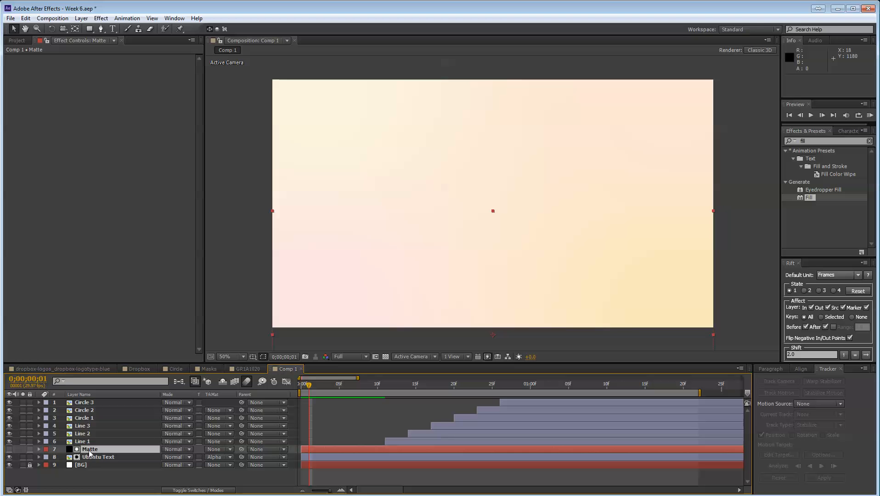
click(10, 450)
click(10, 450)
Step: Try lowering Ubuntu Text 90 px under the alpha matte, undo the move, and recheck its track matte options
click(109, 457)
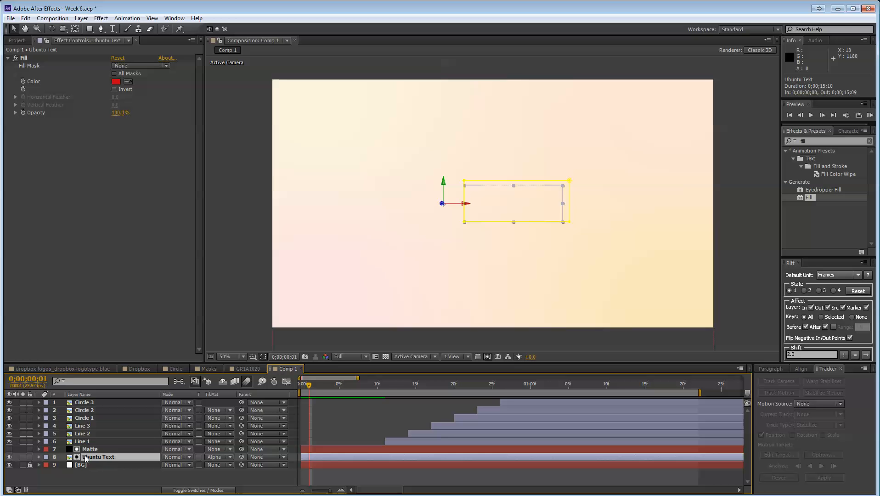
drag(506, 205, 506, 218)
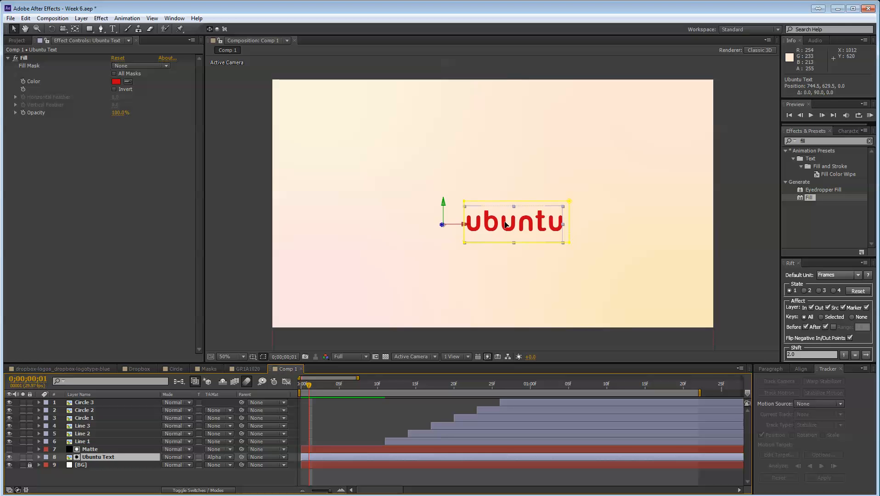
key(ctrl+z)
click(218, 457)
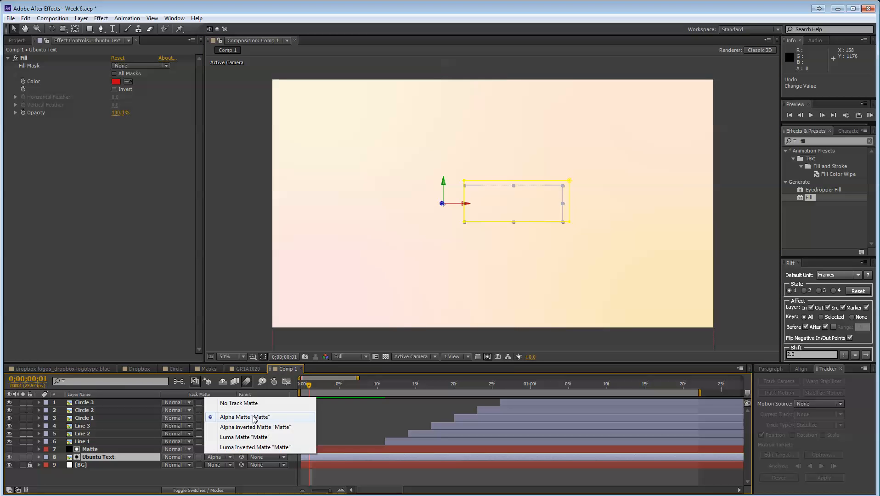
click(94, 455)
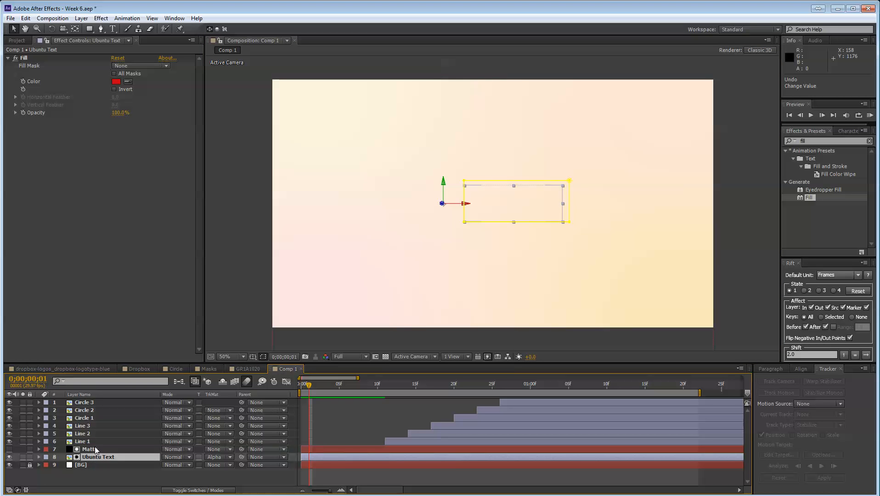
click(93, 451)
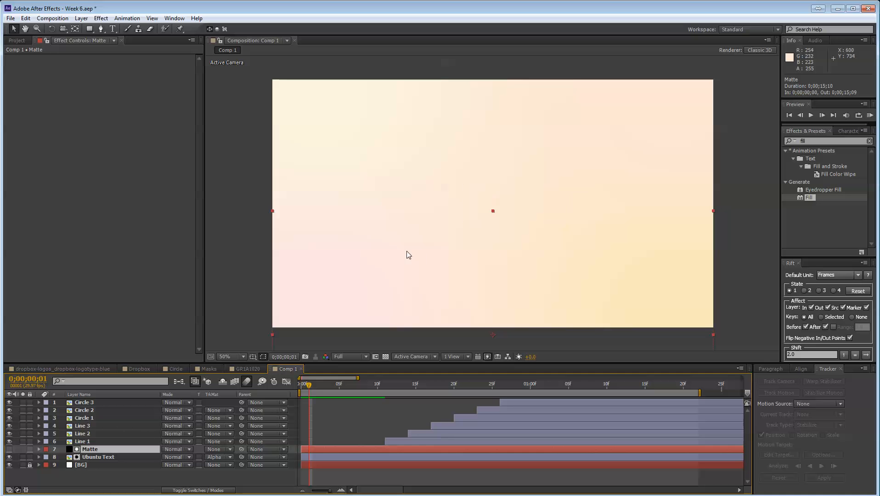
Step: Try lowering Ubuntu Text about 148 px into the matte area, toggle Matte's visibility, and undo these changes
click(95, 456)
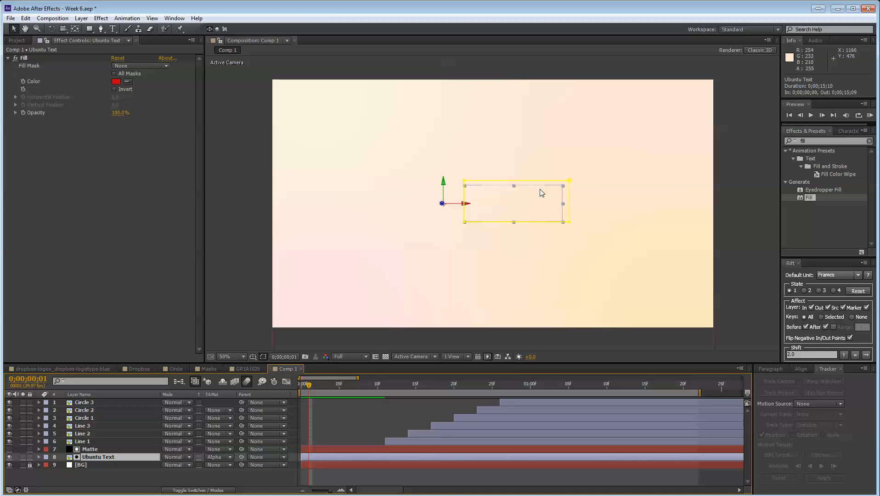
drag(540, 190, 539, 224)
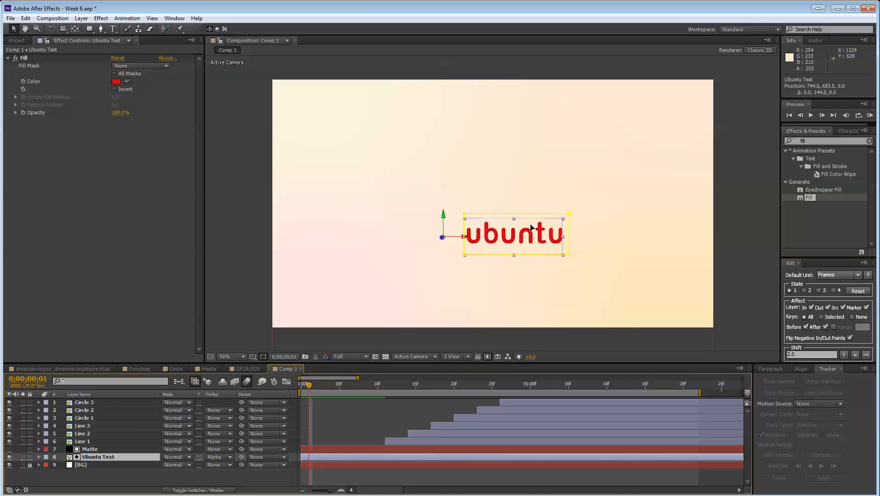
click(9, 449)
click(9, 449)
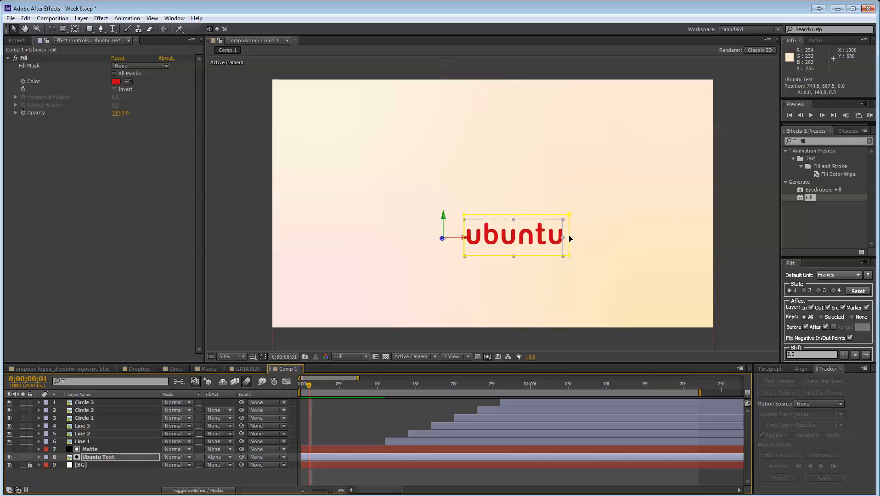
key(ctrl+z)
key(ctrl+z)
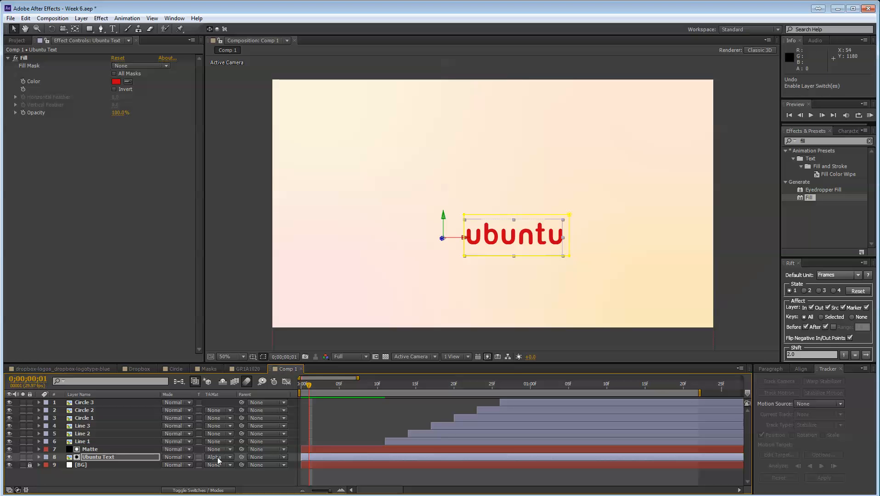
Step: Switch Ubuntu Text's track matte to Alpha Inverted Matte "Matte", testing it by lowering the text 64 px and undoing that move
click(217, 458)
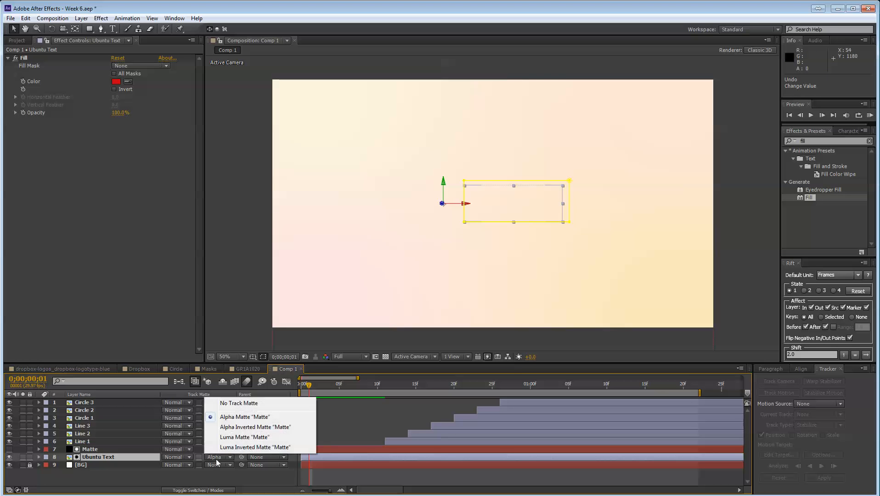
click(257, 427)
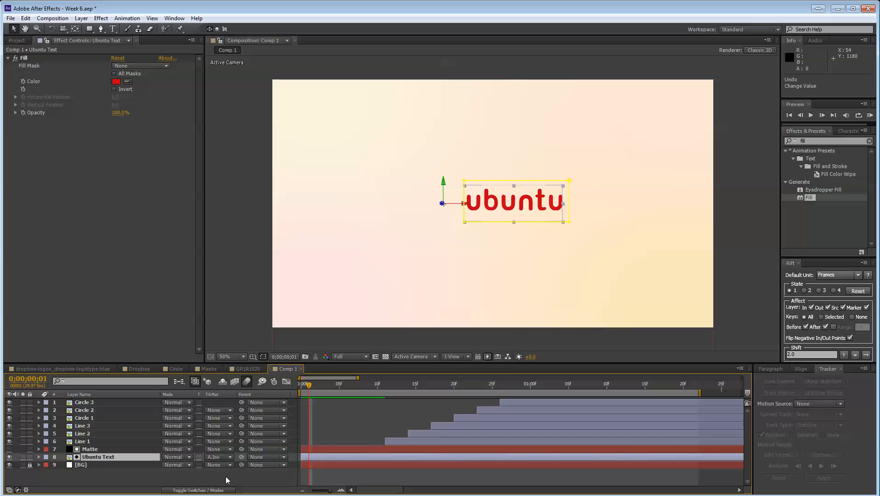
drag(533, 200, 532, 214)
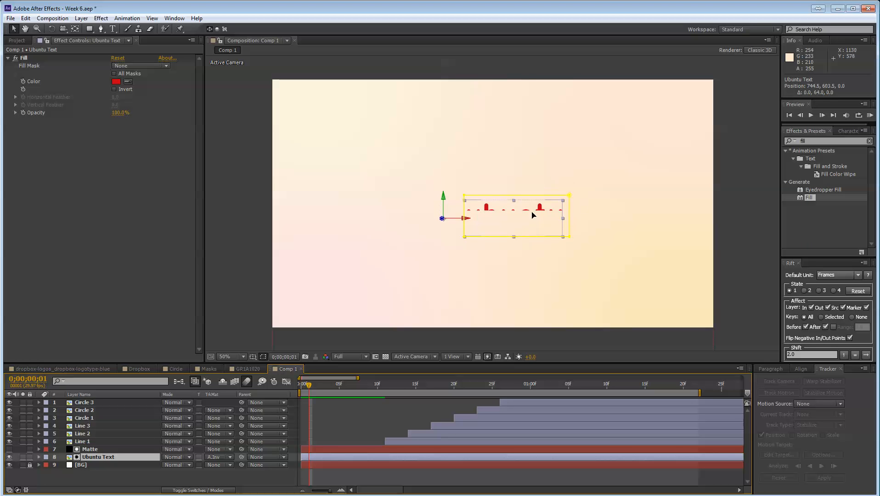
key(ctrl+z)
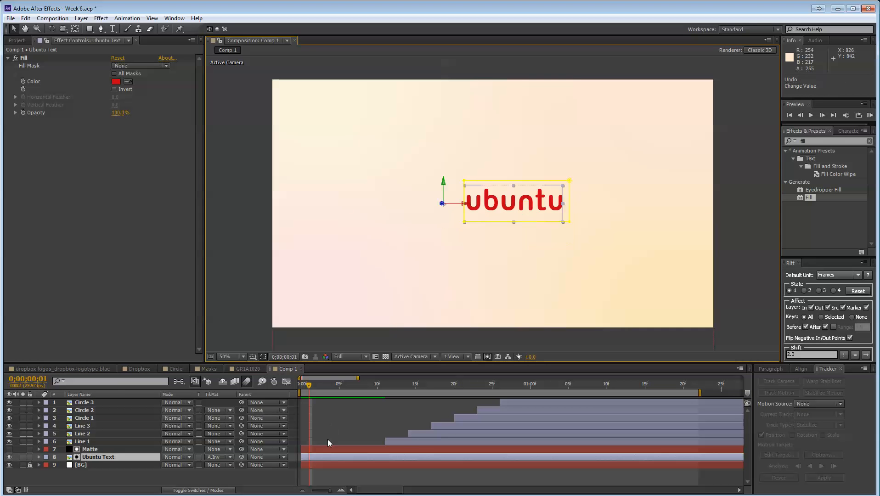
Step: Keyframe Ubuntu Text's Position to rise from 744.5, 641.5 at frame 0 to 744.5, 539.5 at frame 20
key(Home)
key(p)
click(62, 464)
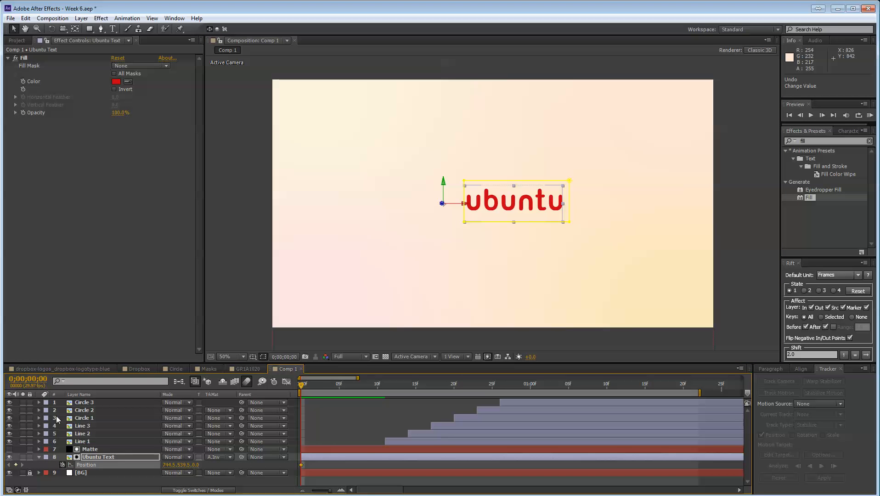
key(space)
click(9, 466)
drag(536, 210, 539, 219)
Step: Apply Easy Ease to both Position keyframes of Ubuntu Text
drag(460, 464, 227, 481)
key(F9)
click(503, 468)
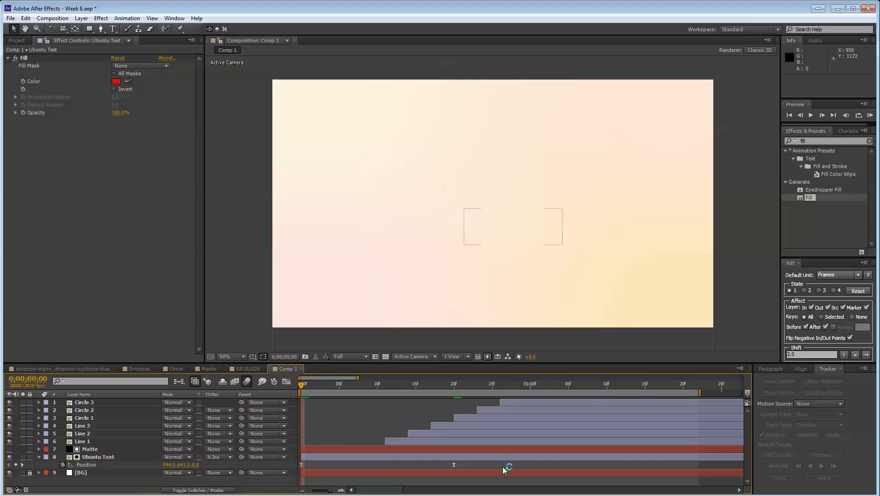
Step: RAM-preview the combined text and emblem animation, and extend the work area's end to 0;00;02;27
key(minus)
key(minus)
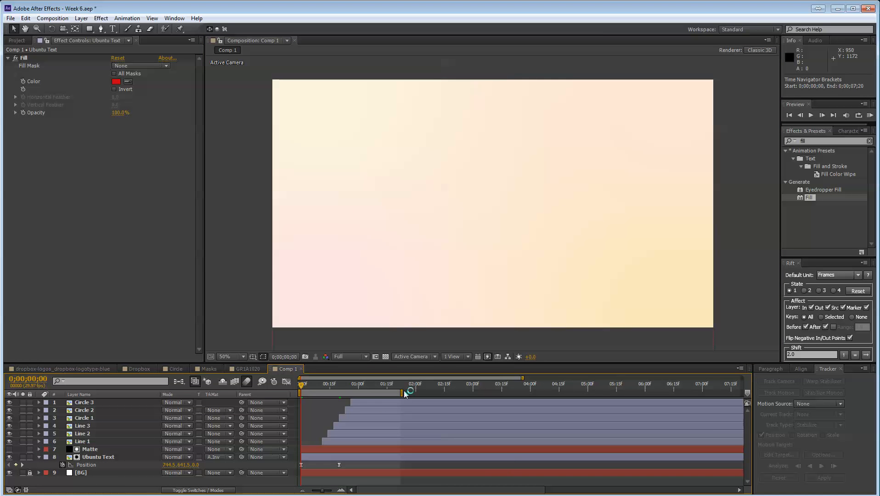
key(KP_0)
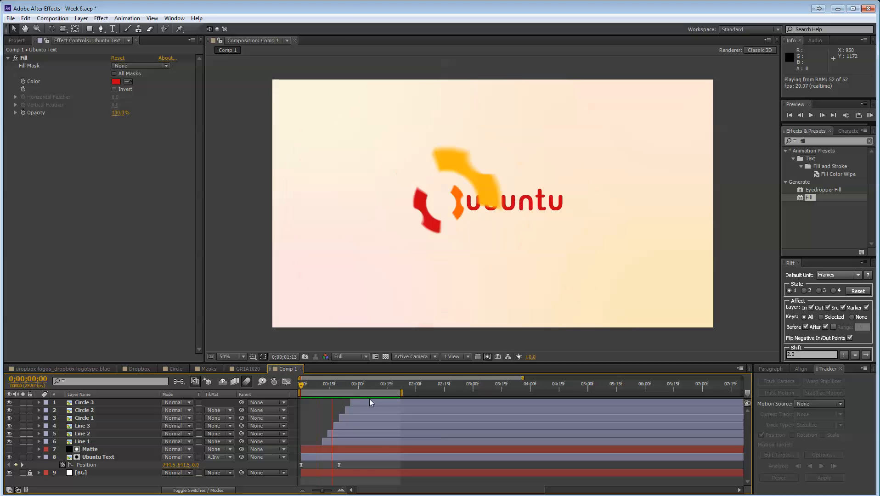
key(space)
mouse_move(403, 391)
mouse_down()
mouse_move(471, 385)
mouse_move(486, 335)
mouse_up()
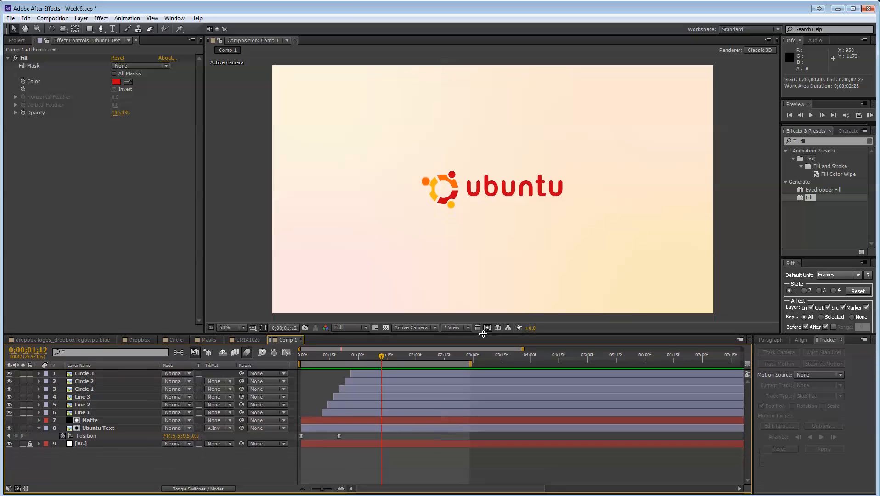
Step: Review the emblem layers from Line 1 up to Circle 3, along with Ubuntu Text and Matte, in the layer stack
click(82, 366)
click(97, 366)
click(95, 374)
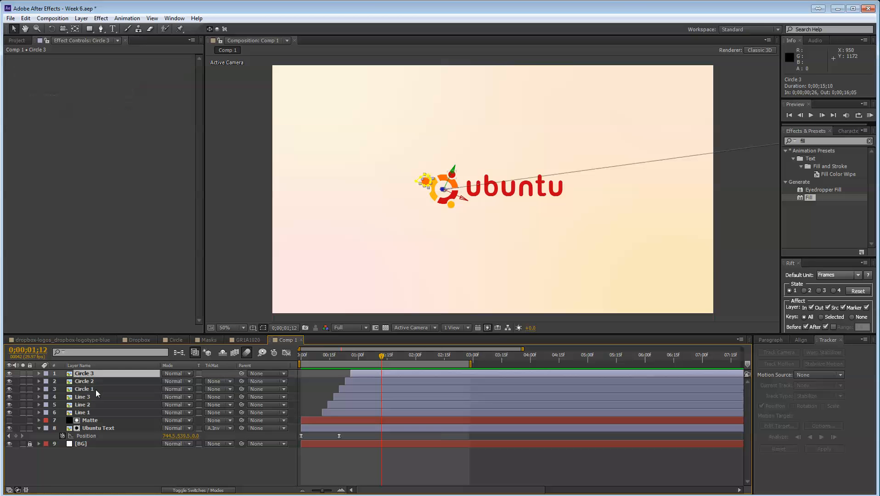
shift+click(93, 413)
click(102, 475)
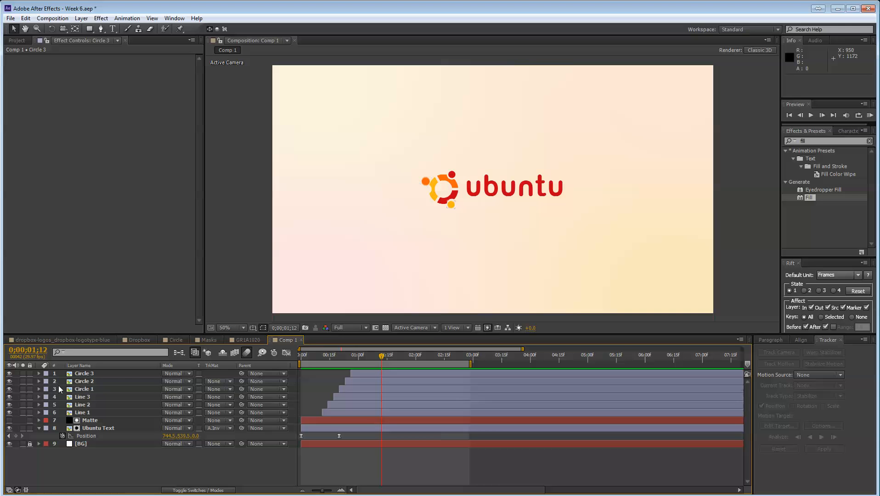
click(105, 374)
click(118, 452)
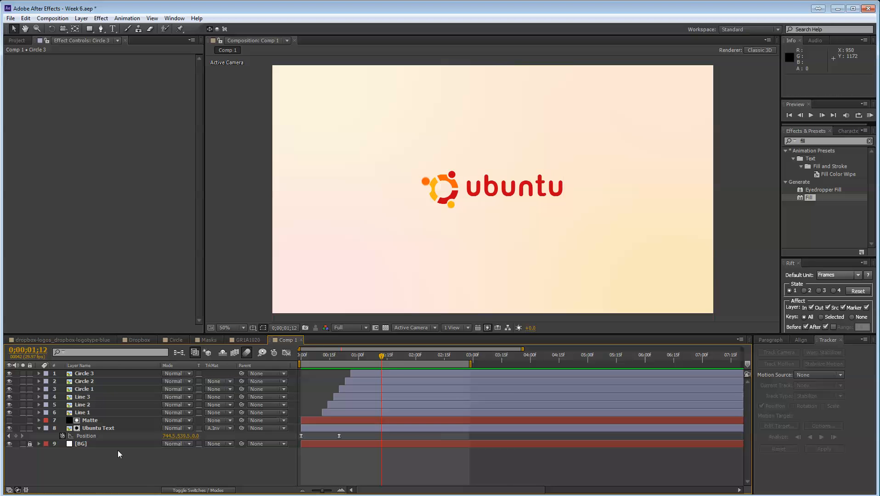
click(98, 428)
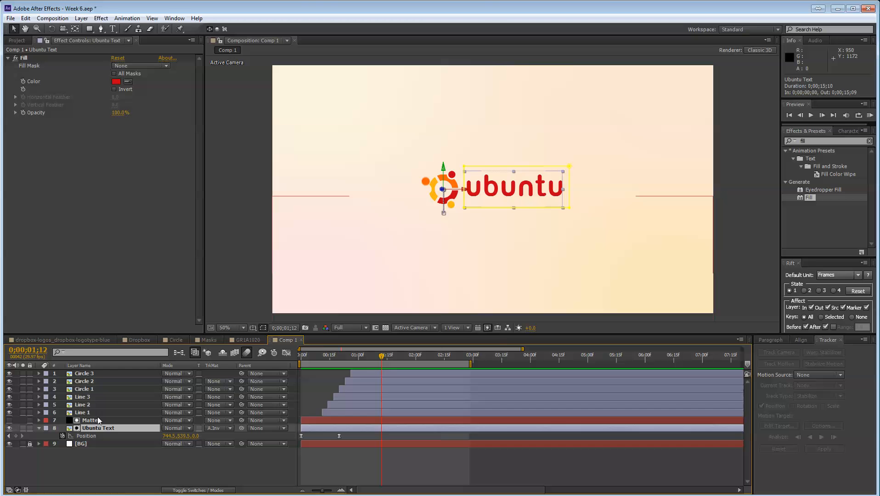
click(98, 418)
click(92, 411)
click(91, 403)
click(90, 390)
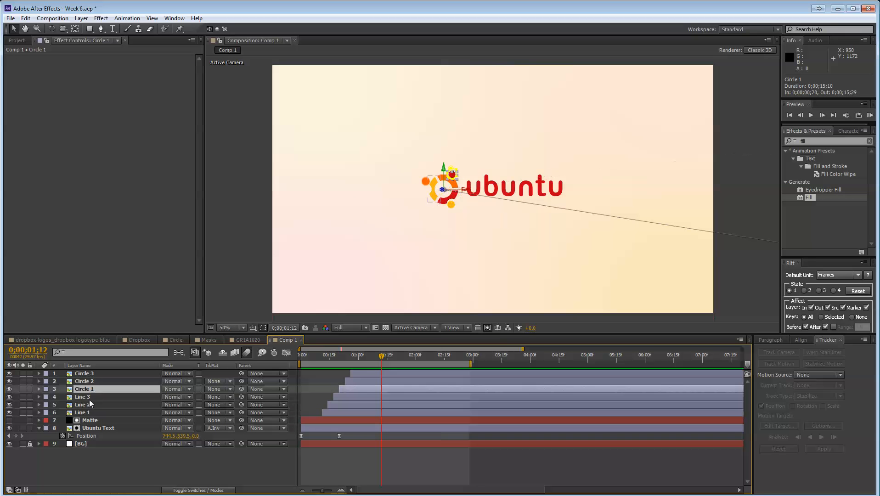
click(90, 398)
click(92, 389)
click(93, 382)
click(94, 374)
click(106, 454)
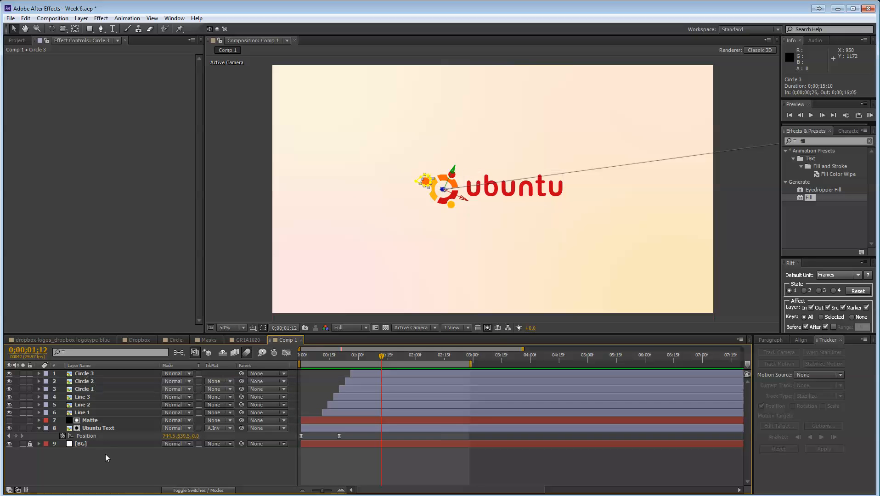
Step: Pre-compose the six emblem layers, Circle 3 through Line 1, as Logo, moving all attributes into the new composition
drag(390, 144, 463, 233)
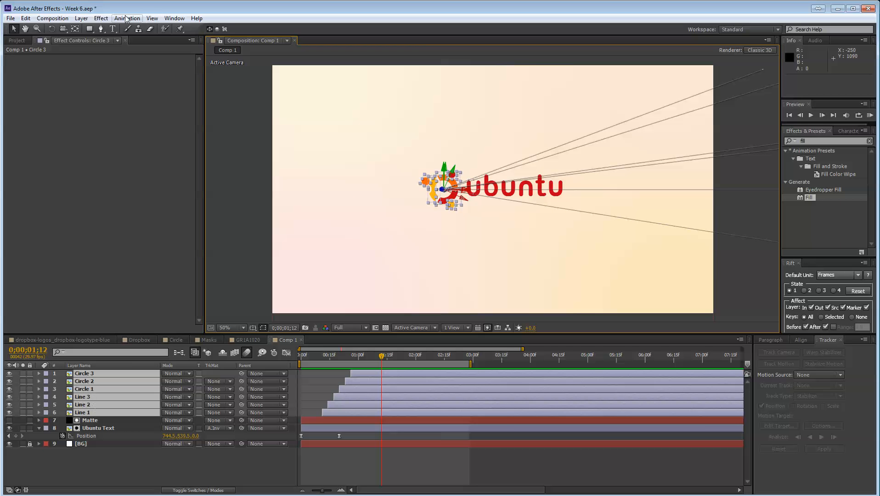
click(81, 18)
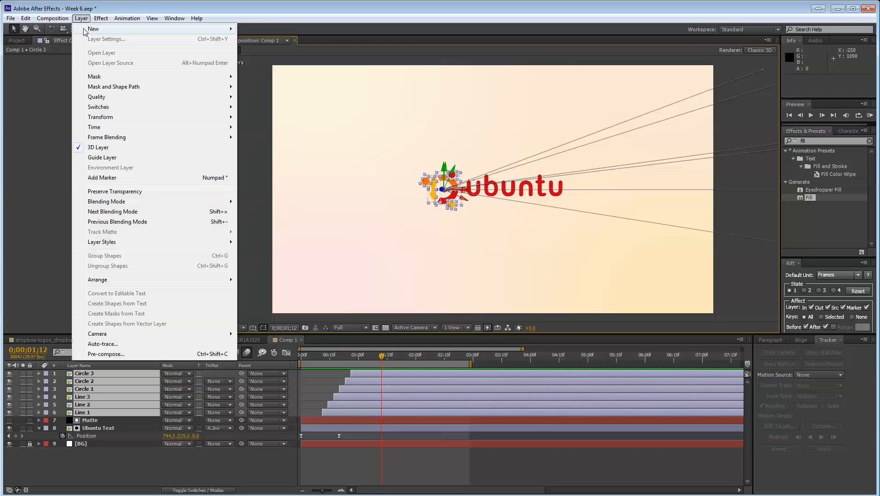
click(112, 354)
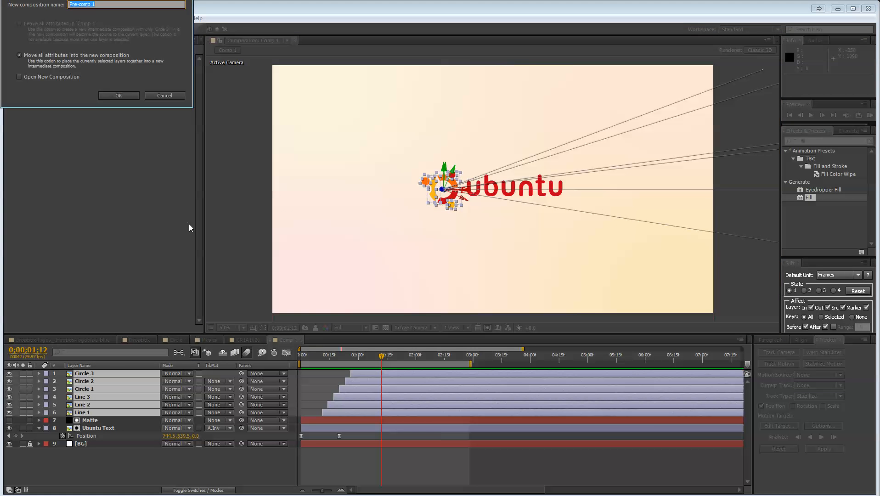
text(Logo)
click(118, 95)
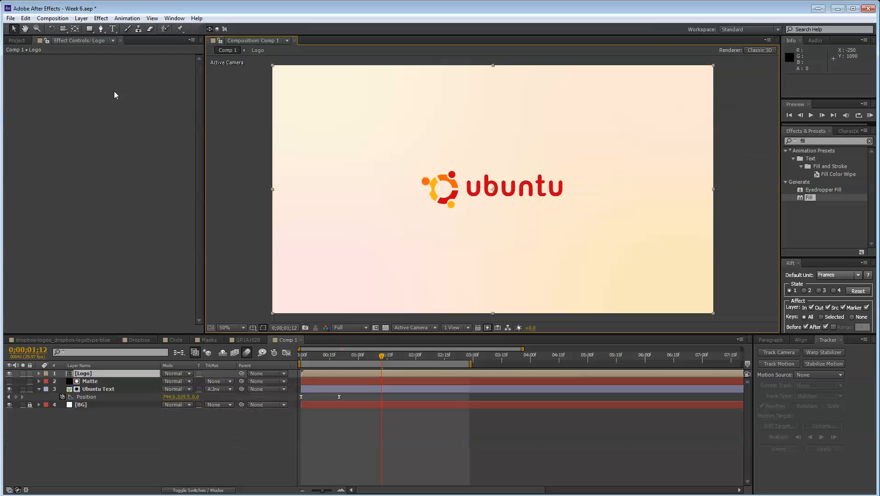
Step: Open the pre-composed Logo composition from its layer in Comp 1
click(88, 376)
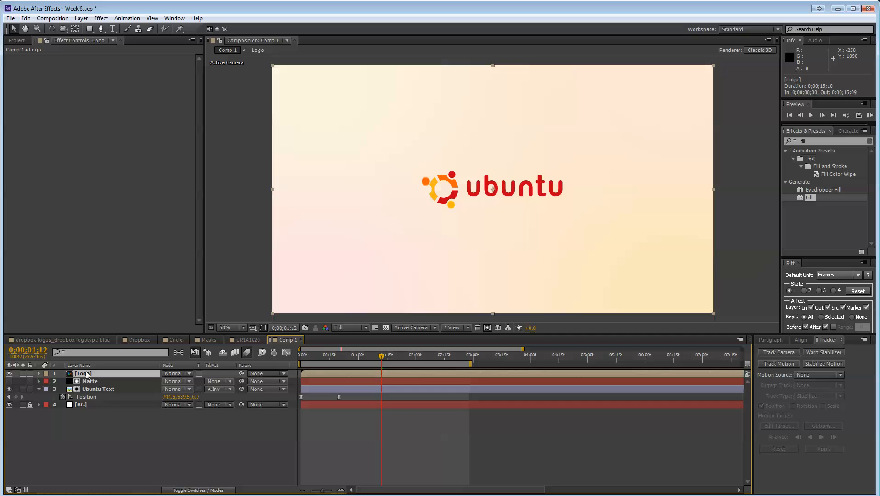
click(16, 41)
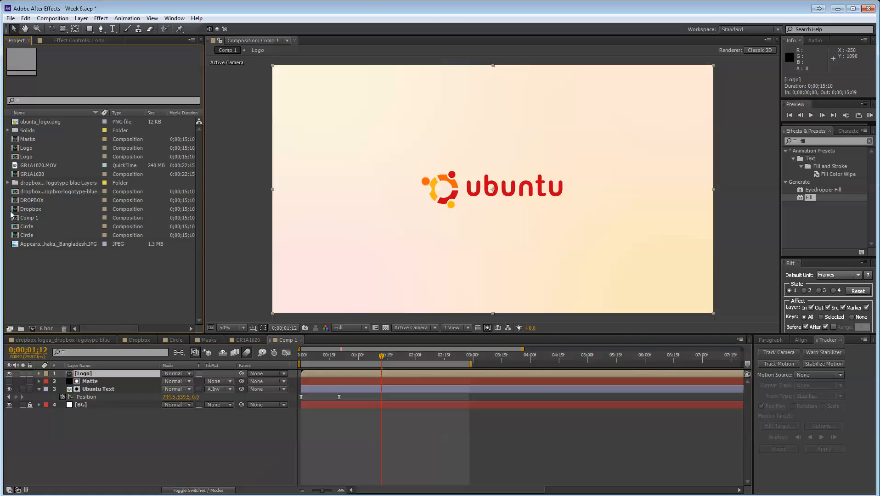
double_click(91, 374)
Step: Shift all six emblem layers earlier together so Line 1 begins at the start of the Logo composition, keeping their stagger
drag(94, 434, 77, 373)
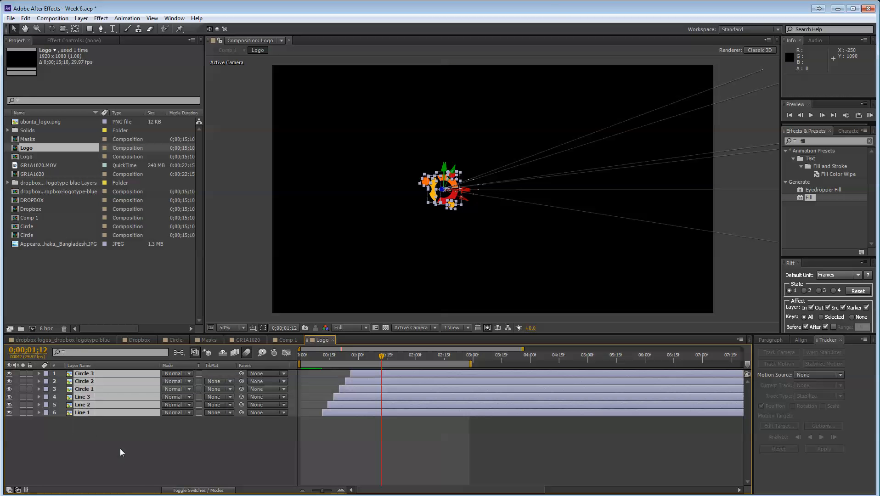
click(332, 416)
click(334, 414)
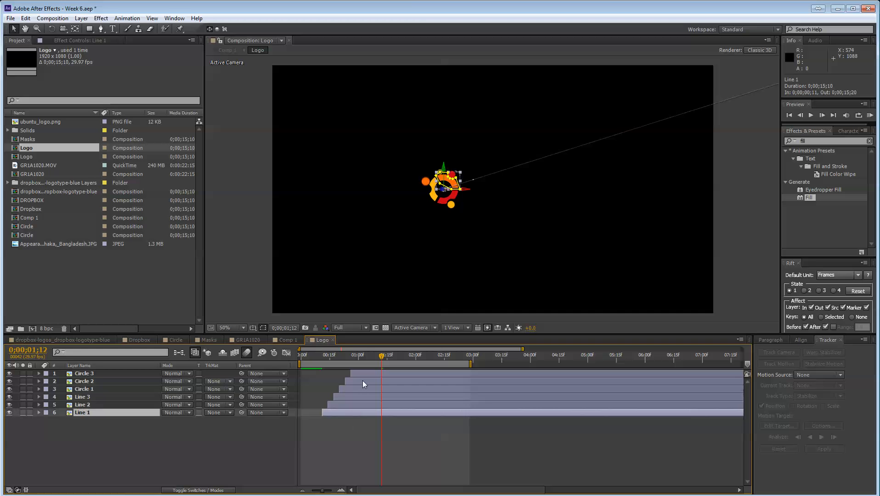
key(ctrl+a)
drag(341, 415, 319, 413)
click(324, 374)
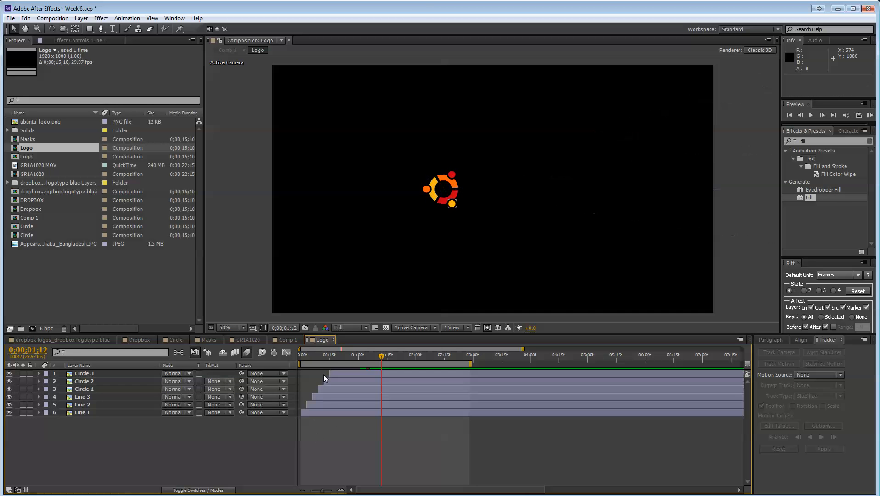
Step: Close the Logo composition's timeline and move the current time to the start of Comp 1
click(332, 340)
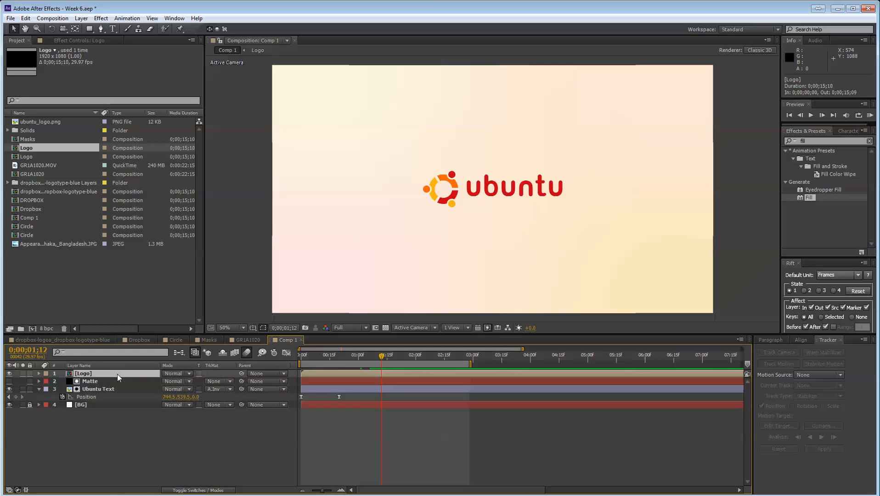
click(300, 360)
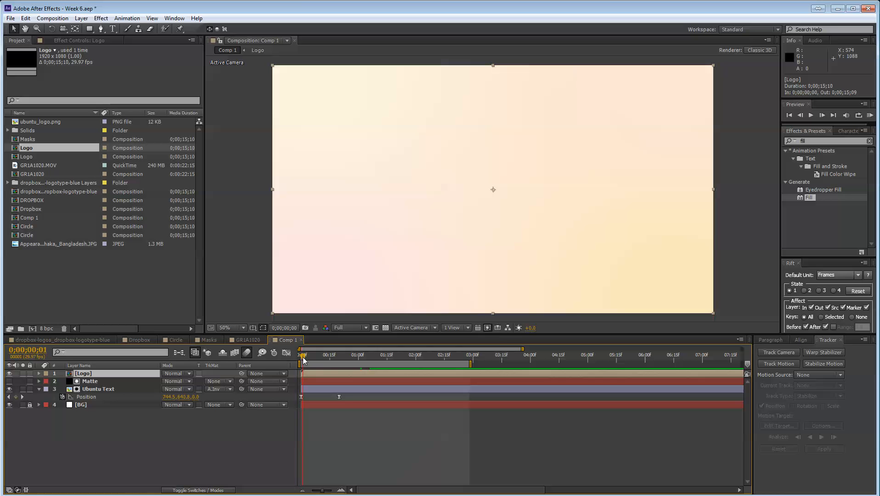
Step: Add a new camera to Comp 1 with its default settings
drag(303, 359, 324, 356)
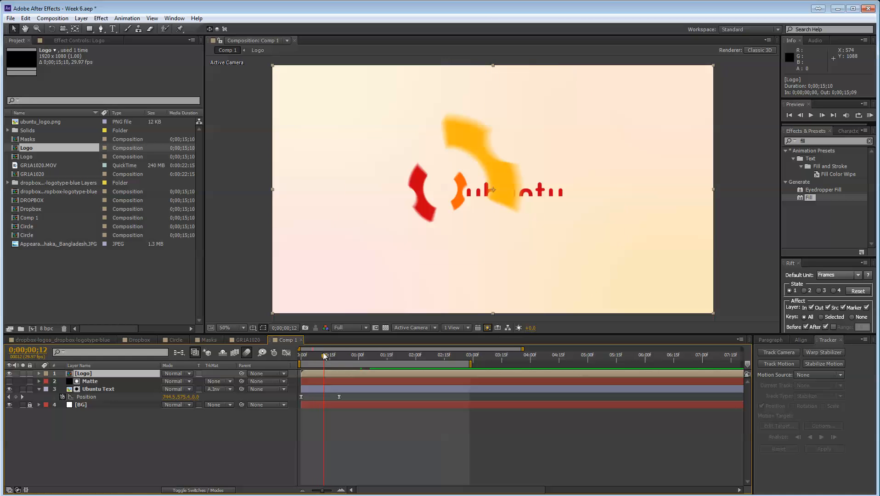
click(106, 428)
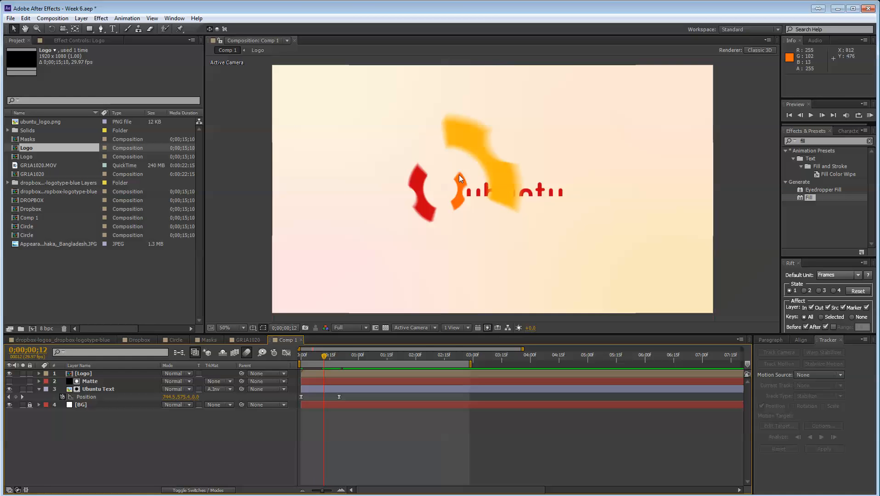
right_click(172, 440)
click(337, 384)
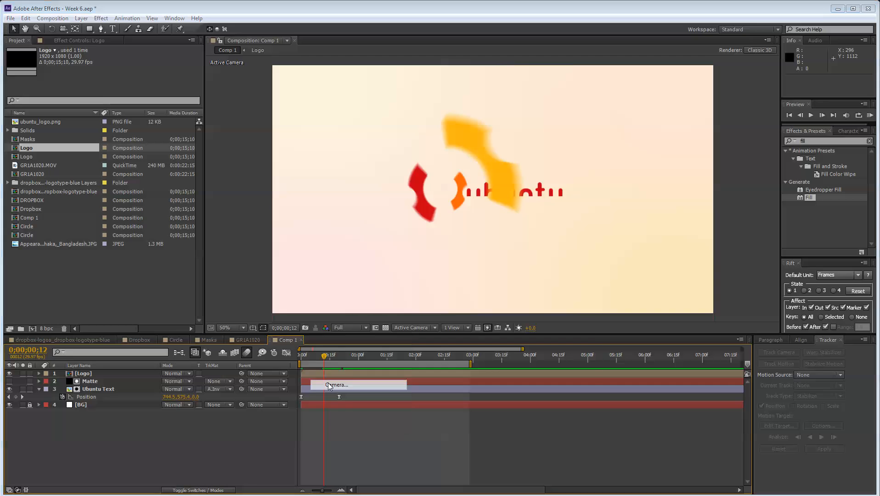
click(509, 371)
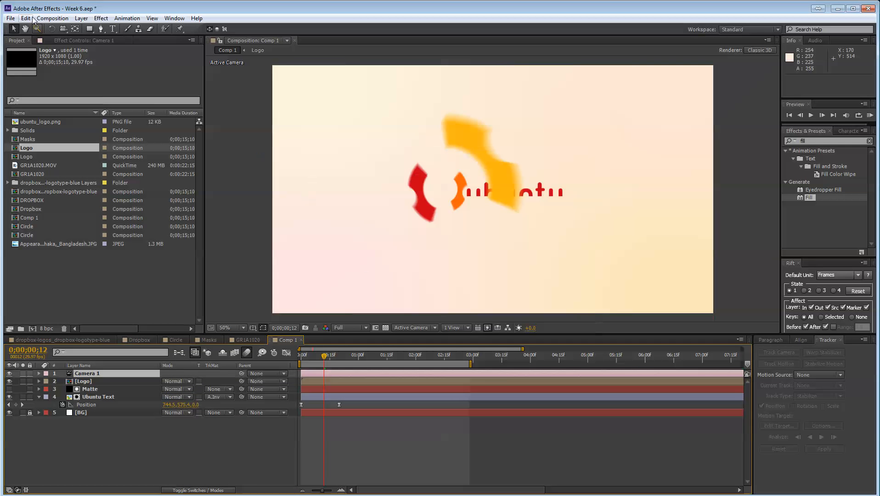
Step: Try orbiting the camera around the logo, and undo the camera adjustment
click(49, 29)
click(55, 28)
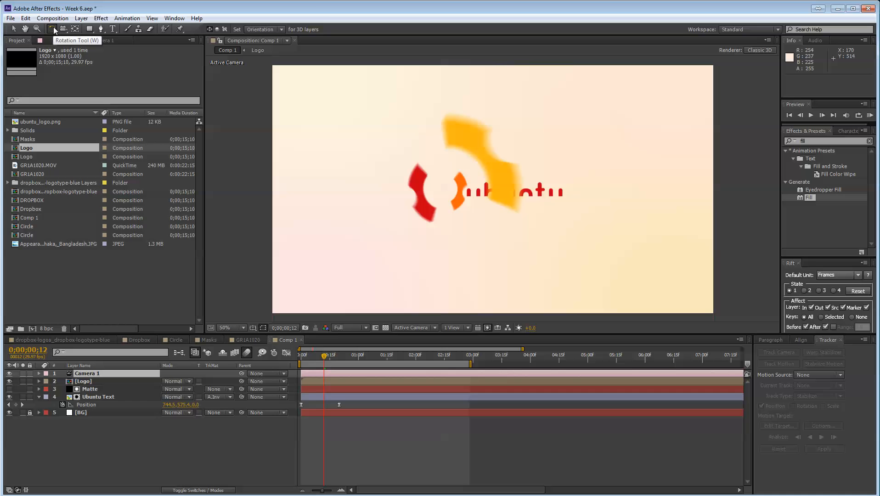
click(63, 29)
click(84, 39)
mouse_move(494, 219)
mouse_down()
mouse_move(536, 216)
mouse_move(498, 215)
mouse_up()
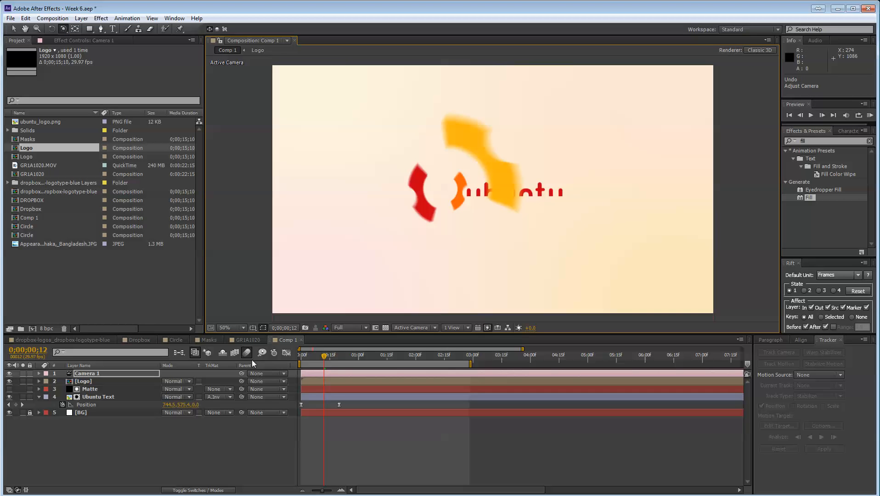
Step: Enable Collapse Transformations on the Logo layer in Comp 1, try orbiting the camera, and undo the camera move
double_click(94, 381)
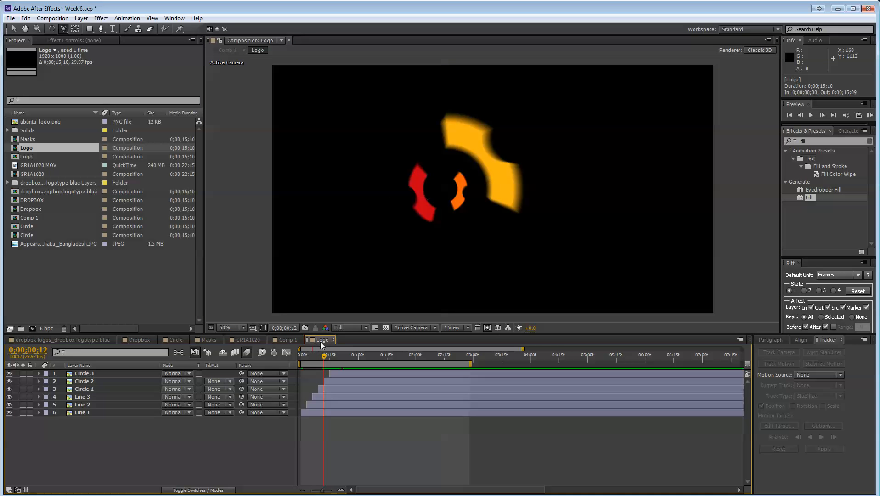
click(332, 340)
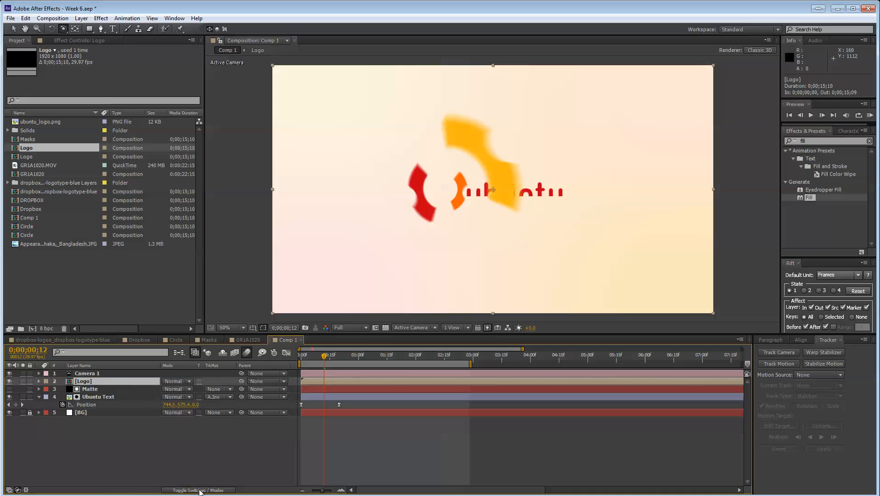
click(200, 491)
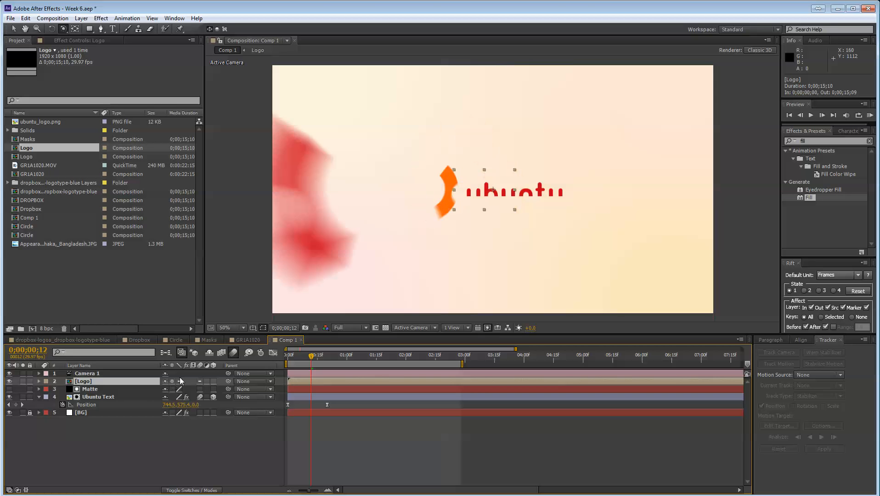
mouse_move(422, 228)
mouse_down()
mouse_move(437, 228)
mouse_move(412, 222)
mouse_move(428, 216)
mouse_move(424, 238)
mouse_move(425, 223)
mouse_up()
key(ctrl+z)
key(ctrl+z)
key(ctrl+z)
key(ctrl+z)
key(ctrl+z)
key(ctrl+z)
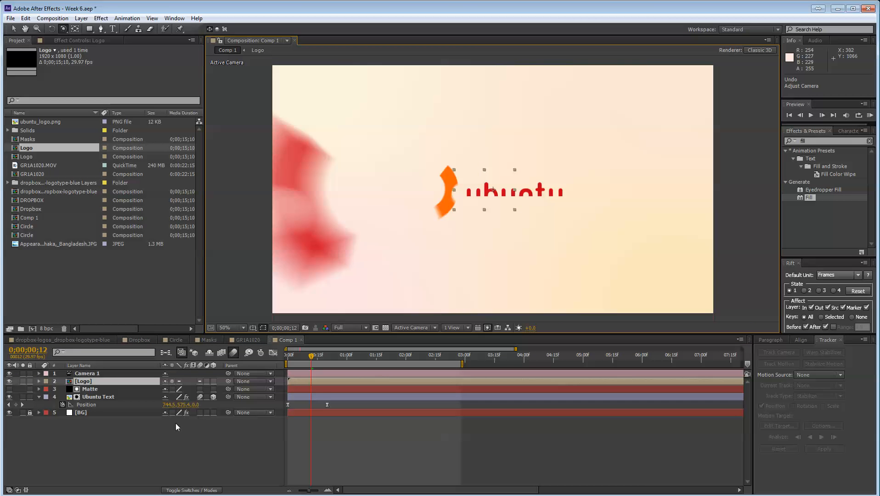
Step: Disable Collapse Transformations on the Logo layer, make it a 3D layer, and try orbiting the camera before undoing the orbit
click(172, 381)
click(110, 381)
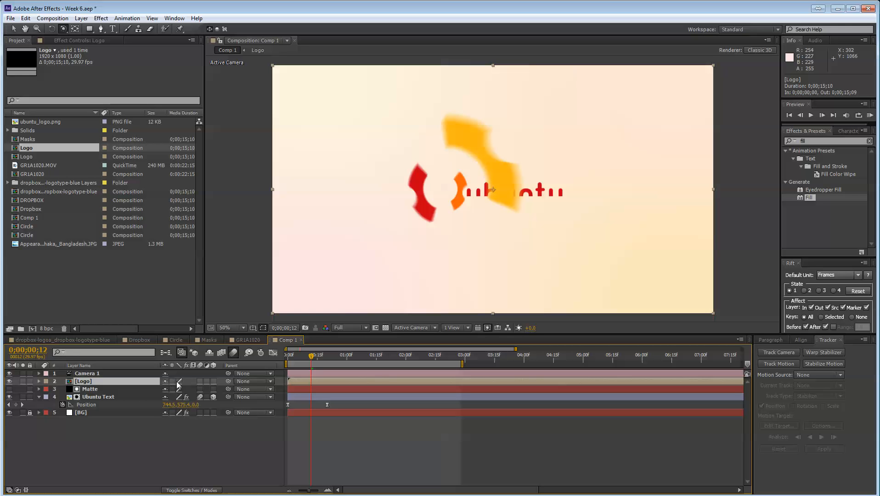
click(213, 381)
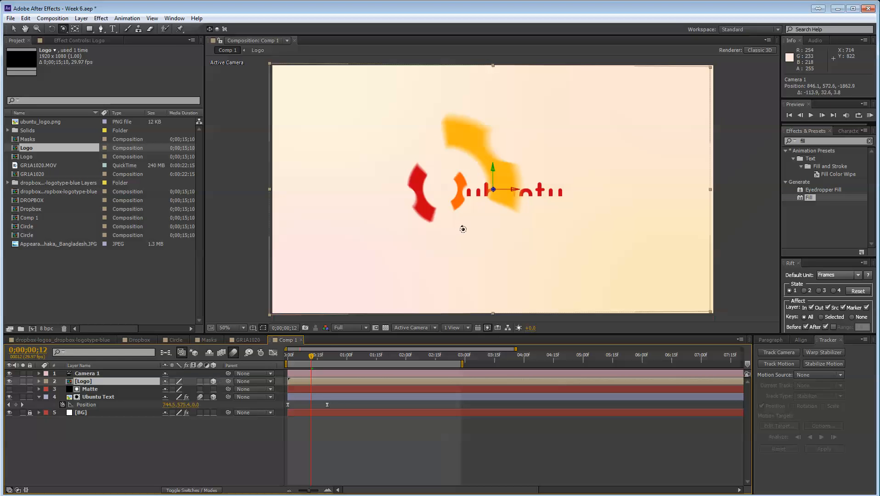
drag(461, 225, 363, 255)
key(ctrl+z)
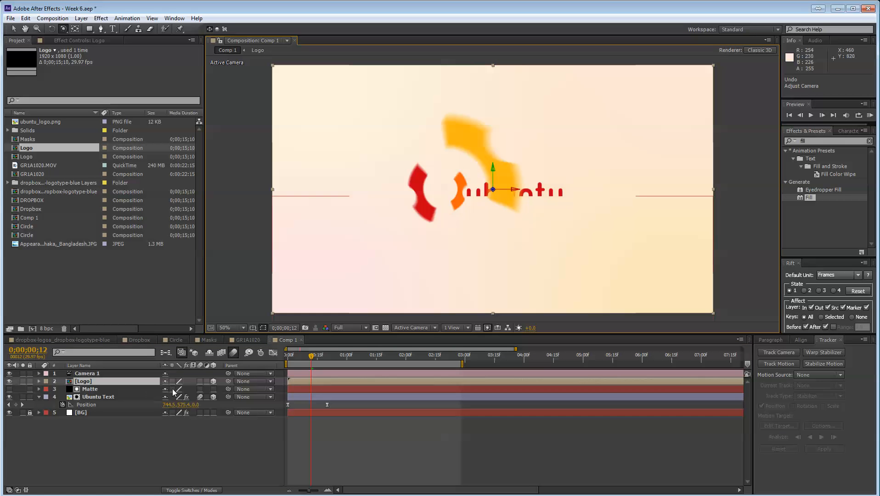
Step: Turn the Logo layer back to 2D with Collapse Transformations enabled, testing it with an undone camera orbit
click(214, 382)
click(172, 381)
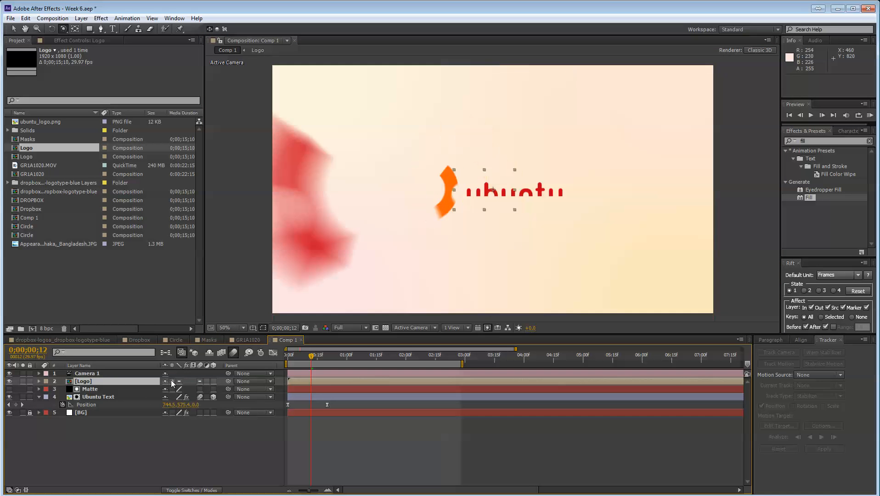
mouse_move(383, 245)
mouse_down()
mouse_move(394, 245)
mouse_move(370, 245)
mouse_move(385, 241)
mouse_move(370, 254)
mouse_up()
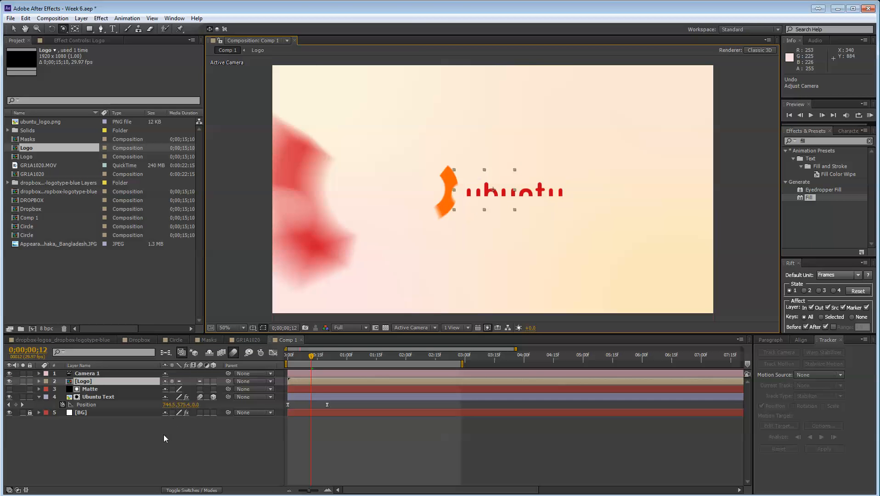
click(172, 382)
click(172, 381)
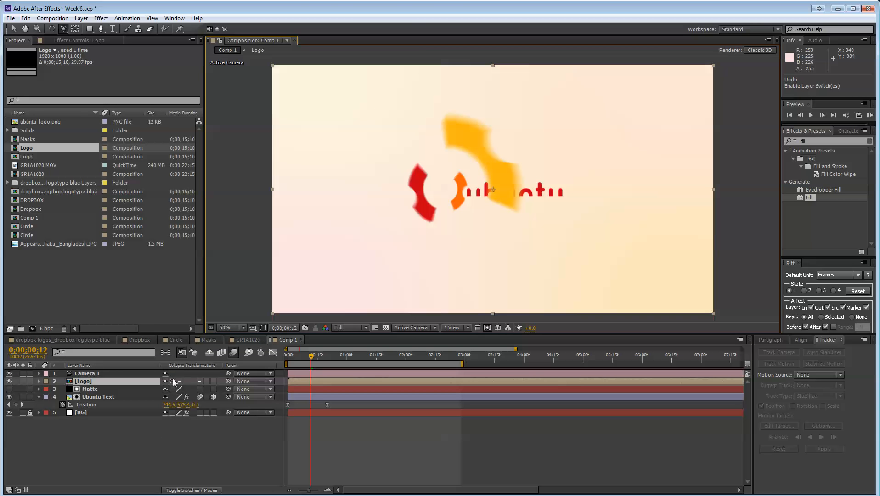
Step: Delete the camera layer from Comp 1
click(87, 373)
key(Delete)
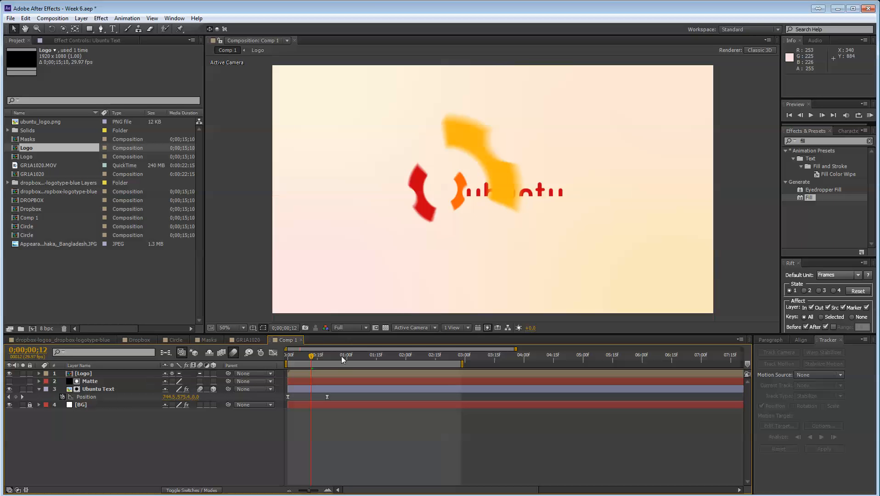
Step: Open the Logo precomp, reveal the Position keyframes of all six logo pieces, and inspect the last Circle 3 keyframe
drag(311, 356, 363, 362)
click(92, 374)
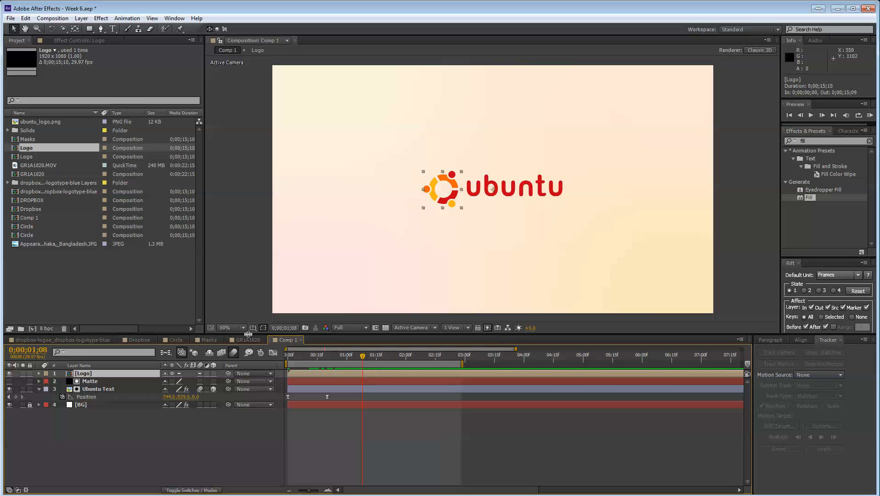
double_click(81, 374)
drag(383, 153, 505, 240)
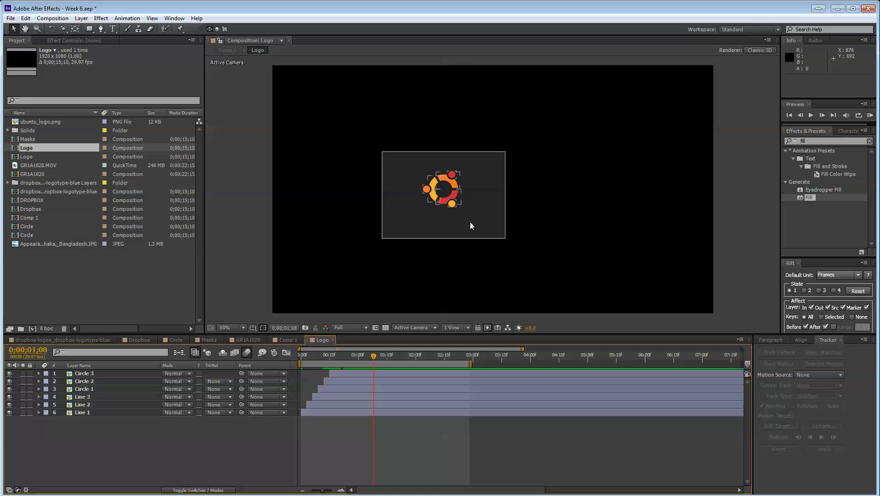
key(p)
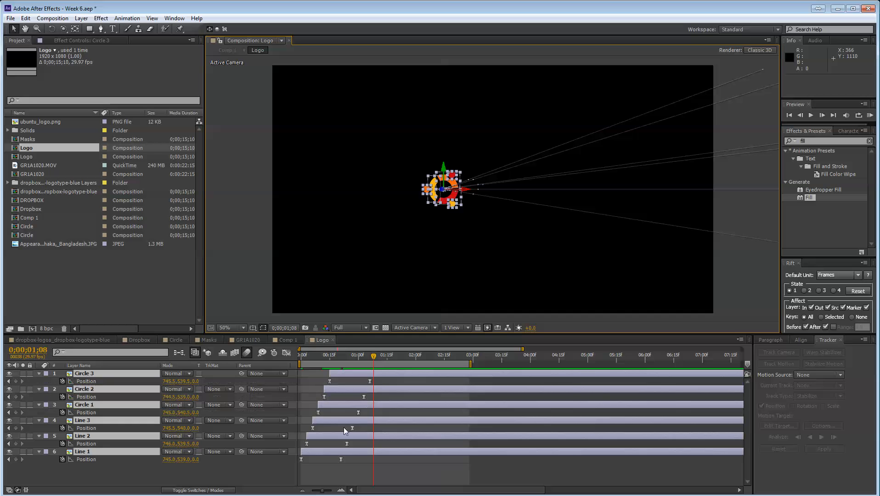
drag(368, 357, 371, 359)
click(372, 383)
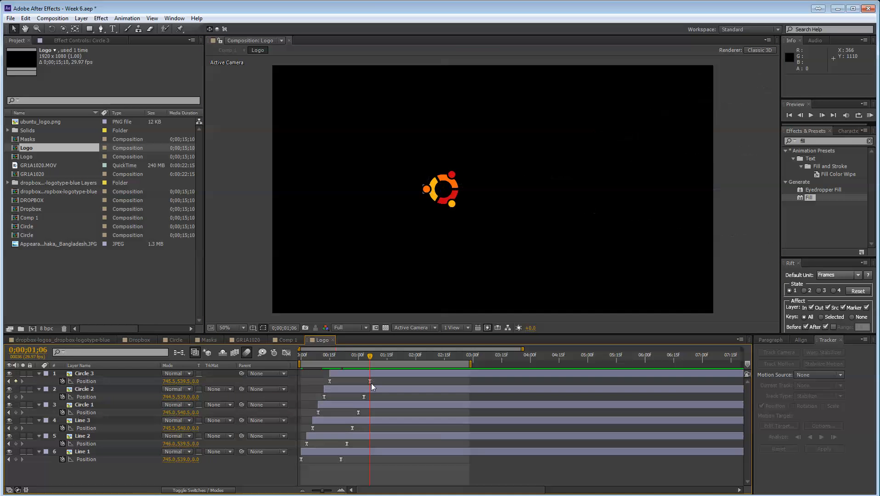
click(371, 382)
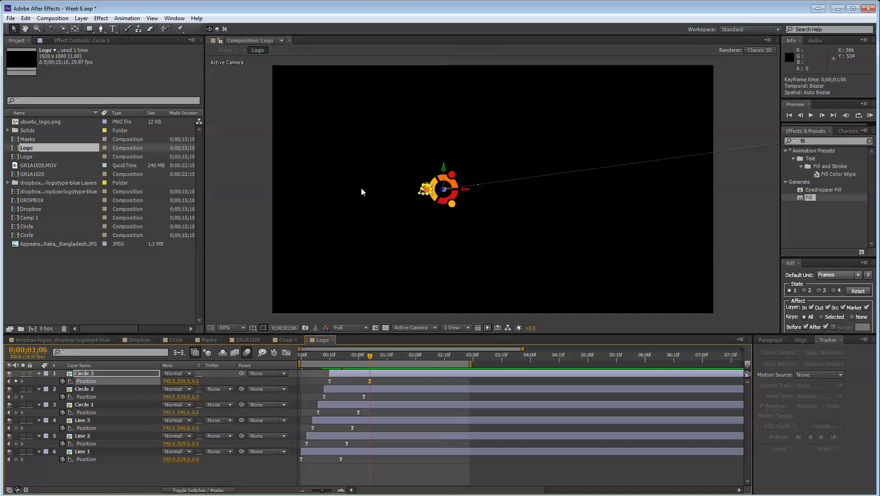
click(400, 487)
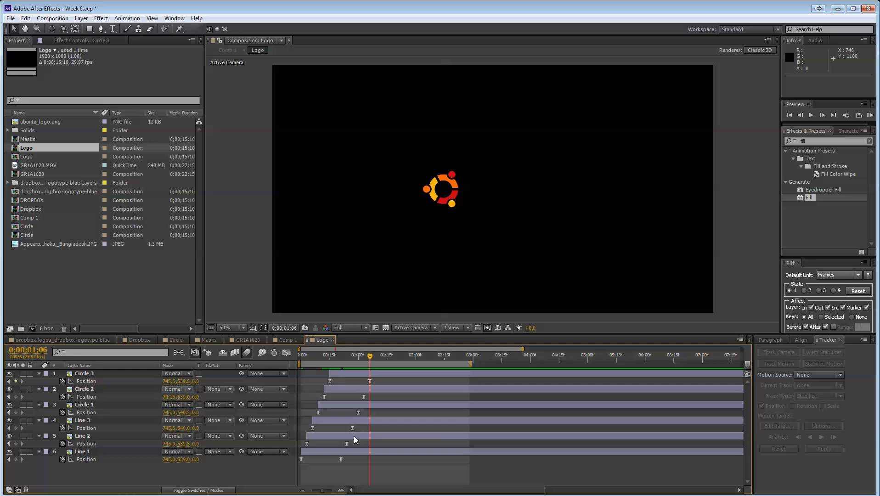
Step: Return to Comp 1, try moving the whole Logo layer about 284 px to the left, and undo the move
click(332, 340)
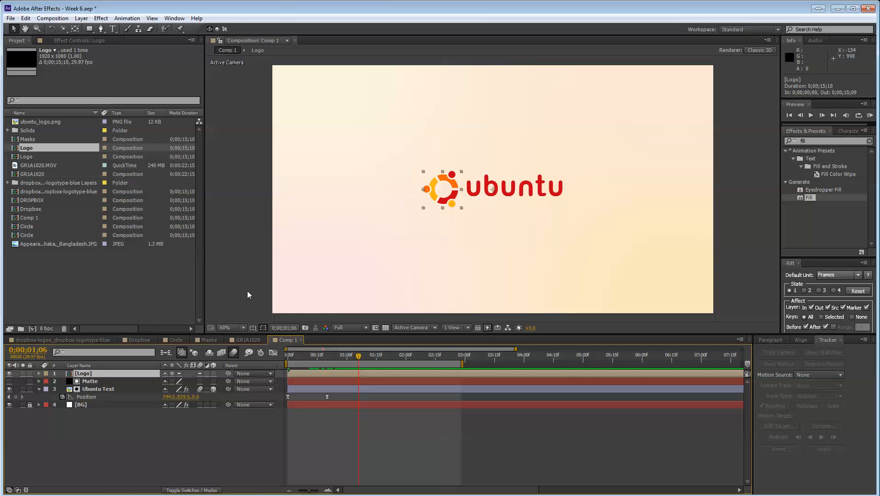
drag(436, 190, 372, 188)
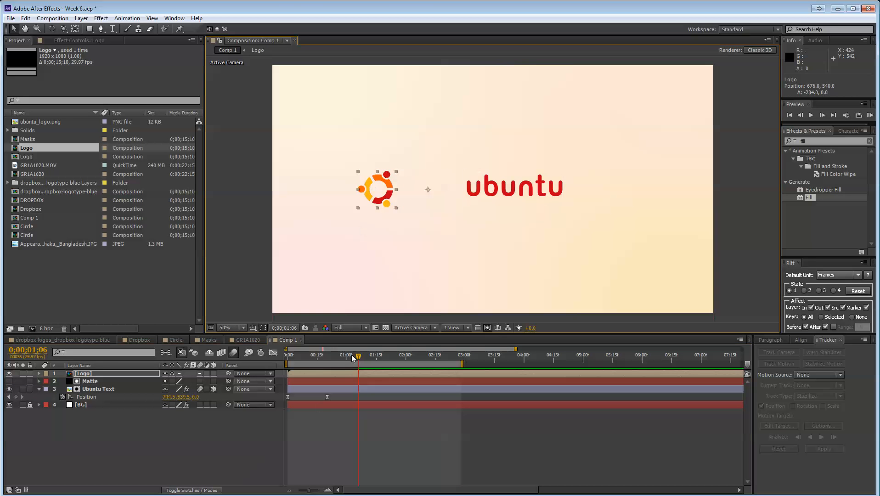
drag(358, 356, 338, 351)
key(ctrl+z)
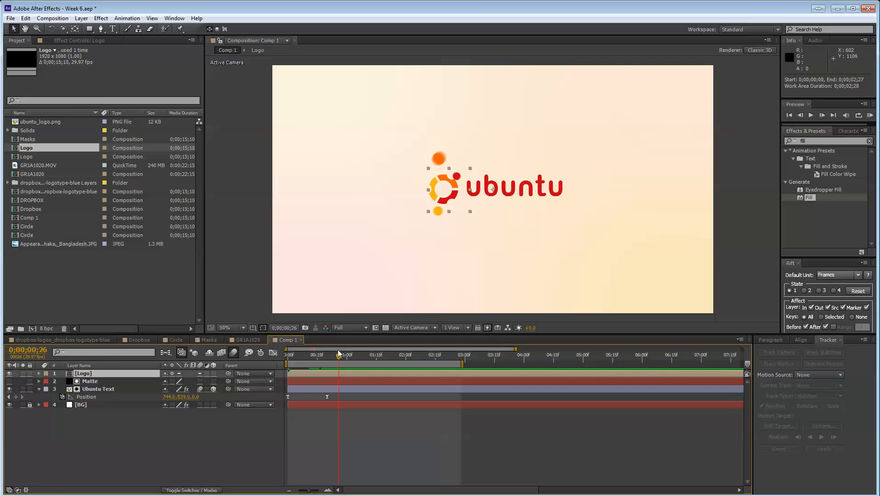
Step: Duplicate the Logo layer in Comp 1 with the current time at 0;00;01;18
click(94, 372)
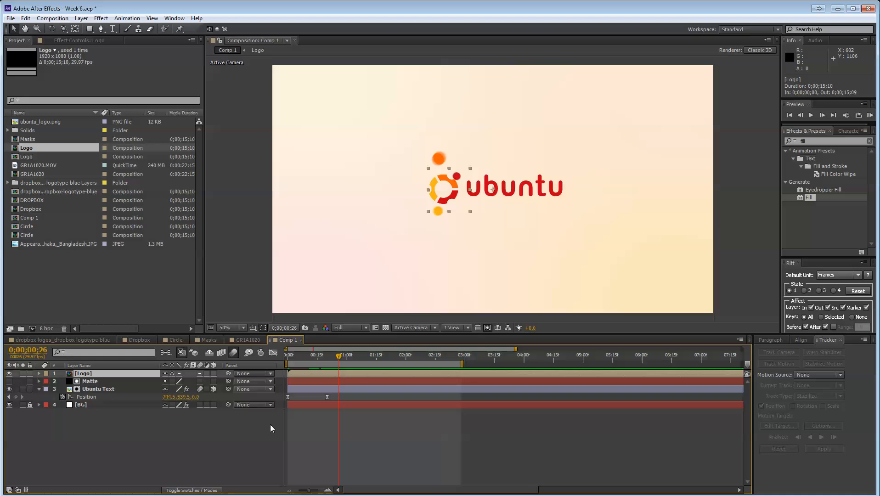
drag(338, 358, 382, 357)
click(205, 426)
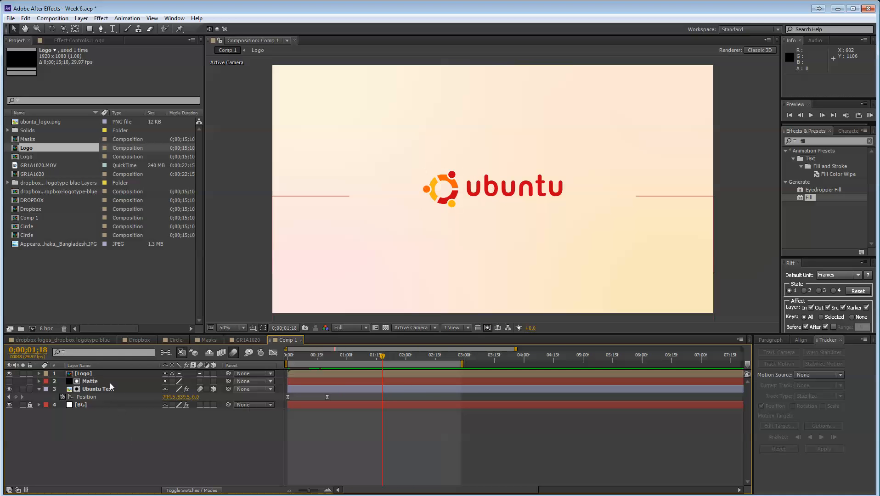
click(111, 373)
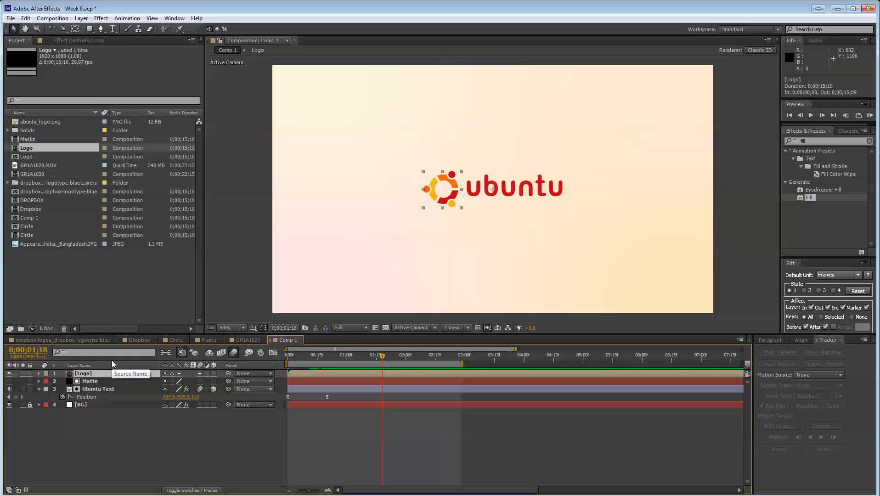
key(ctrl+d)
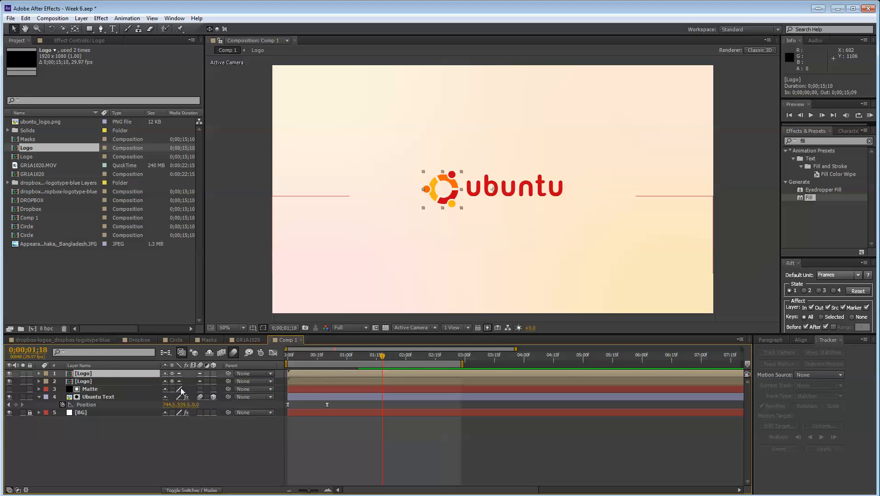
Step: Flip the duplicated Logo layer vertically with an unlinked Y scale of -100%, and move it 168 px straight down
key(s)
click(165, 381)
click(192, 382)
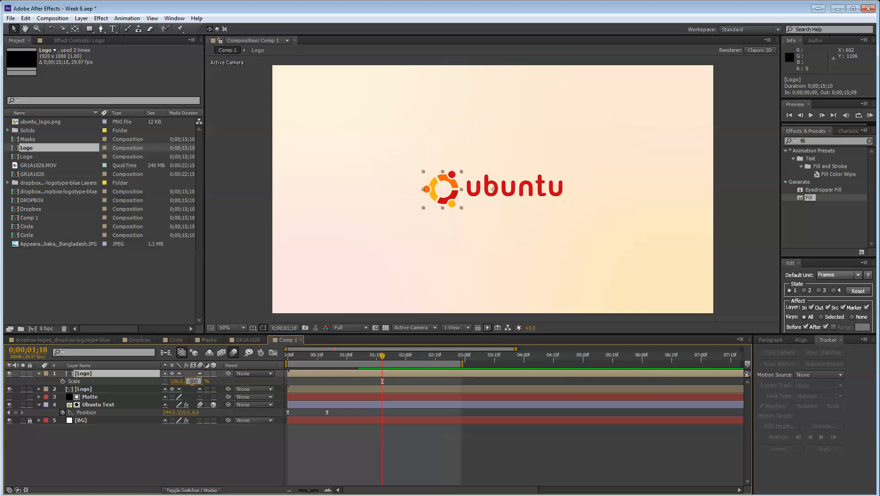
key(Return)
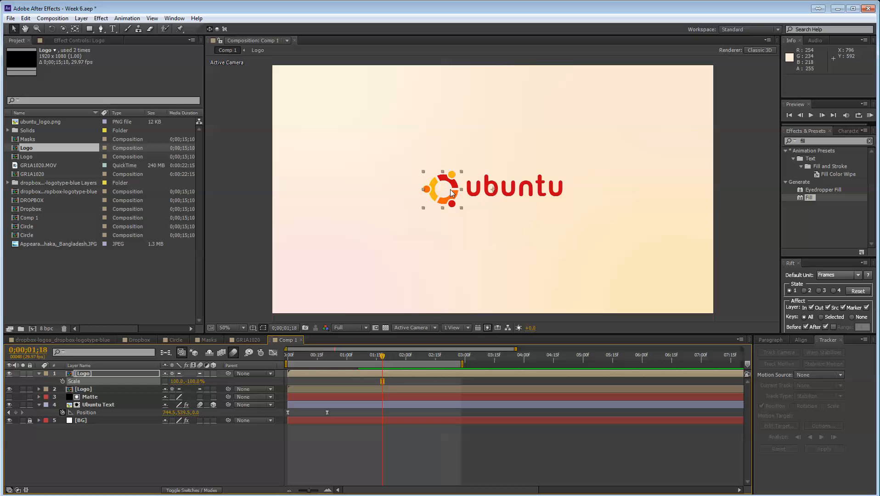
drag(451, 192, 452, 230)
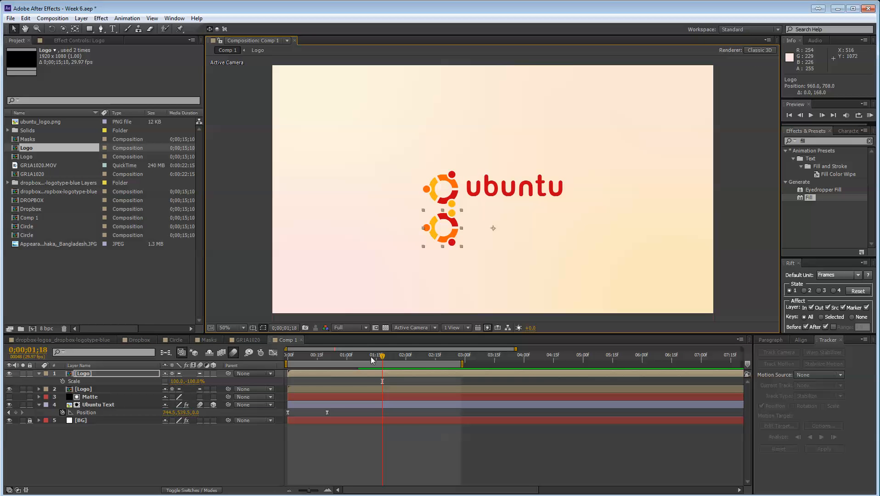
Step: At 0;00;02;03, draw a wide rectangular mask on the flipped Logo copy that keeps only its upper part
click(359, 357)
drag(360, 358, 412, 371)
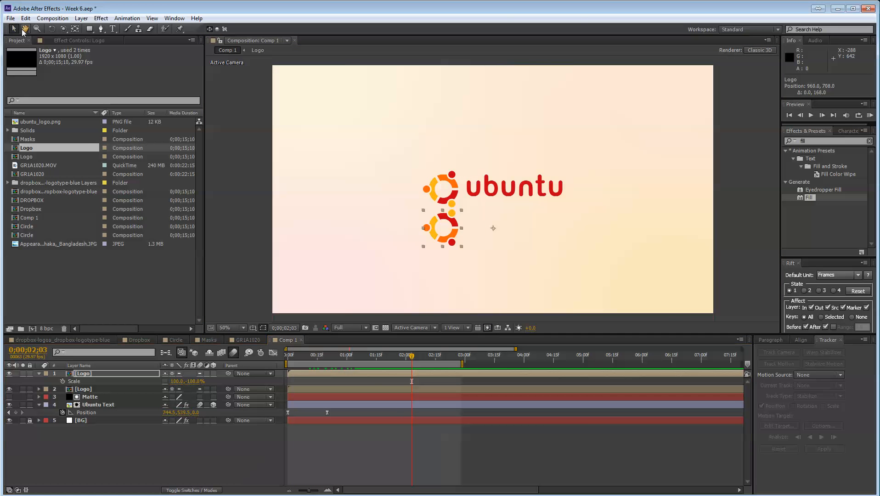
click(89, 29)
drag(243, 144, 738, 225)
key(m)
key(m)
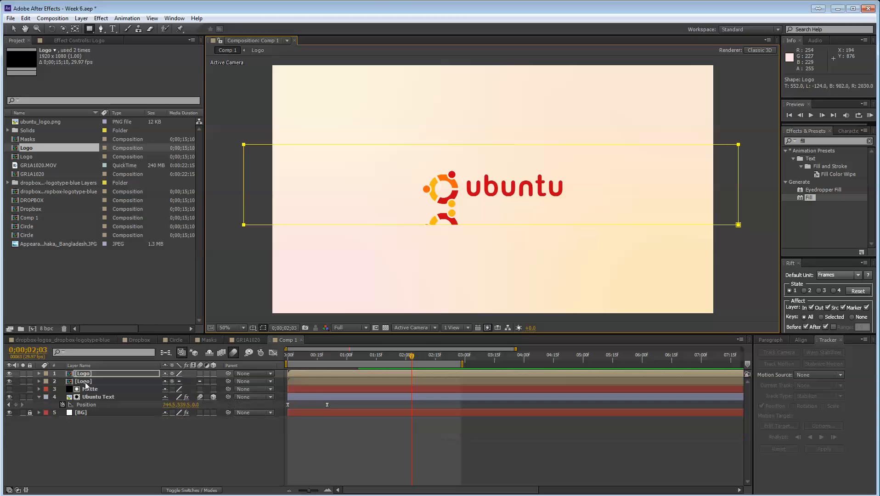
Step: Feather the mask on the flipped Logo copy by 55 pixels
key(m)
key(m)
key(alt+shift+f)
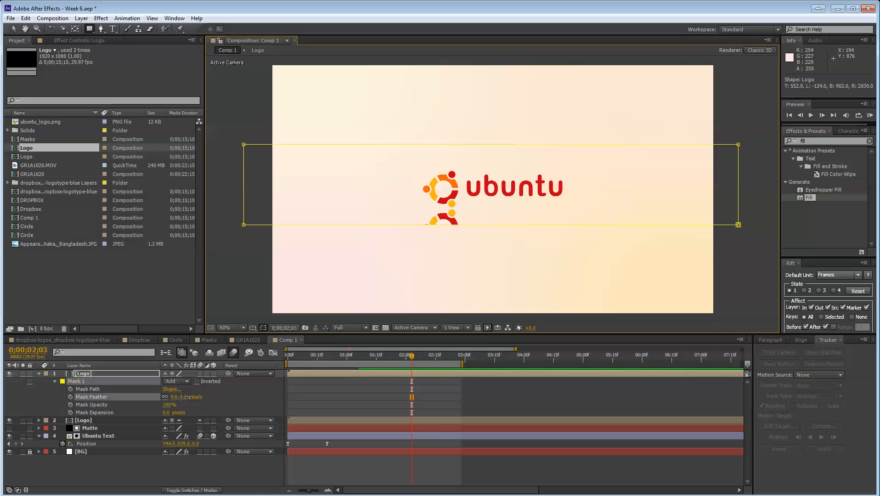
drag(179, 397, 204, 397)
click(8, 30)
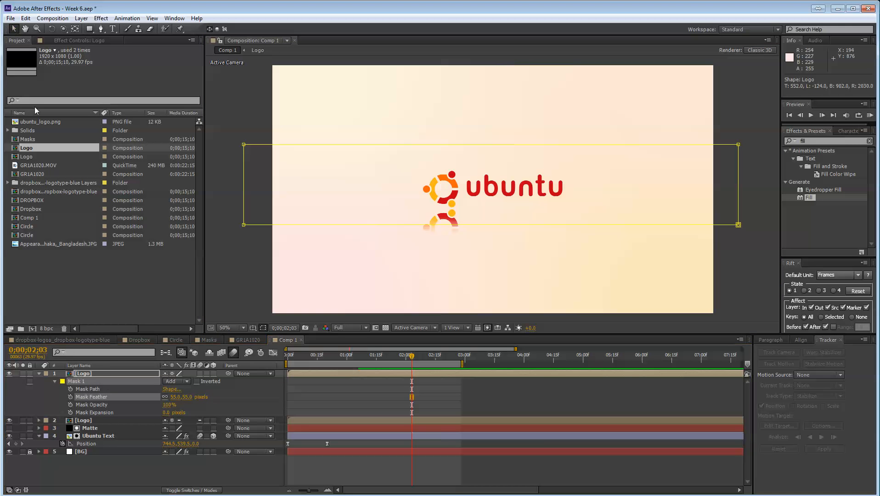
Step: Lower the flipped Logo copy's opacity to 25%
key(t)
click(113, 375)
key(alt+shift+t)
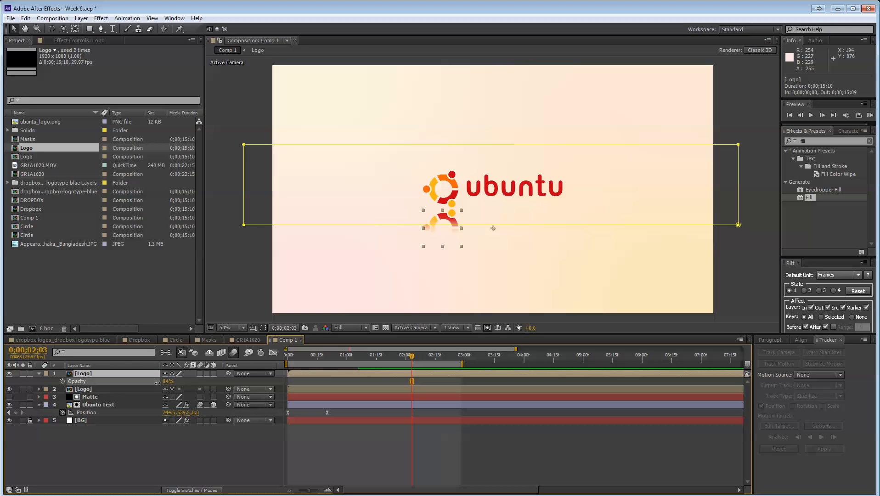
drag(169, 384, 140, 391)
click(170, 431)
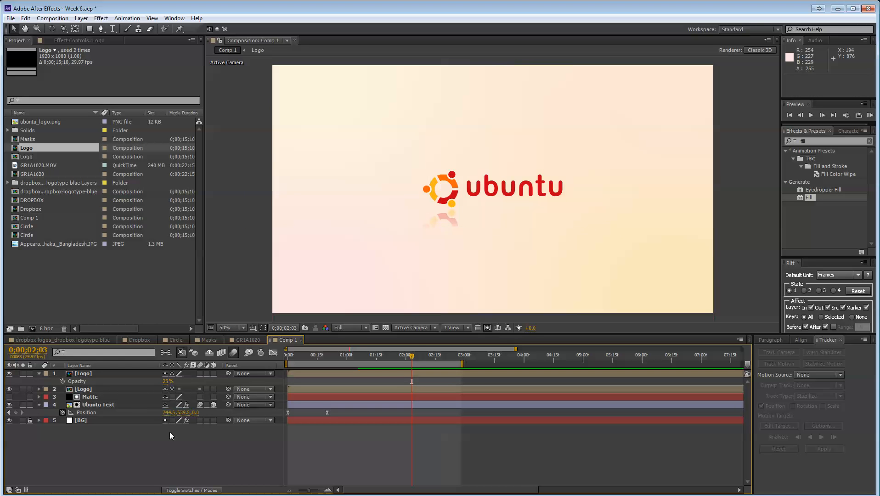
Step: Find the blur effects and apply Fast Blur to the flipped Logo copy
click(97, 374)
click(820, 141)
text(b)
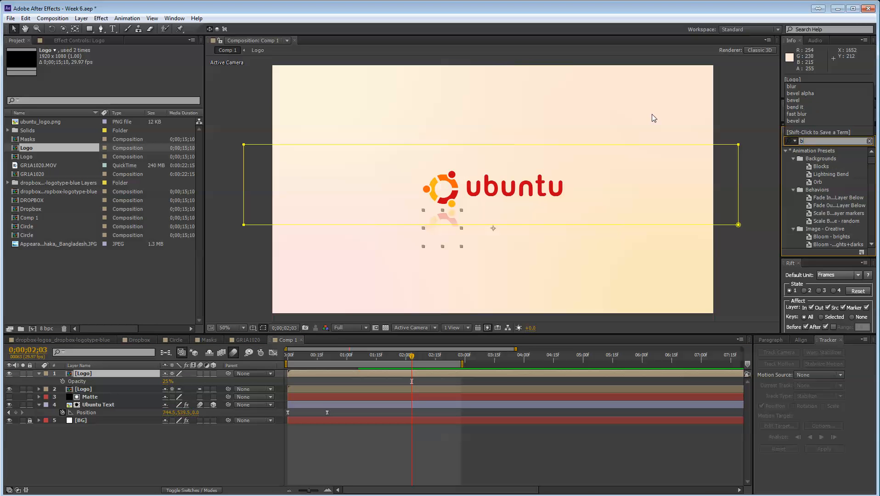
text(lur)
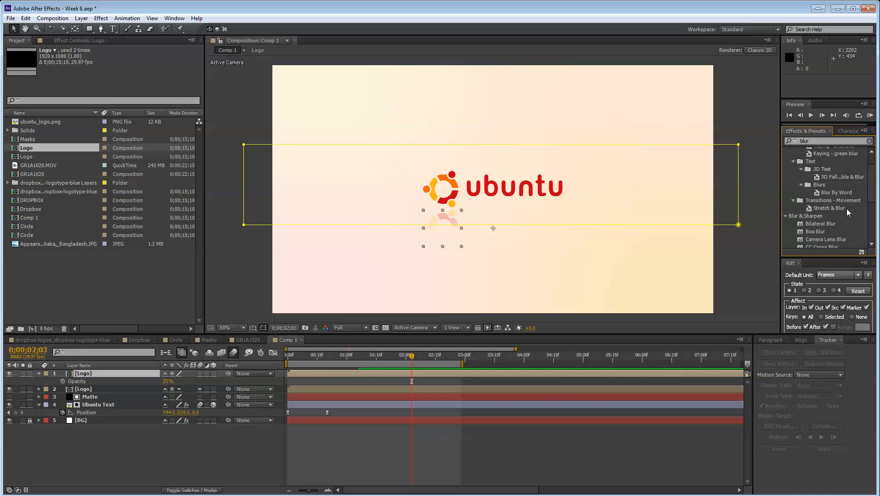
scroll(840, 225, down, 4)
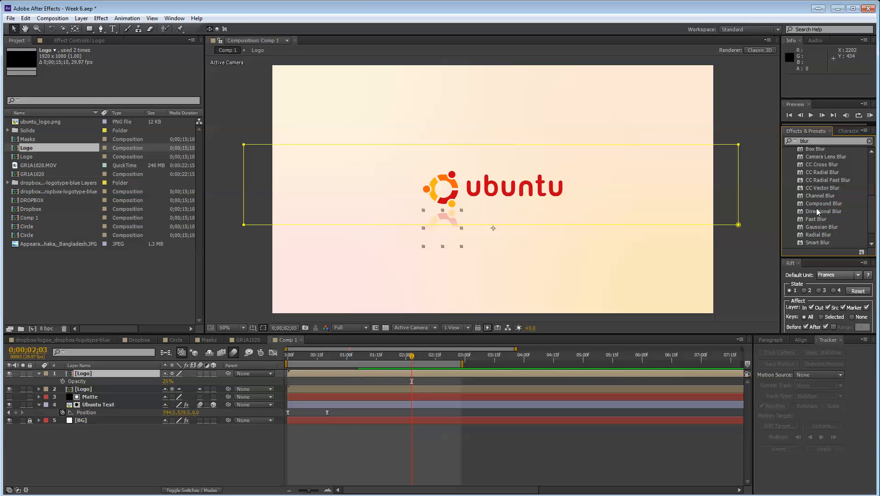
drag(817, 220, 94, 374)
Step: Rename the flipped Logo copy as Logo Reflection
click(95, 374)
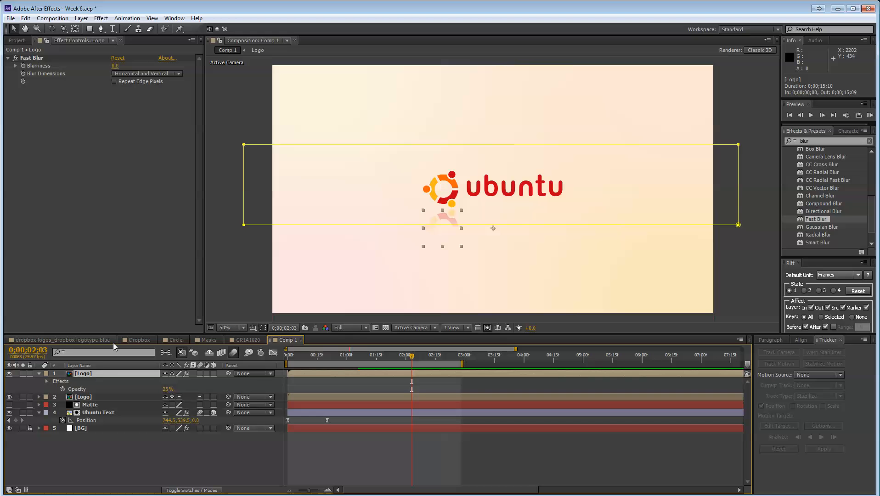
key(Return)
text(Reflection)
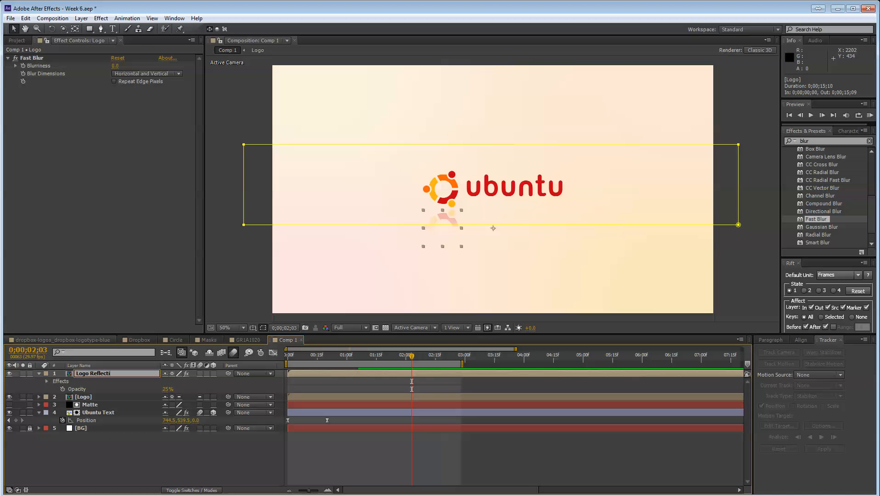
key(Return)
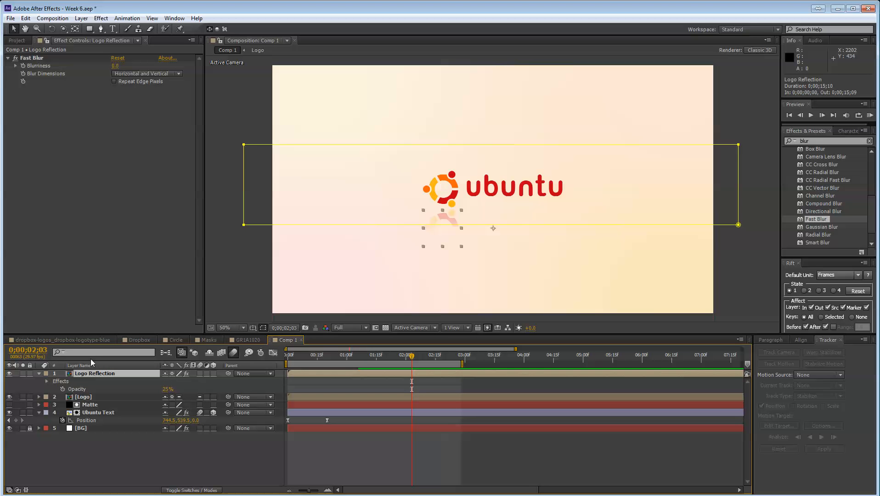
Step: Set the Fast Blur blurriness on Logo Reflection to 9 and scrub Comp 1 back to 0;00;01;08
drag(113, 68, 122, 72)
click(182, 459)
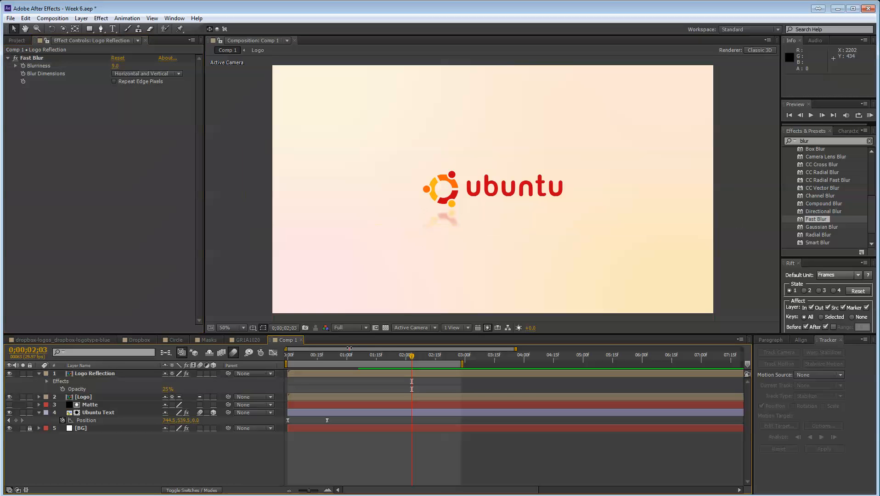
drag(411, 355, 362, 373)
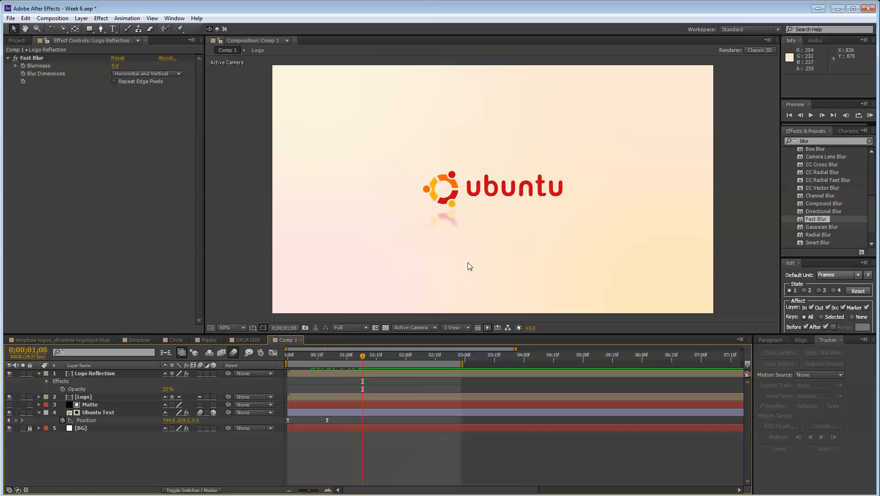
Step: Pre-compose the Matte and Ubuntu Text layers into a new composition named Ubuntu Text, moving all attributes into it
click(529, 190)
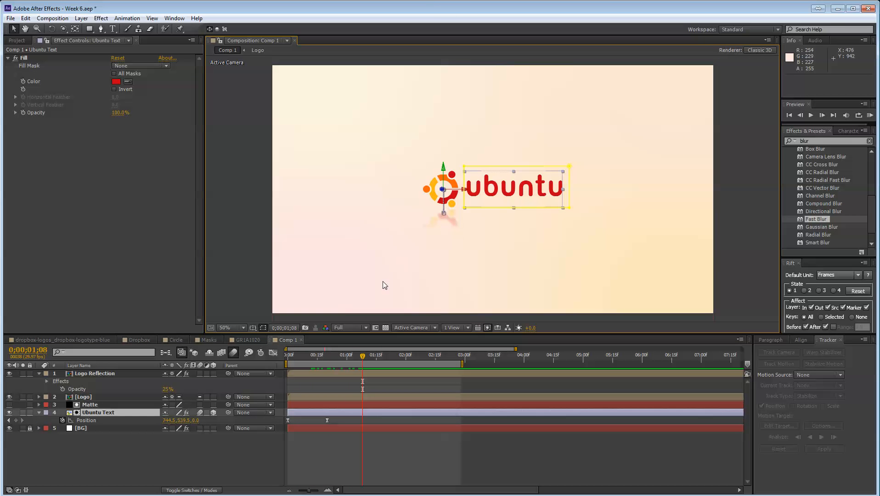
click(102, 406)
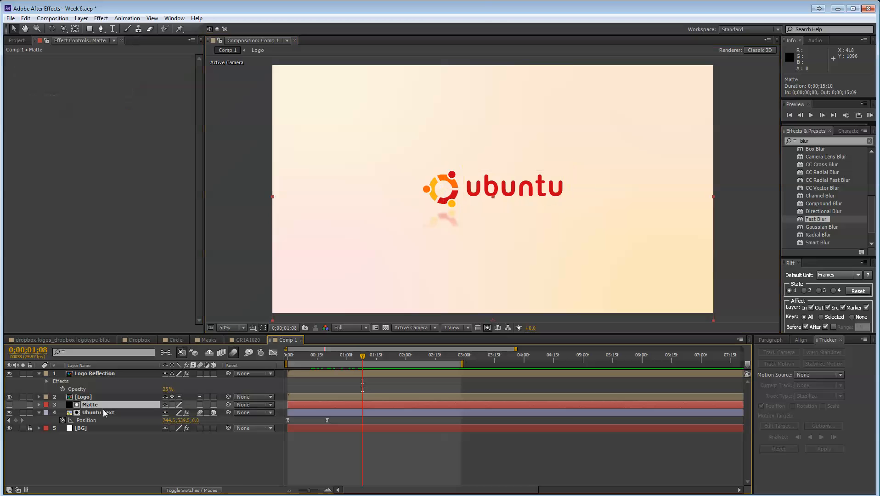
shift+click(103, 412)
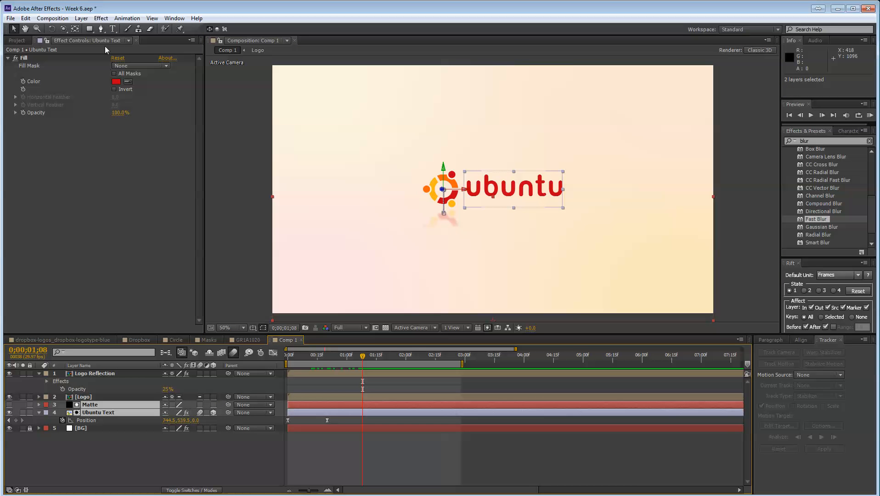
key(ctrl+shift+c)
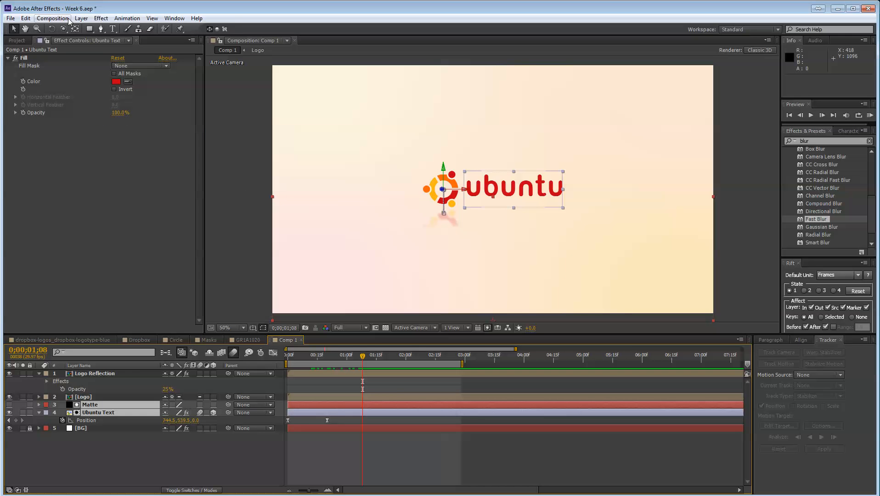
click(81, 18)
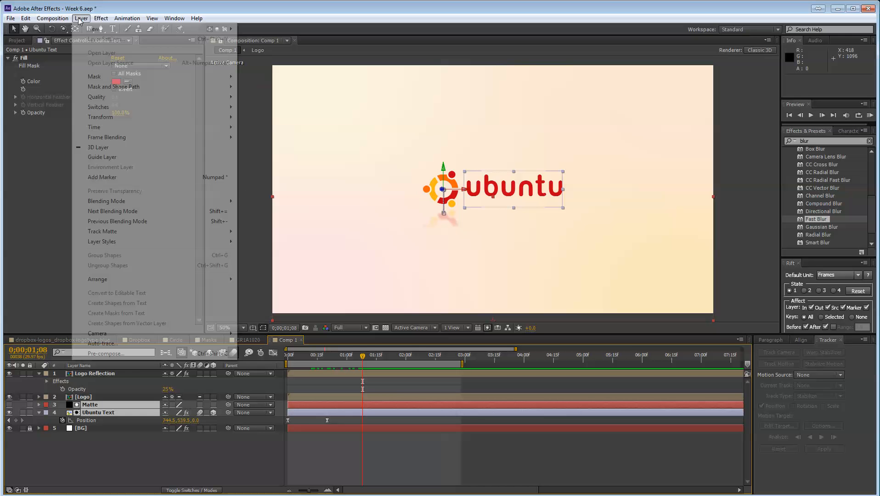
click(136, 354)
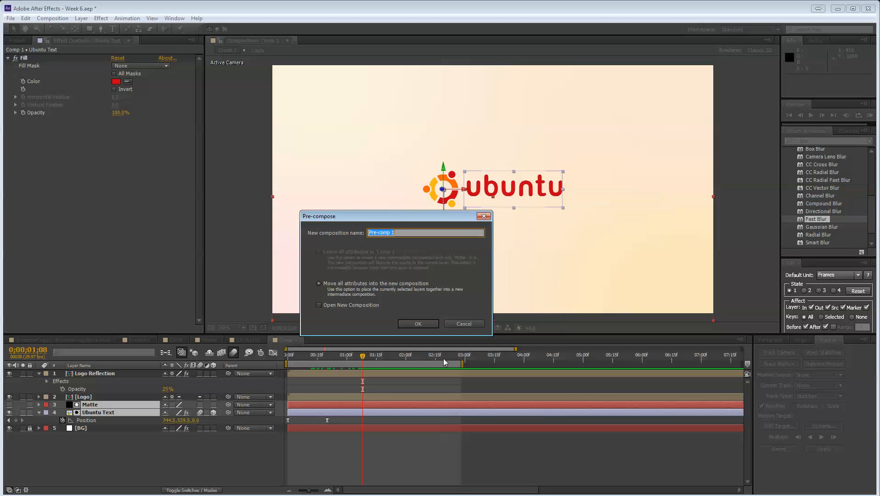
text(Ubuntu Text)
key(Return)
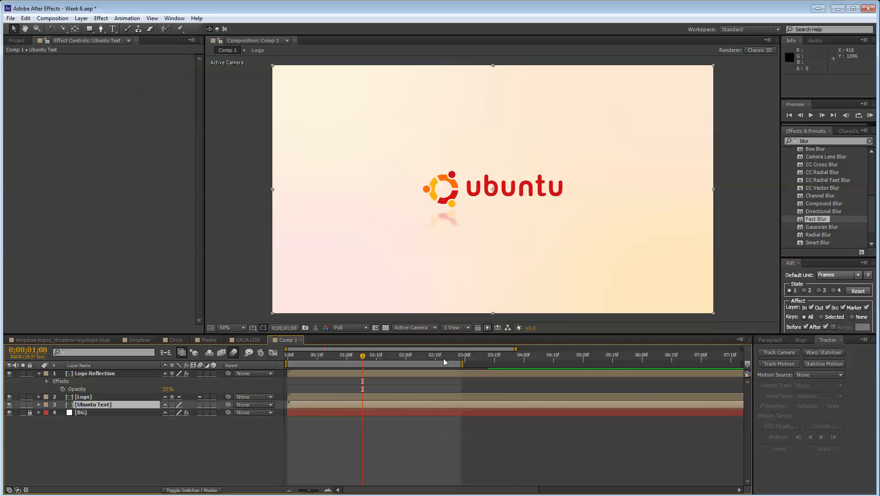
Step: Examine the text reveal by scrubbing inside the Ubuntu Text precomp and through the opening of Comp 1
drag(346, 360, 313, 362)
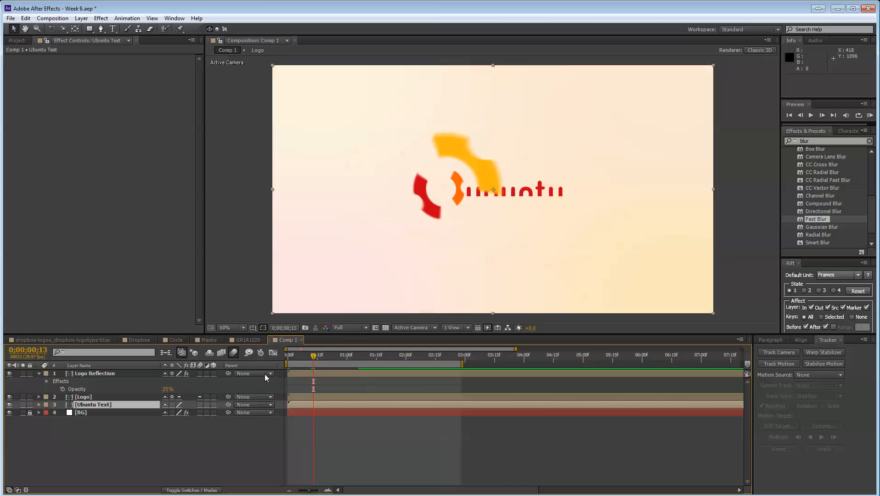
double_click(87, 404)
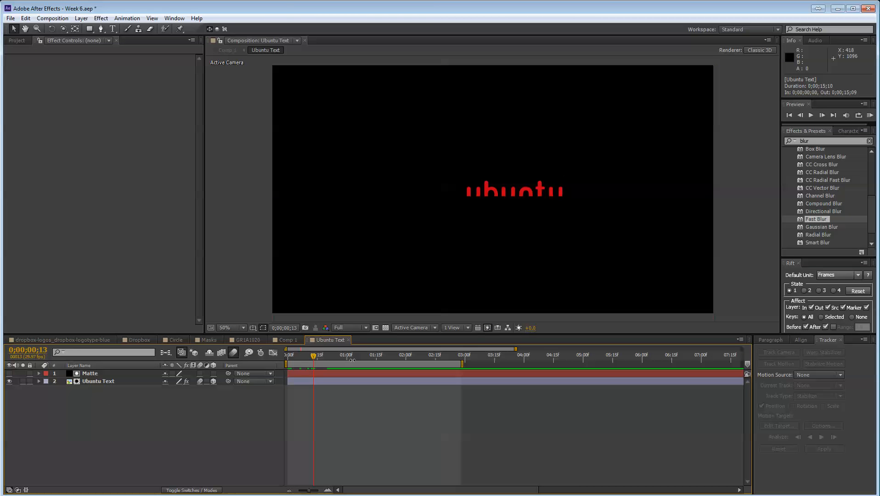
drag(311, 357, 330, 357)
click(281, 342)
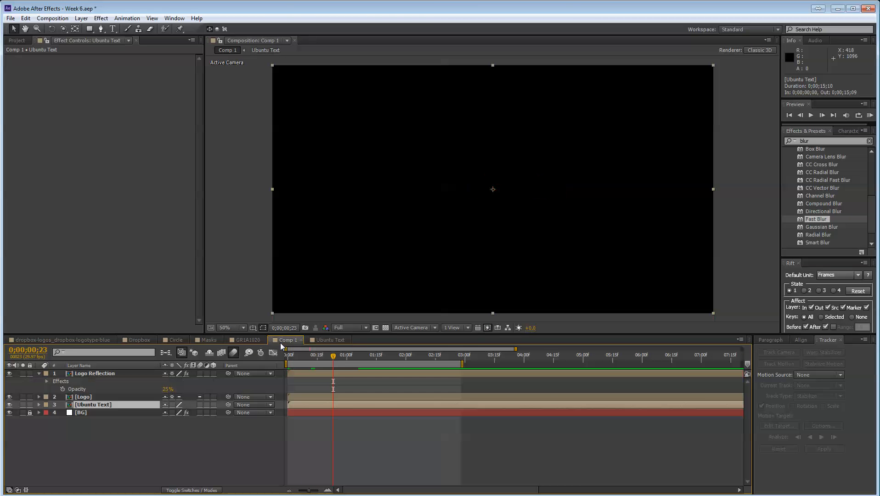
click(123, 425)
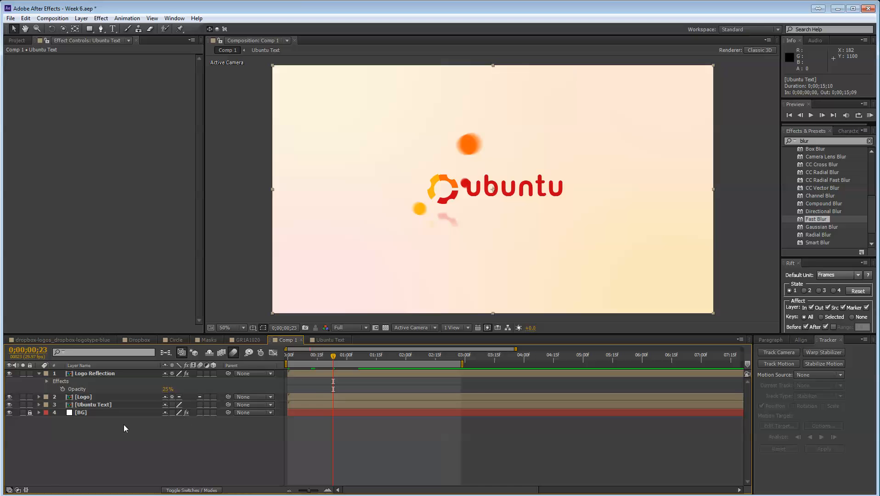
drag(336, 356, 294, 364)
mouse_move(293, 357)
mouse_down()
mouse_move(302, 356)
mouse_move(269, 360)
mouse_move(307, 357)
mouse_up()
click(292, 359)
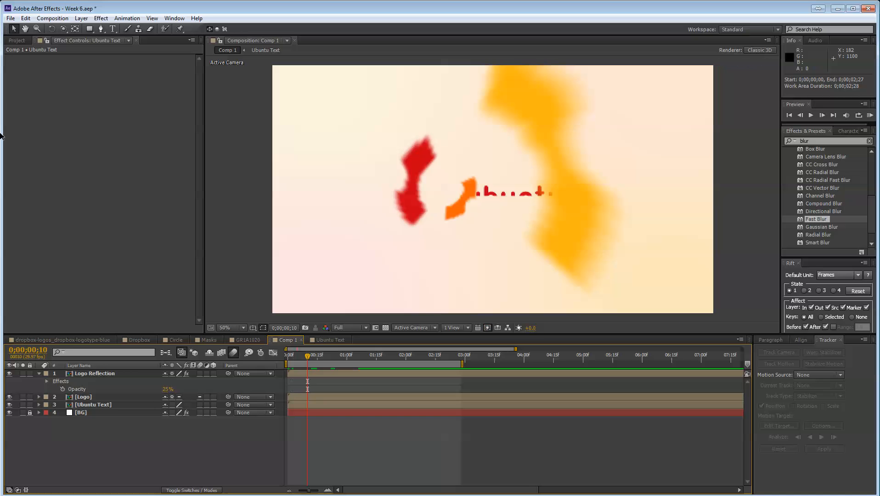
Step: Try moving the Ubuntu Text precomp layer 540 px right and 156 px up in Comp 1, and undo the move
click(115, 405)
drag(562, 209, 687, 173)
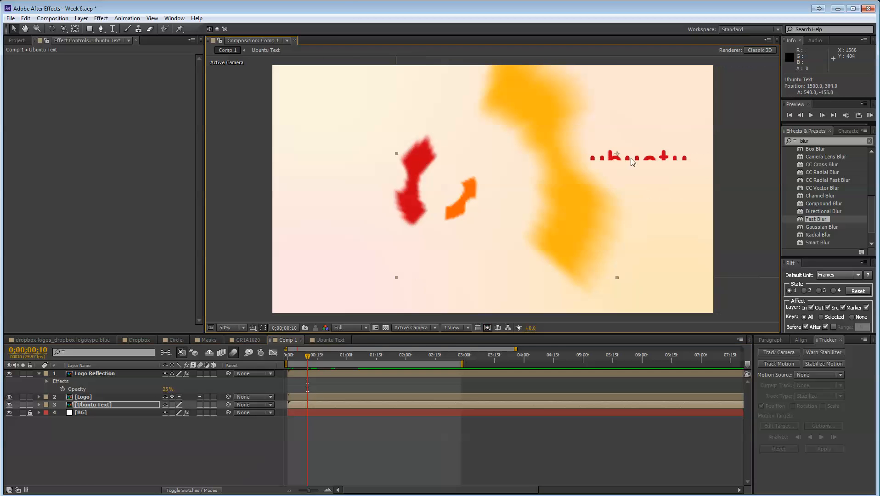
key(ctrl+z)
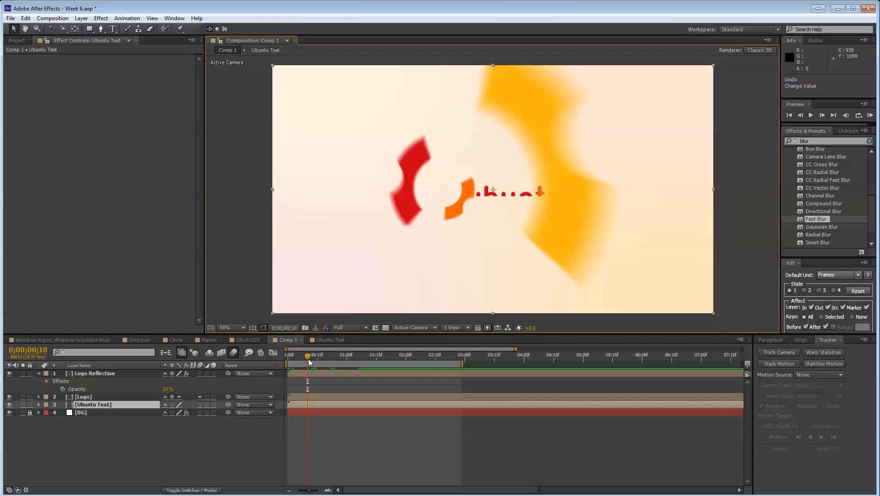
Step: At 0;00;01;04, duplicate the Ubuntu Text precomp layer and rename the copy as Ubuntu Text Reflect
drag(308, 359, 354, 358)
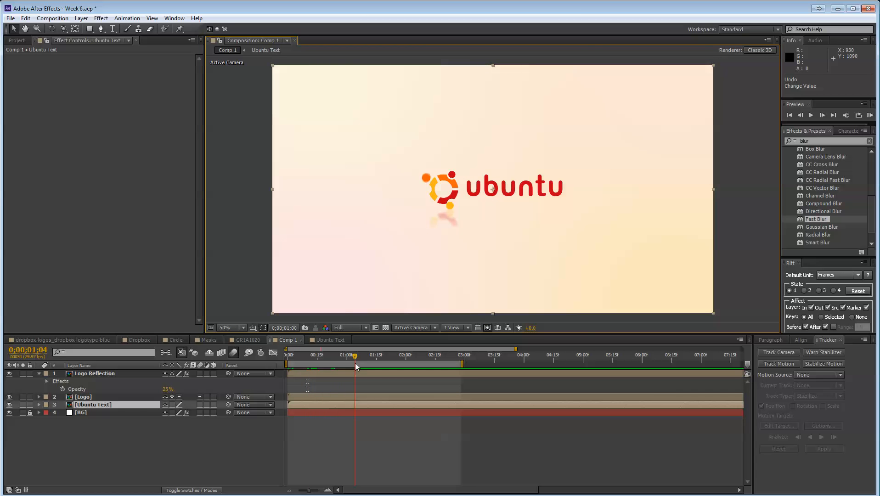
click(107, 402)
key(ctrl+d)
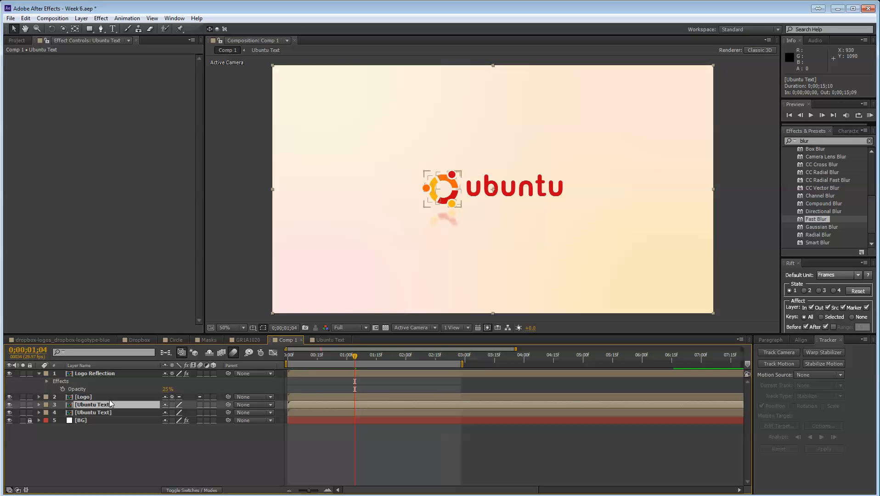
key(Return)
click(110, 404)
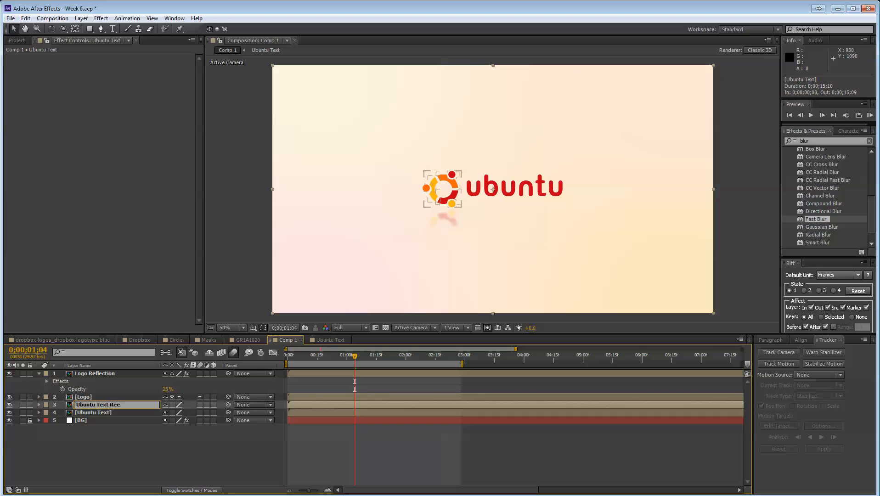
text(Reflect)
key(Return)
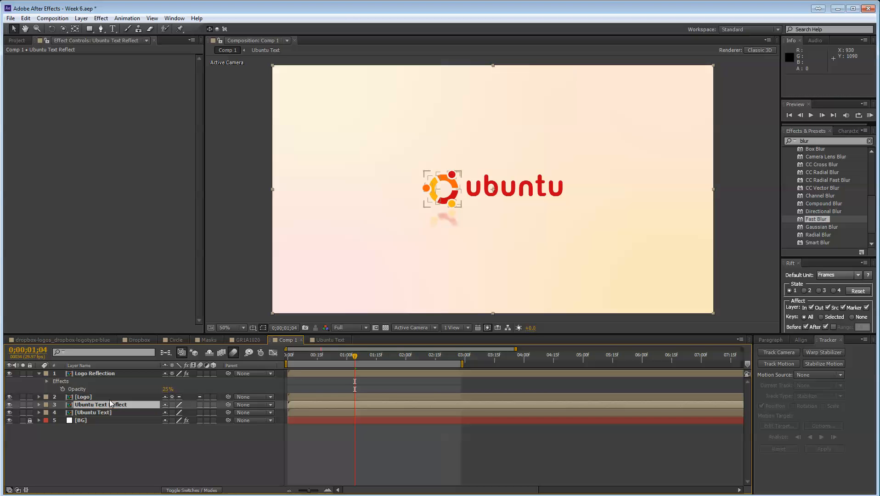
Step: Flip Ubuntu Text Reflect vertically with an unlinked Y scale of -100%, and move it 128 px straight down
key(s)
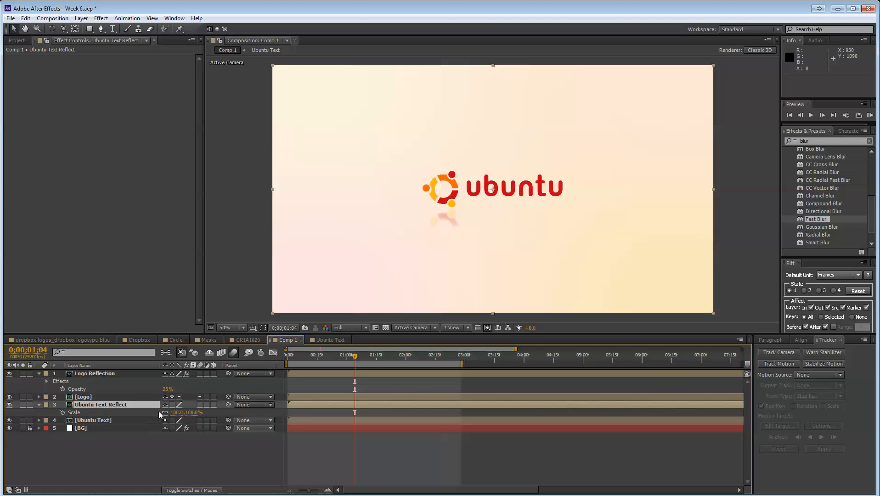
click(191, 412)
text(-100)
key(Return)
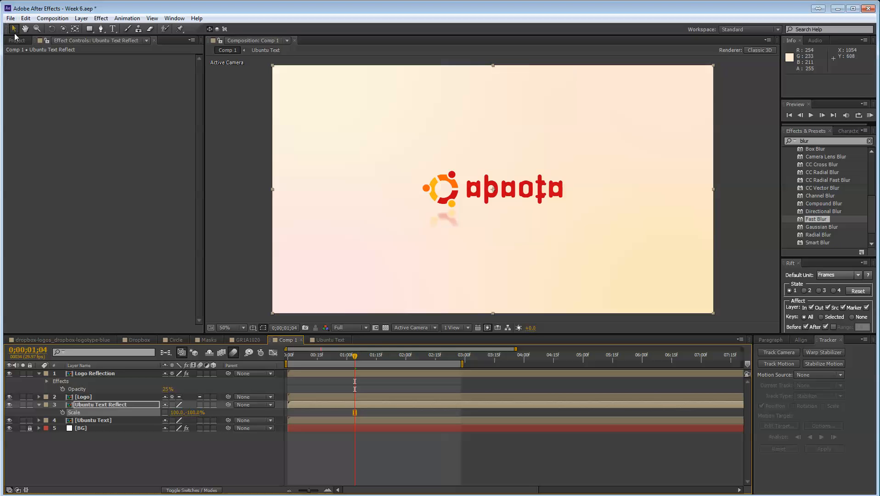
drag(510, 201, 513, 231)
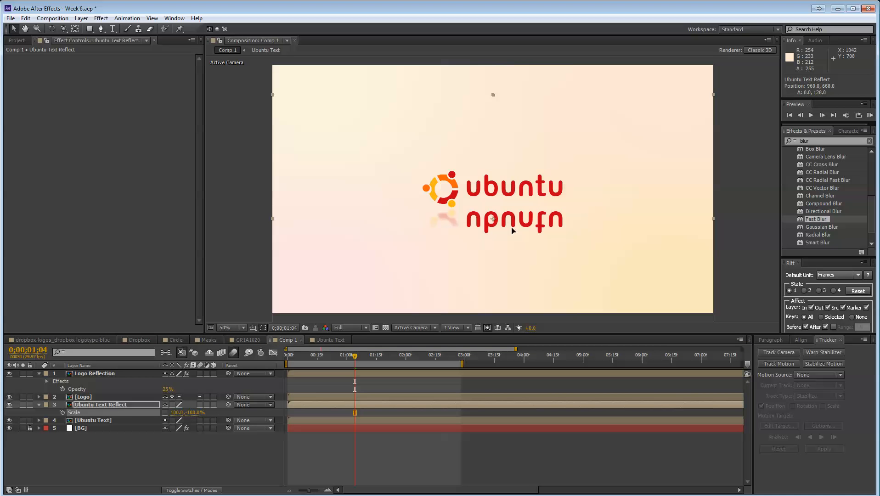
Step: Draw a wide rectangular mask keeping only the upper part of Ubuntu Text Reflect, and feather it by 52 pixels
click(90, 28)
drag(227, 79, 814, 217)
key(m)
key(m)
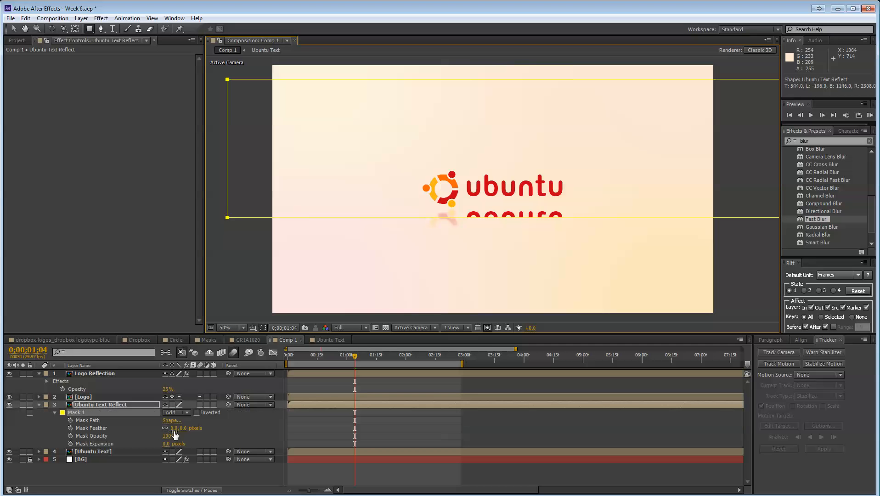
drag(177, 428, 209, 434)
key(v)
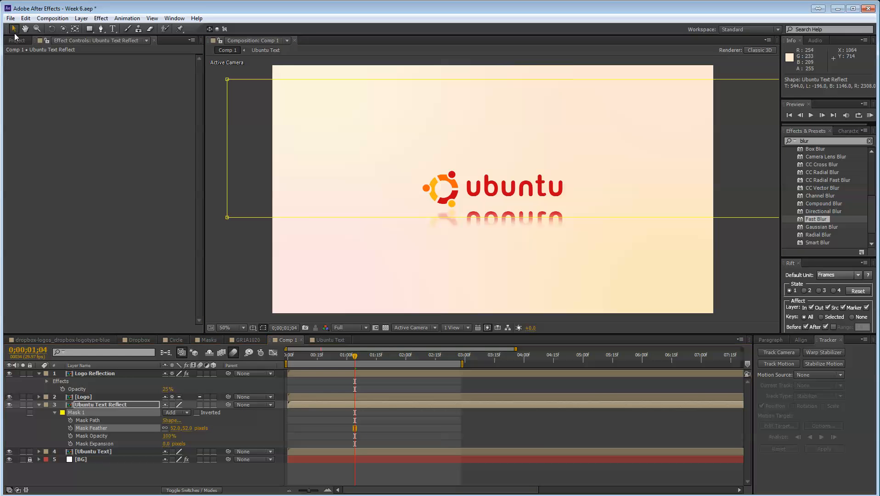
Step: Set the opacity of the Ubuntu Text Reflect layer to 25%
key(t)
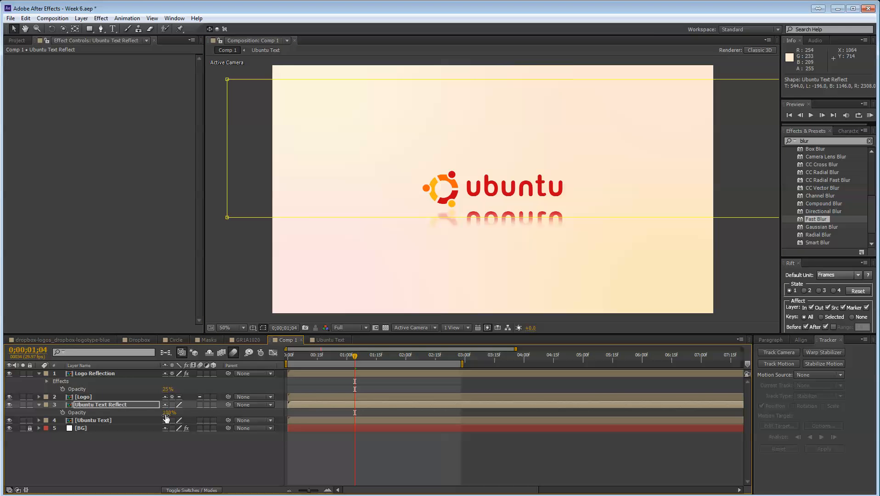
click(116, 404)
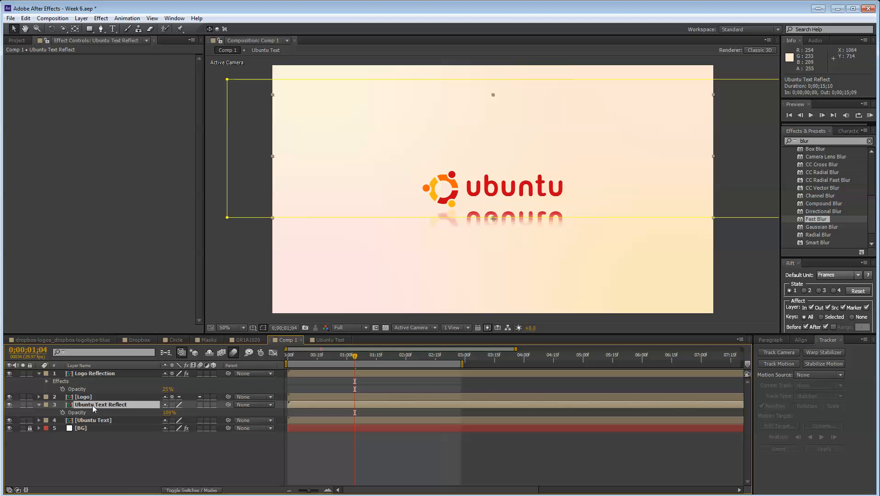
key(t)
key(t)
key(t)
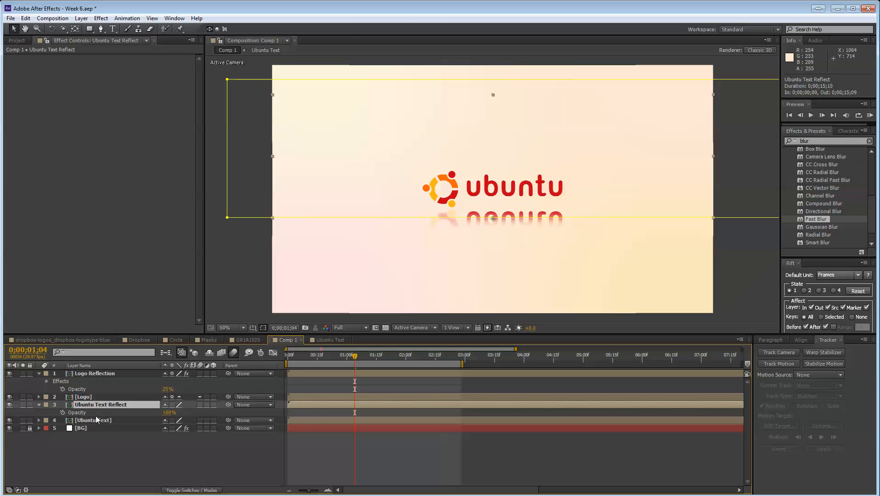
click(169, 412)
key(Return)
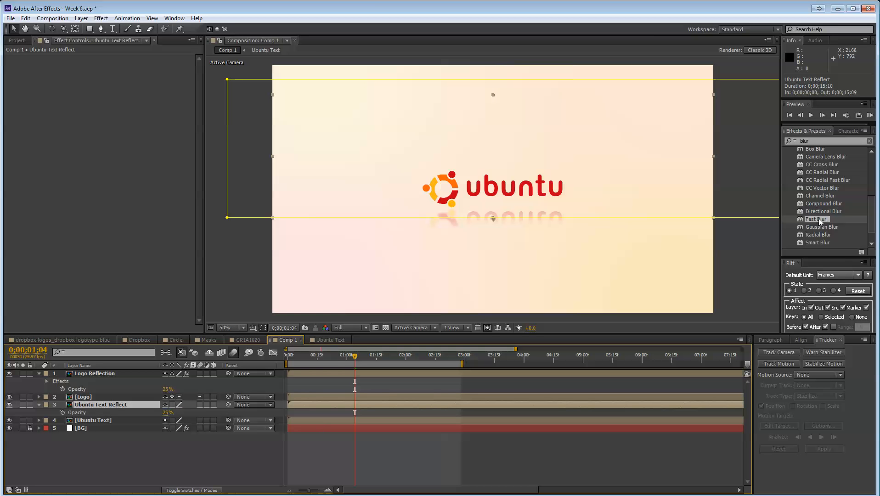
Step: Apply Fast Blur to Ubuntu Text Reflect with a Blurriness of 10
drag(820, 221, 98, 407)
click(115, 66)
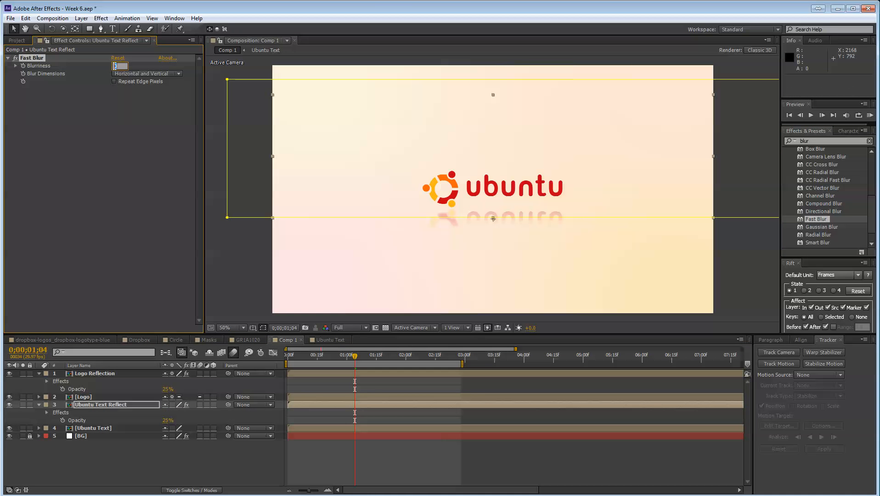
text(10)
key(Return)
Step: Play a RAM preview of the logo and text animation with both reflections in Comp 1
click(224, 467)
mouse_move(357, 354)
mouse_down()
mouse_move(312, 353)
mouse_move(298, 342)
mouse_move(353, 340)
mouse_move(303, 341)
mouse_move(334, 338)
mouse_move(350, 348)
mouse_up()
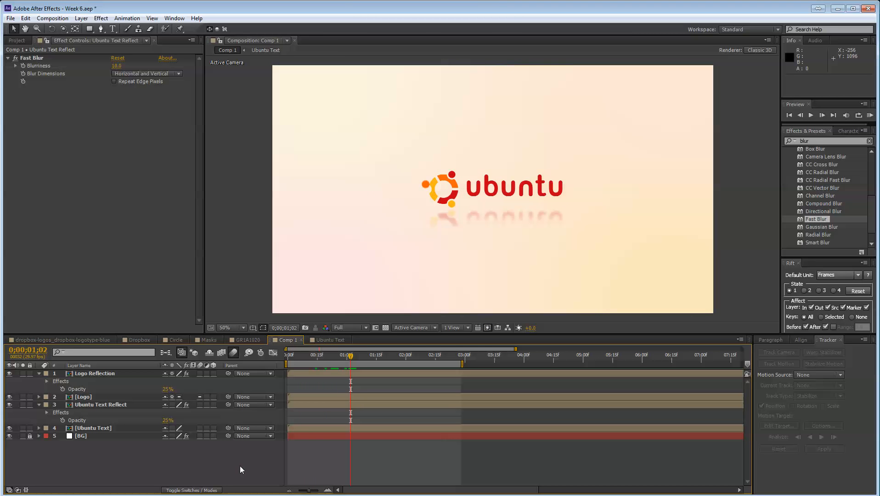
key(KP_0)
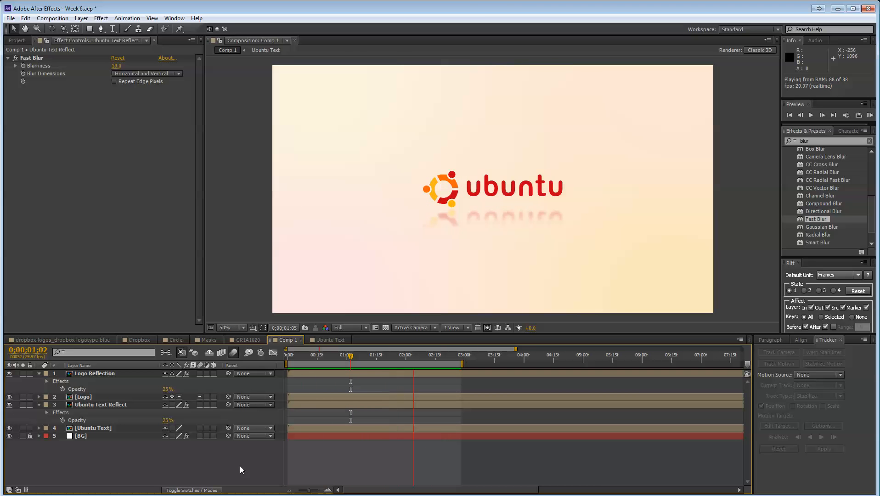
key(space)
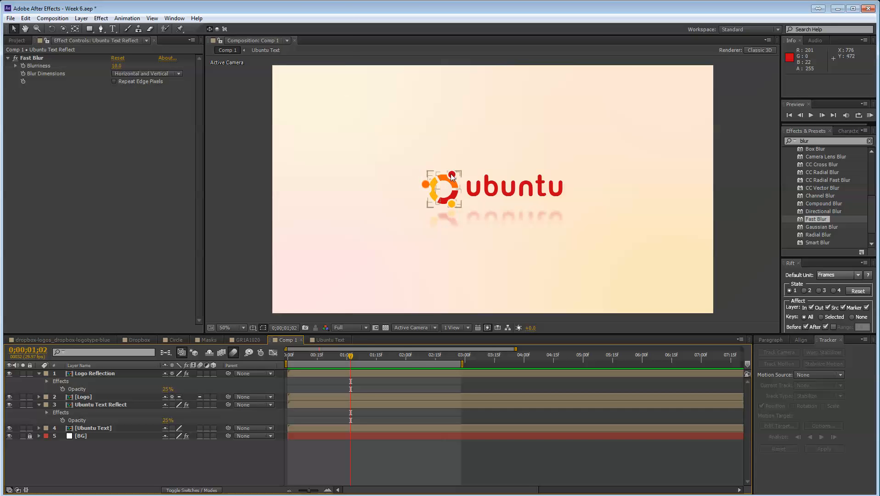
Step: Scrub through Comp 1 and examine the logo and its reflection up close around 0;00;01;04
mouse_move(348, 356)
mouse_down()
mouse_move(305, 355)
mouse_move(389, 369)
mouse_move(282, 356)
mouse_move(356, 365)
mouse_up()
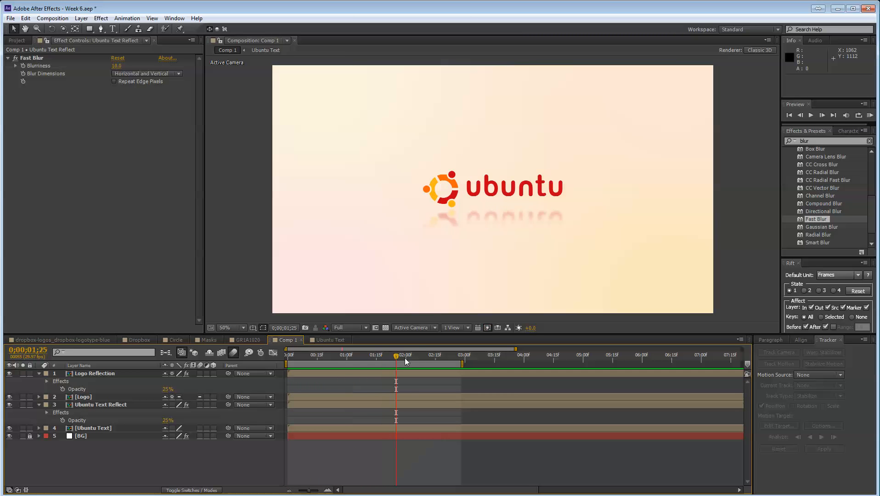
drag(426, 358, 354, 363)
click(450, 197)
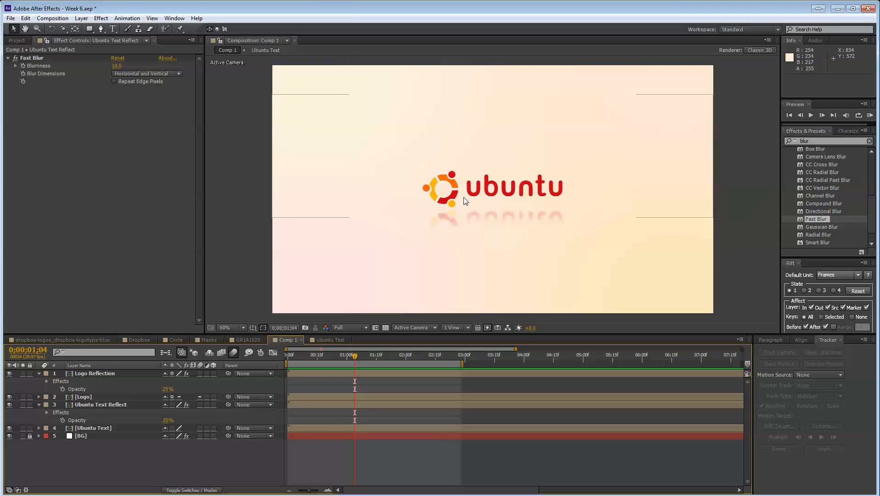
click(374, 479)
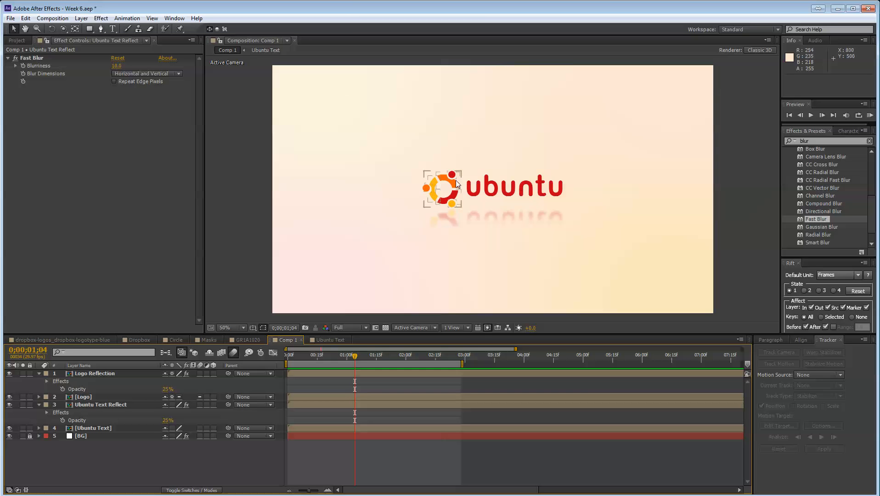
scroll(449, 175, up, 4)
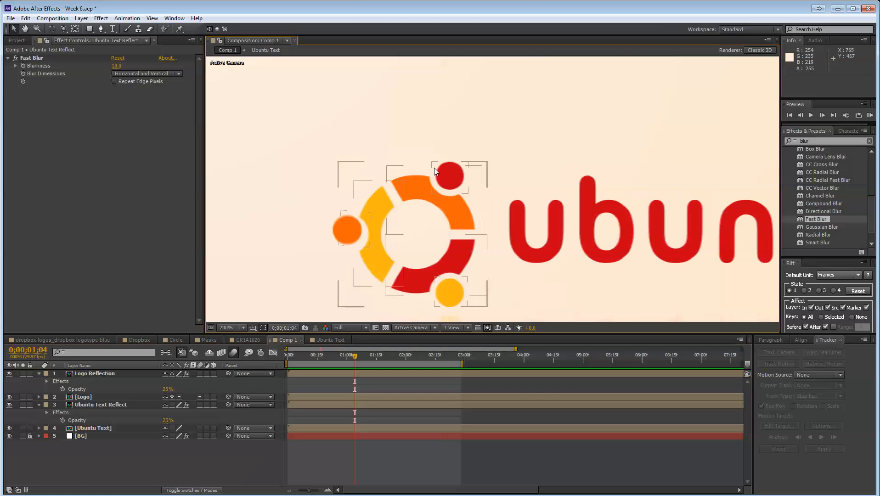
scroll(450, 200, down, 4)
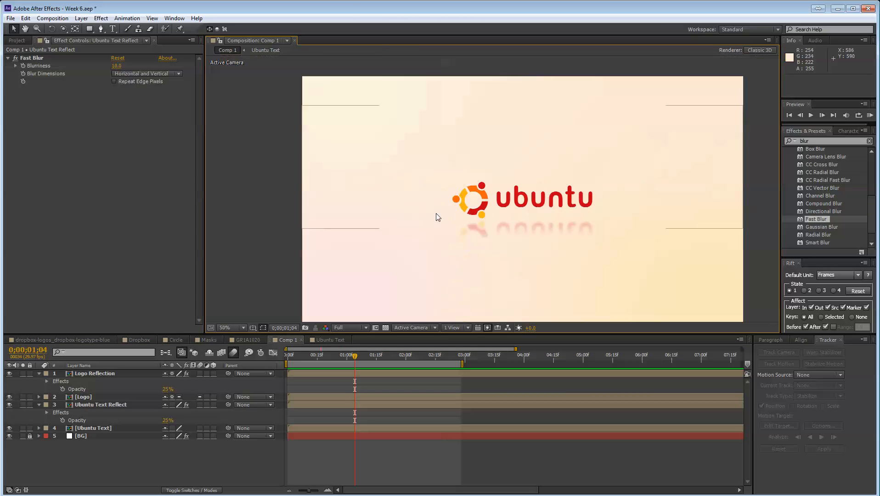
click(243, 327)
click(236, 348)
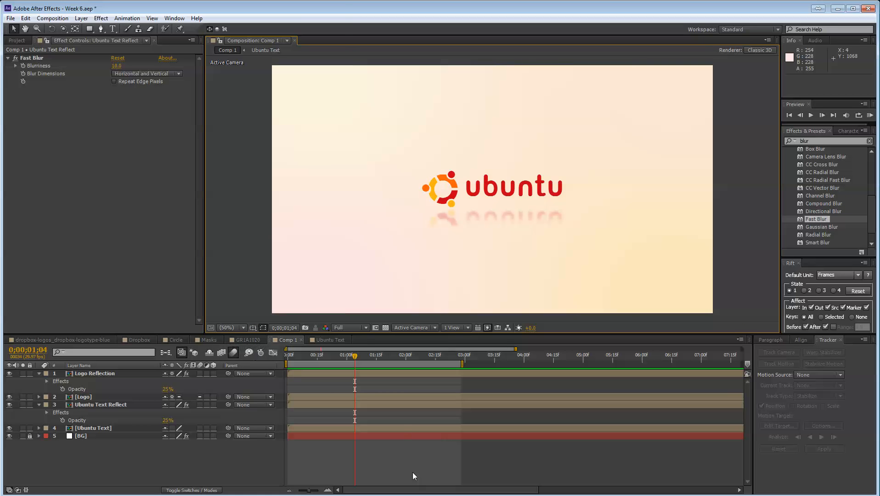
Step: Collapse the expanded properties of all unlocked layers in Comp 1 and leave nothing selected
key(ctrl+a)
key(u)
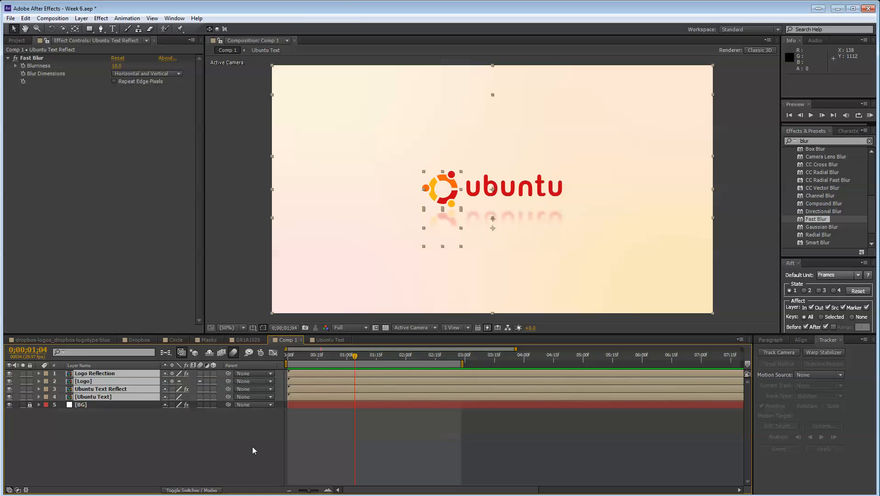
click(252, 447)
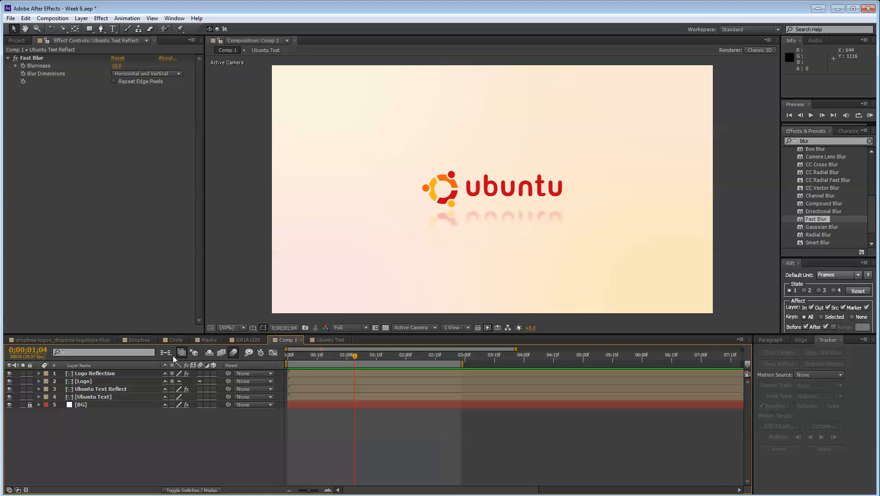
Step: Preview the finished reflection animation in the Dropbox composition for comparison, and return to Comp 1
click(140, 340)
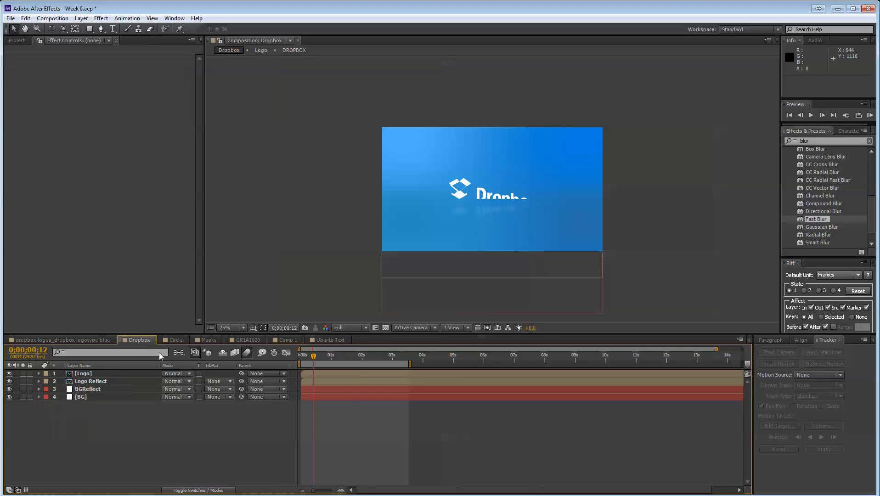
key(KP_0)
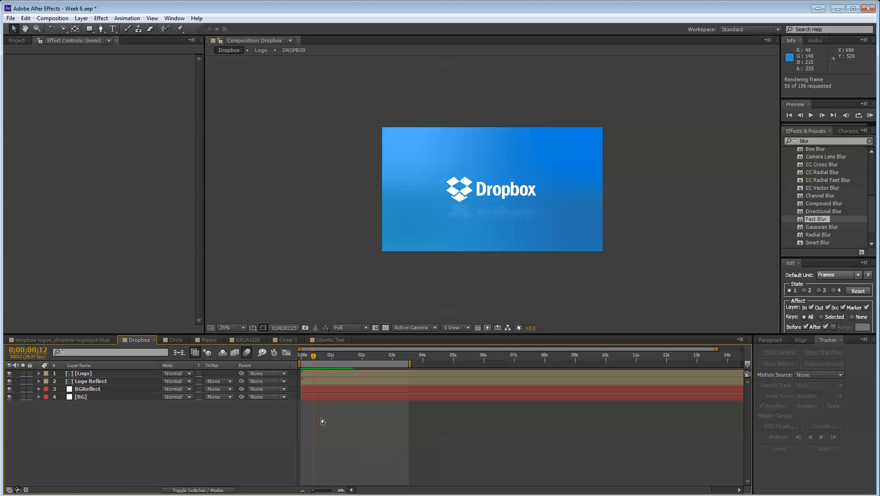
click(333, 342)
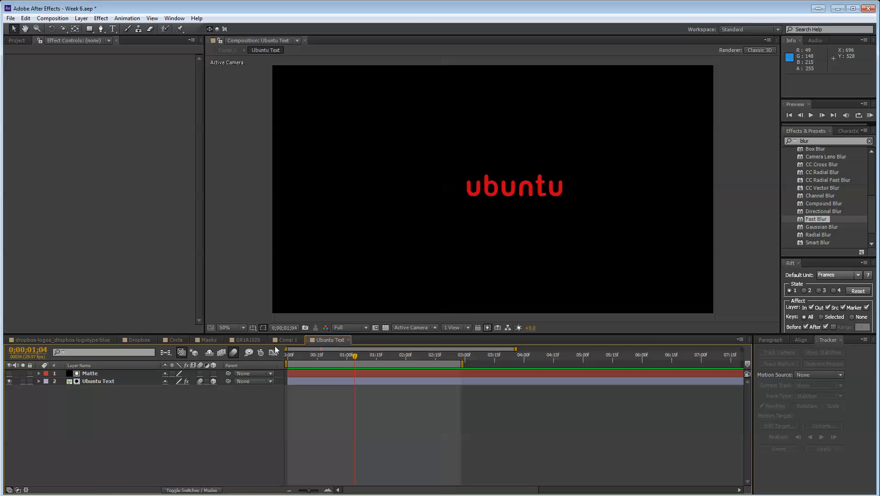
click(287, 340)
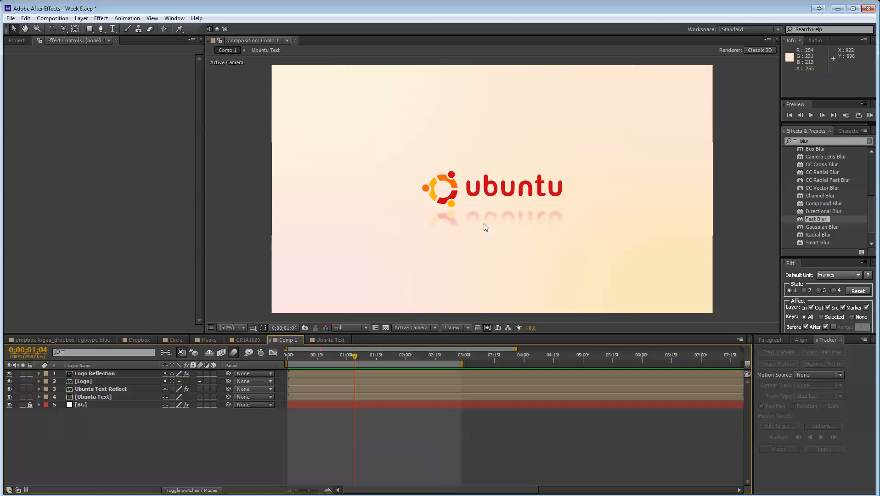
Step: Delete the Ubuntu Text Reflect and Logo Reflection layers from Comp 1
click(102, 390)
key(Delete)
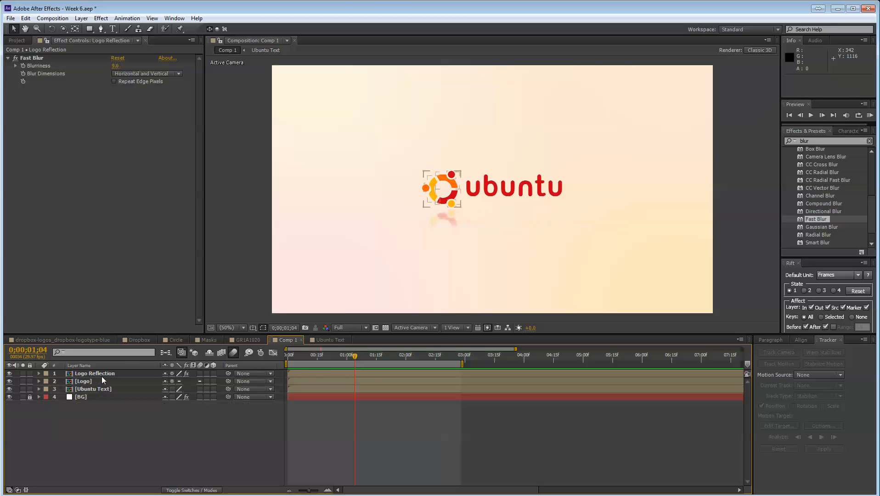
click(102, 375)
key(Delete)
Step: Open the Ubuntu Text precomp, delete its Matte layer, and show the blending mode and track matte columns
click(102, 381)
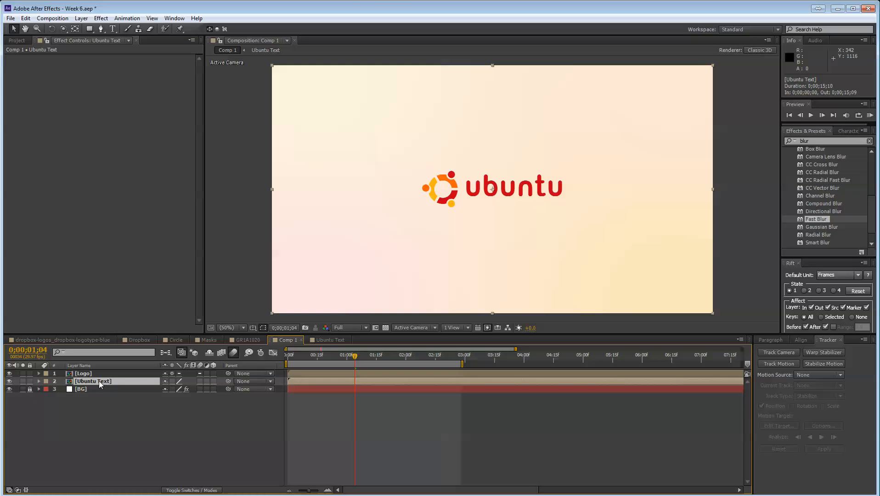
double_click(99, 381)
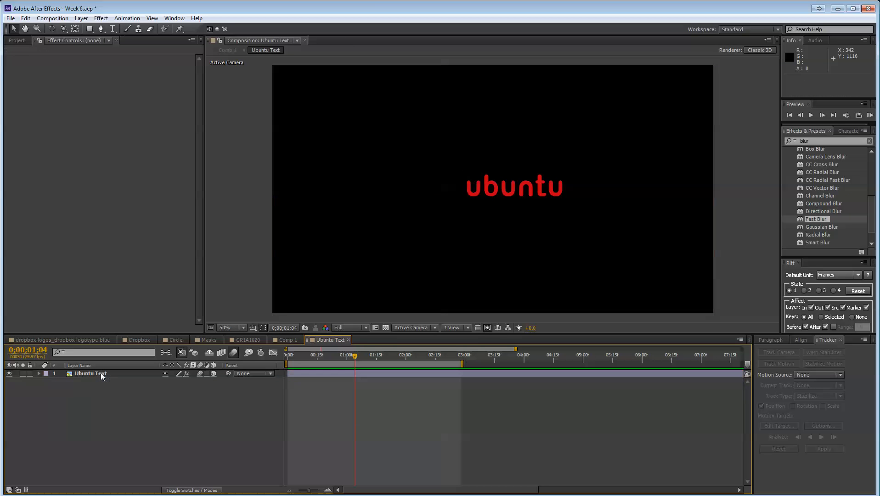
click(102, 374)
click(213, 391)
click(197, 490)
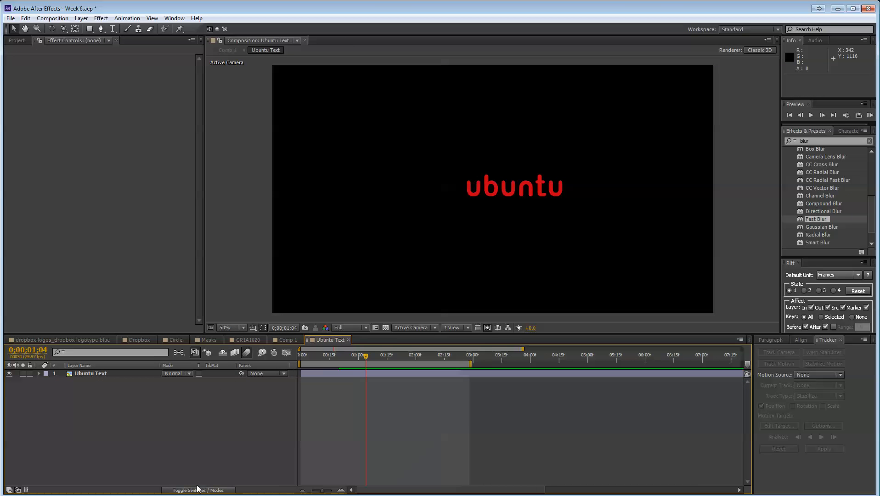
Step: Remove the Position keyframes from the Ubuntu Text layer, leaving it at 744.5, 539.5, 0.0
drag(366, 357, 288, 360)
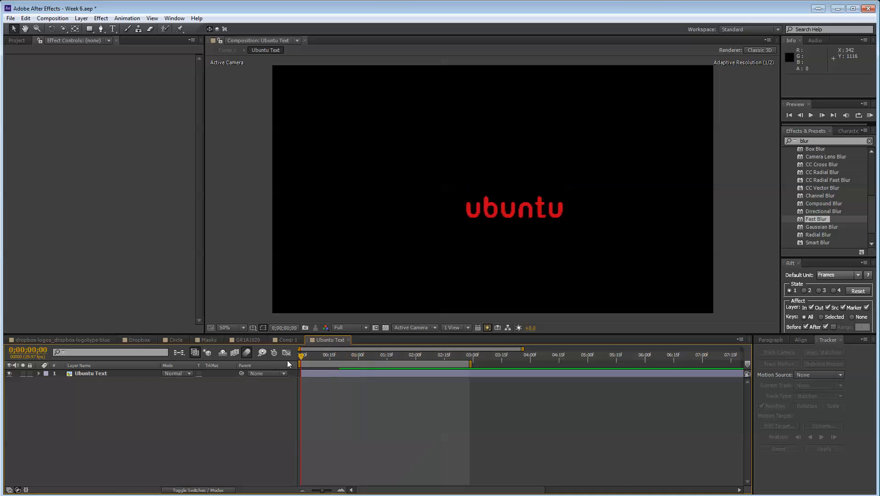
click(120, 375)
key(p)
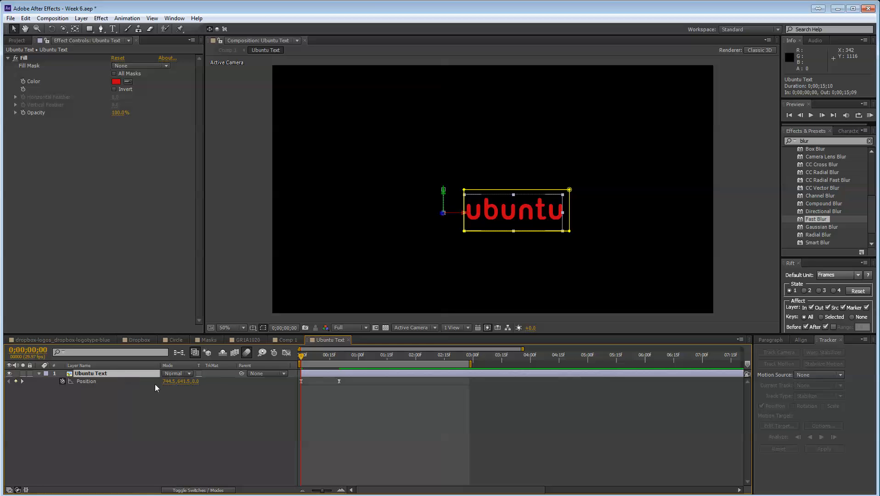
click(349, 392)
click(339, 382)
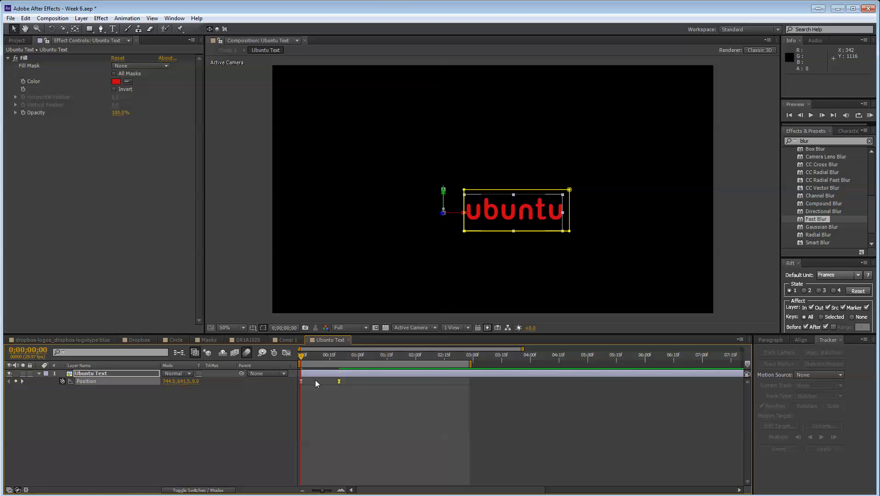
key(ctrl+z)
key(ctrl+z)
key(ctrl+z)
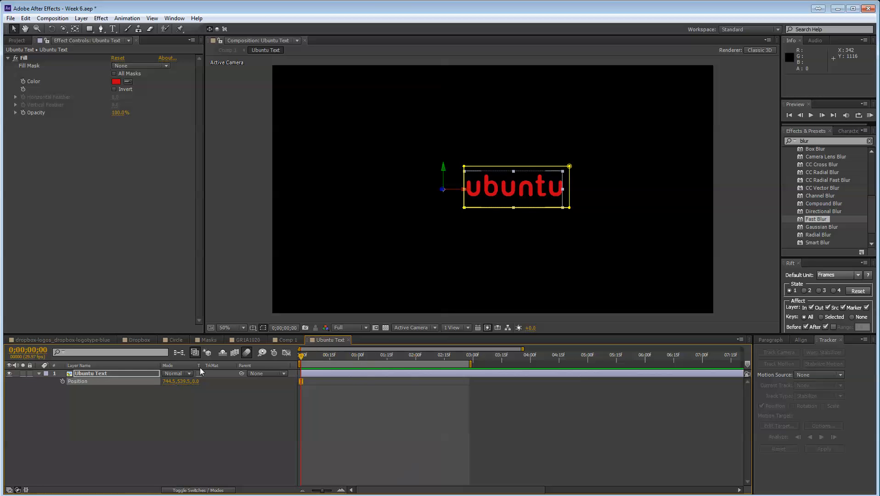
Step: Return to Comp 1 and examine the logo and text without reflections up close at 0;00;01;05
click(285, 340)
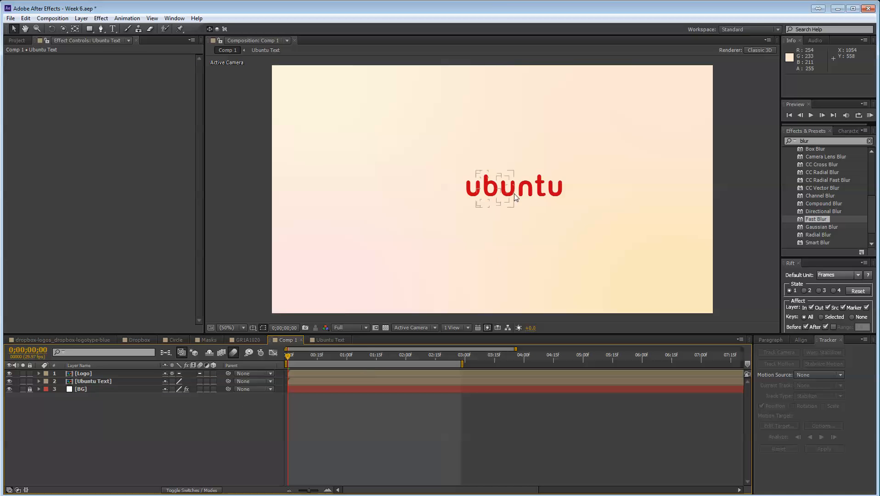
click(524, 194)
click(353, 382)
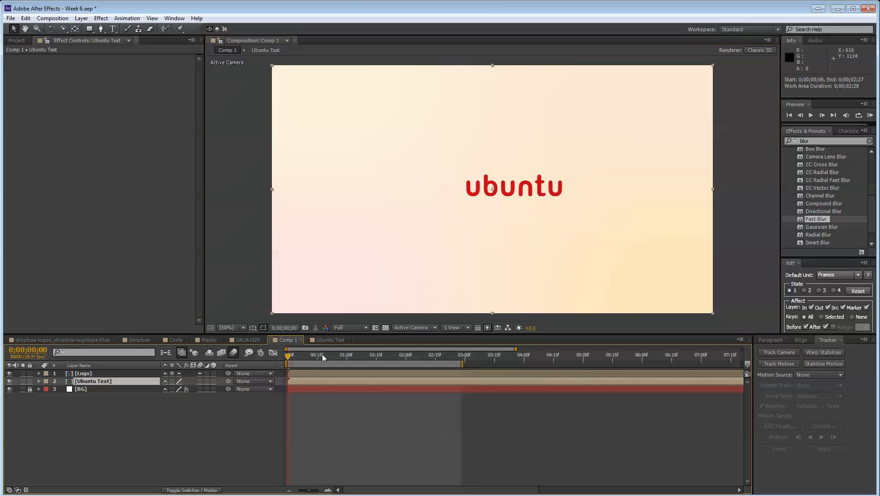
drag(291, 356, 356, 354)
scroll(484, 191, up, 3)
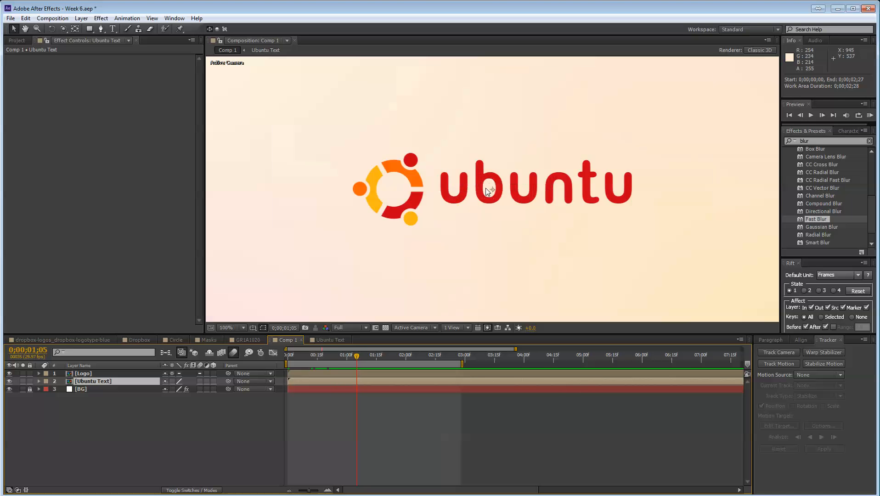
scroll(484, 191, down, 1)
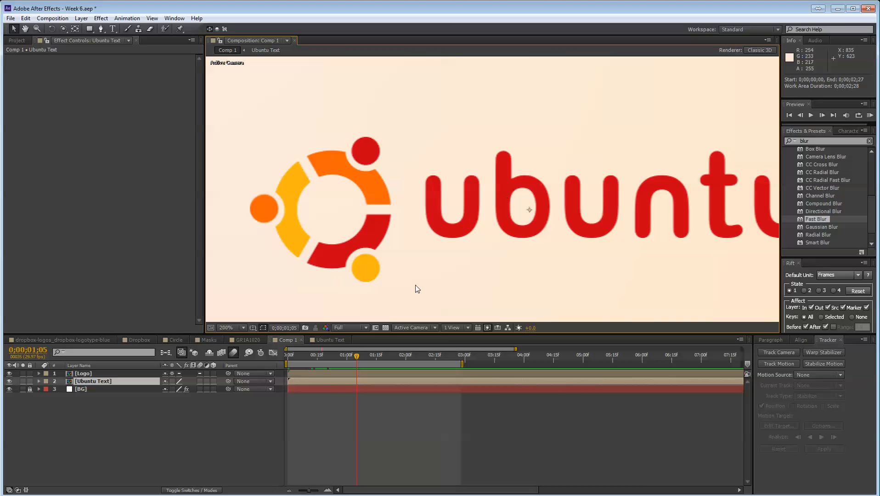
scroll(498, 203, down, 1)
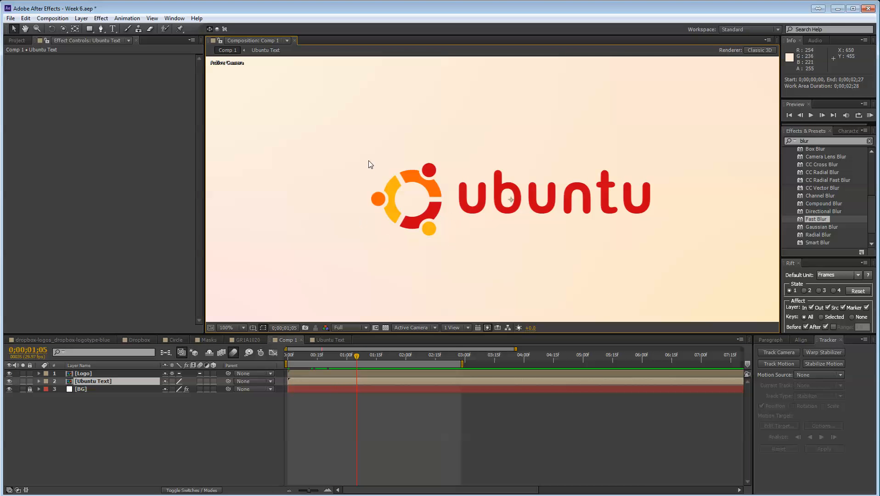
Step: Copy the Ubuntu Text layer from inside the Ubuntu Text precomp
double_click(109, 382)
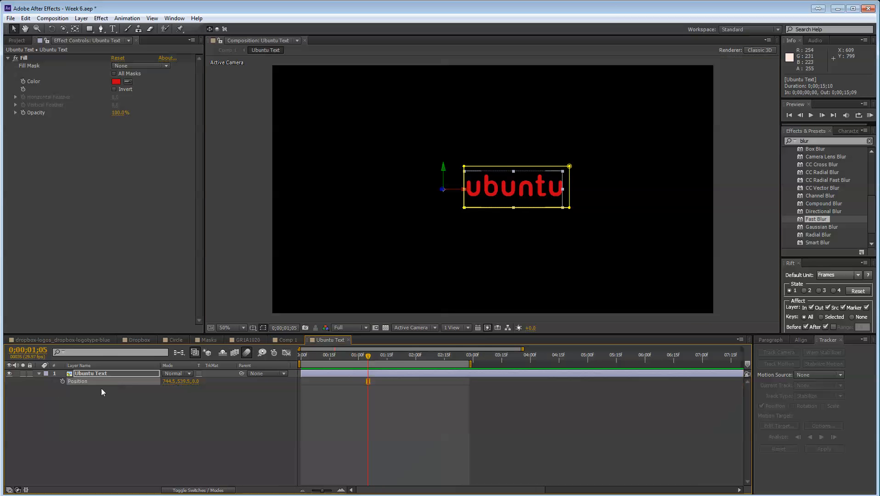
click(95, 373)
key(ctrl+c)
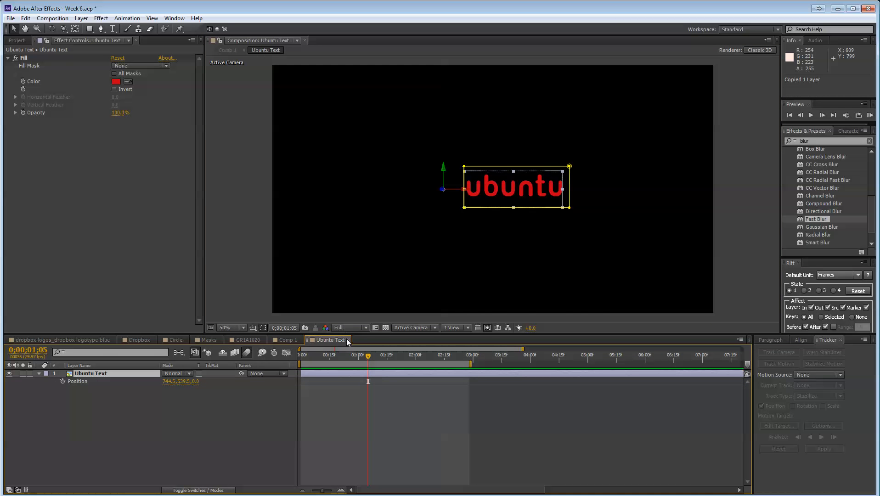
Step: Paste the copied Ubuntu Text layer into Comp 1 and delete the original Ubuntu Text precomp layer there
click(347, 340)
key(ctrl+v)
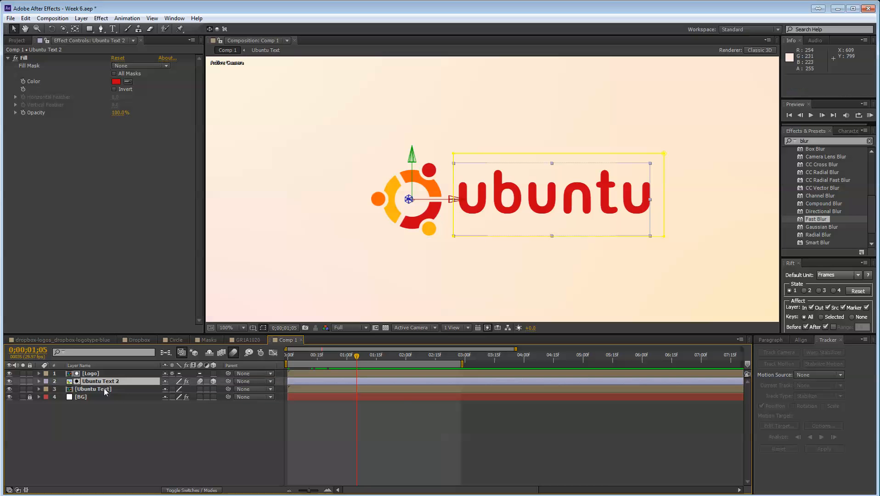
click(103, 389)
key(Delete)
click(106, 381)
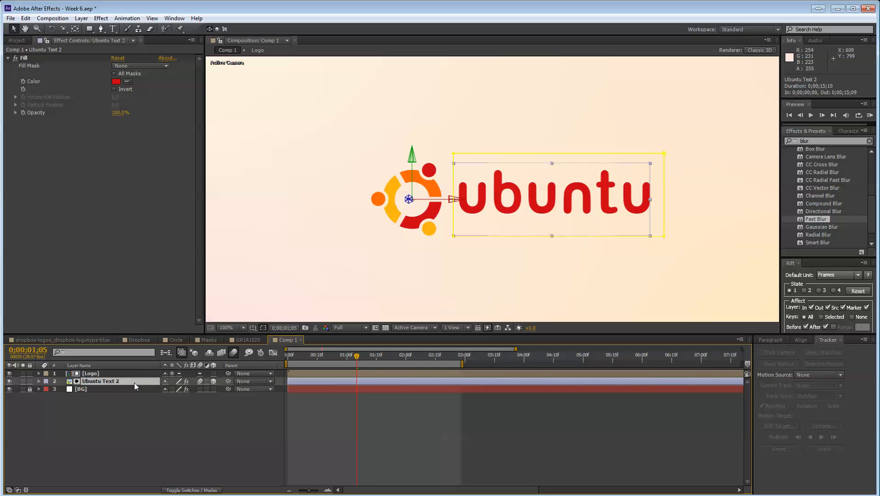
Step: Show the blending mode and track matte columns for the layers in Comp 1
click(203, 490)
click(218, 381)
click(136, 419)
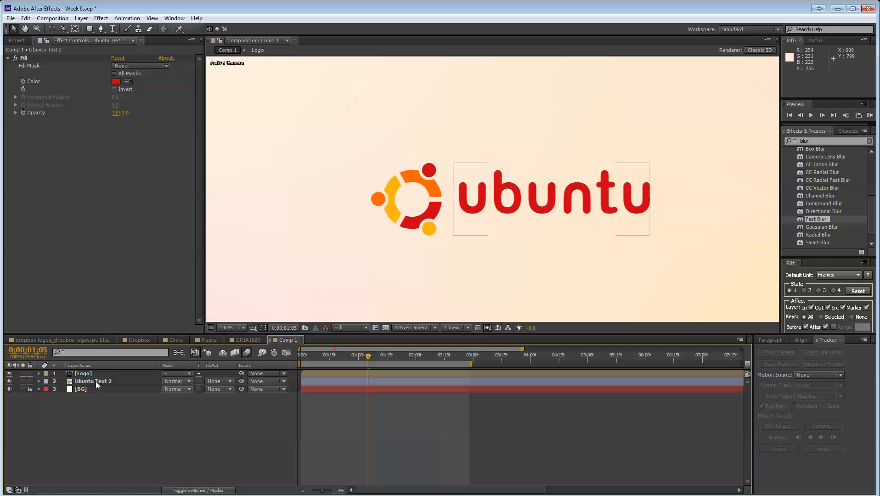
Step: Move the anchor point of the Ubuntu Text 2 layer to the centre of the word without shifting the text
drag(95, 381, 505, 204)
key(ctrl+z)
click(75, 28)
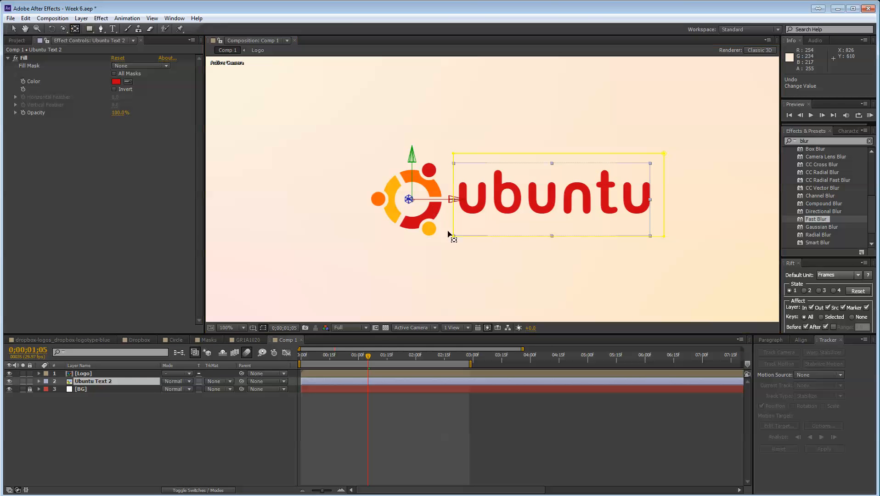
drag(409, 199, 553, 199)
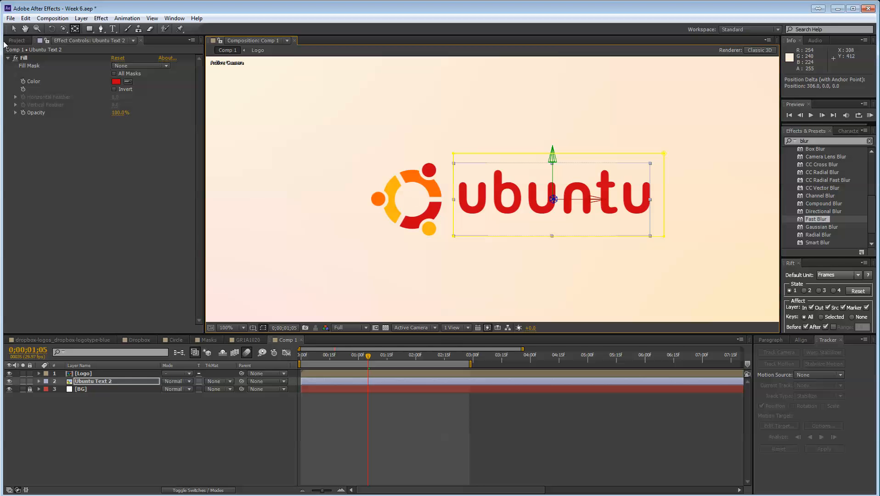
key(v)
click(116, 429)
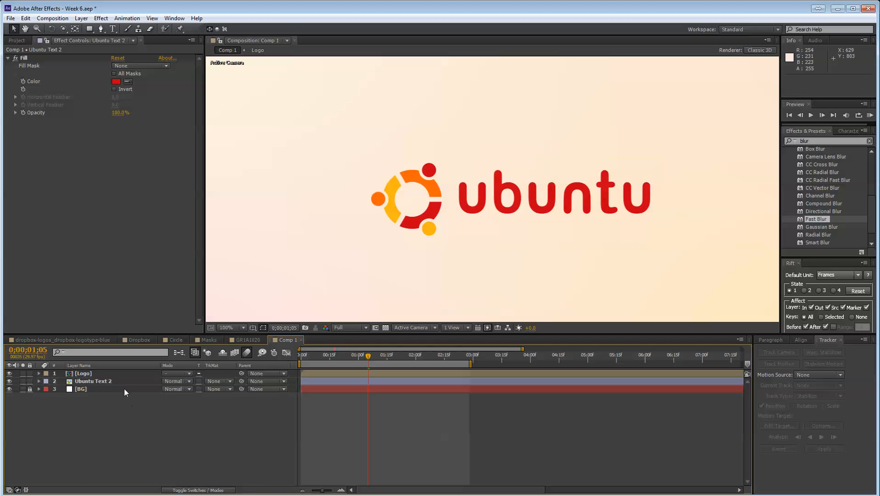
Step: Try sliding the Ubuntu Text 2 layer horizontally behind the logo, and undo the move
click(127, 383)
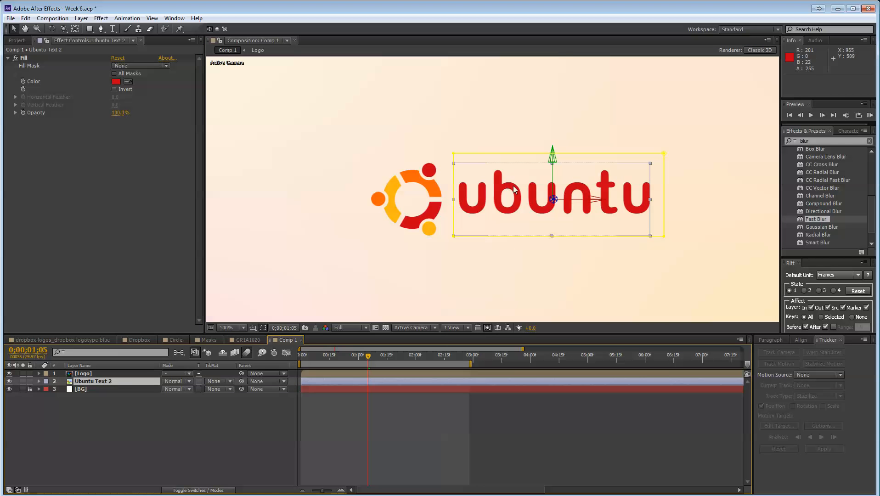
drag(514, 194, 302, 194)
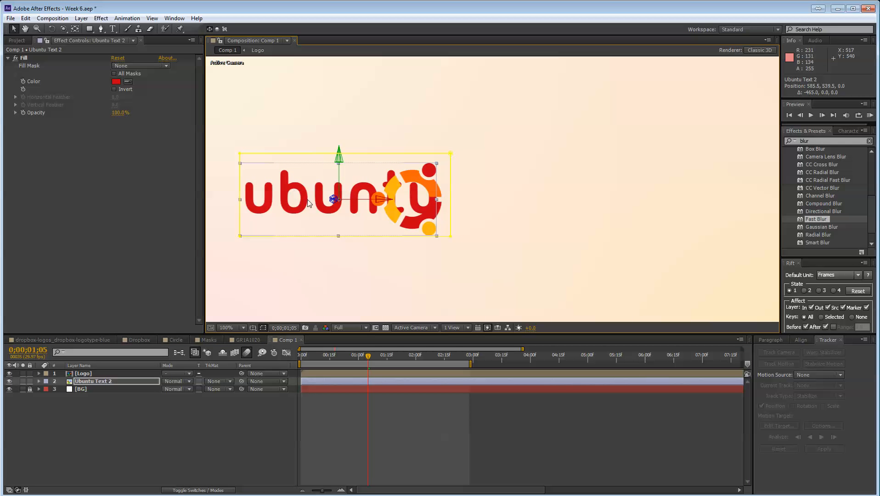
key(ctrl+z)
click(121, 418)
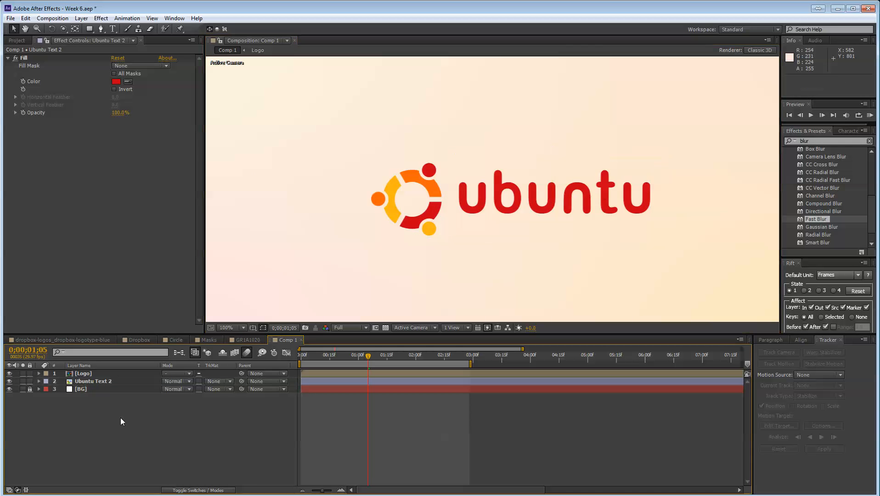
Step: Create a new black solid layer in Comp 1 with the default solid settings
right_click(136, 416)
mouse_move(156, 318)
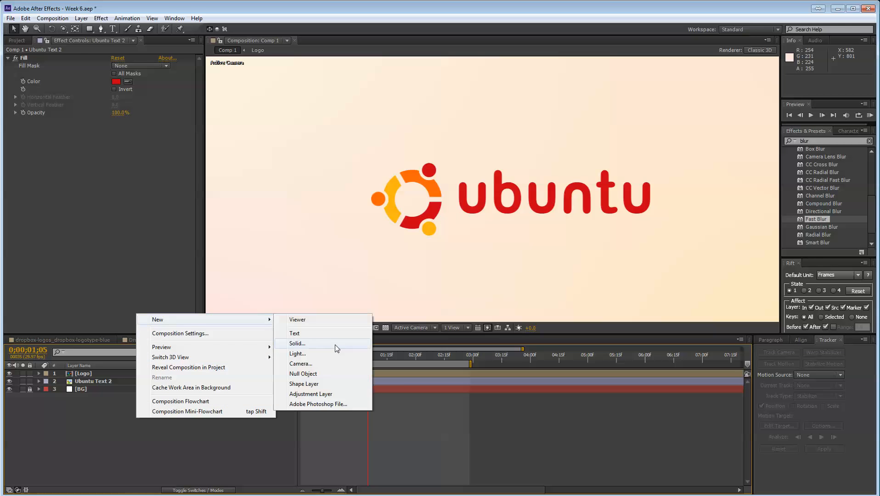
click(333, 348)
key(Return)
Step: Try sliding the black solid across the frame to cover and uncover the artwork, and undo the moves
drag(669, 186, 70, 231)
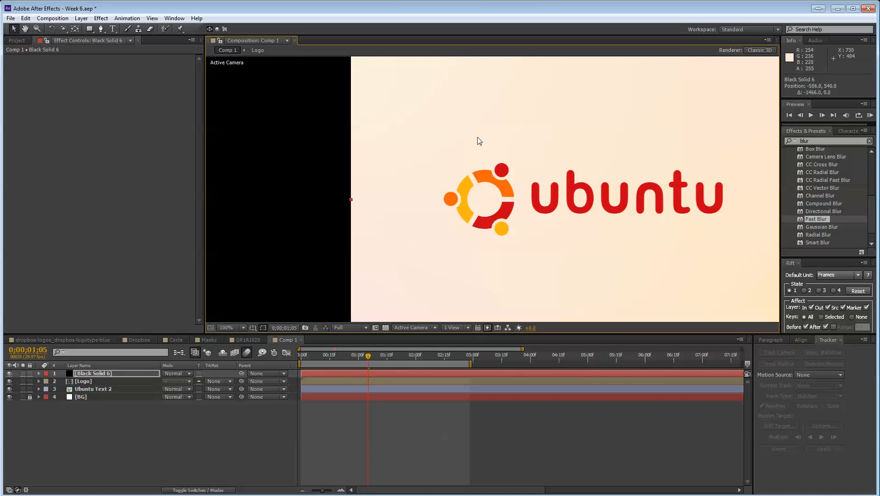
drag(289, 216, 820, 220)
scroll(597, 221, down, 1)
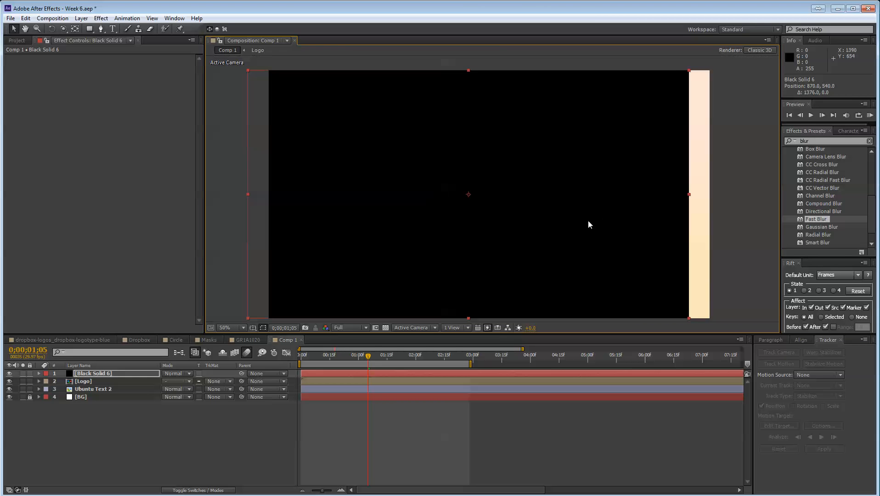
drag(522, 218, 546, 222)
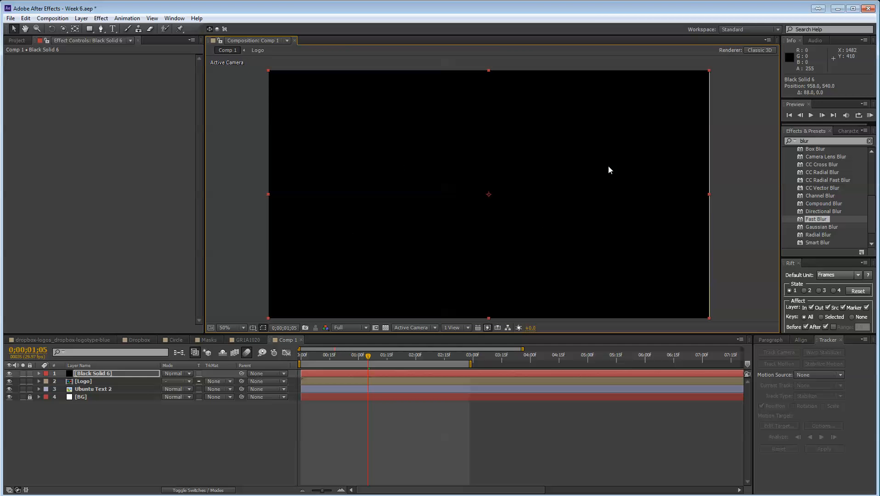
key(Right)
key(ctrl+z)
key(ctrl+z)
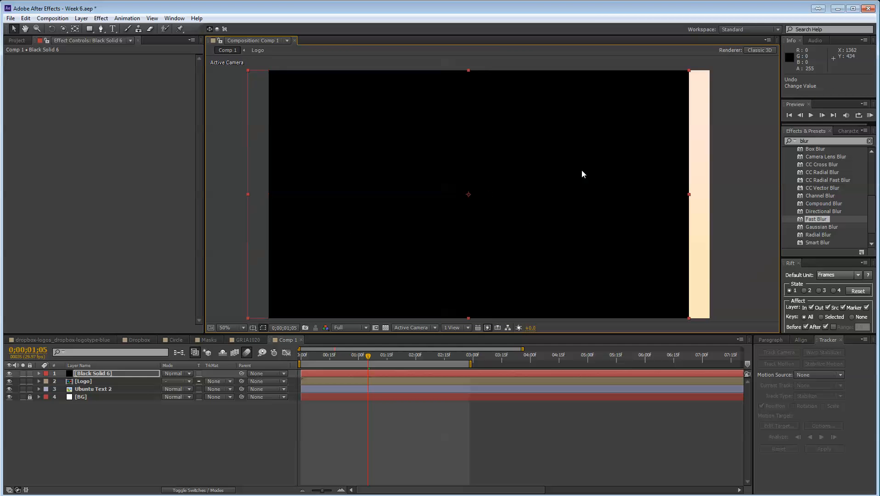
key(ctrl+z)
key(ctrl+shift+z)
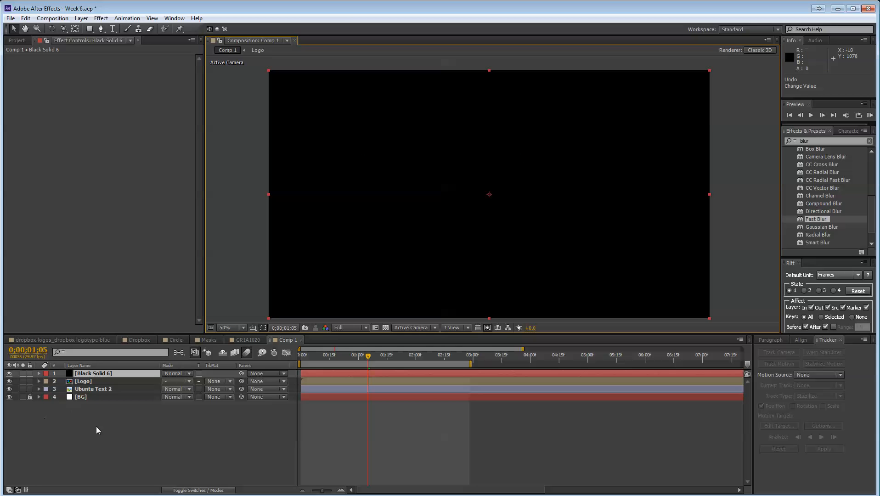
Step: Hide the black solid, frame the logo up close and activate the Pen tool
click(86, 374)
click(9, 373)
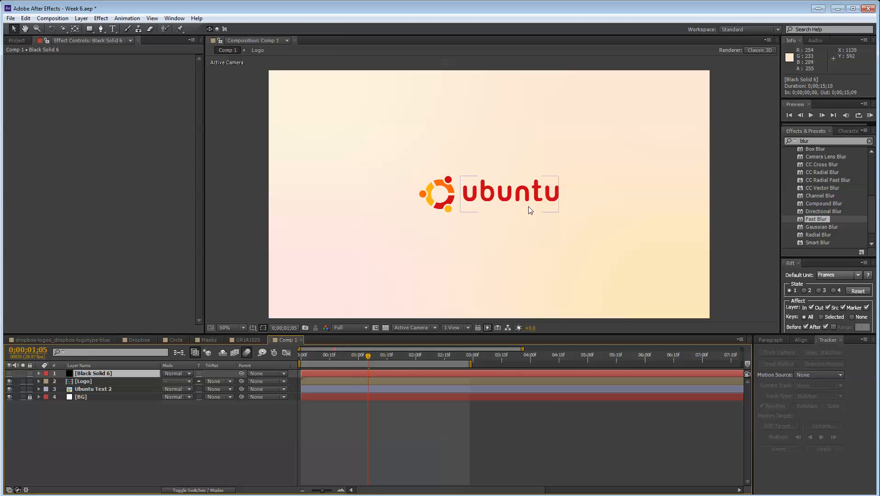
key(slash)
key(period)
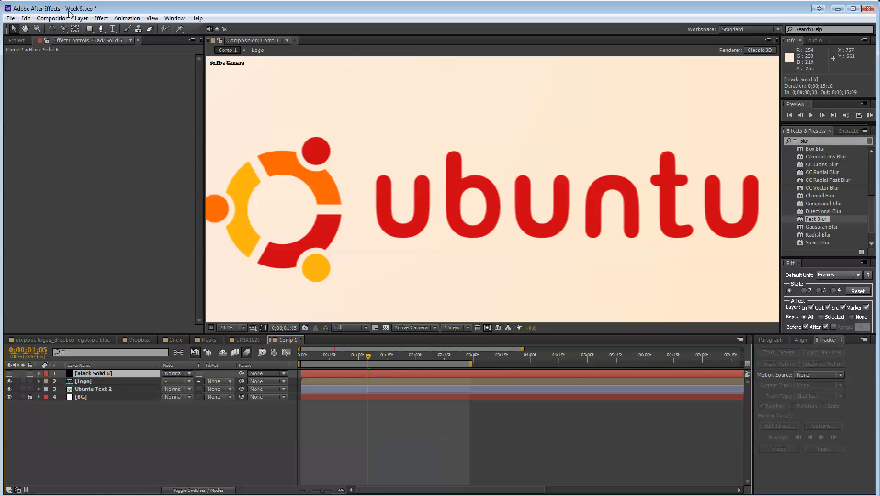
key(h)
drag(324, 232, 411, 179)
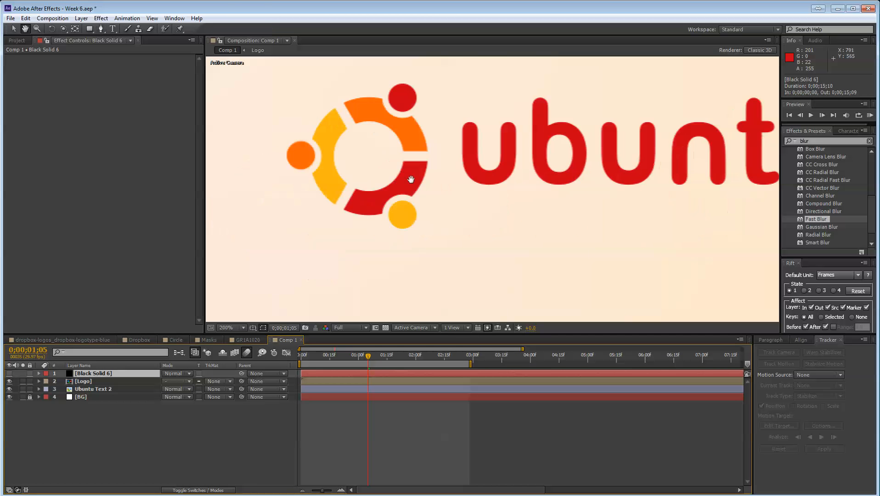
scroll(411, 180, up, 3)
key(g)
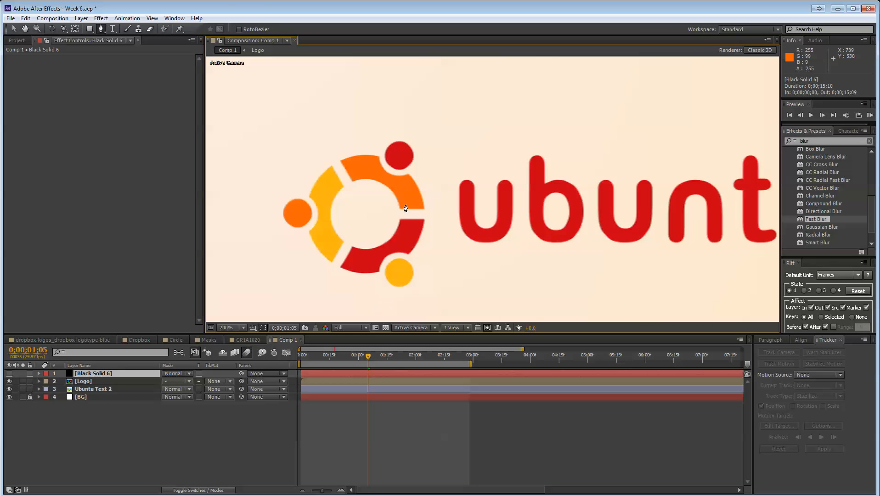
Step: Preview the logo animation and set the current time to 0;00;02;10
key(comma)
key(comma)
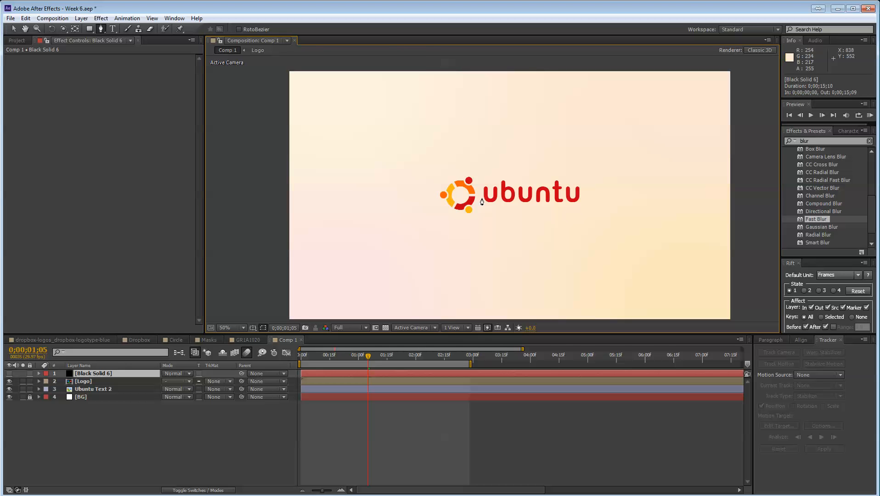
scroll(477, 209, up, 6)
drag(347, 197, 406, 91)
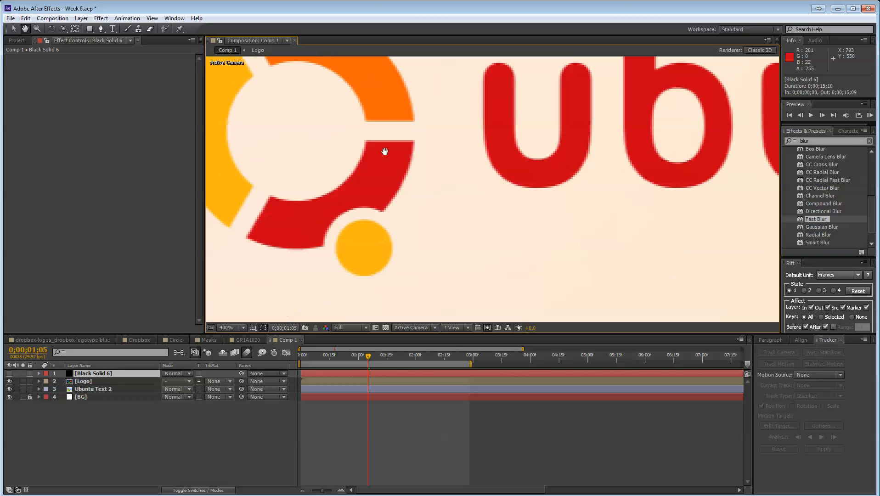
key(space)
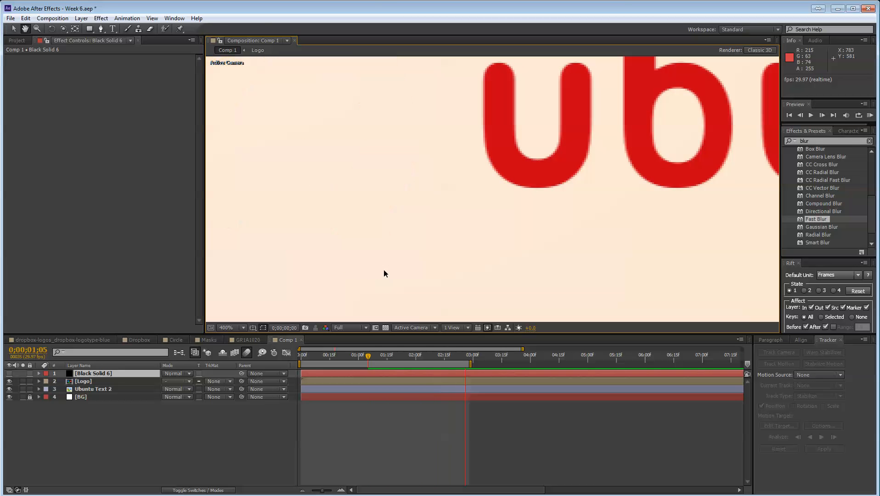
key(g)
drag(329, 359, 436, 355)
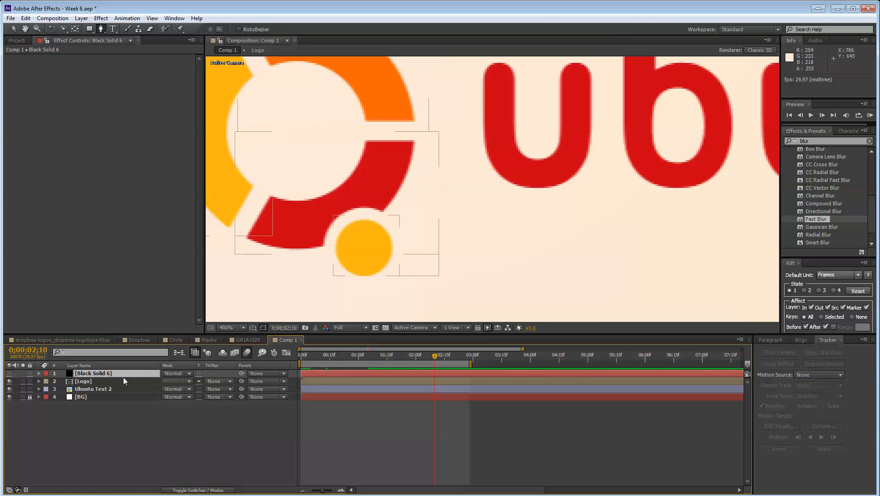
Step: Rename the black solid as Matte and place it between the Logo and Ubuntu Text 2 layers
click(103, 373)
key(Return)
text(Matte)
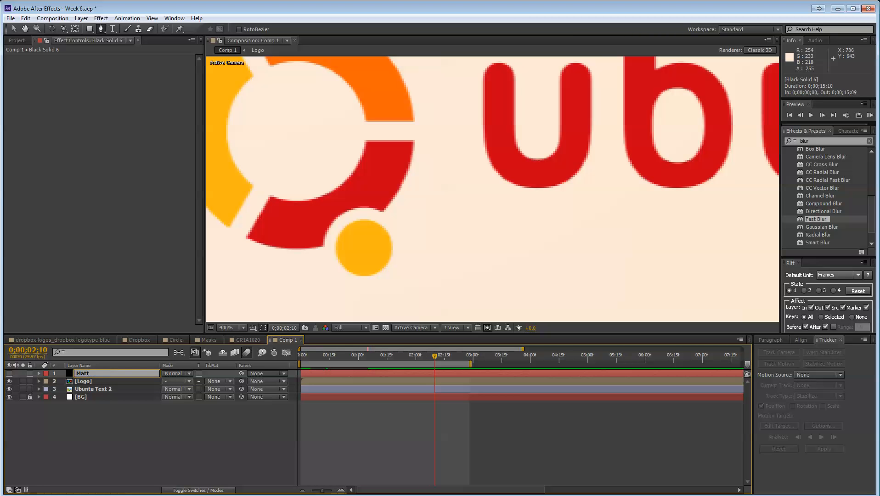
key(Return)
drag(105, 372, 111, 385)
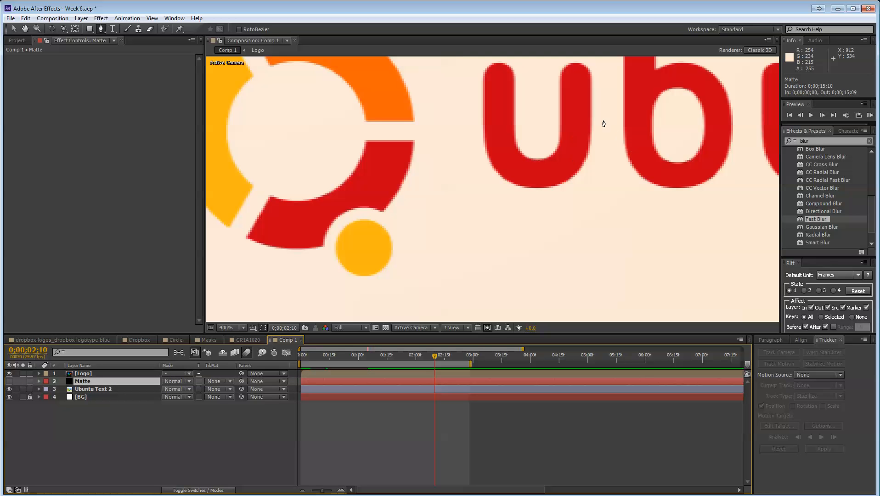
Step: Check the track matte options of the Ubuntu Text 2 layer, leaving the Matte layer selected
click(104, 381)
click(217, 389)
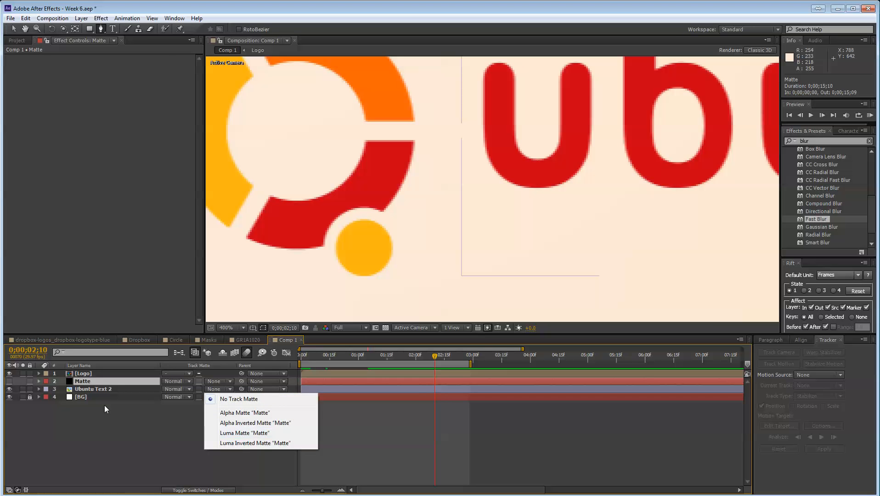
click(94, 389)
click(99, 381)
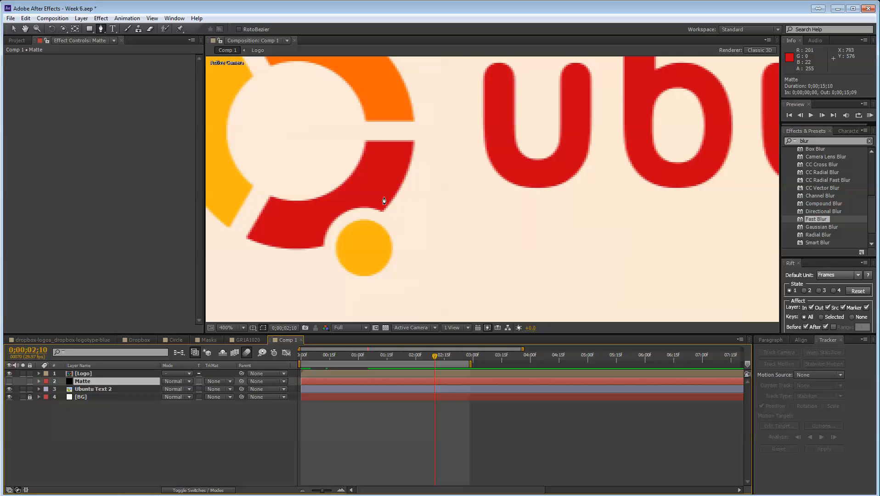
Step: Start a mask on the Matte layer, tracing the ring's outer edge from the yellow dot to the upper red dot
key(h)
drag(384, 201, 437, 237)
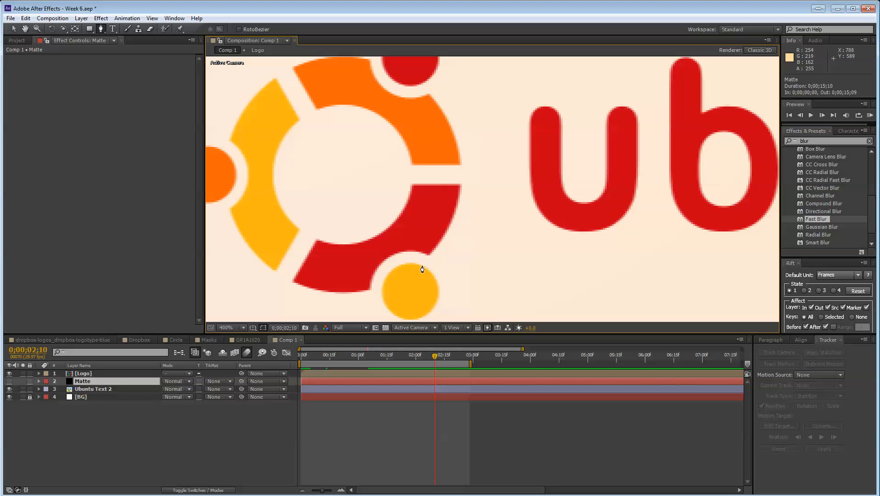
drag(422, 265, 446, 237)
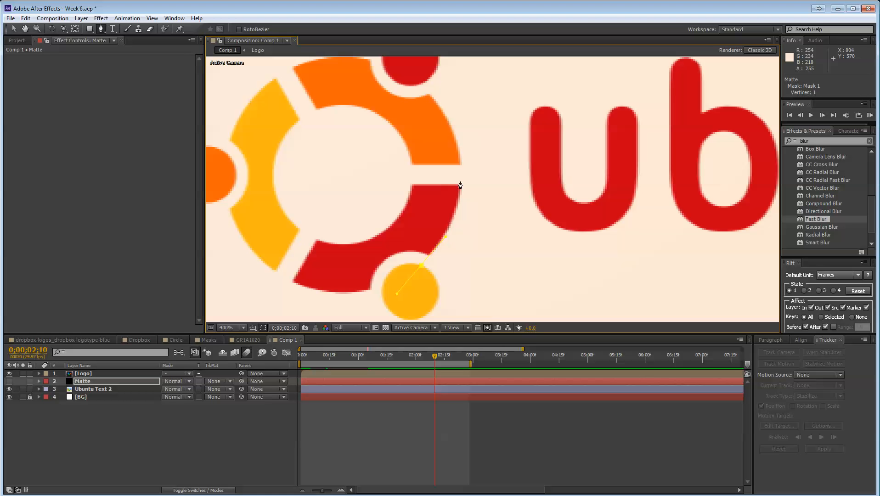
drag(461, 175, 457, 130)
drag(463, 124, 398, 221)
click(420, 92)
Step: Try curving the mask path around the red dot to a point above it, and undo that point
key(space)
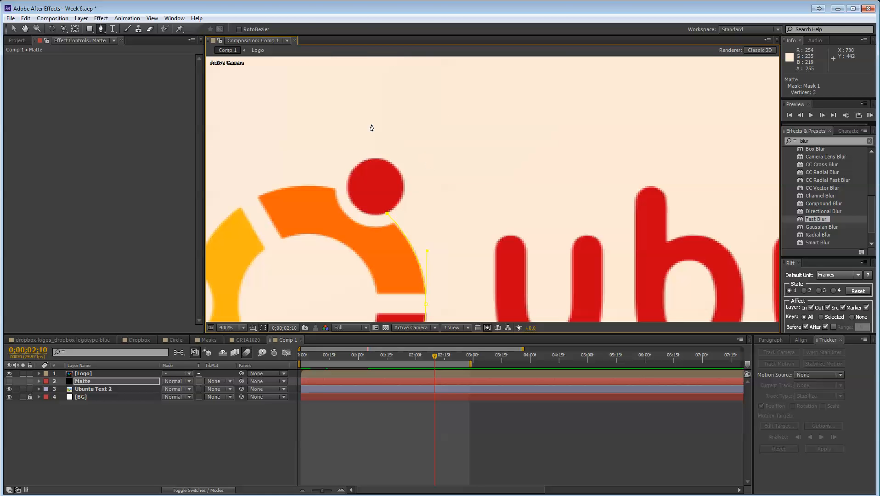
drag(380, 114, 339, 133)
key(space)
drag(402, 239, 332, 104)
key(ctrl+z)
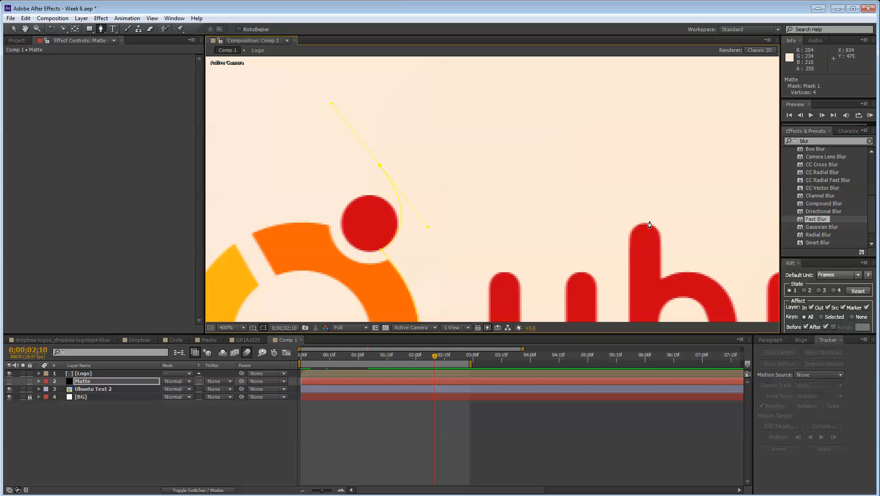
key(ctrl+z)
Step: Curve the Matte layer's mask path around the red dot's outer side to its topmost point
drag(371, 196, 317, 195)
click(381, 251)
drag(381, 251, 412, 235)
drag(422, 198, 422, 212)
scroll(417, 213, down, 10)
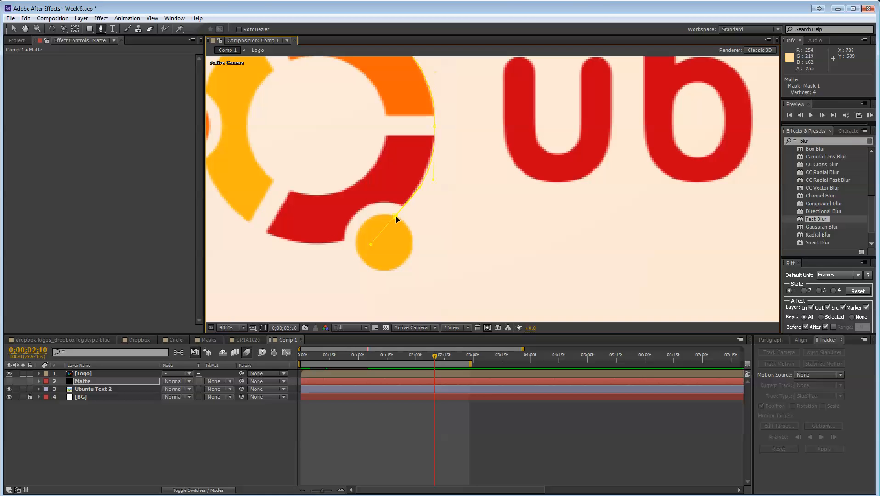
Step: Continue the mask path from its other end around the lower yellow dot to the dot's bottom point
drag(396, 216, 430, 185)
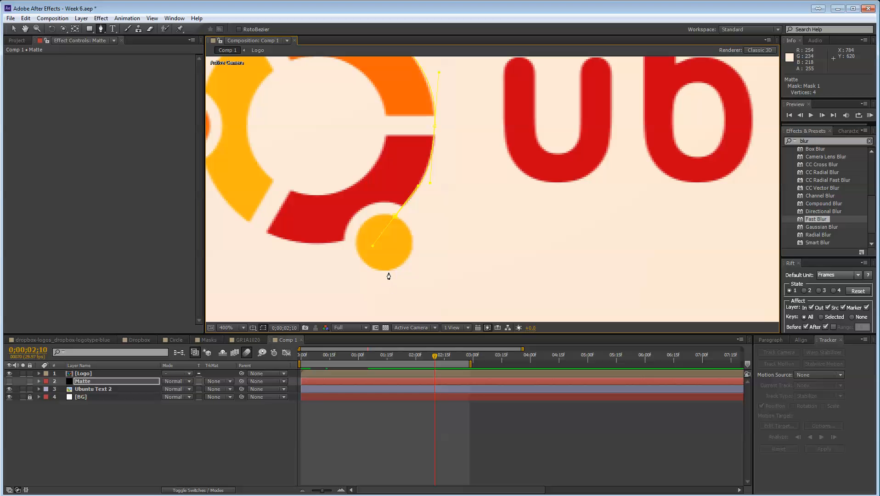
drag(386, 270, 427, 244)
scroll(437, 220, down, 4)
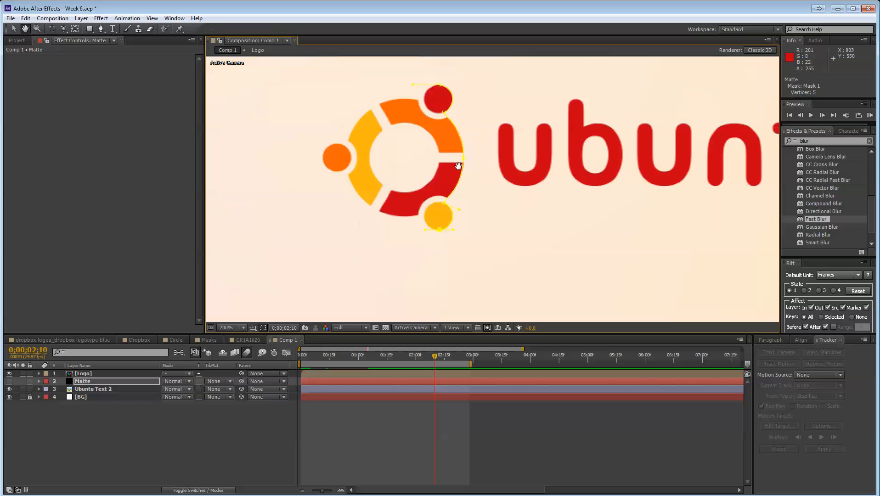
scroll(473, 256, down, 2)
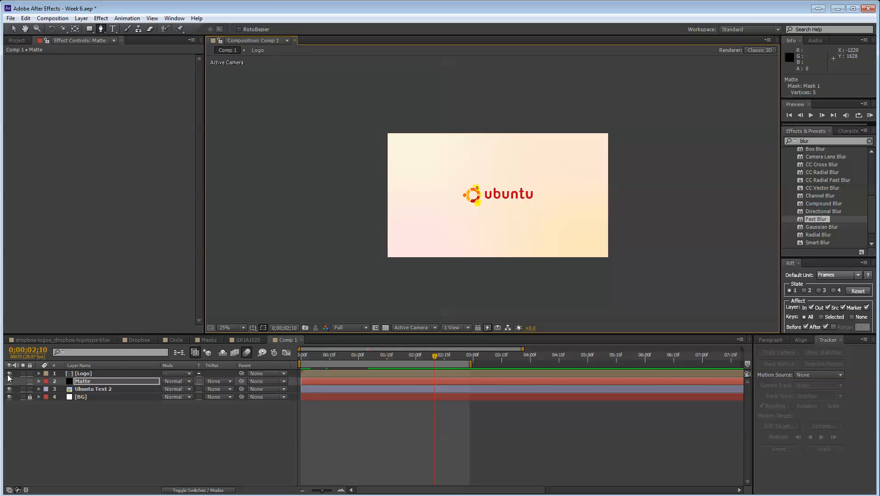
Step: Try extending the Matte layer's mask path from the yellow dot's bottom to a point below it, and undo that point
scroll(469, 228, up, 4)
key(h)
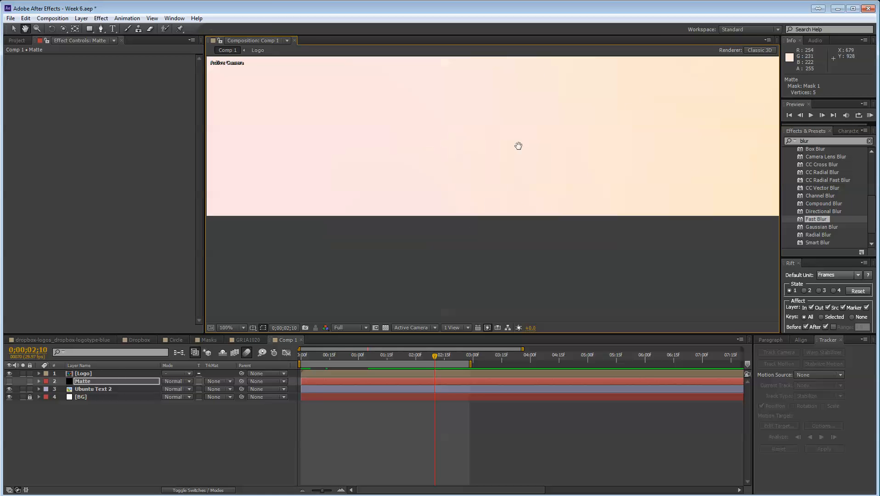
drag(518, 145, 489, 253)
key(g)
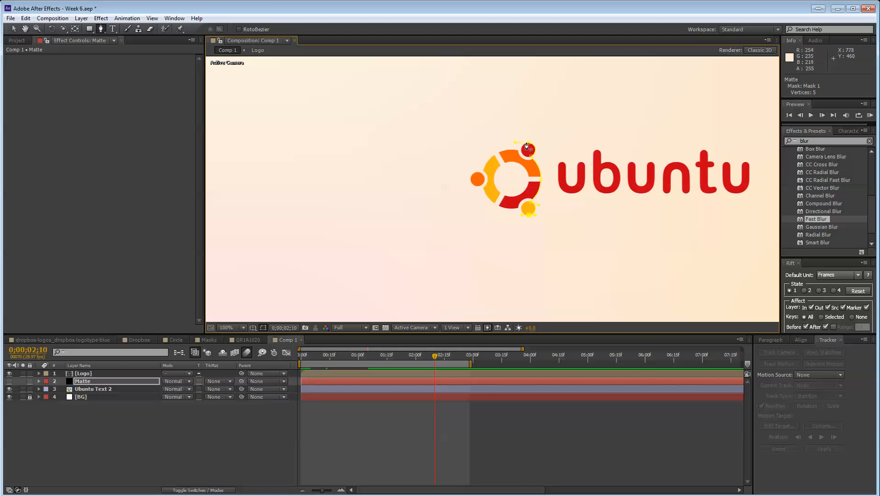
scroll(527, 146, up, 4)
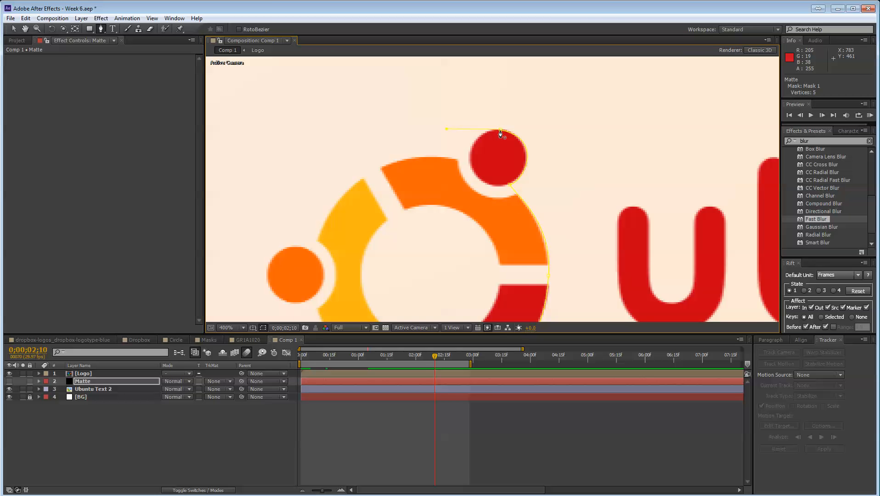
drag(524, 277, 499, 80)
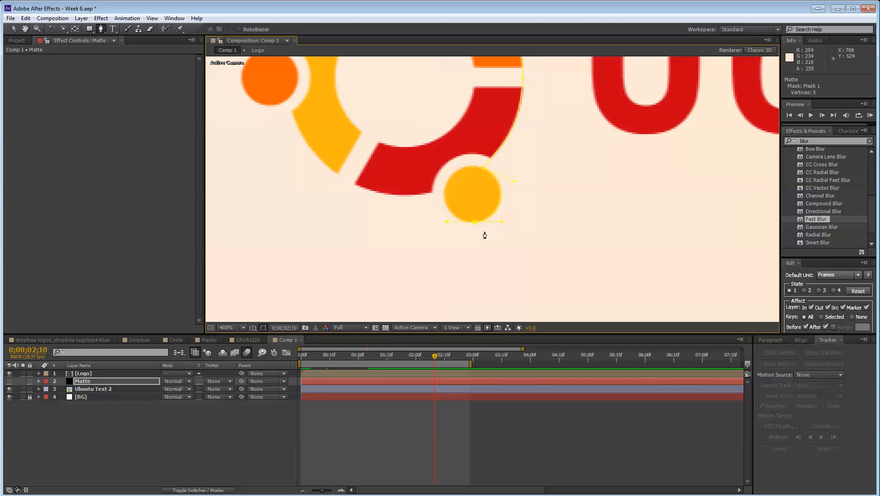
click(485, 169)
key(comma)
click(473, 277)
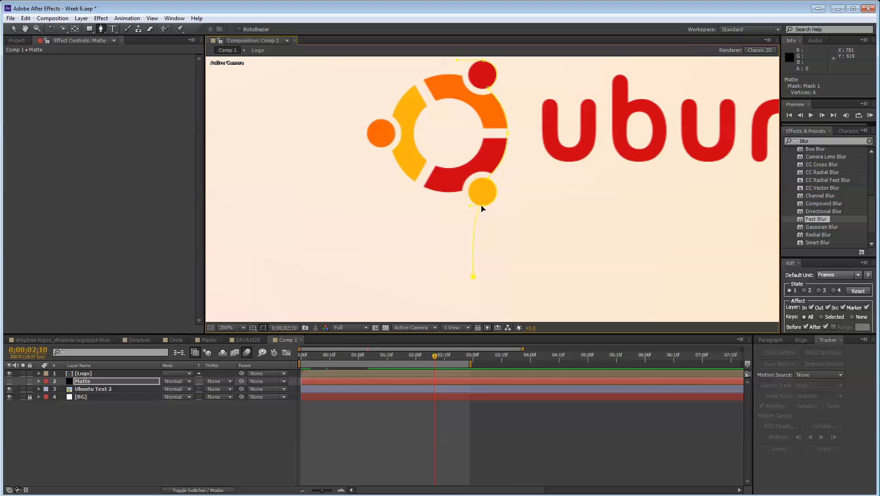
key(ctrl+z)
Step: Close the Matte layer's mask by routing the path below, left of and above the frame, back to the red dot's top point
scroll(455, 234, down, 2)
key(comma)
key(comma)
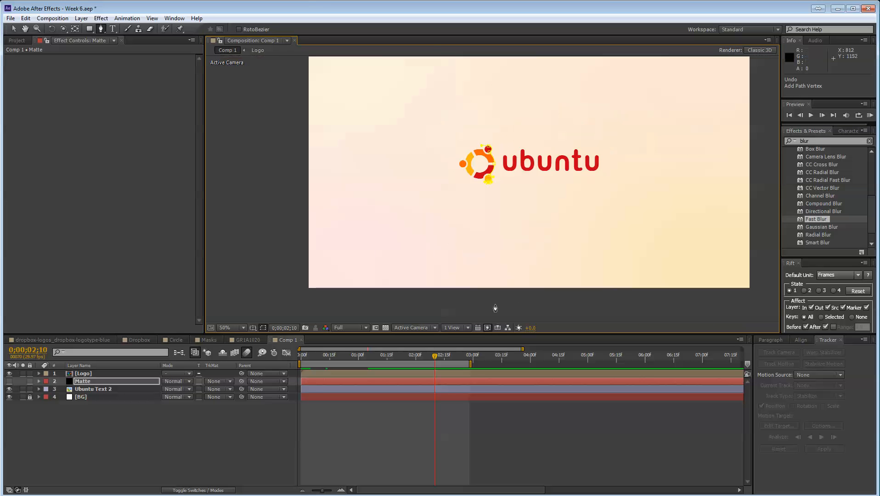
click(493, 303)
drag(308, 165, 313, 230)
click(297, 104)
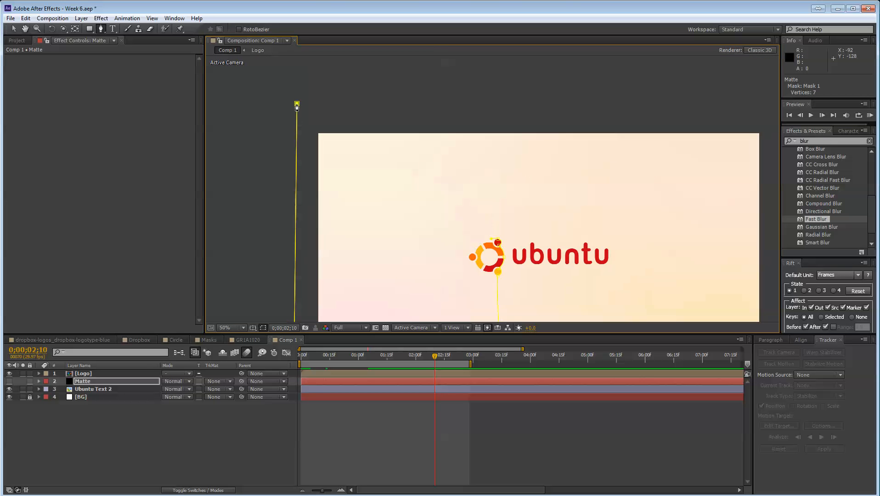
click(493, 93)
click(498, 242)
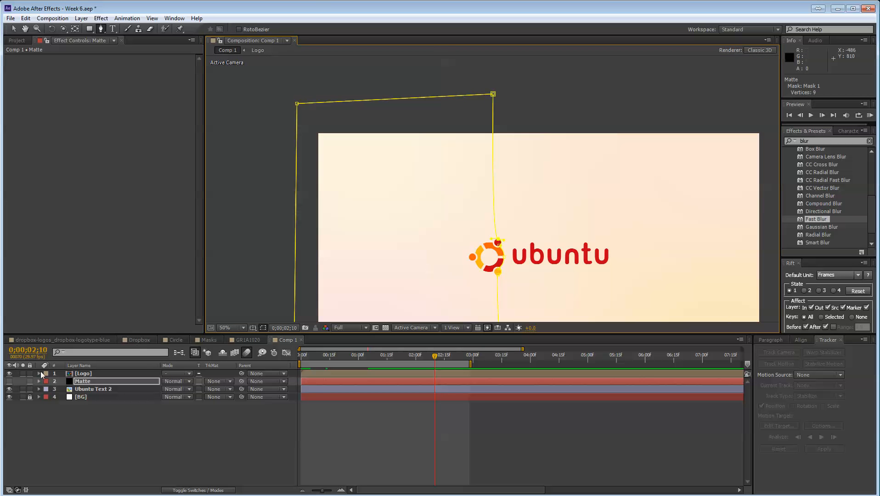
Step: Make the Matte layer visible and examine how its masked edge follows the ring and the red dot
click(10, 381)
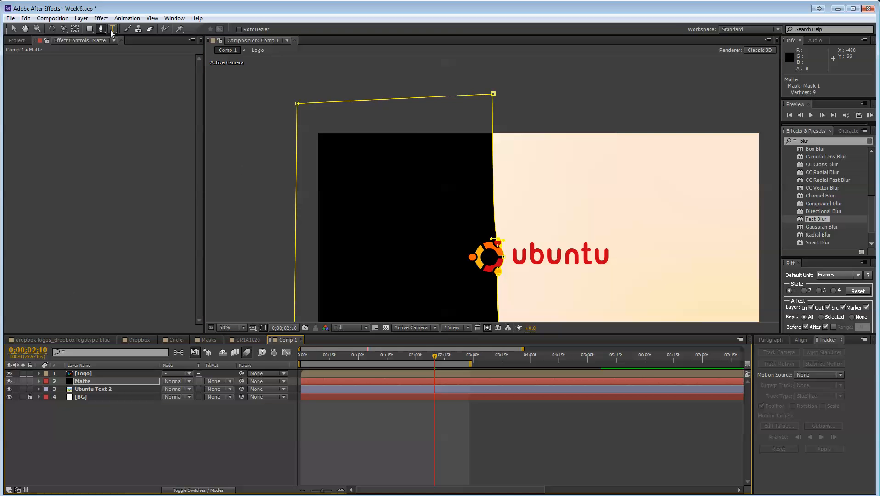
click(13, 29)
click(581, 125)
scroll(523, 233, up, 1)
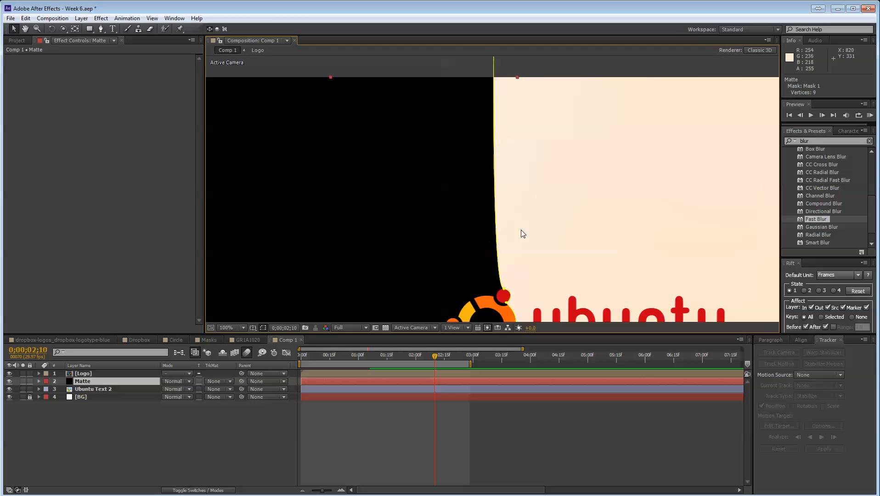
key(space)
drag(537, 260, 511, 141)
click(520, 178)
scroll(511, 227, up, 2)
key(space)
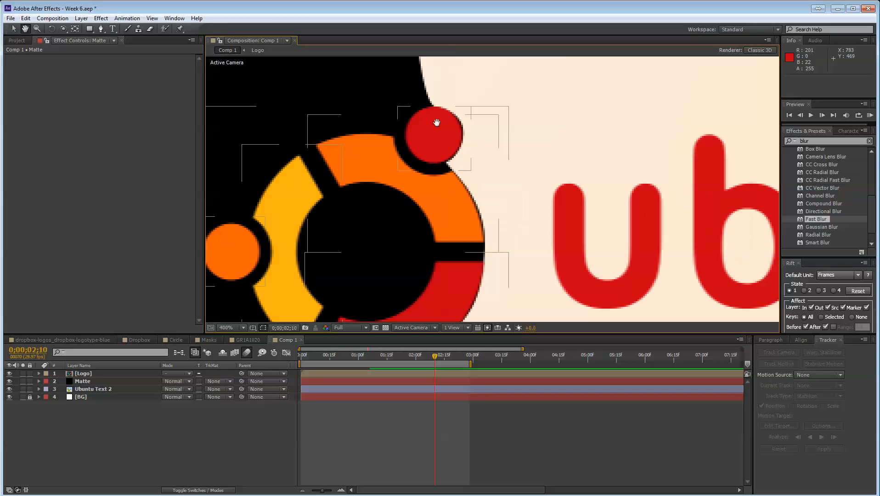
mouse_move(494, 201)
mouse_down()
mouse_move(490, 176)
mouse_move(499, 215)
mouse_up()
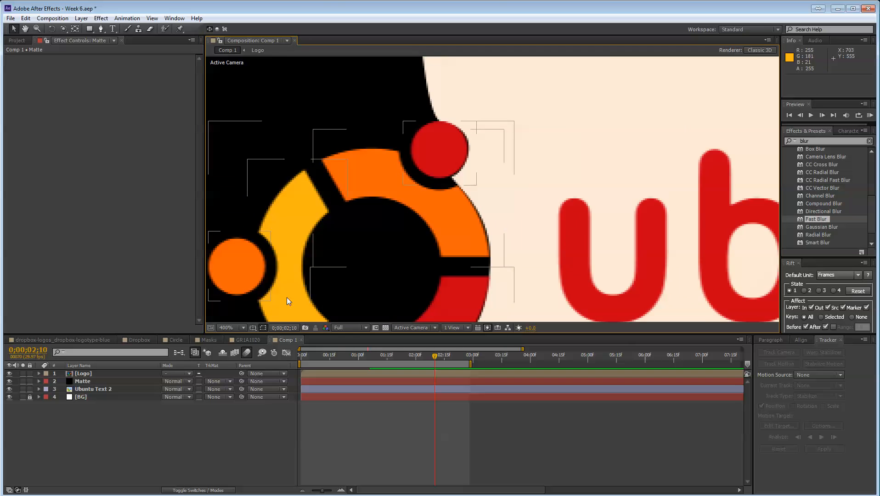
Step: Set the Matte layer's Mask 1 expansion to -1 pixel and check the edge around the logo
click(90, 373)
click(90, 381)
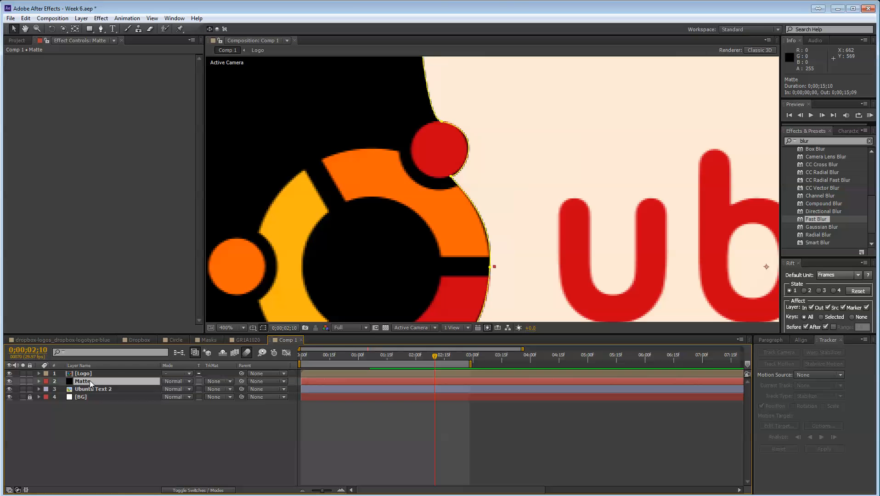
key(m)
key(m)
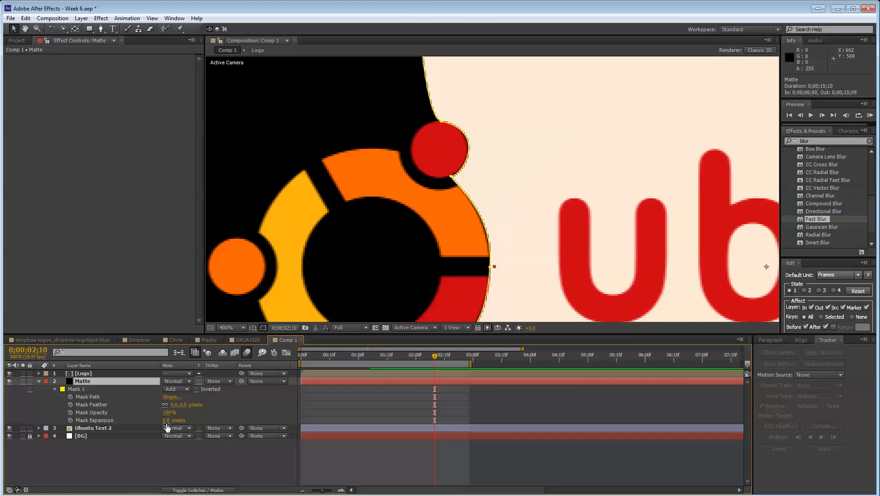
drag(166, 422, 166, 422)
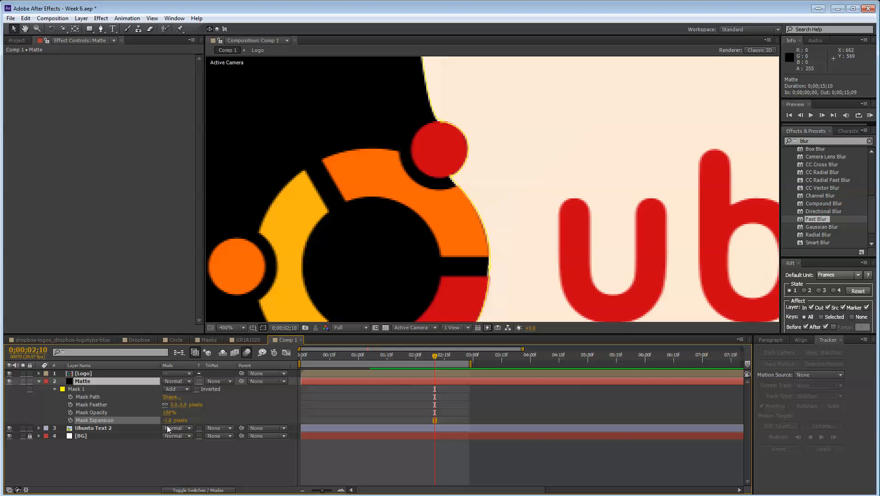
click(561, 178)
click(542, 134)
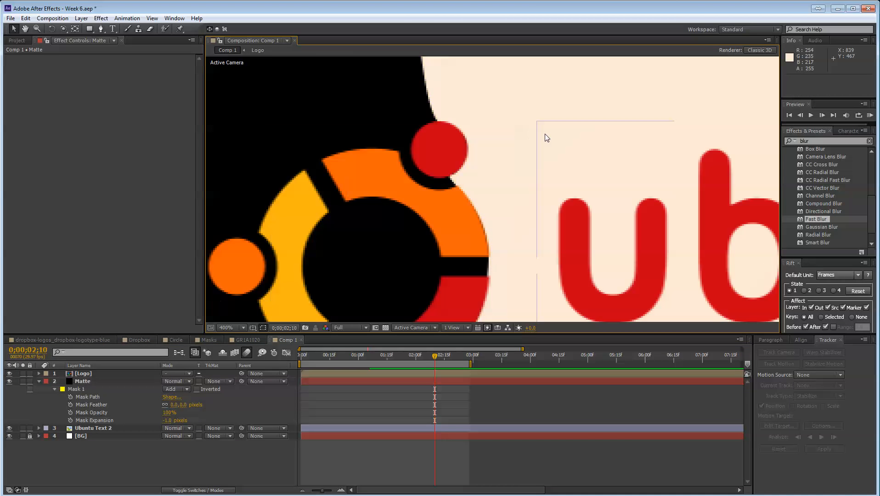
scroll(544, 133, down, 4)
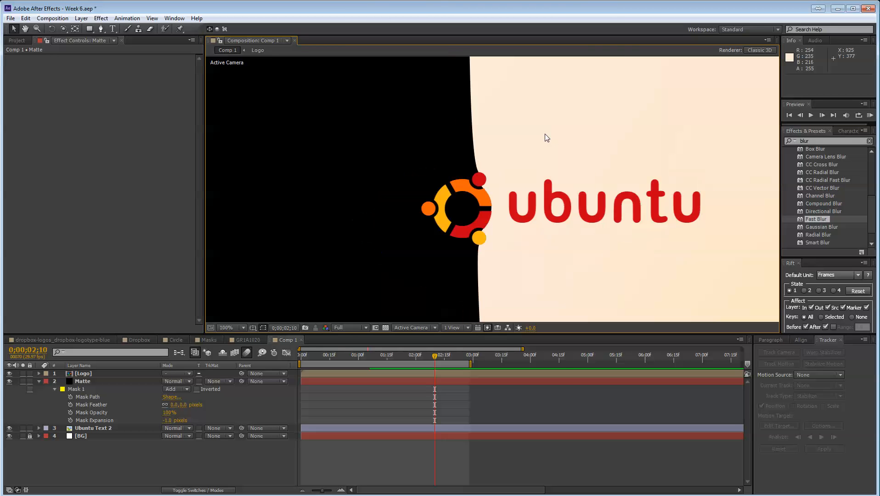
Step: Reset the Mask 1 expansion of the Matte layer to 0 pixels and deselect the layer
click(167, 421)
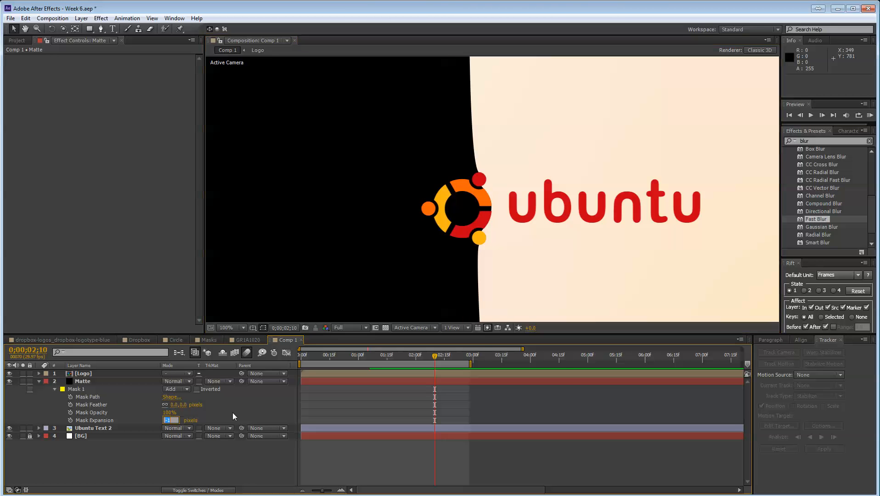
text(0)
key(Return)
click(653, 247)
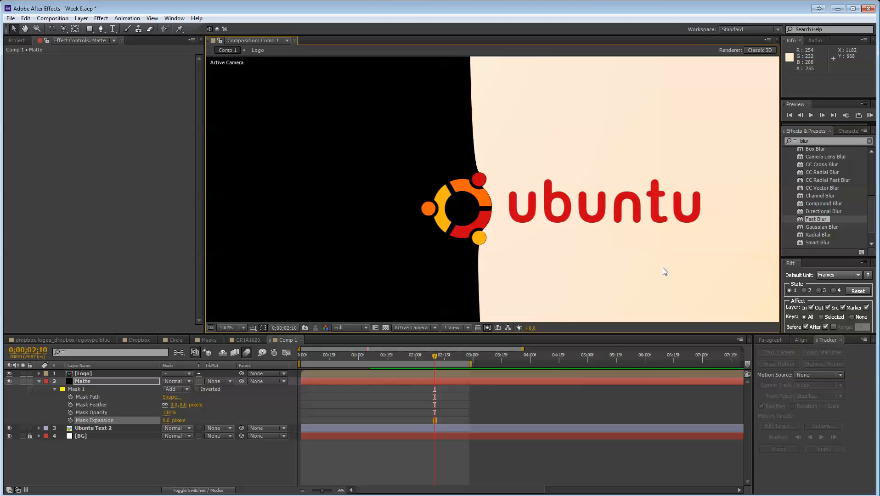
click(663, 268)
scroll(666, 262, down, 1)
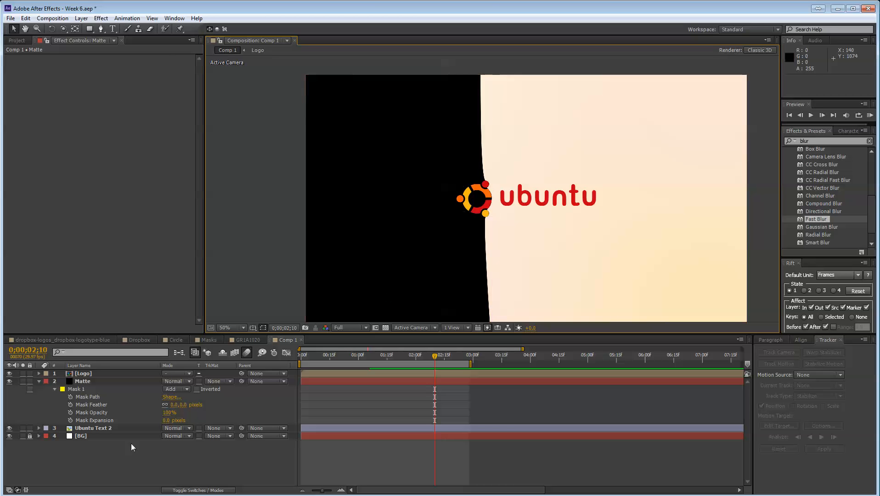
Step: Give Ubuntu Text 2 the Alpha Inverted Matte "Matte" and slide the text about 238 px left, behind the logo
click(87, 429)
click(216, 429)
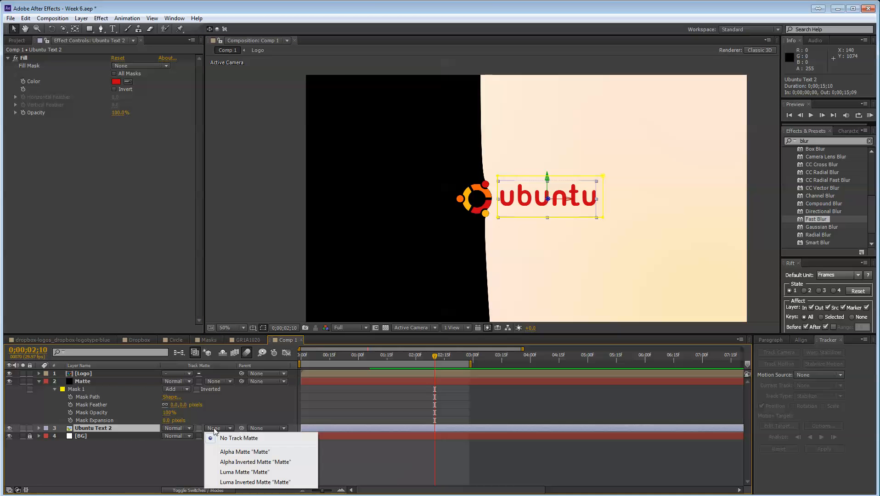
click(246, 462)
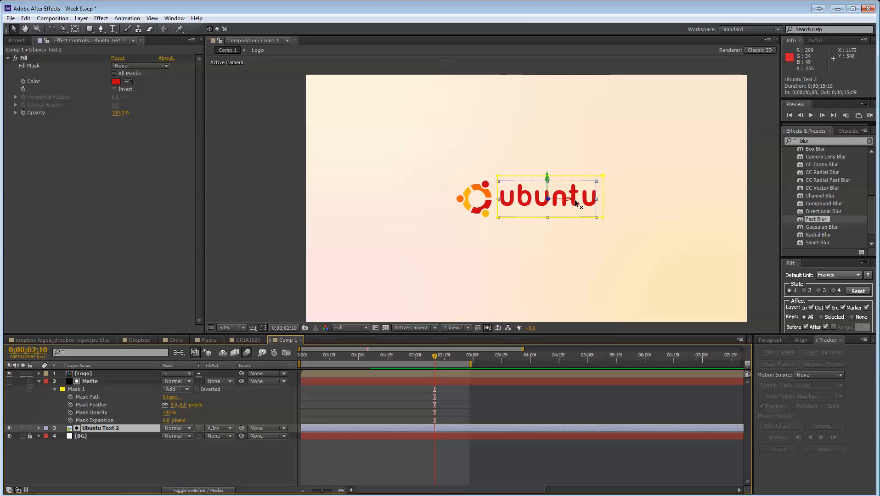
drag(583, 200, 530, 198)
scroll(497, 202, up, 3)
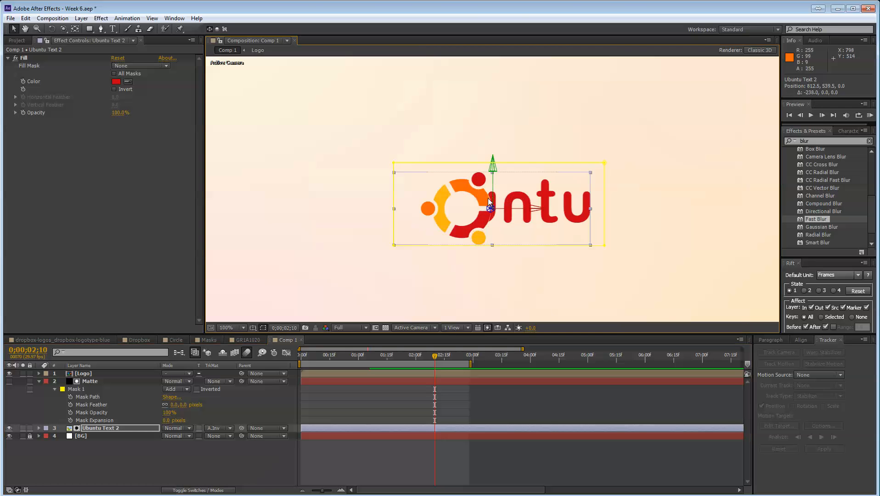
Step: Adjust the Matte mask's point below the red dot and the ring's curve handle so the path hugs the orange segment's outer edge
key(space)
drag(514, 265, 509, 210)
scroll(464, 176, up, 1)
key(space)
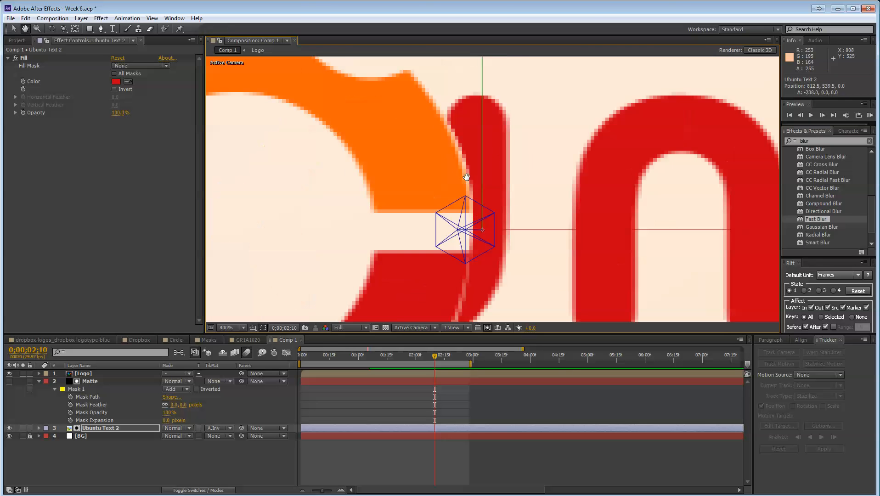
drag(466, 178, 469, 219)
click(87, 382)
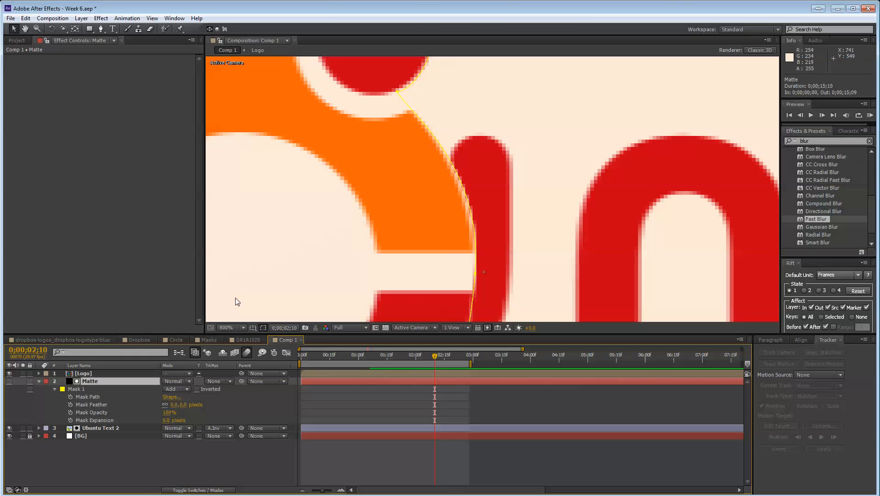
click(396, 92)
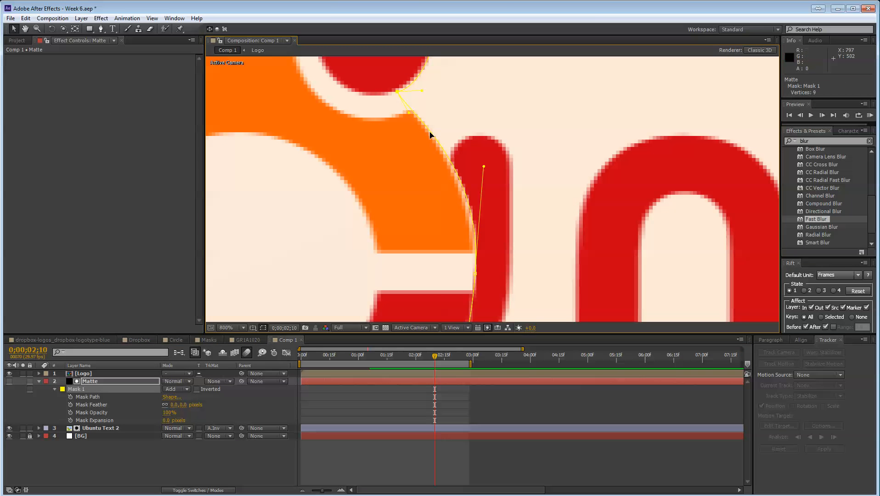
drag(395, 94, 438, 141)
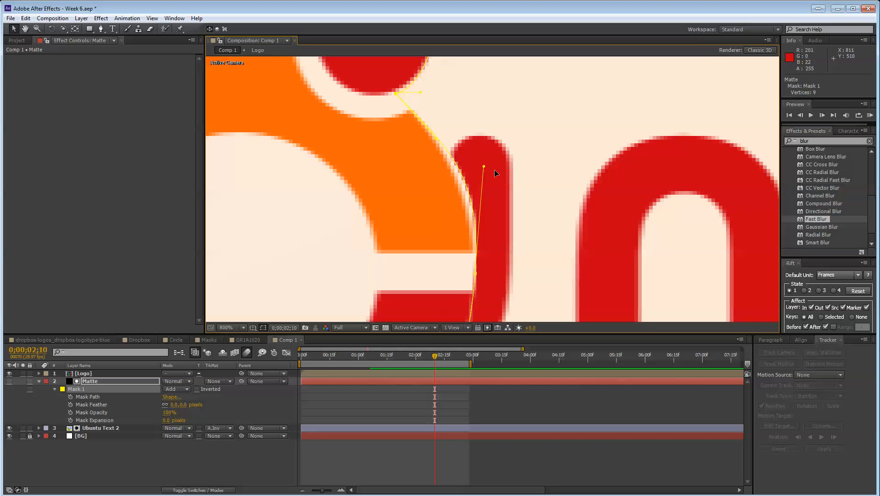
mouse_move(485, 170)
mouse_down()
mouse_move(476, 172)
mouse_move(478, 197)
mouse_up()
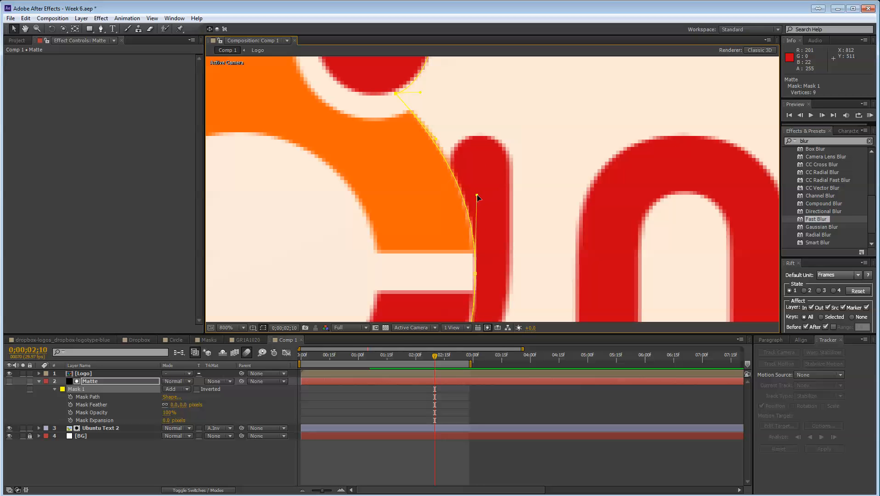
Step: Adjust the Matte mask path near the lower yellow dot to follow the ring, and check the text's cut edge with the layer deselected
key(space)
drag(521, 289, 503, 142)
drag(383, 308, 390, 281)
scroll(441, 248, down, 2)
click(546, 261)
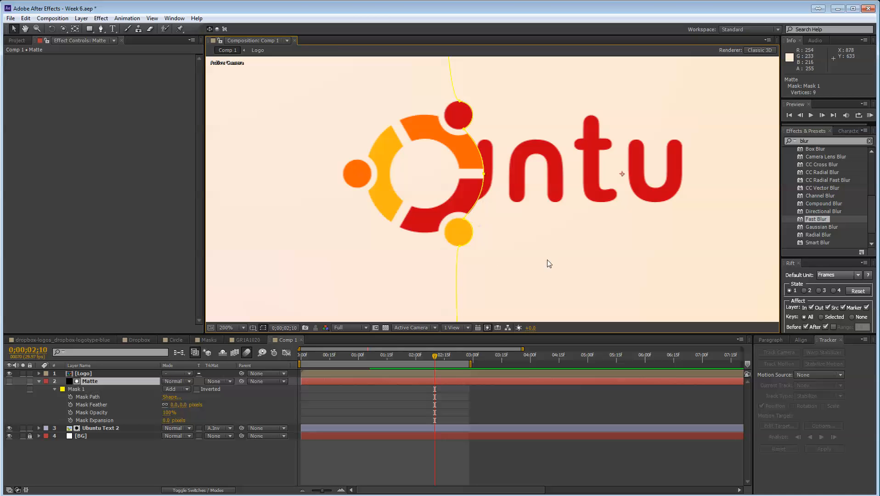
click(638, 256)
drag(588, 216, 533, 261)
scroll(546, 260, down, 1)
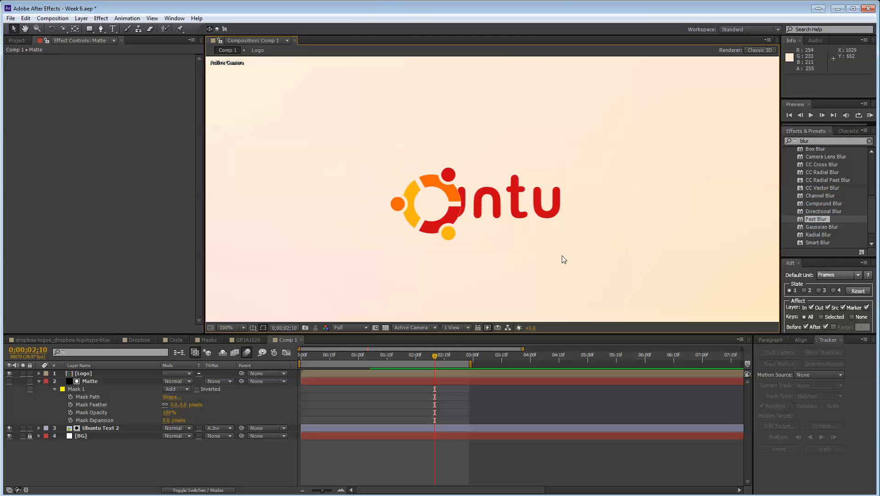
Step: Show Ubuntu Text 2's Position, move the text about 242 px right beside the logo, and set the current time to 0;00;02;22
drag(588, 249, 562, 247)
key(v)
click(230, 328)
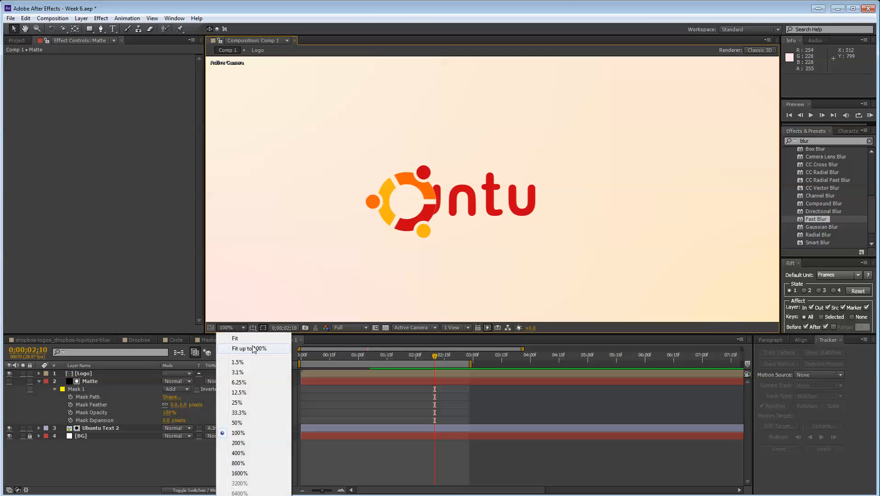
click(234, 422)
drag(418, 365, 396, 366)
click(98, 428)
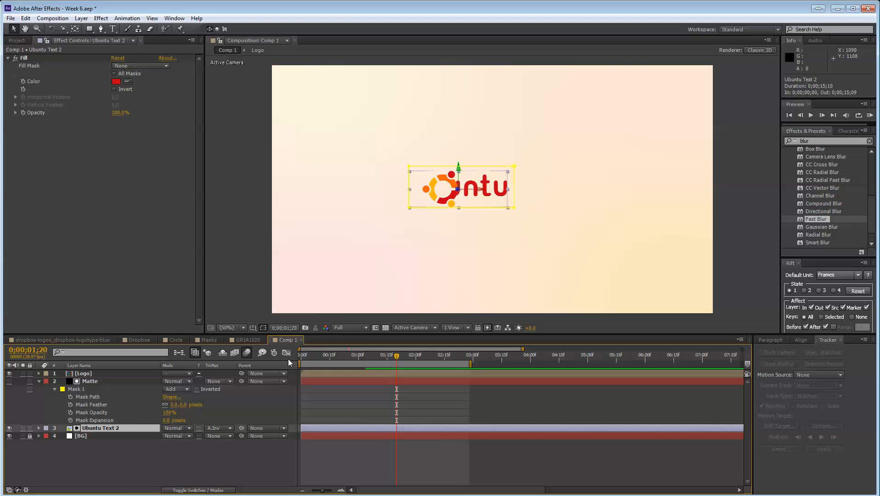
key(p)
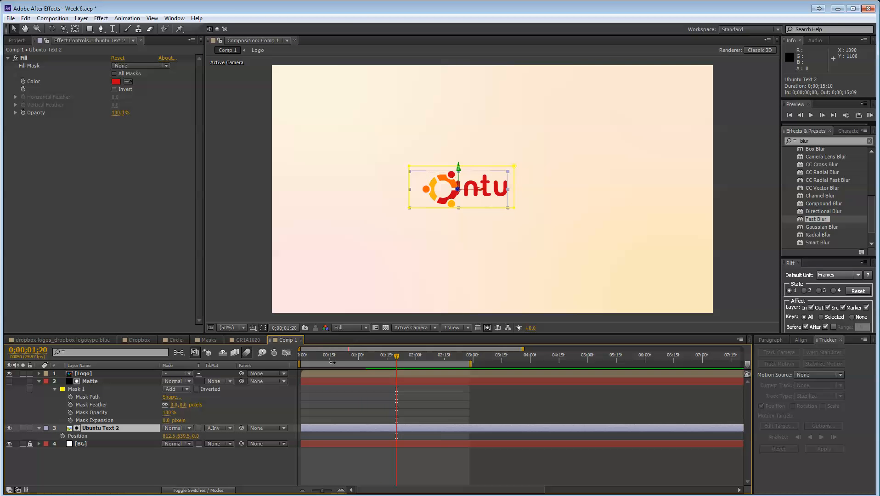
key(Home)
drag(491, 190, 546, 190)
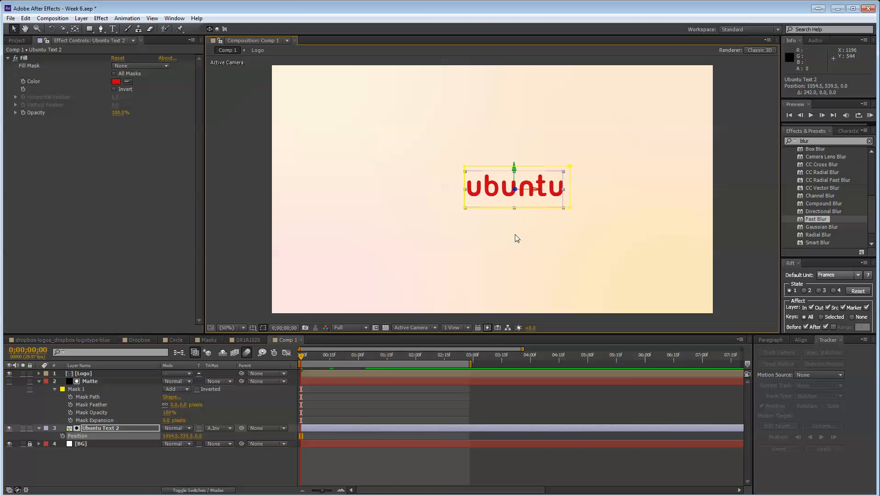
click(458, 355)
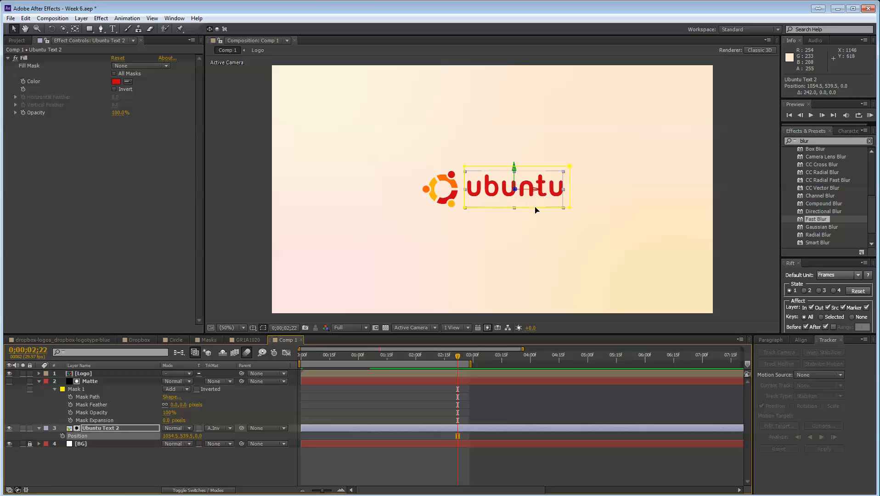
Step: Add Position keyframes to Ubuntu Text 2 at 0;00;01;00 and at 0;00;00;00
click(372, 356)
drag(359, 355, 357, 355)
click(62, 436)
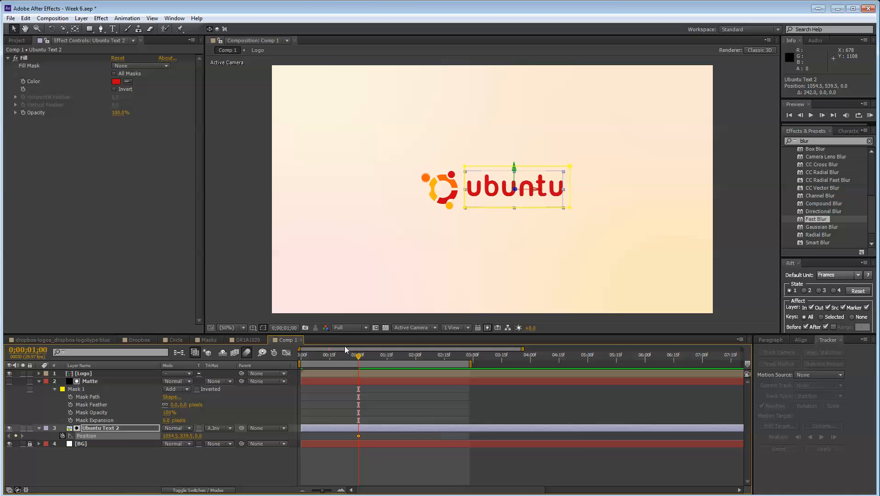
key(KP_0)
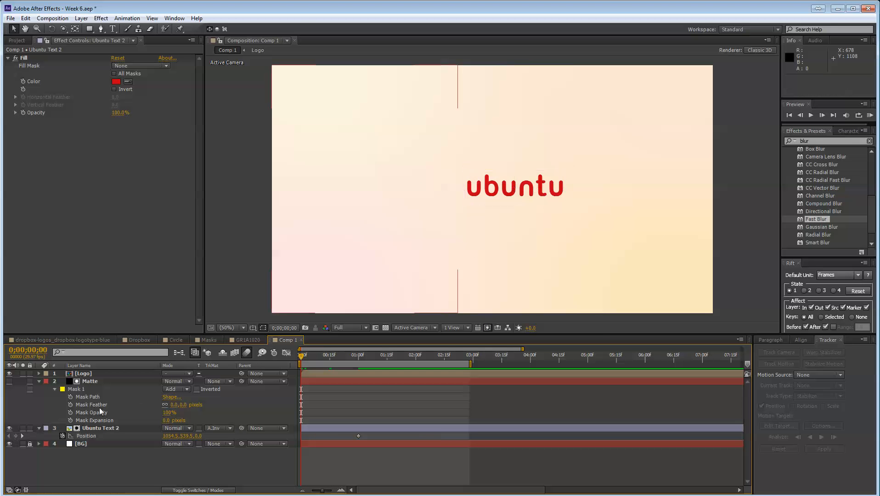
click(16, 436)
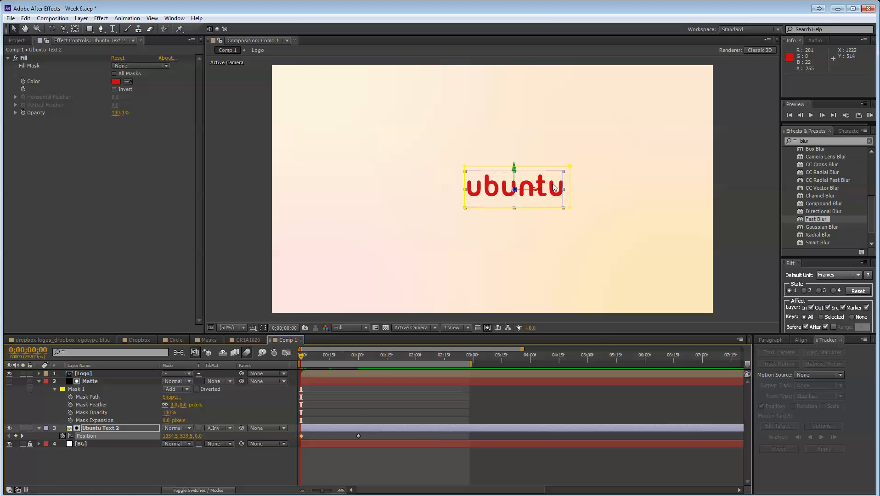
Step: Move the Ubuntu text about 498 px left at 0;00;00;00 and apply Easy Ease to both Position keyframes
click(358, 436)
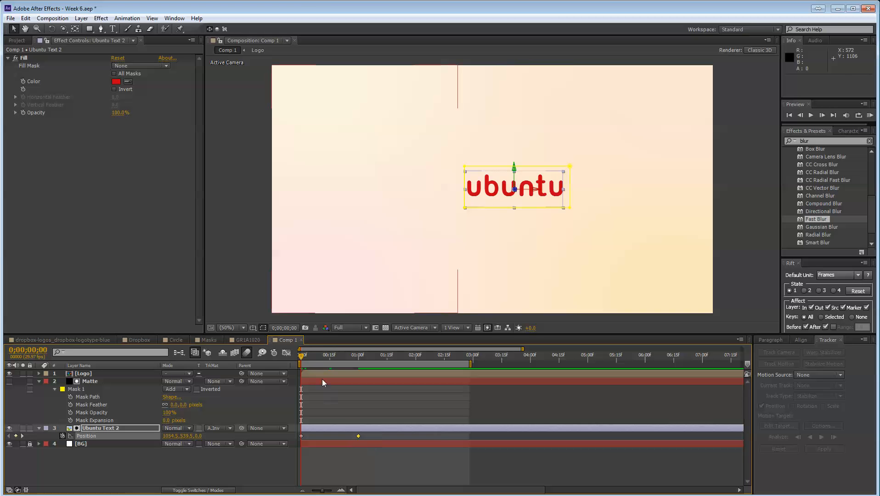
click(301, 436)
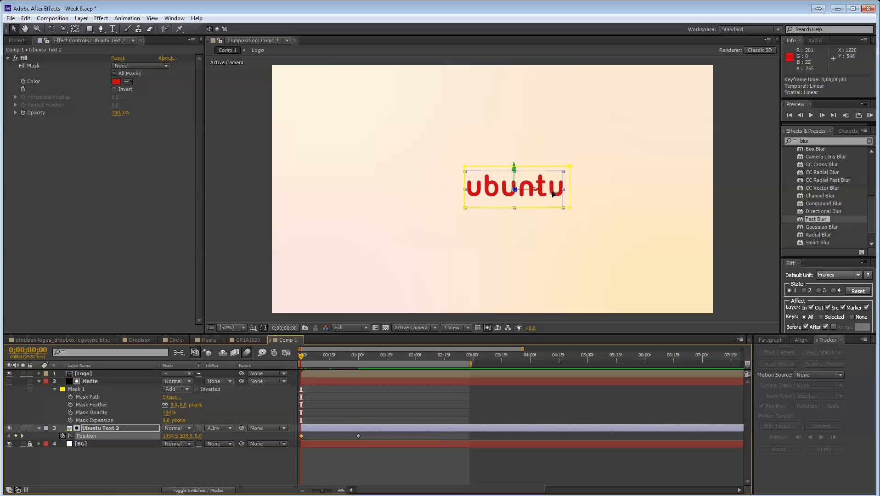
drag(554, 193, 439, 201)
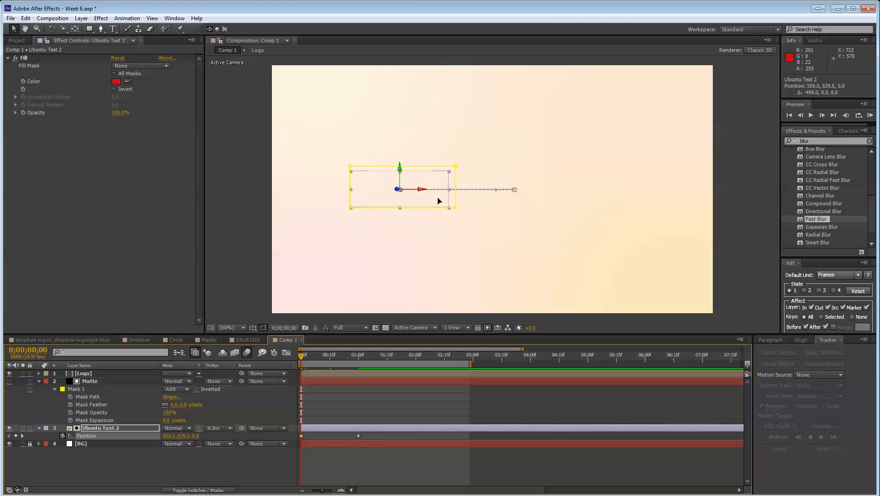
drag(371, 434, 255, 445)
key(F9)
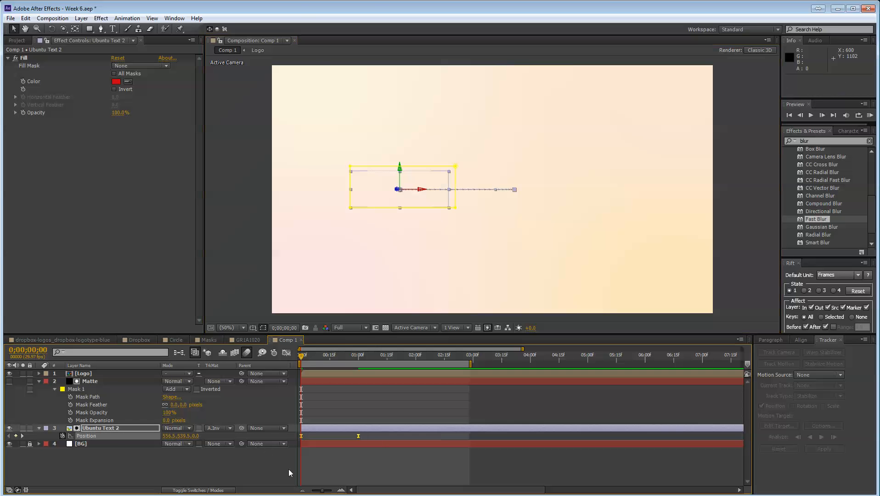
Step: Move the text's end Position keyframe to 0;00;00;19, slide the Ubuntu Text 2 layer to start at 0;00;00;29, and preview the comp
click(353, 454)
drag(340, 355, 337, 353)
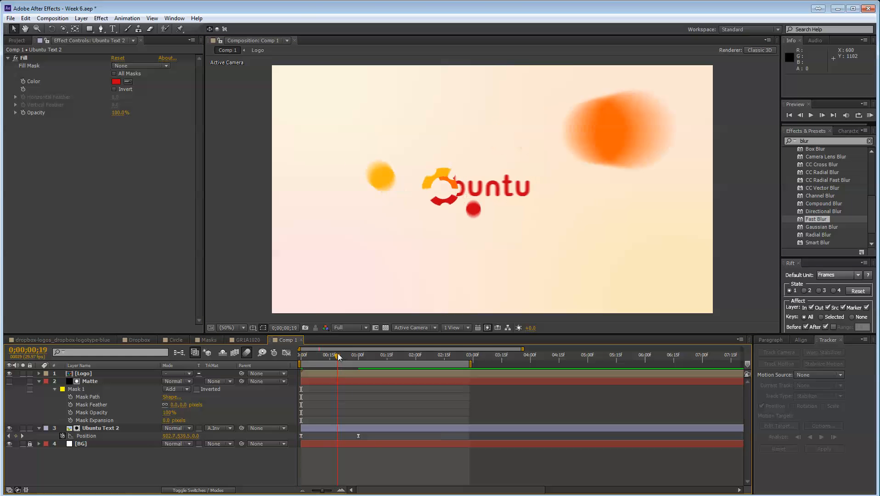
drag(358, 436, 337, 438)
drag(342, 359, 362, 359)
drag(349, 429, 404, 430)
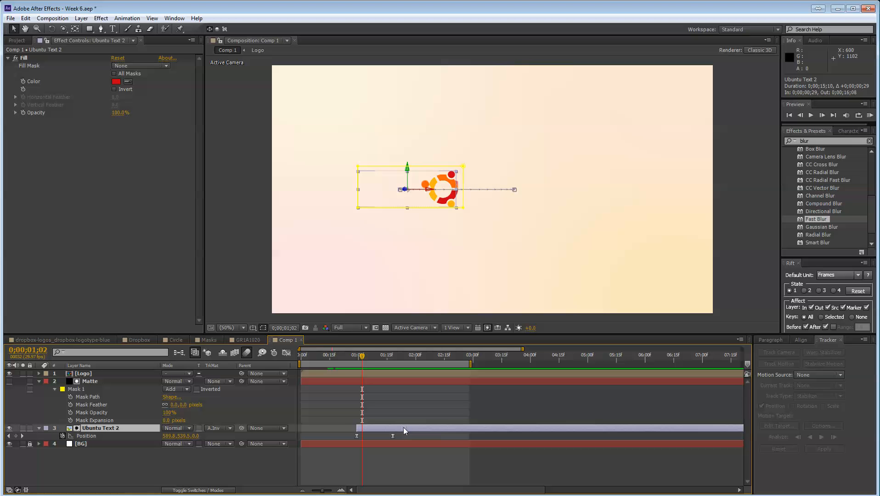
click(399, 464)
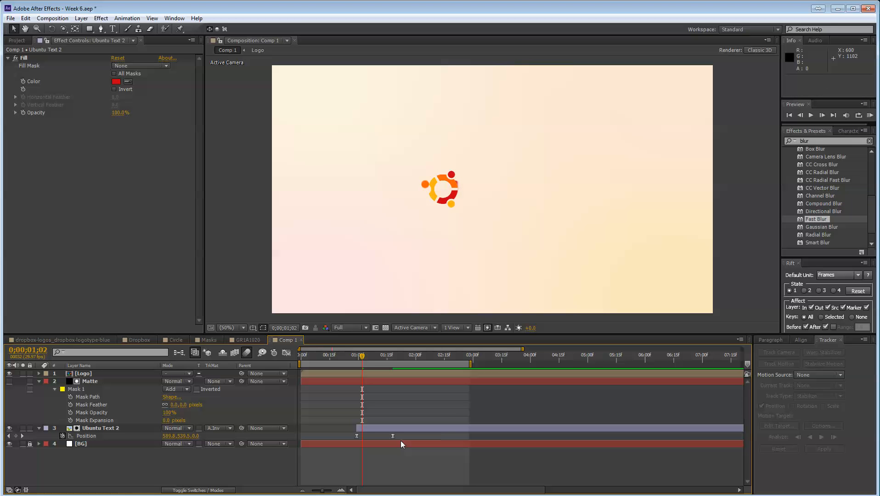
key(space)
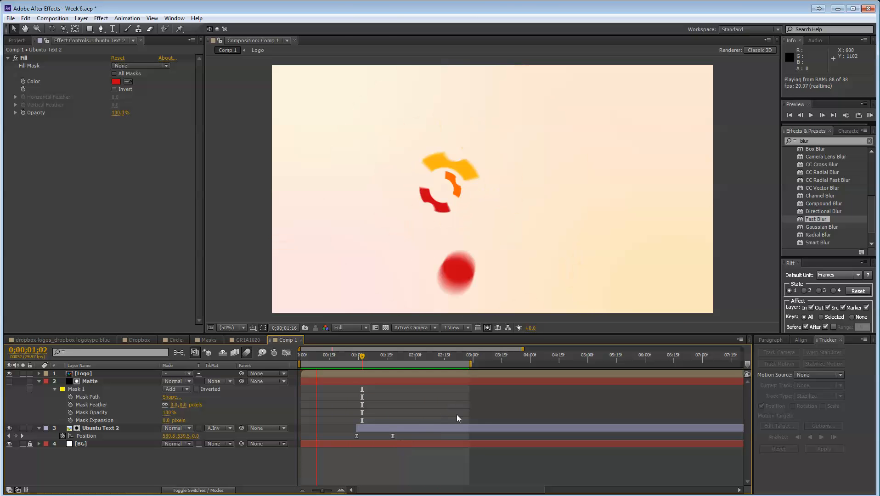
Step: Move Ubuntu Text 2's last Position keyframe to just past two seconds, preview the slower slide, and set the current time to 0;00;01;23
drag(394, 437, 420, 441)
click(414, 455)
key(KP_0)
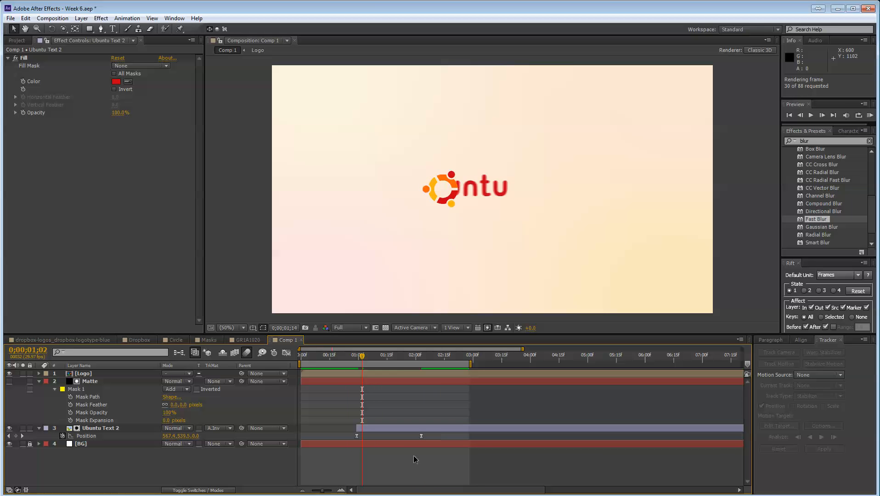
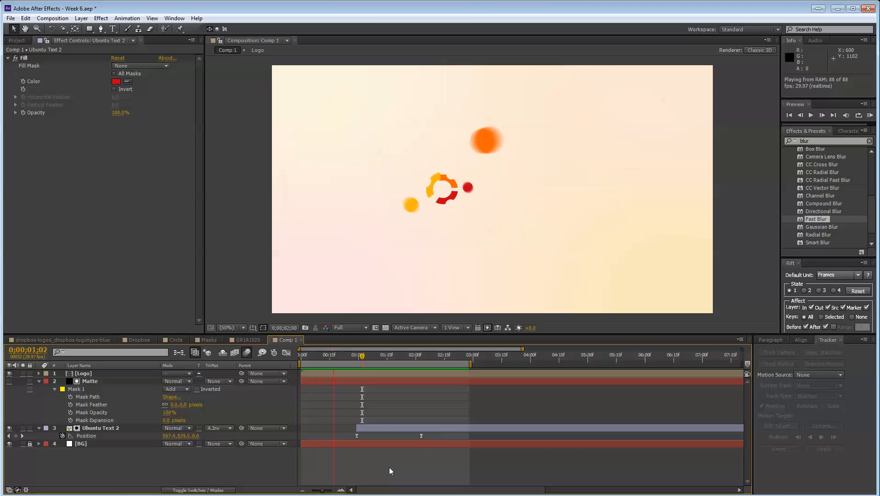
key(space)
click(386, 355)
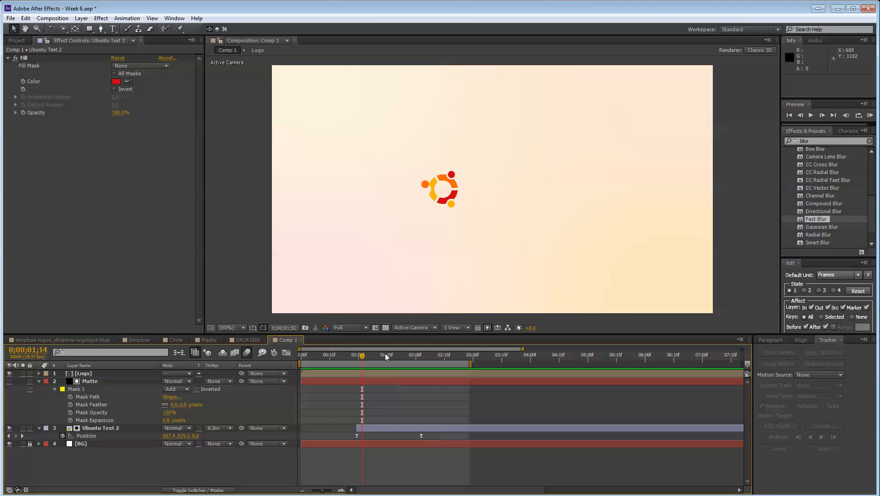
drag(386, 356, 403, 385)
Step: Open the Circle comp and show Shape Layer 2's keyframed Size at 0;00;00;24
click(248, 340)
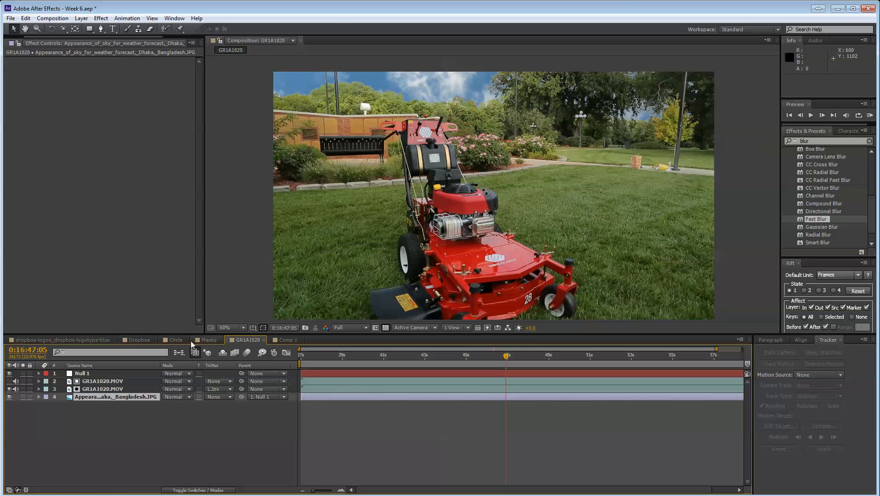
click(291, 341)
click(176, 341)
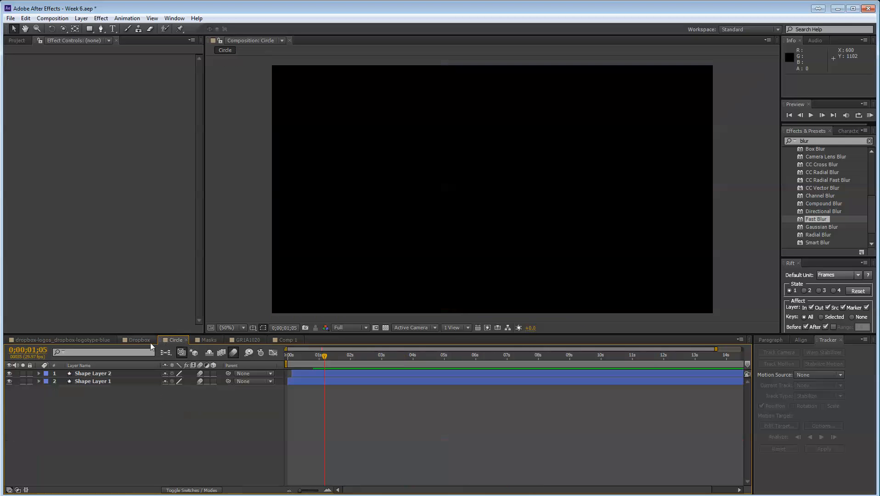
mouse_move(309, 356)
mouse_down()
mouse_move(292, 358)
mouse_move(310, 358)
mouse_move(312, 374)
mouse_move(305, 356)
mouse_move(313, 358)
mouse_up()
click(312, 374)
key(u)
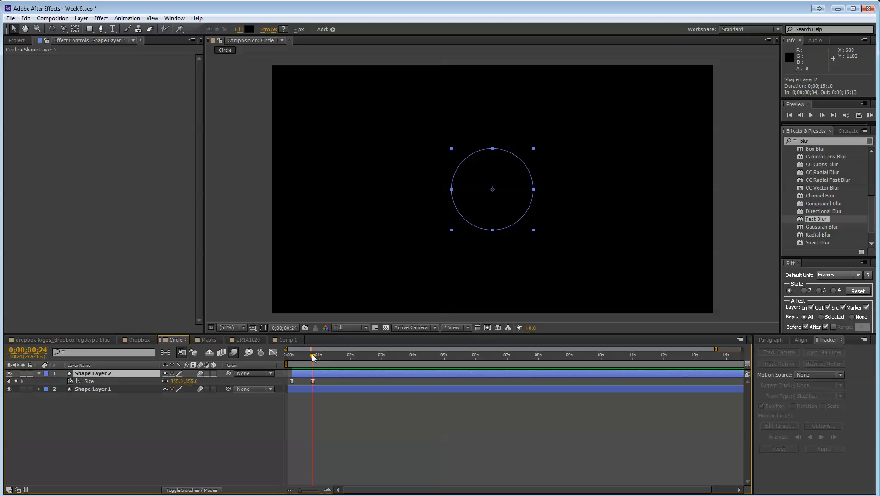
Step: Set Shape Layer 2's Size to 364 at 0;00;00;24 and preview the ring animation
click(179, 414)
drag(174, 382, 179, 382)
click(193, 411)
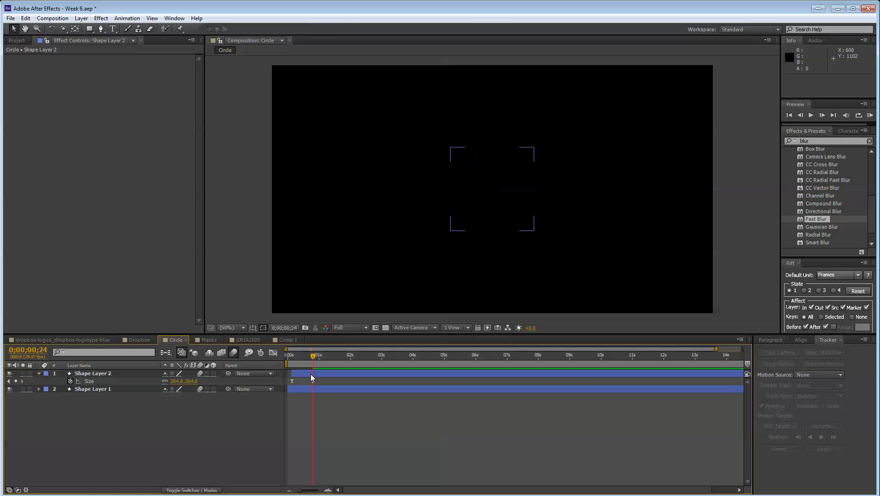
mouse_move(311, 357)
mouse_down()
mouse_move(288, 357)
mouse_move(315, 357)
mouse_up()
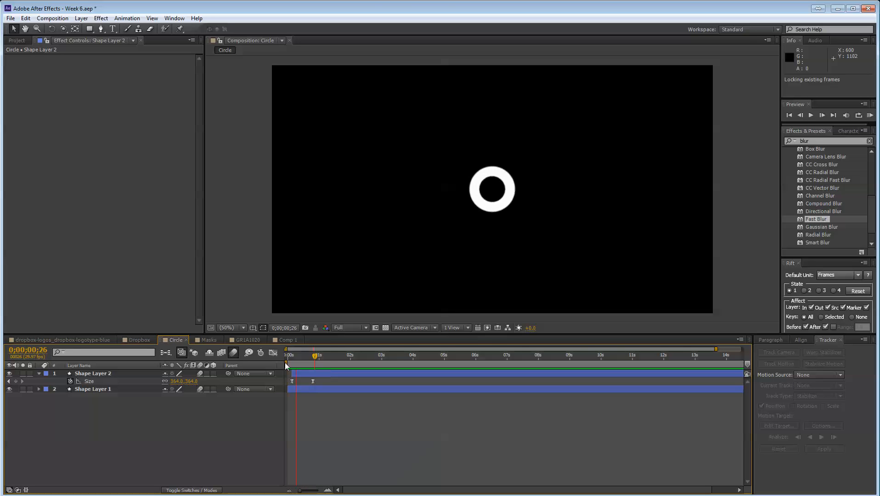
key(space)
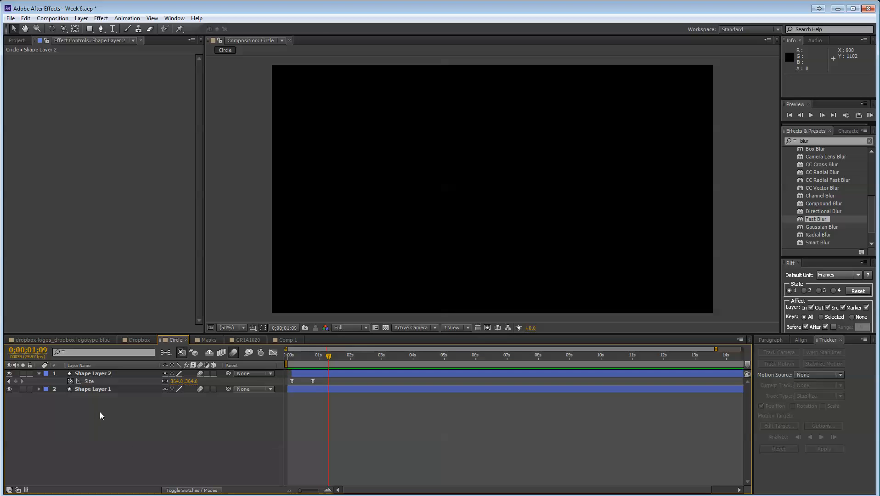
Step: Pre-compose Shape Layer 1 and Shape Layer 2 into a new composition named "Circle Precomp"
drag(102, 408, 93, 374)
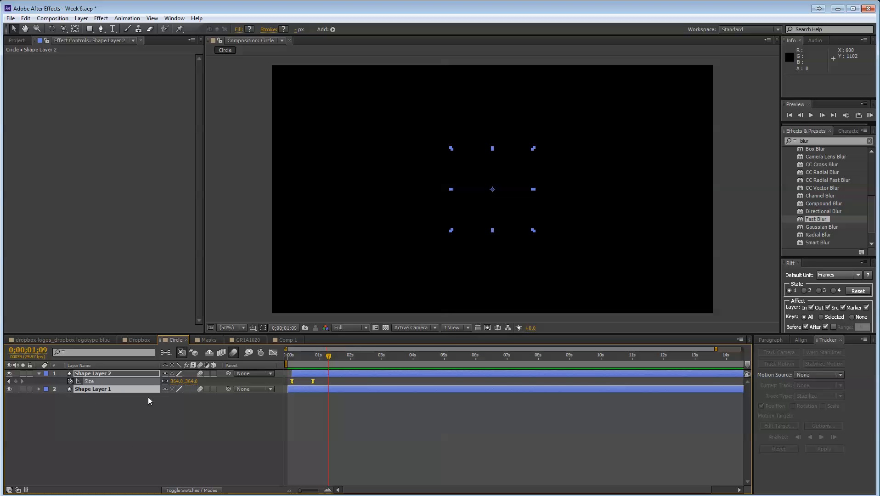
click(264, 413)
drag(142, 411, 50, 371)
key(ctrl+shift+c)
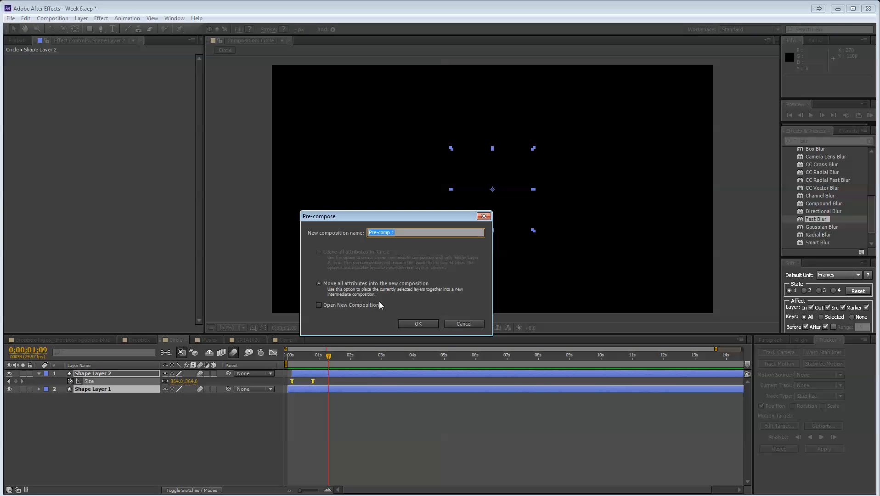
text(Circlle Precomp)
key(Return)
click(157, 412)
Step: Set the current time to 0;00;00;14, open Circle Precomp, and show its transparency grid
click(124, 373)
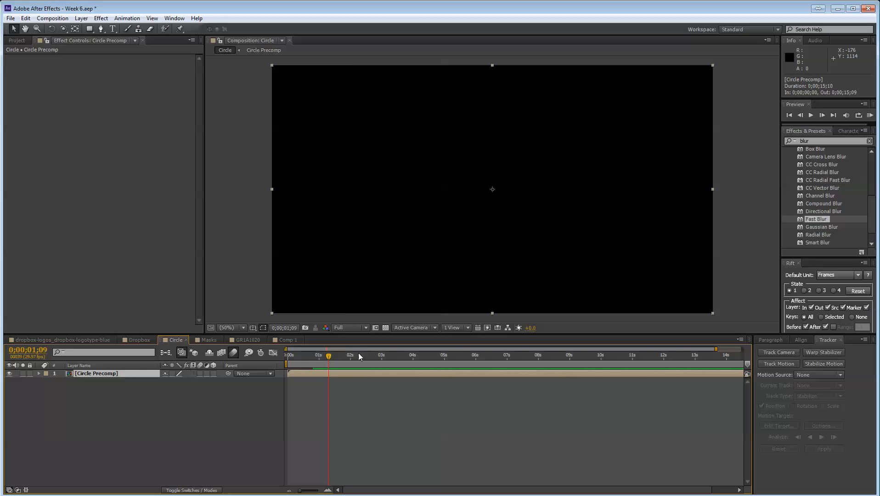
drag(328, 355, 302, 361)
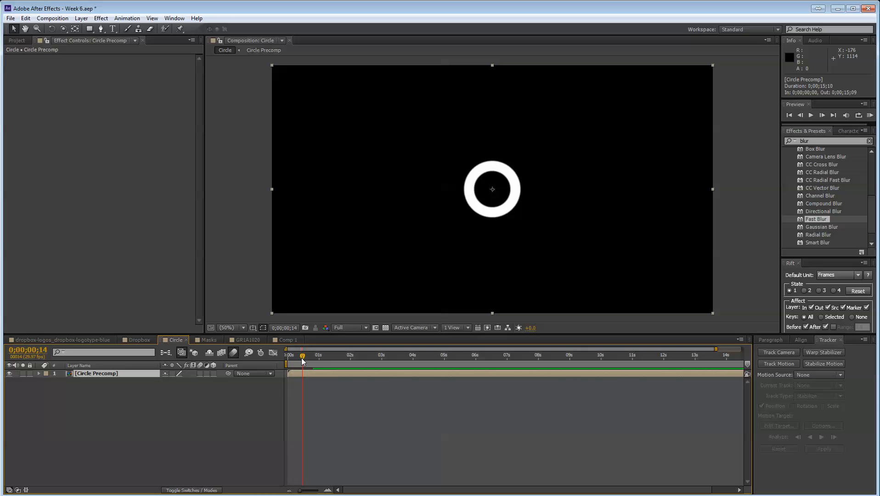
click(137, 382)
click(143, 375)
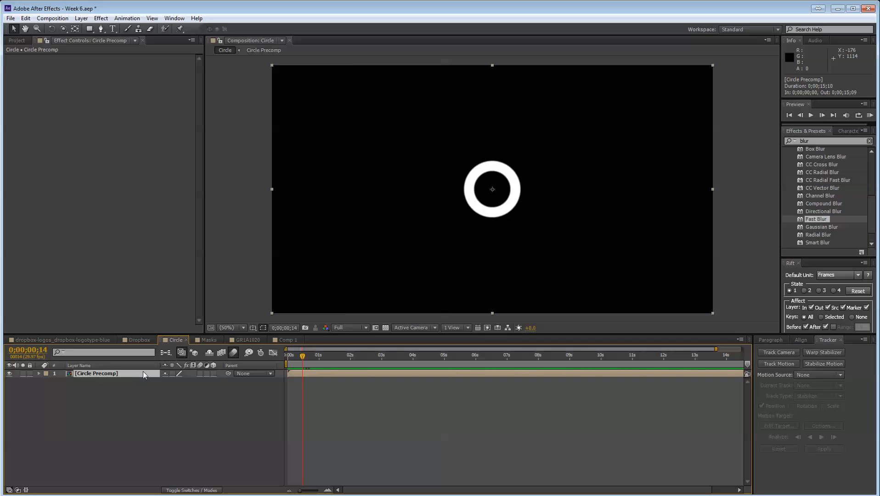
double_click(115, 374)
click(386, 327)
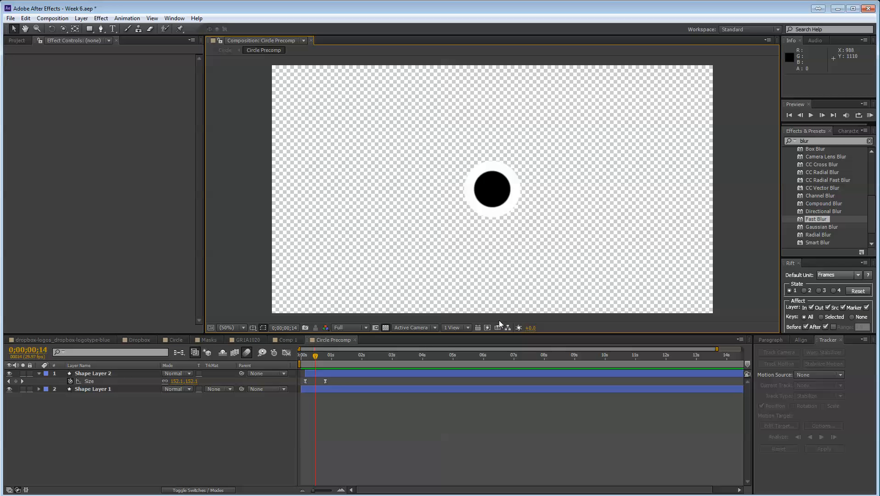
Step: Examine the black and white circles with the transparency grid off and on, leaving it on with the time at 0;00;00;17
click(485, 192)
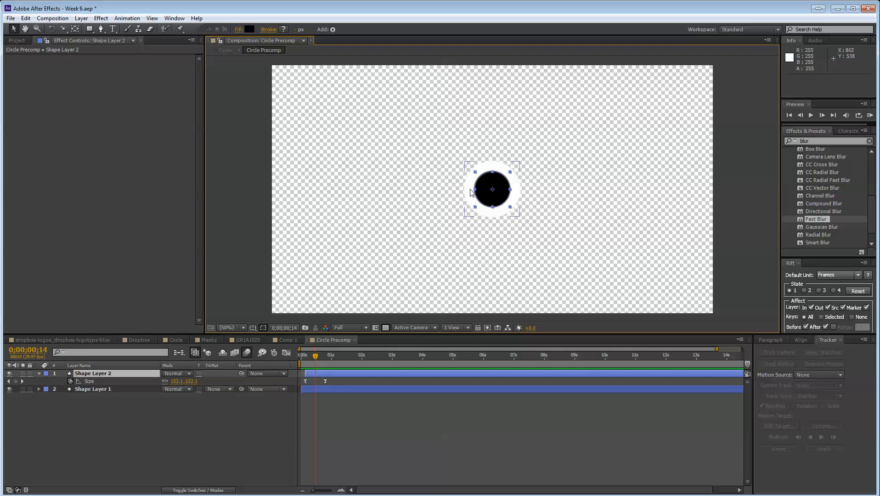
click(471, 192)
click(238, 416)
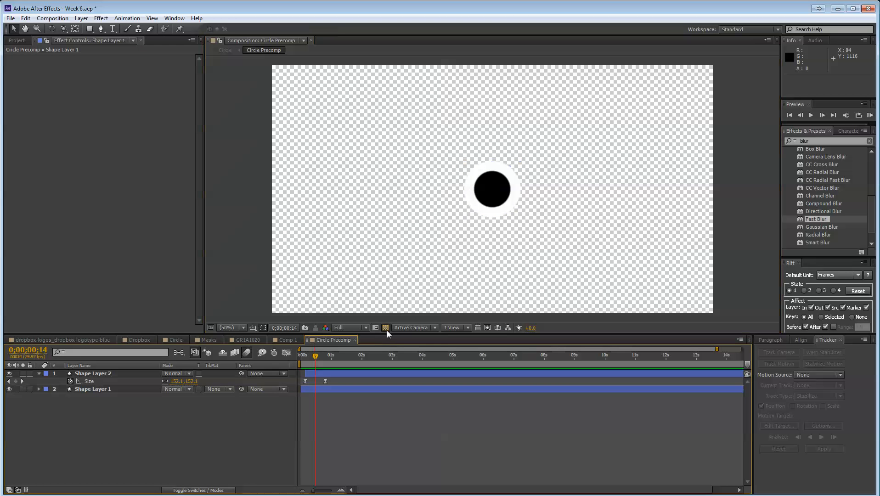
click(386, 327)
mouse_move(316, 357)
mouse_down()
mouse_move(307, 356)
mouse_move(326, 356)
mouse_move(307, 353)
mouse_move(316, 358)
mouse_up()
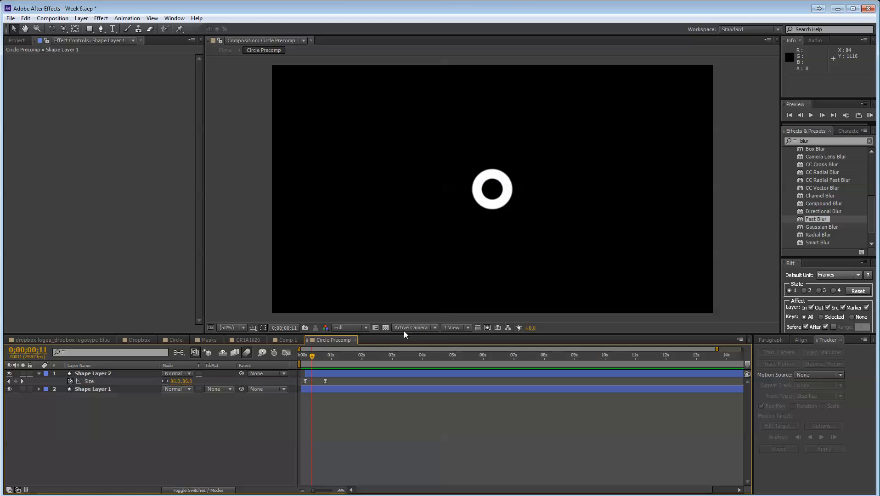
click(385, 328)
click(171, 415)
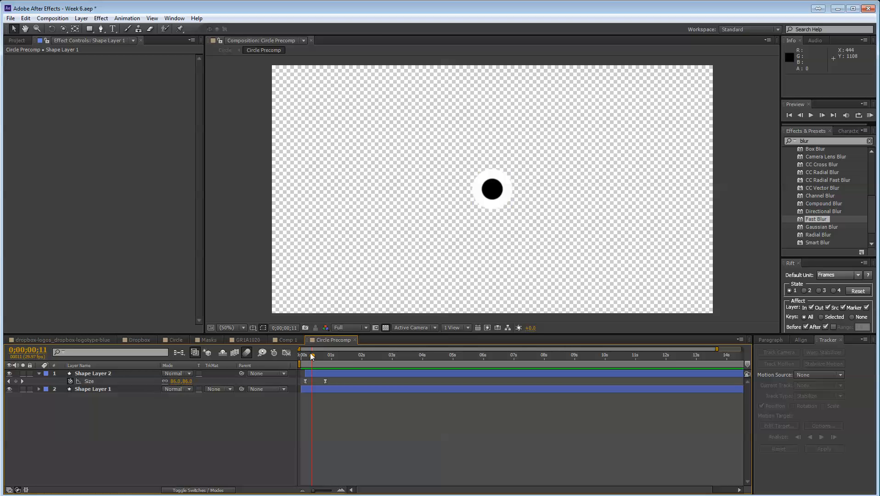
mouse_move(312, 360)
mouse_down()
mouse_move(304, 360)
mouse_move(318, 361)
mouse_up()
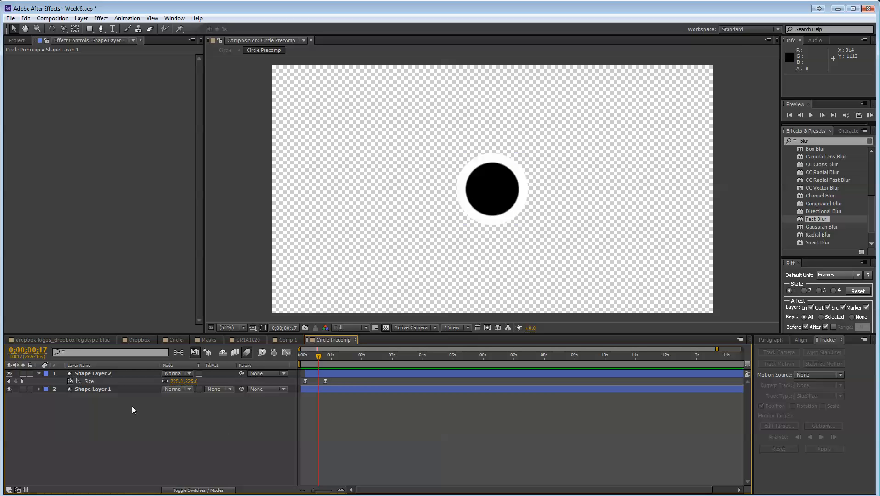
Step: Return to the Circle comp and copy its Circle Precomp layer
click(281, 340)
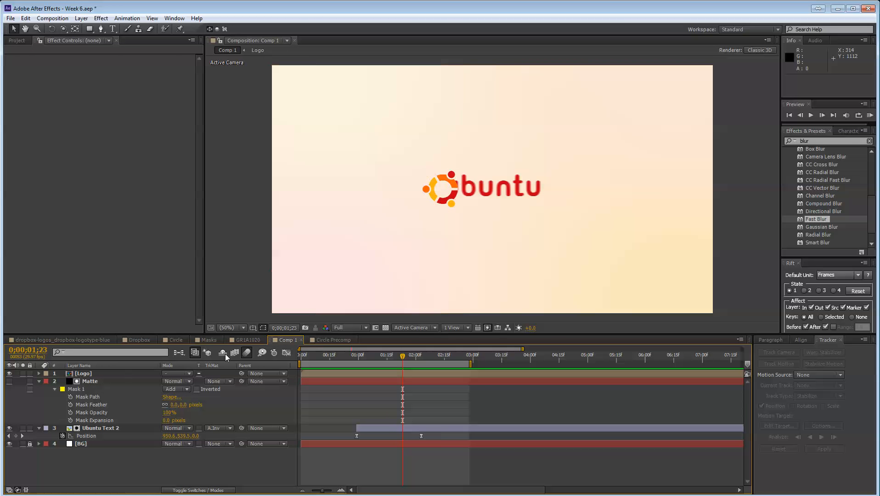
click(249, 340)
click(207, 340)
click(176, 340)
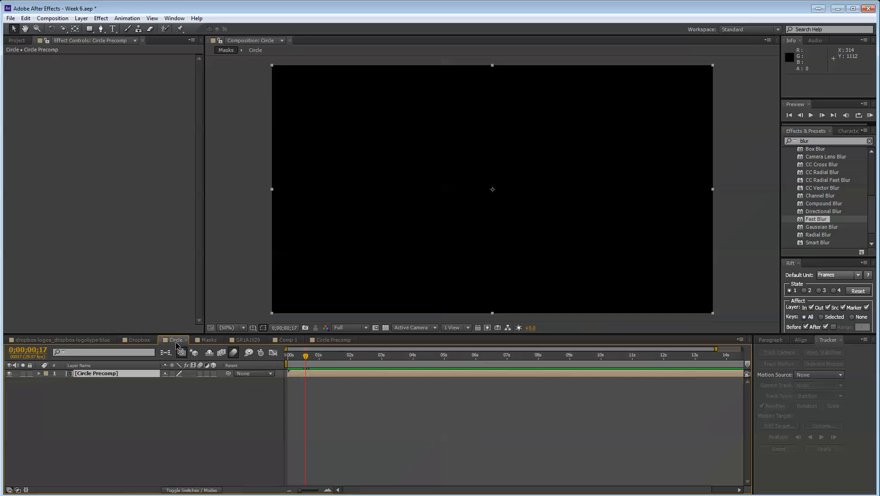
click(107, 384)
click(99, 373)
key(ctrl+c)
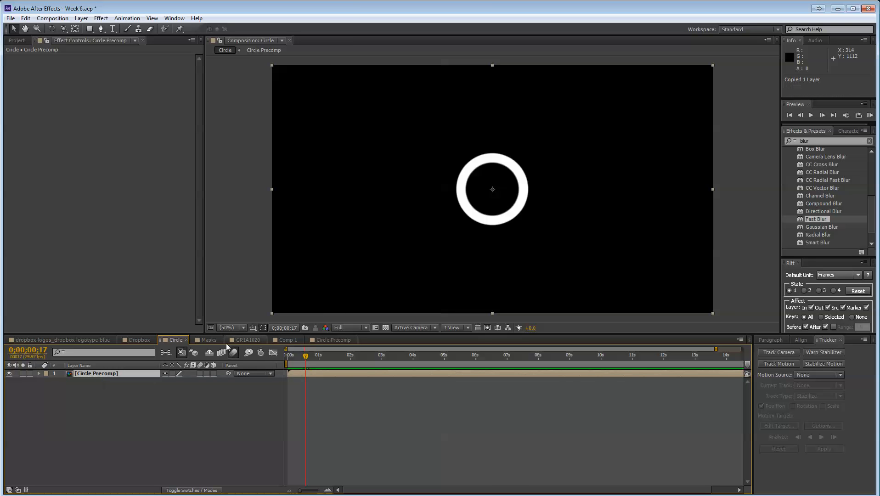
Step: Switch to Comp 1, collapse the properties of all layers, and deselect them
click(287, 341)
key(ctrl+a)
key(u)
click(87, 415)
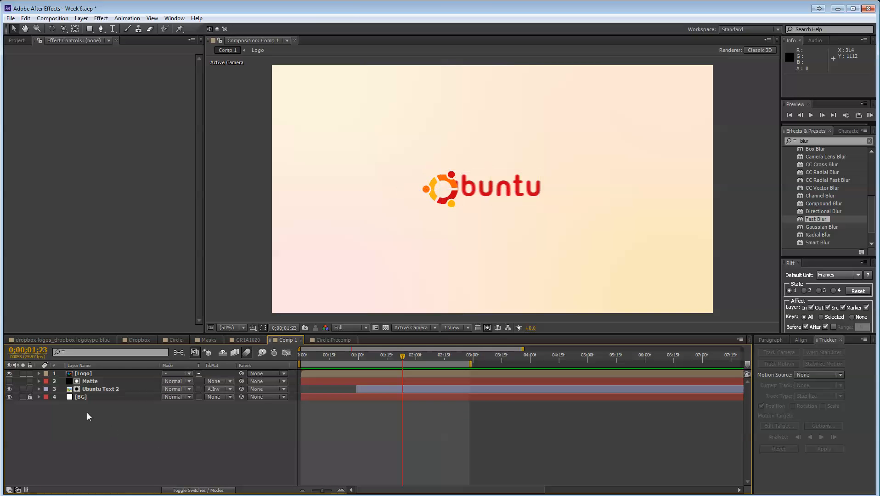
Step: Paste the Circle Precomp layer into Comp 1, set the time to 0;00;00;18, and move the layer to about 1206, 290
key(ctrl+v)
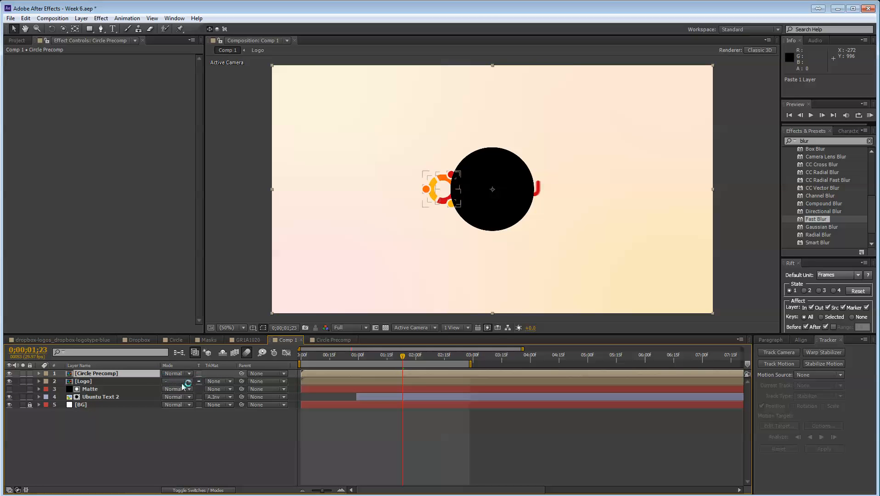
click(211, 491)
drag(506, 191, 581, 147)
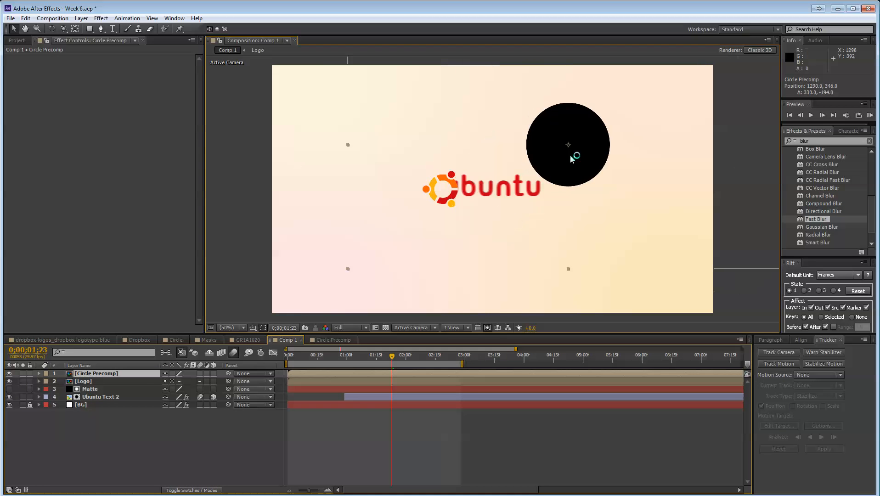
drag(347, 357, 322, 366)
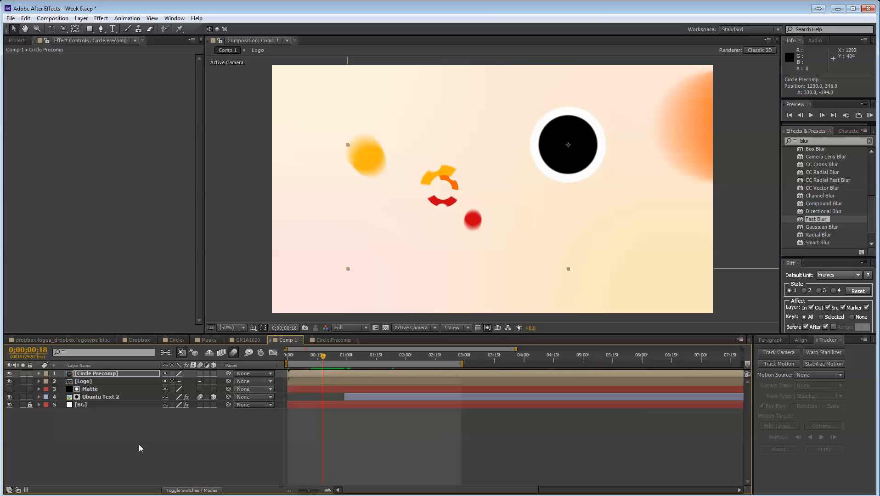
click(99, 397)
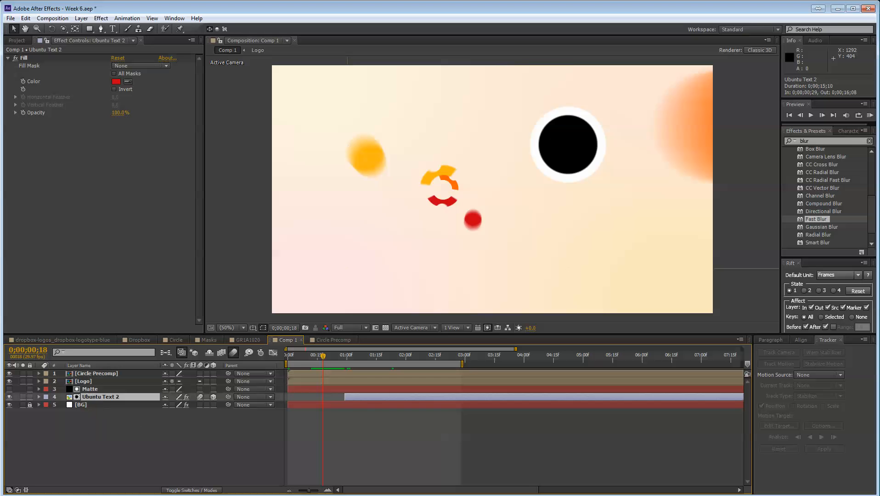
click(563, 128)
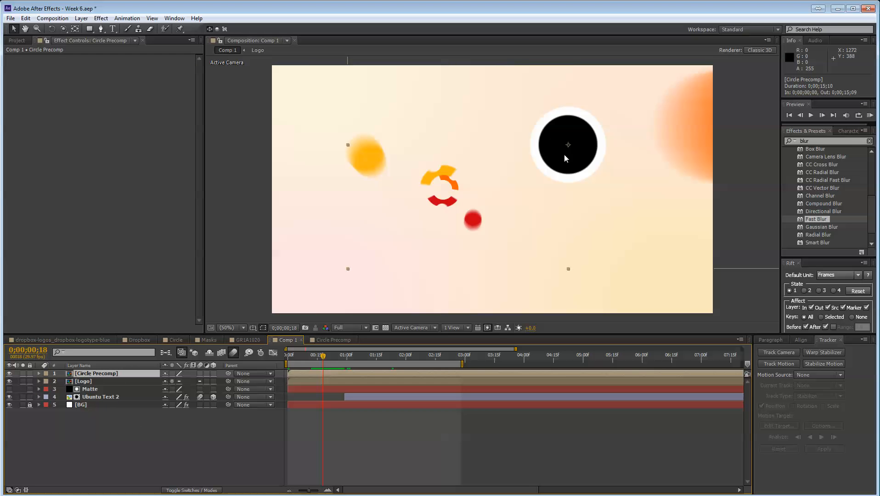
drag(571, 158, 552, 145)
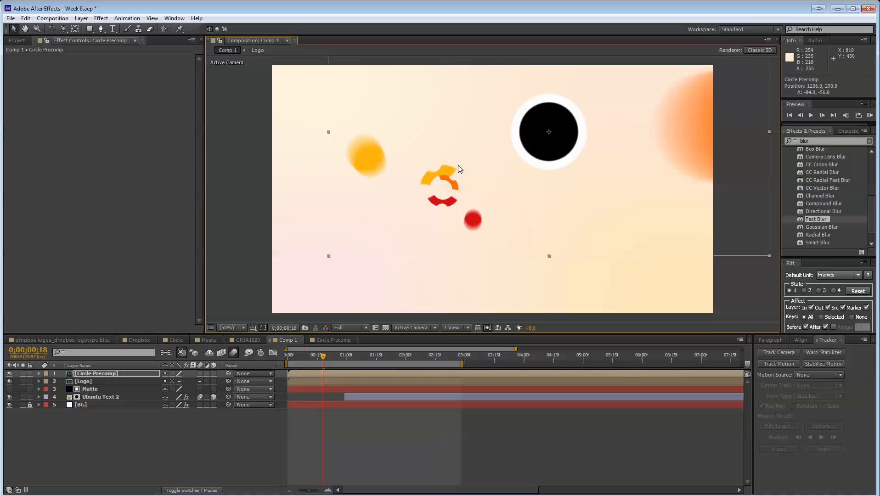
Step: Create a 1920 by 1080 px solid using the orange sampled from the logo's ring
right_click(126, 428)
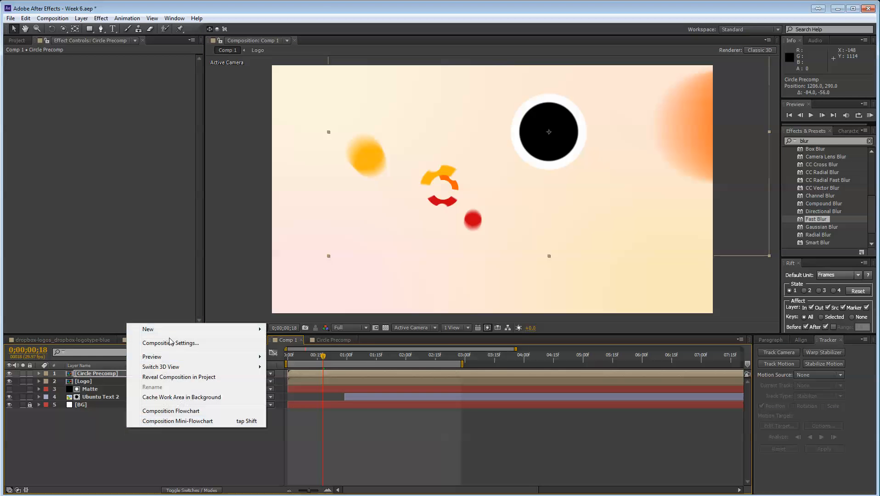
mouse_move(147, 328)
click(317, 355)
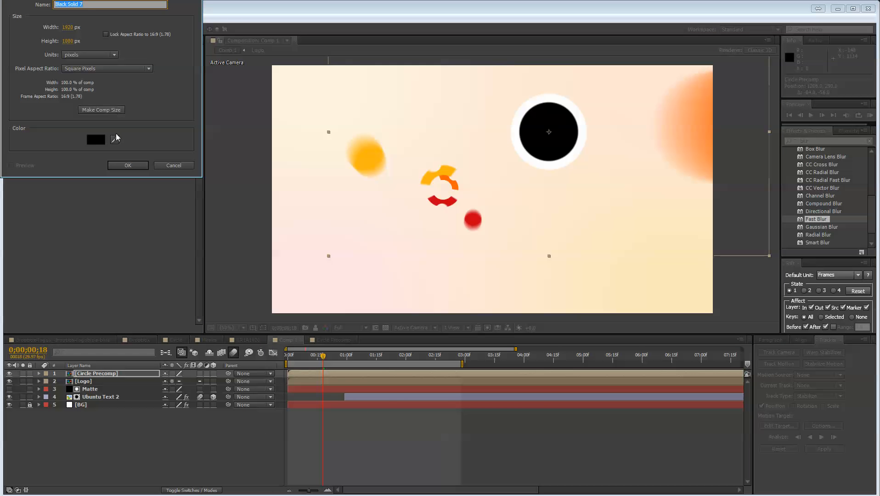
click(115, 140)
click(457, 184)
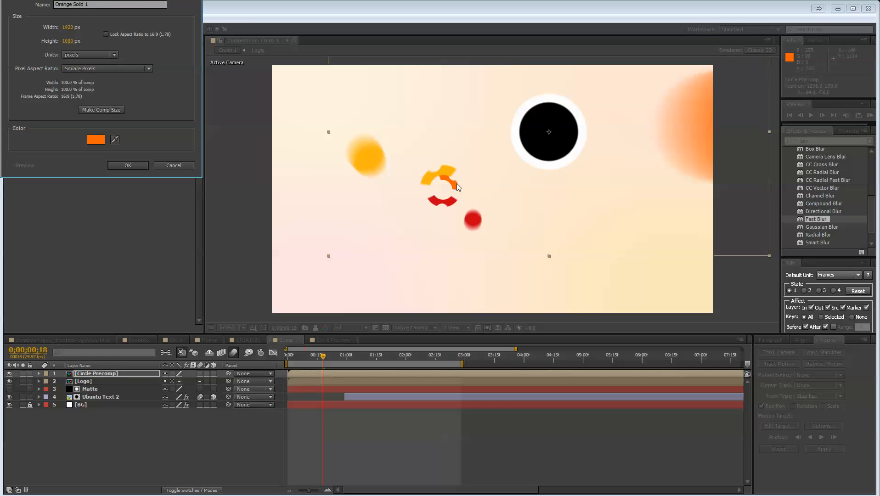
key(Return)
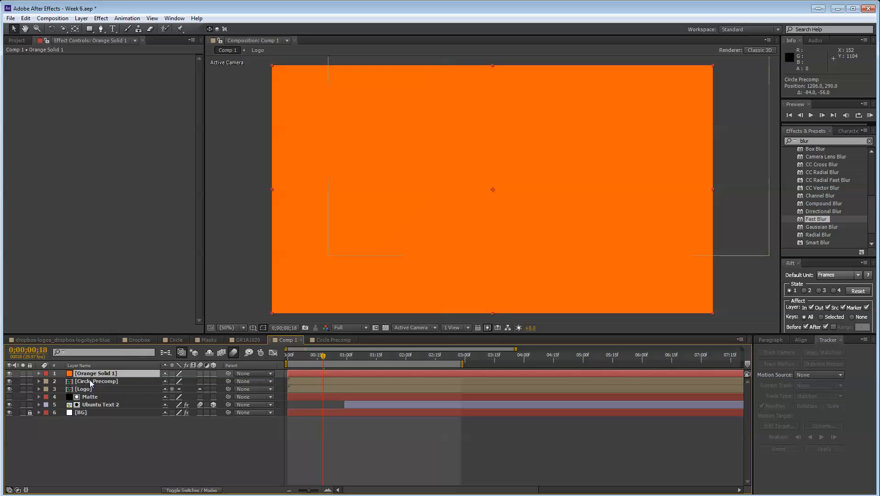
Step: Place Circle Precomp above the orange solid and set the solid's track matte to Luma Matte
drag(98, 382, 101, 375)
click(113, 384)
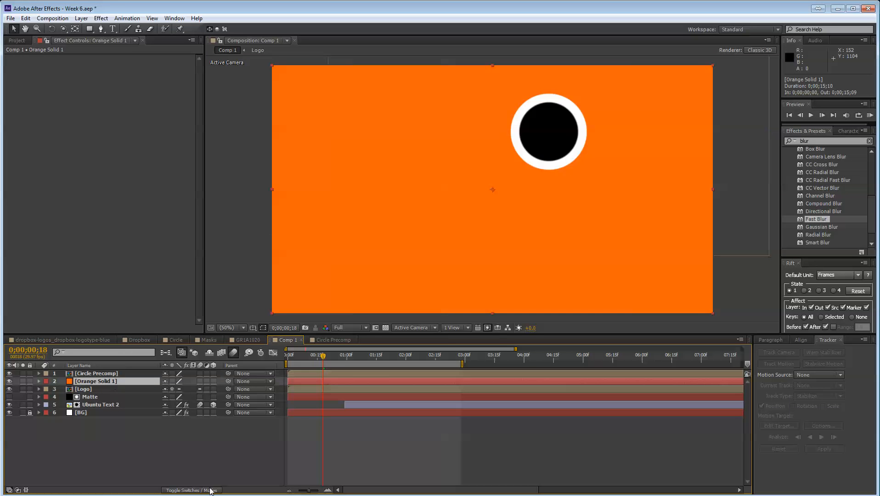
click(200, 491)
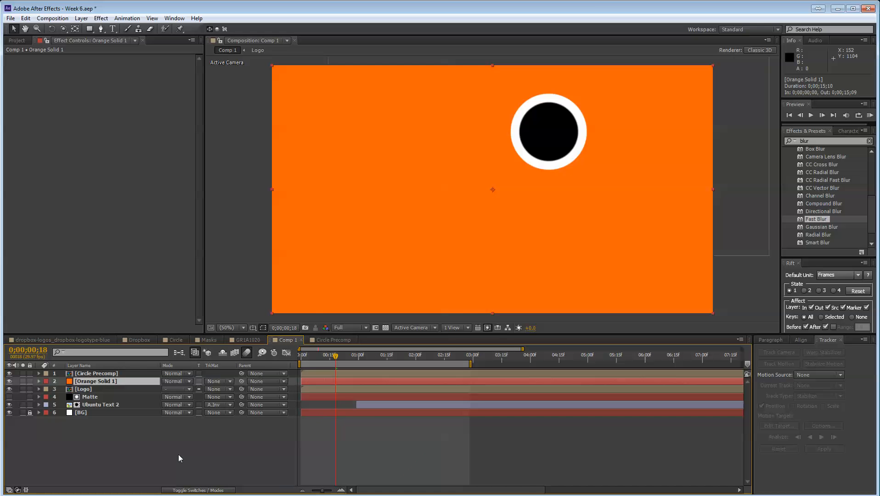
click(217, 382)
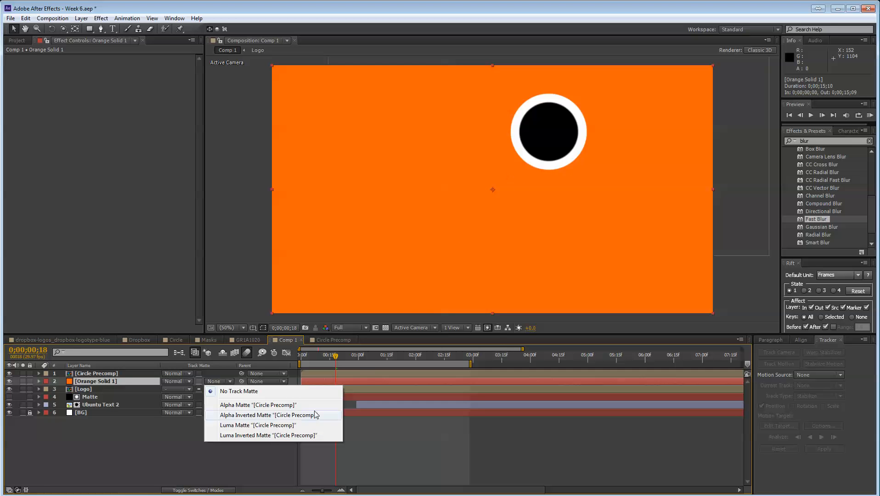
click(239, 426)
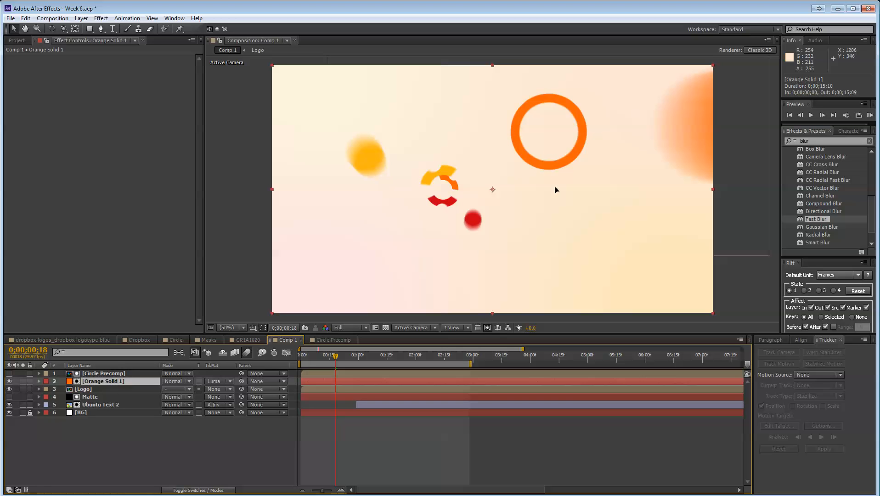
Step: Undo the shift of the orange solid, move Circle Precomp slightly down instead, and set the current time to 0;00;00;22
drag(555, 189, 575, 141)
key(ctrl+z)
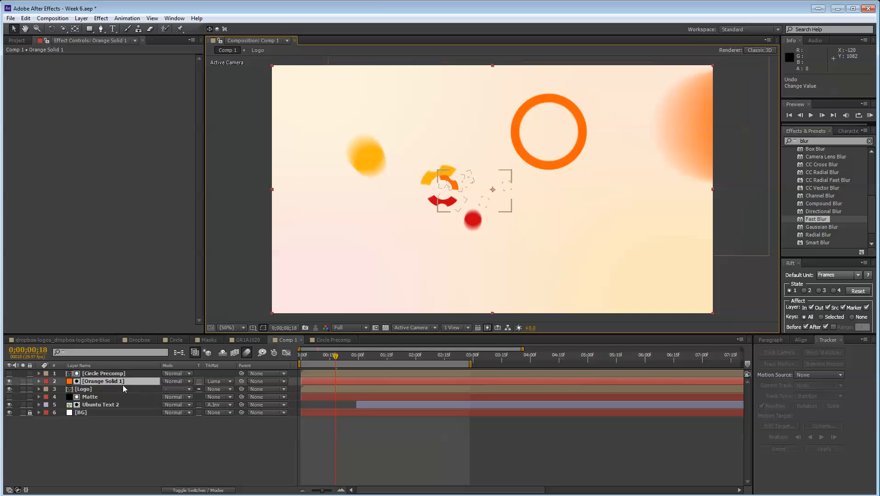
click(103, 374)
drag(499, 195, 563, 176)
drag(336, 356, 344, 372)
click(205, 450)
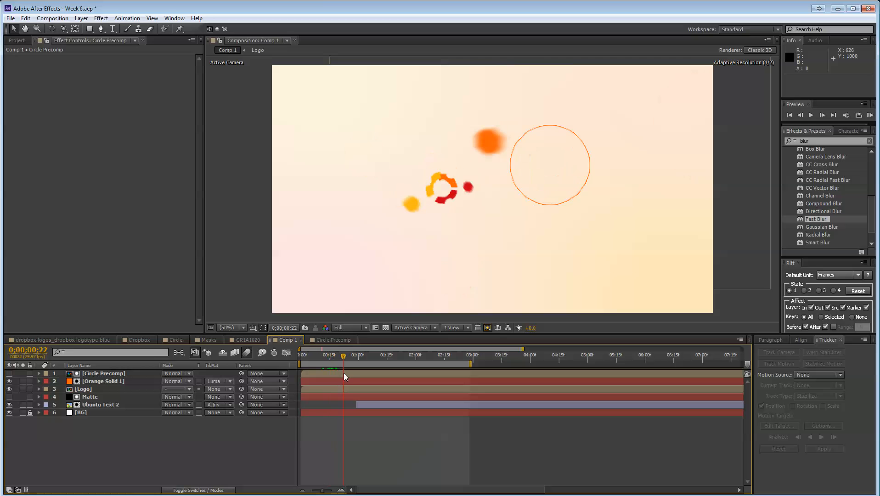
Step: Open the recent project Week 4 Lesson.aep without saving the changes to Week 6.aep
click(9, 19)
mouse_move(69, 49)
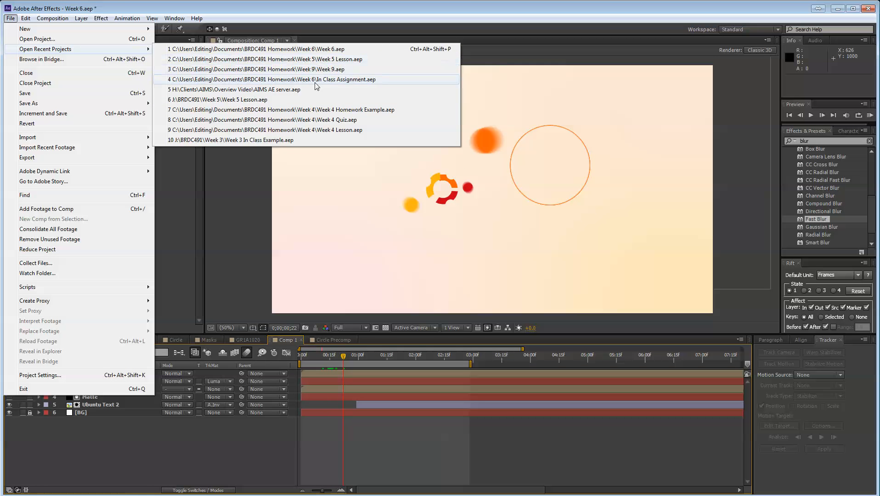
click(317, 131)
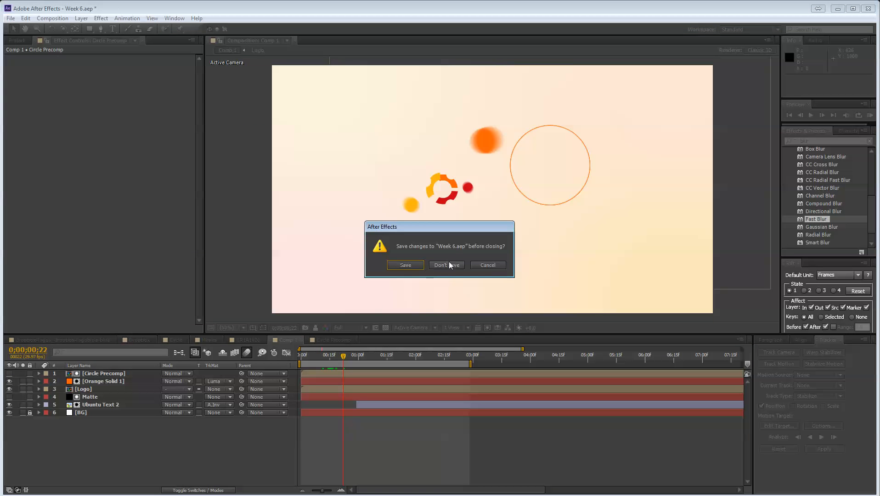
click(448, 265)
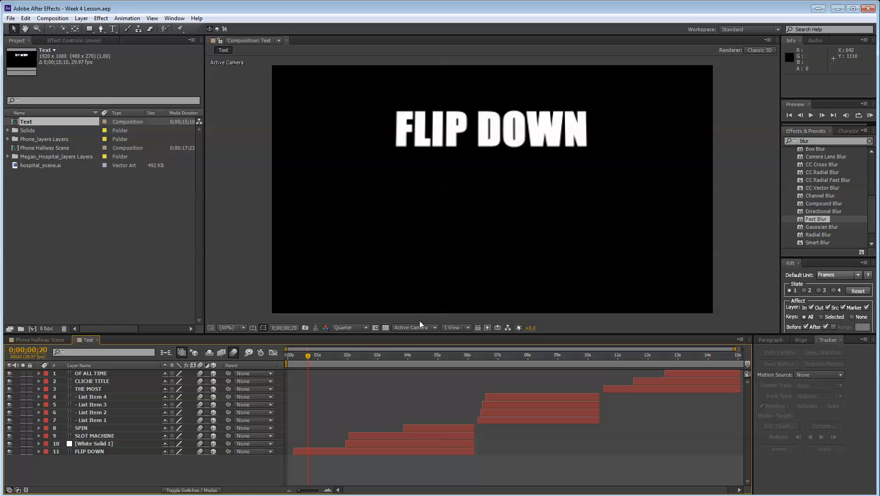
Step: Preview the Text composition's title animation up to 0;00;02;21 and look at the Phone Hallway Scene composition
drag(288, 360, 347, 366)
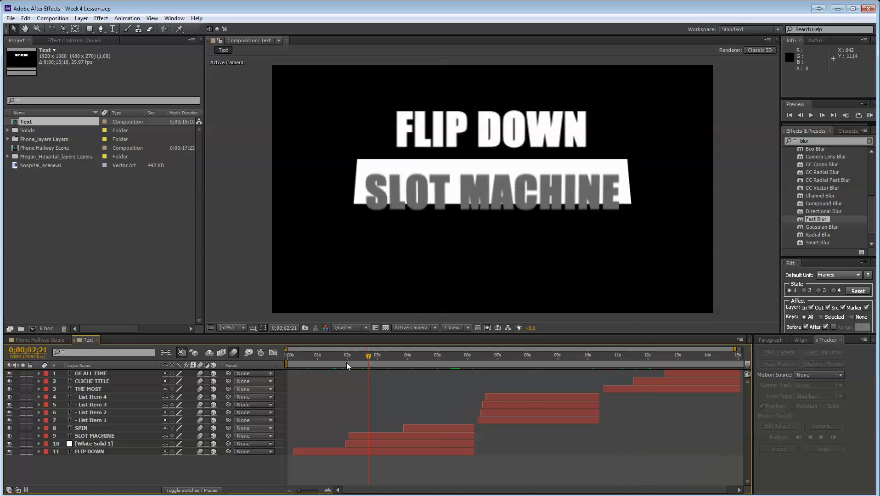
click(40, 340)
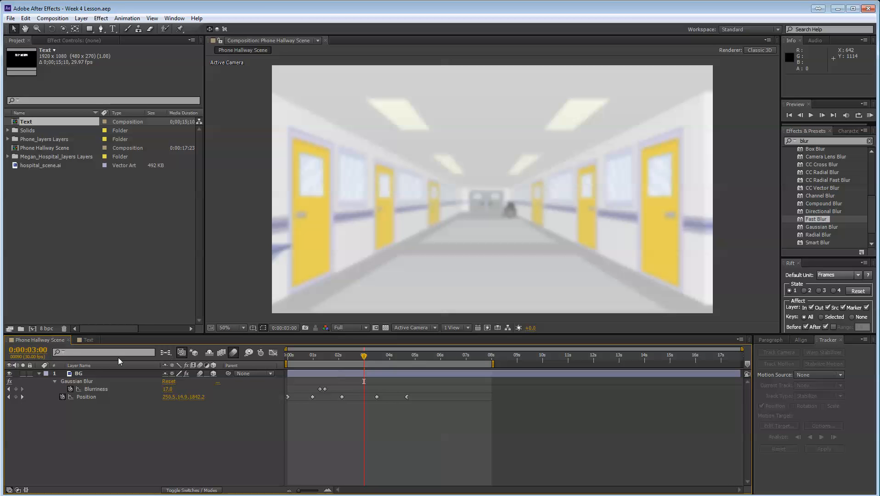
click(85, 340)
Step: Try to open the recent project Week 3 In Class Example.aep from the J: drive
click(10, 18)
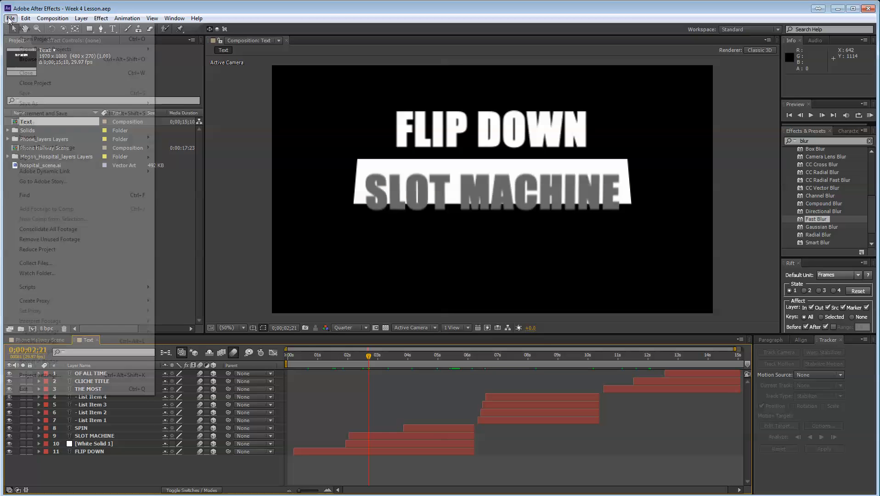
mouse_move(71, 52)
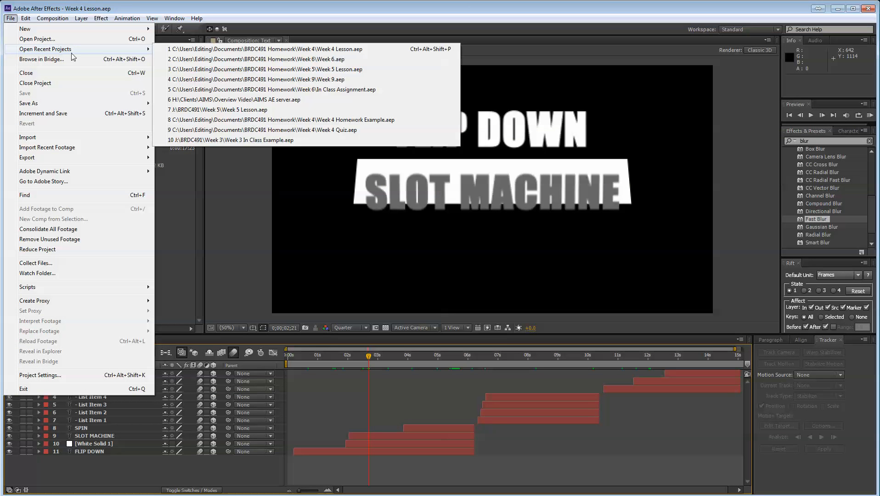
click(313, 140)
click(518, 262)
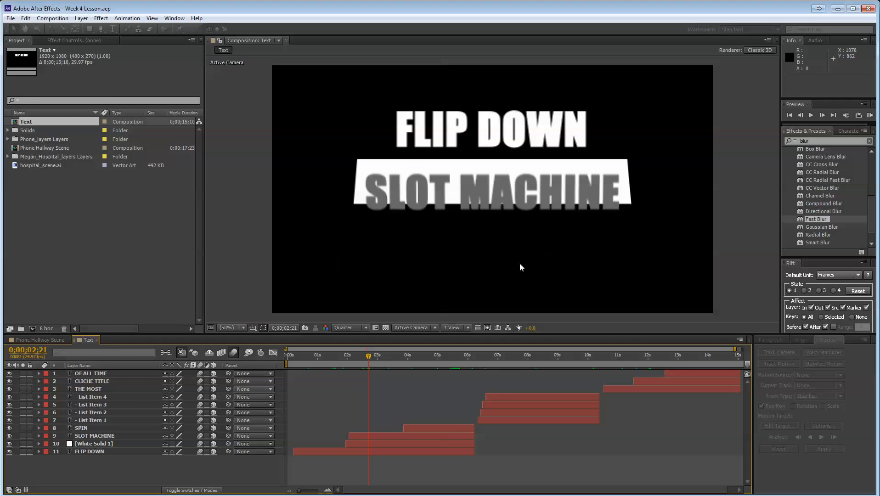
Step: Browse the week folders in BRDC491 Homework and open the project Week 3 In Class Example from Week 3
click(11, 19)
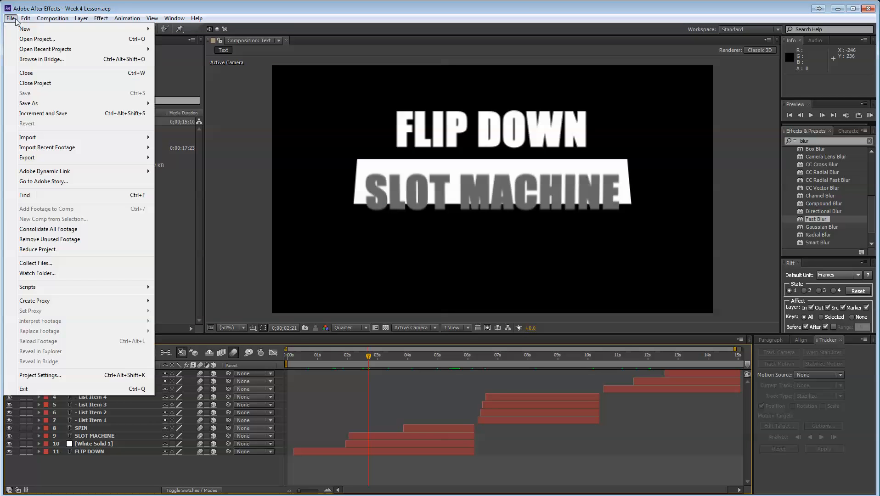
click(24, 40)
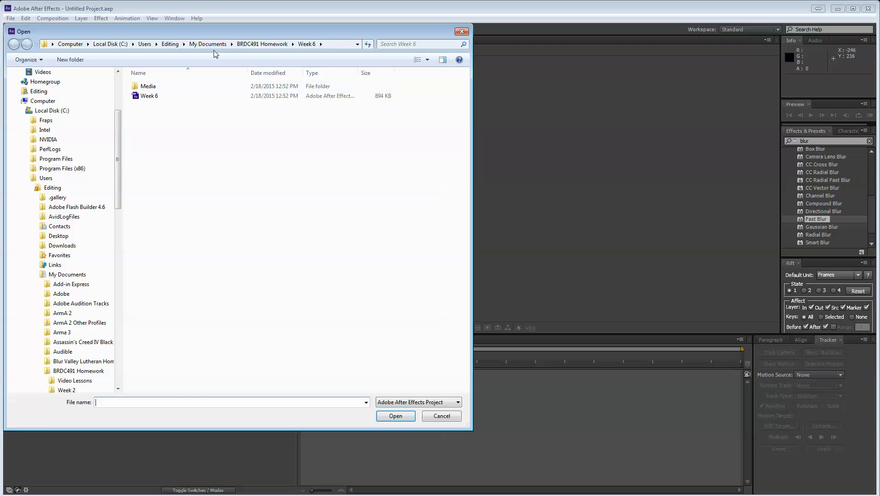
click(262, 44)
double_click(162, 125)
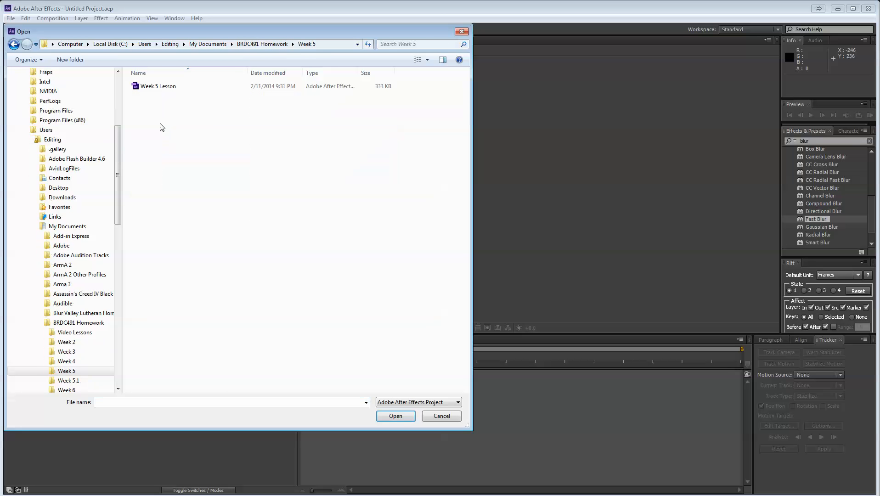
key(BackSpace)
double_click(161, 115)
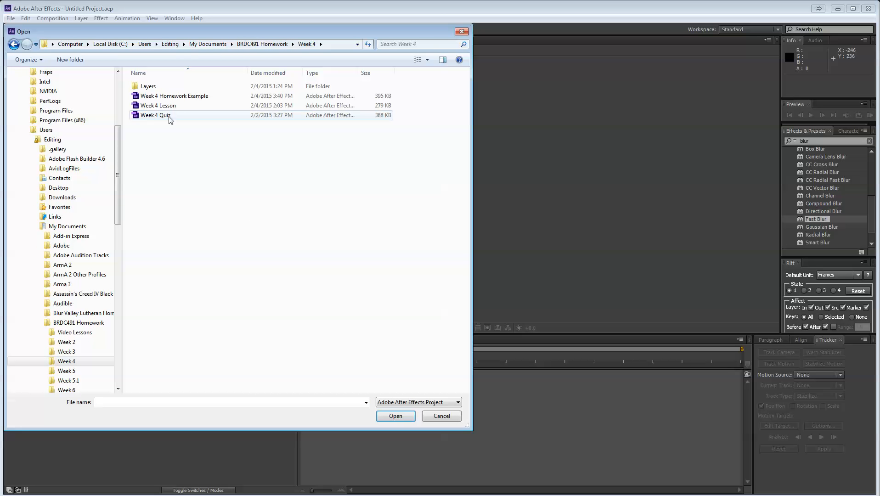
key(BackSpace)
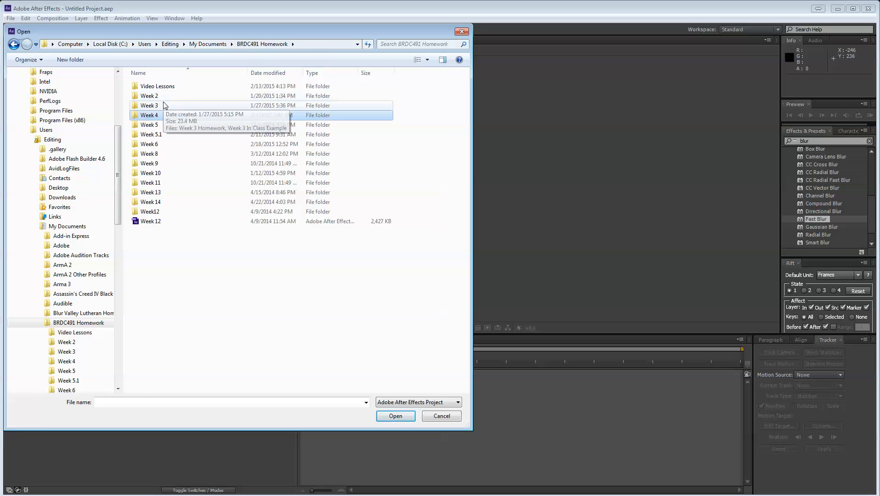
double_click(165, 106)
click(167, 88)
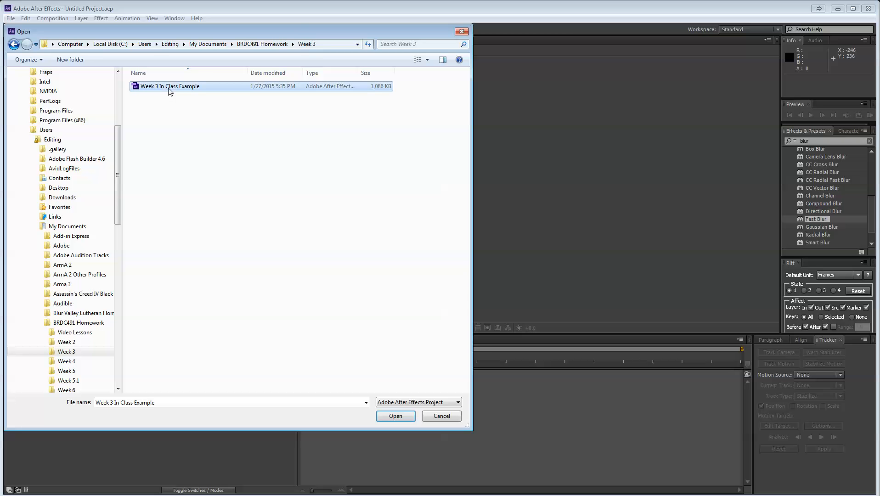
key(BackSpace)
double_click(165, 105)
double_click(164, 87)
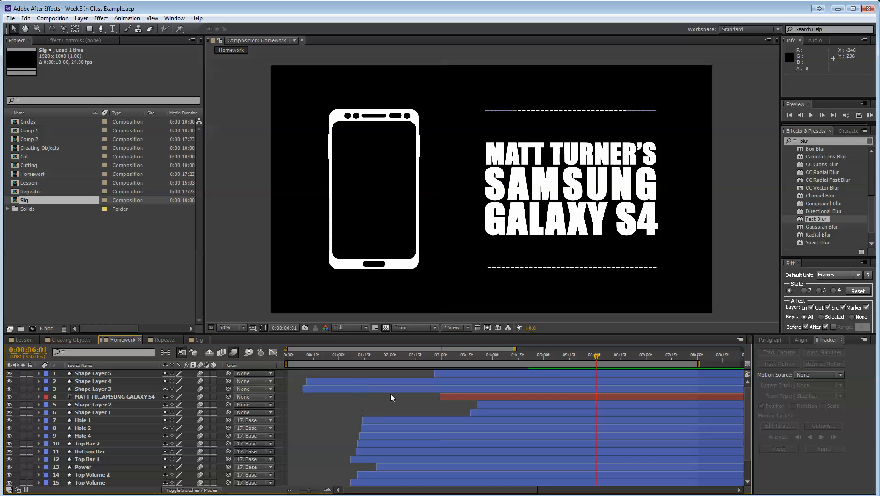
Step: Set the Homework composition's time to 0:00:05:25, zoom the view to 25%, and enlarge the timeline to show all layers
drag(401, 358, 586, 388)
key(comma)
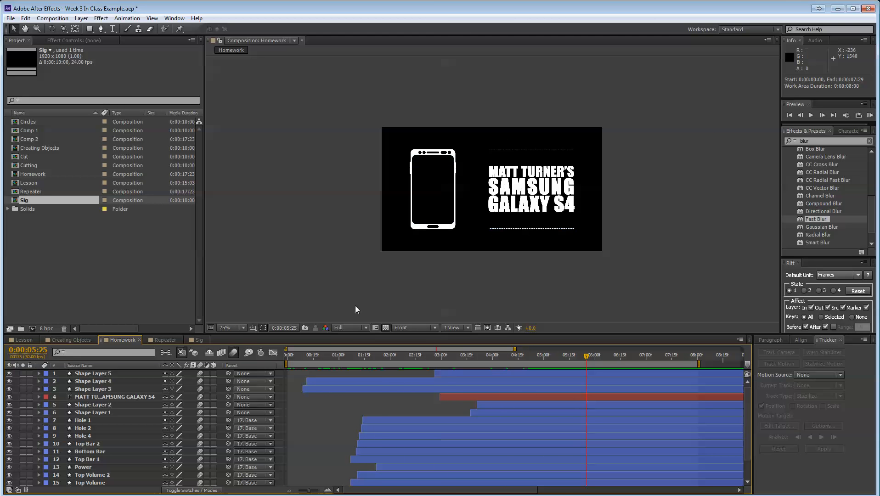
drag(165, 336, 165, 235)
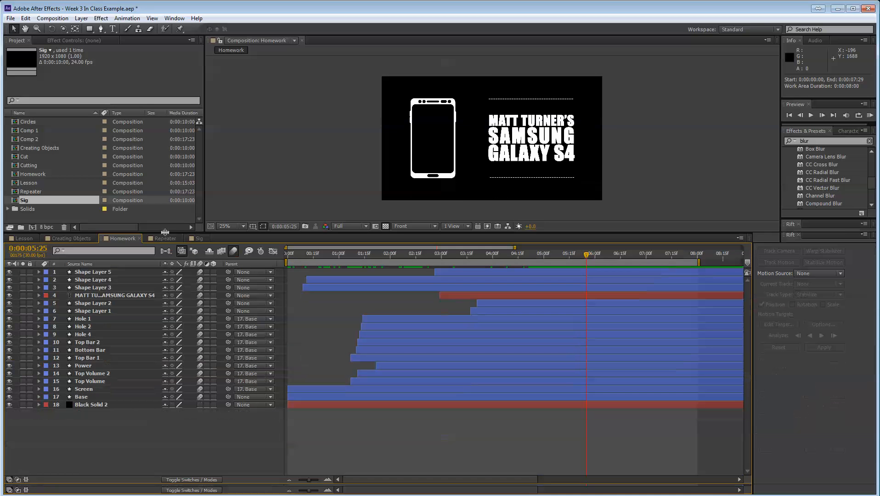
Step: Find the Ramp effect and apply it to the Black Solid 2 layer in the Homework composition
click(97, 404)
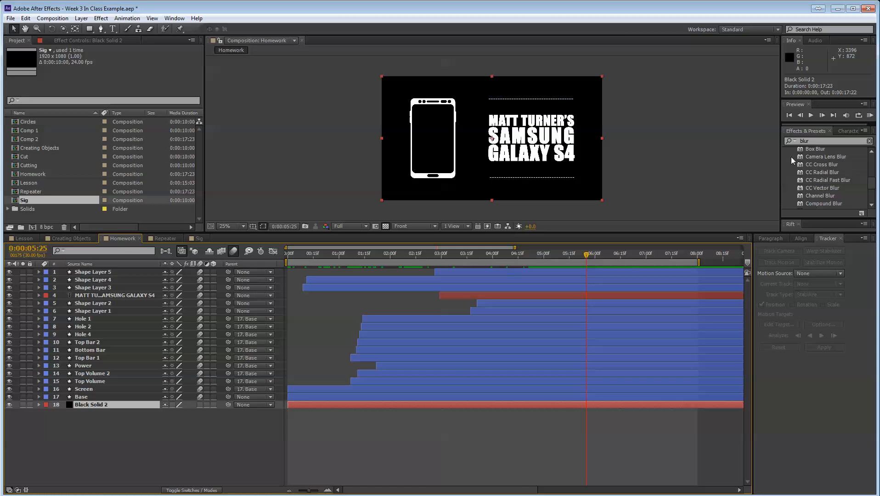
double_click(805, 141)
text(ramp)
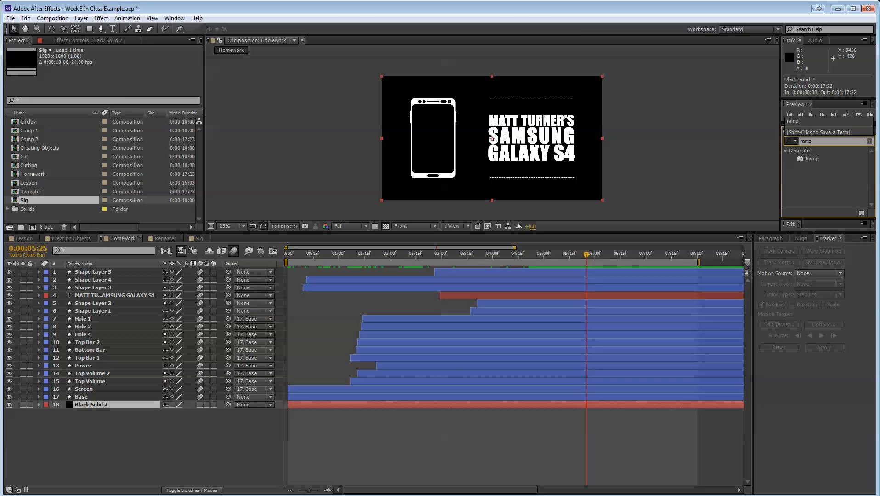
double_click(806, 159)
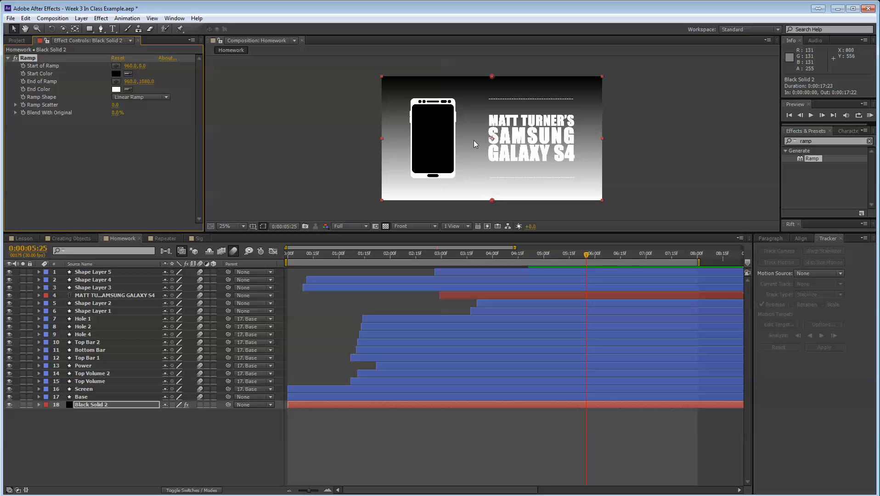
Step: Set the Ramp's start color to green 77D27F and sample that same green for the end color
click(117, 74)
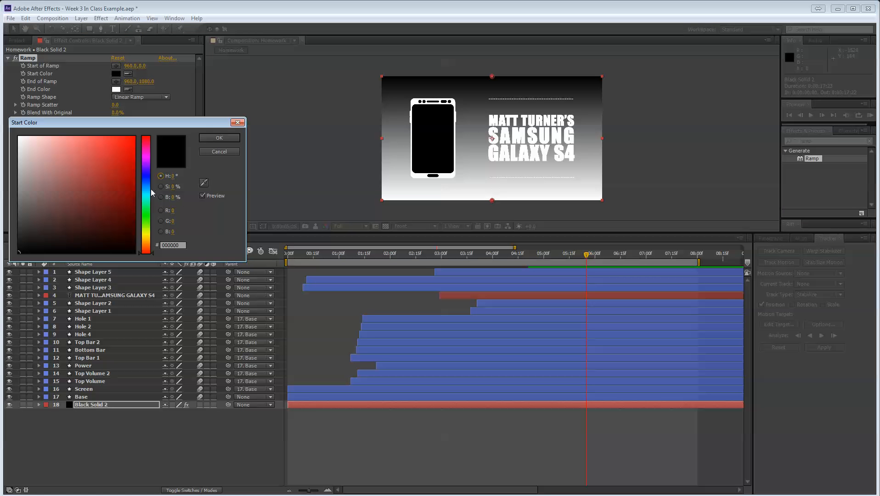
click(147, 212)
drag(85, 168, 71, 157)
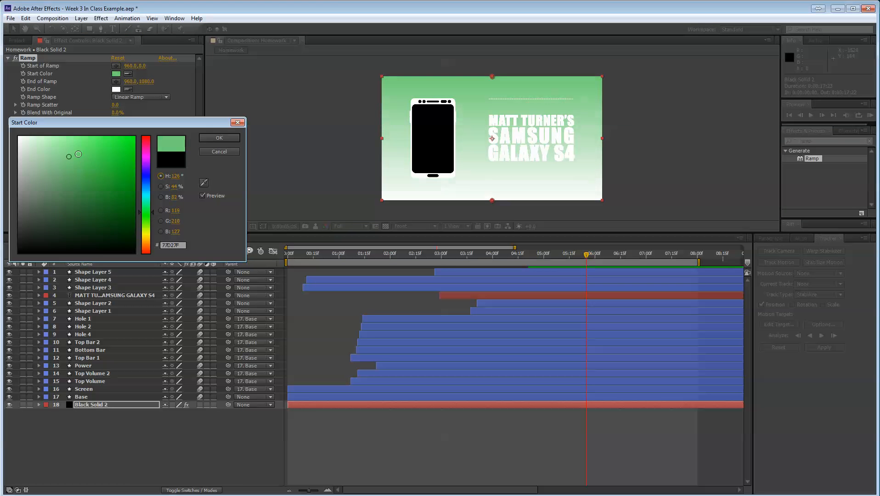
click(219, 138)
click(129, 89)
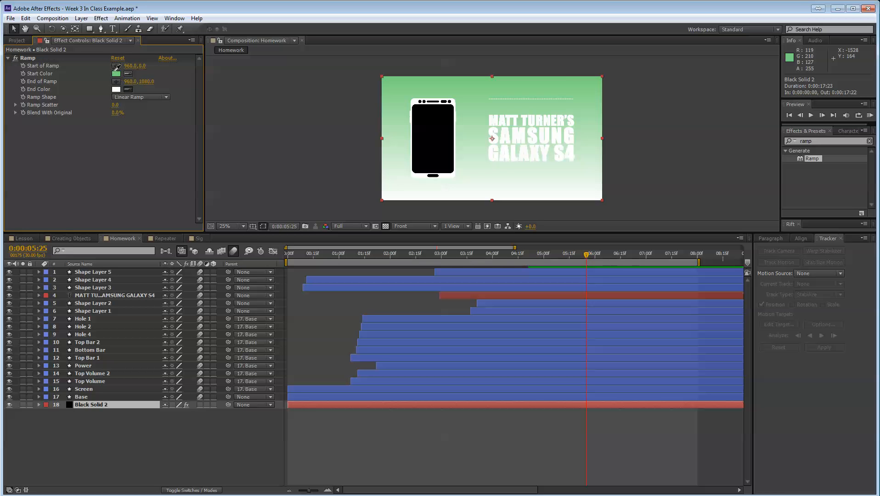
click(116, 73)
Step: Change the Ramp's start color to light green C8F1CC
click(116, 73)
drag(62, 141, 42, 145)
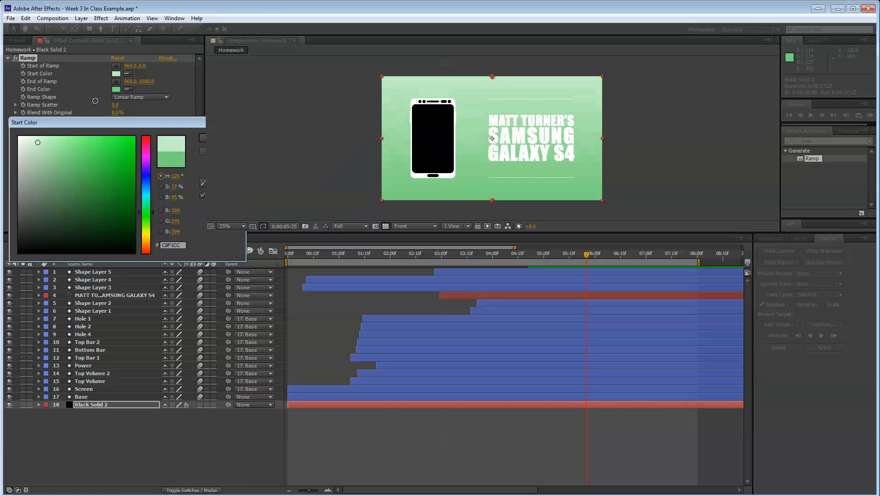
click(219, 138)
Step: Move the ramp's start to about 960, 396 and its end to about 960, 1468, and change the shape to Radial Ramp
drag(491, 77, 492, 121)
drag(492, 200, 492, 245)
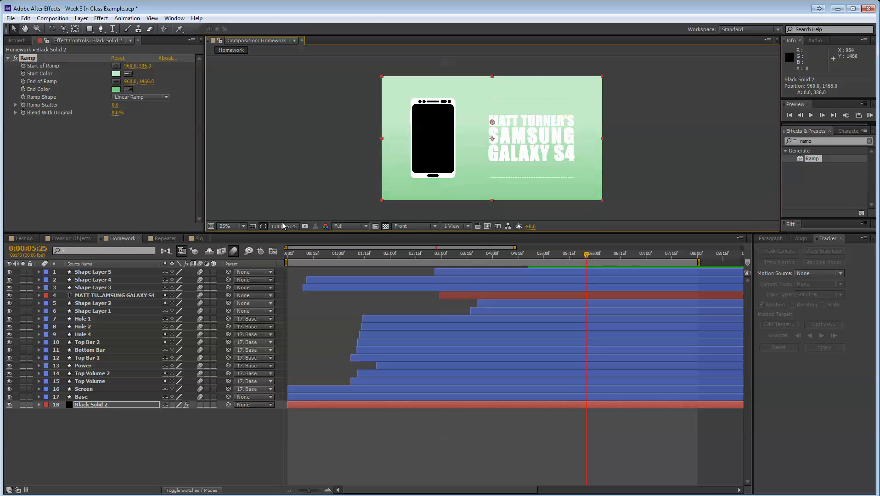
click(137, 98)
click(144, 118)
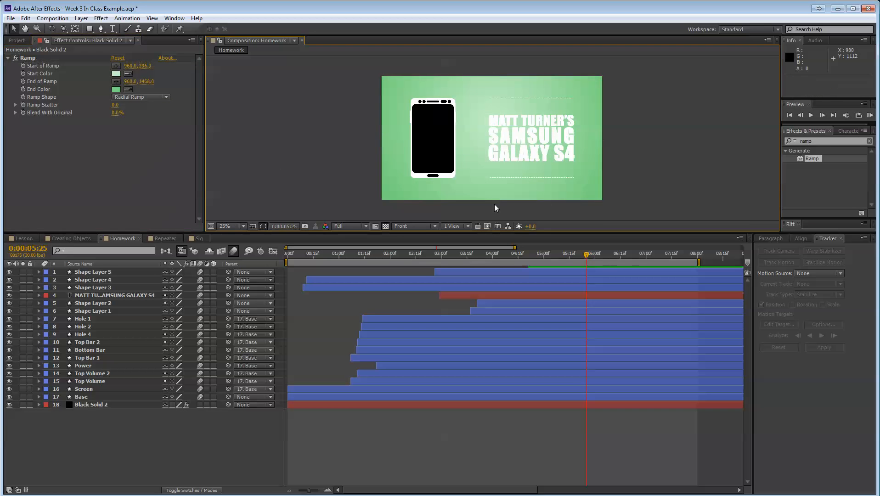
Step: Move the Ramp's end point further below the frame, to about 960, 2108, to soften the radial gradient
scroll(502, 211, down, 1)
click(38, 61)
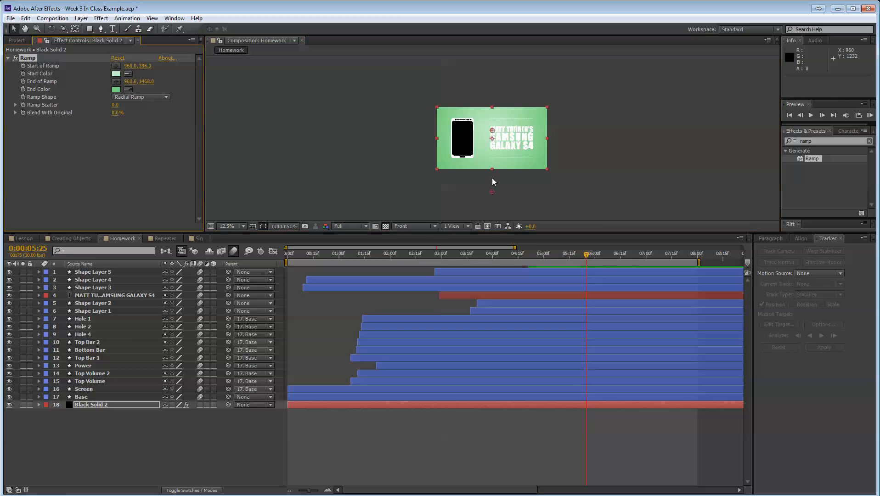
drag(493, 191, 493, 229)
scroll(545, 142, up, 3)
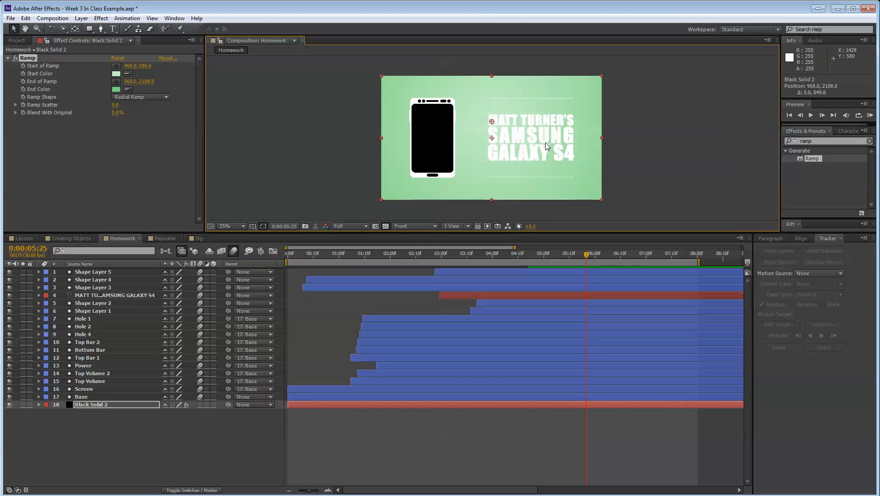
Step: Enlarge the composition view and pre-compose the phone layers, Hole 1 through Base, into a composition named Phone
drag(415, 232, 450, 318)
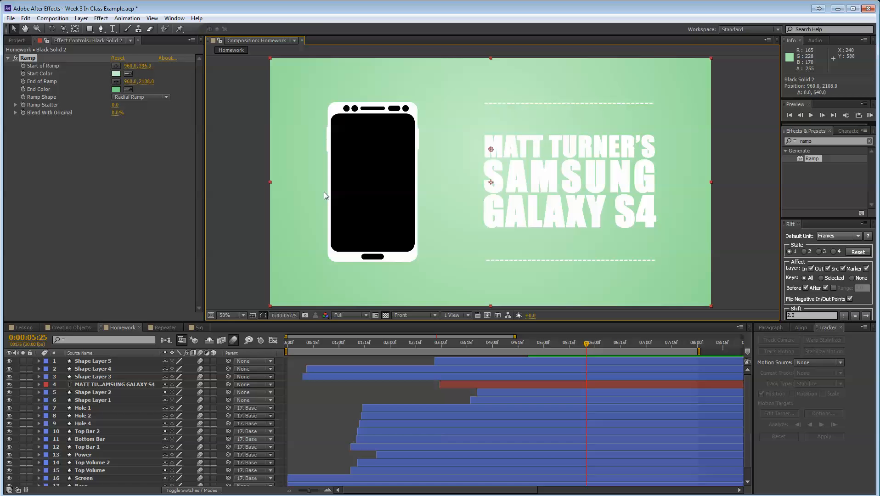
click(109, 408)
scroll(109, 409, down, 1)
shift+click(95, 472)
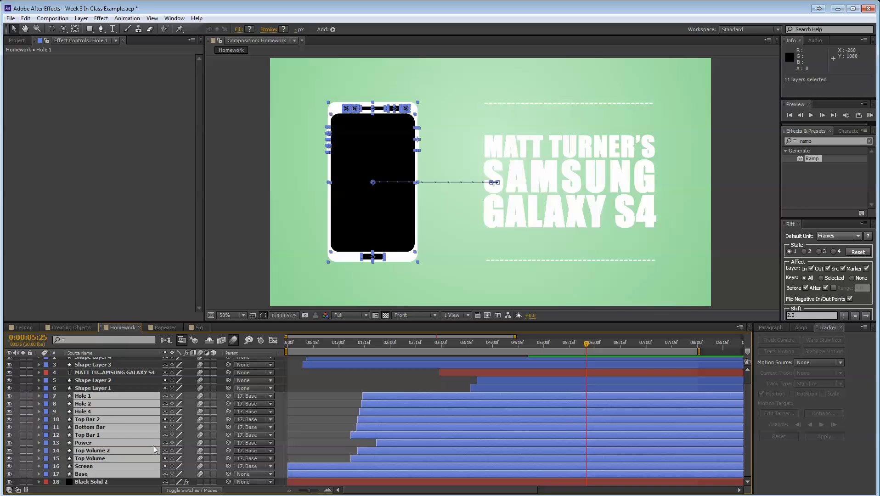
key(ctrl+shift+c)
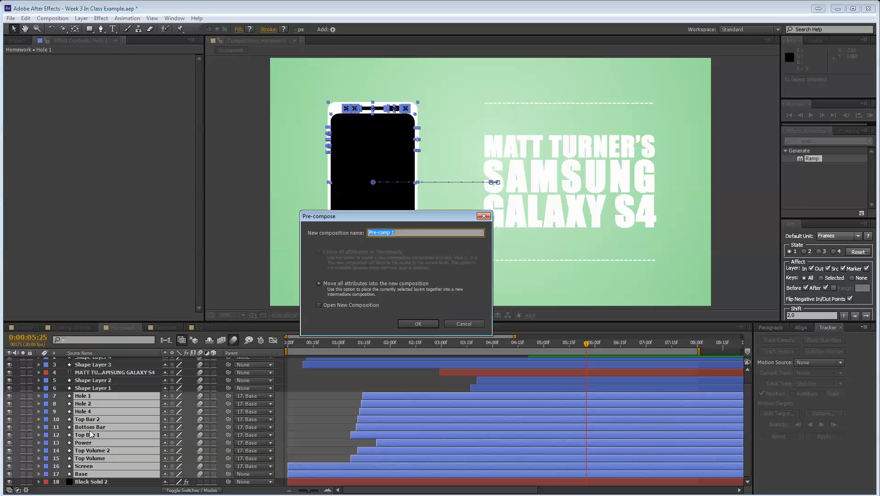
text(Phone)
key(Return)
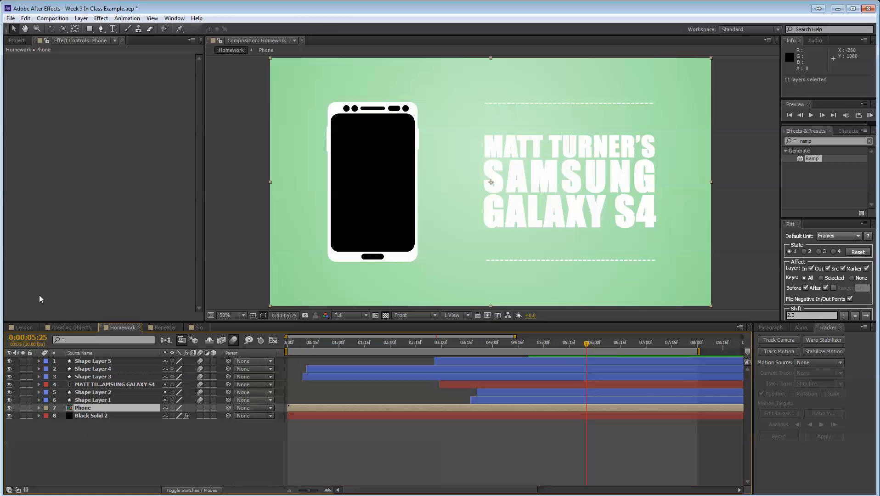
Step: Create a white 1920 × 1080 solid and place it directly below the Phone layer
click(105, 407)
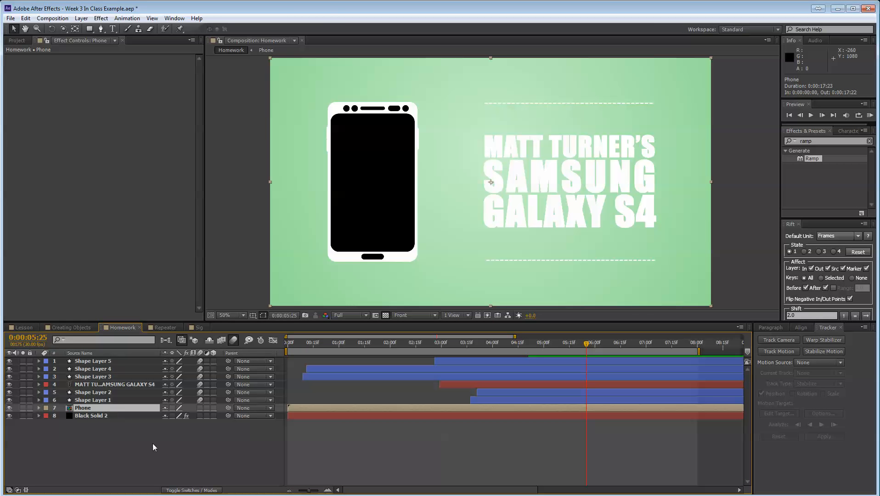
right_click(116, 432)
mouse_move(207, 332)
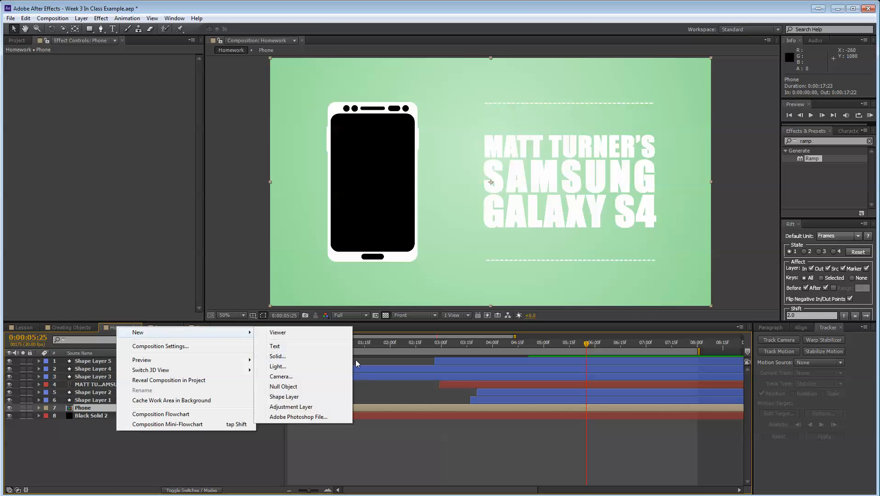
click(277, 356)
click(94, 137)
click(69, 171)
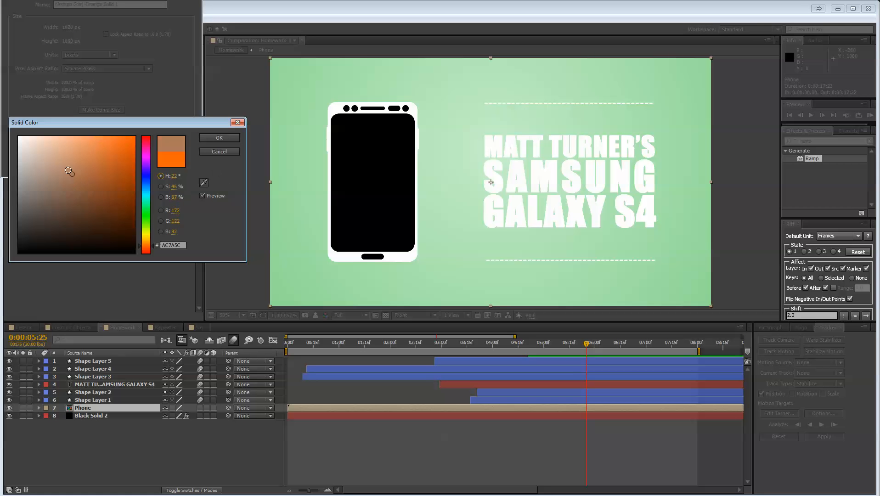
drag(68, 171, 18, 136)
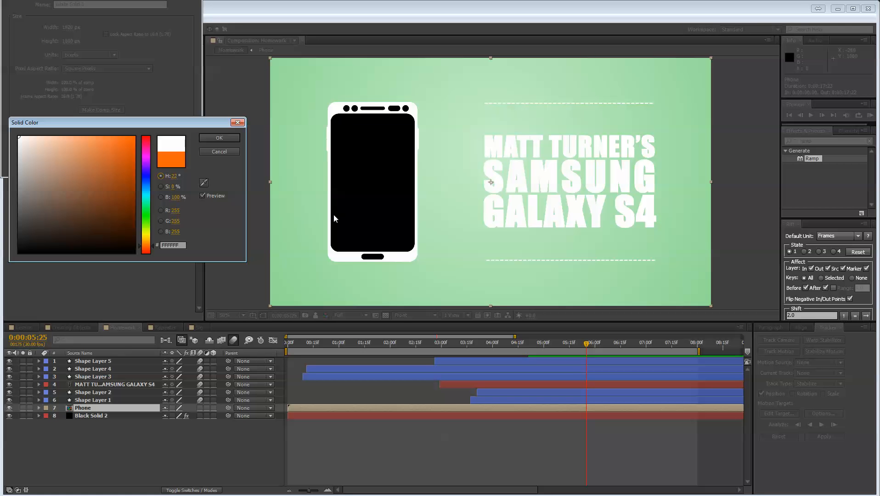
key(Return)
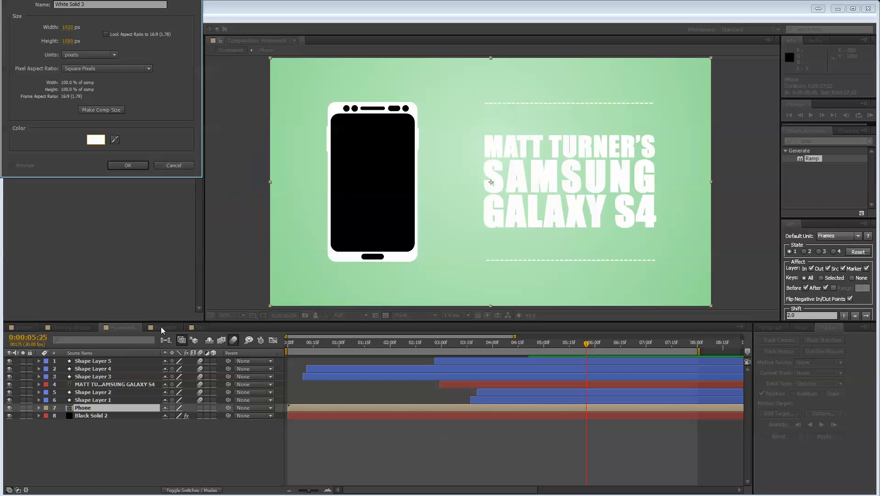
key(Return)
drag(98, 363, 100, 421)
Step: Show the blending mode and track matte options, and give White Solid 3 a Luma matte from the Phone layer
click(80, 409)
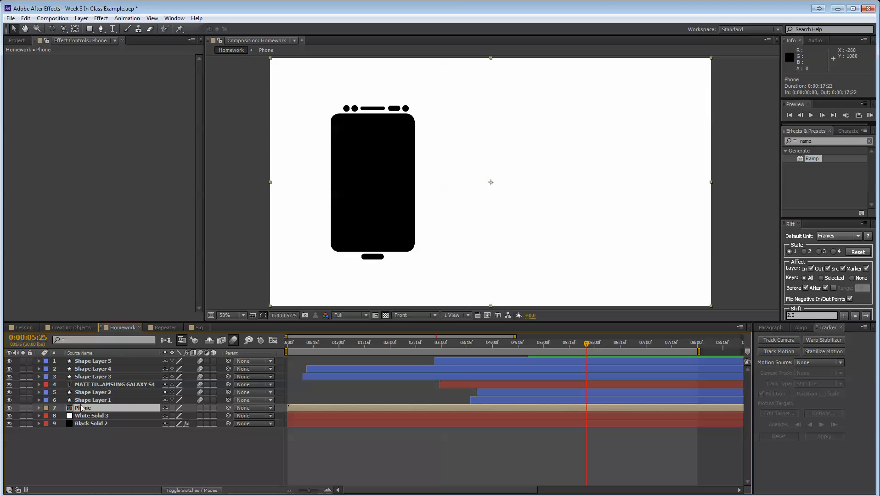
click(93, 416)
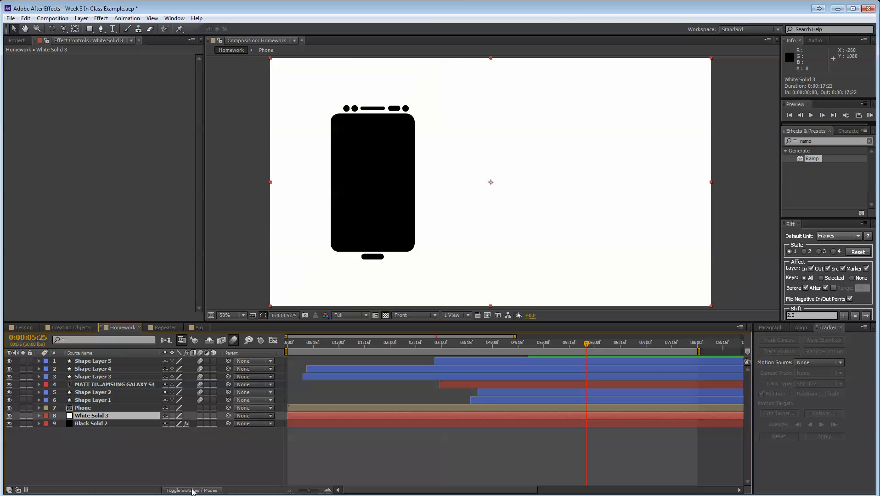
click(192, 490)
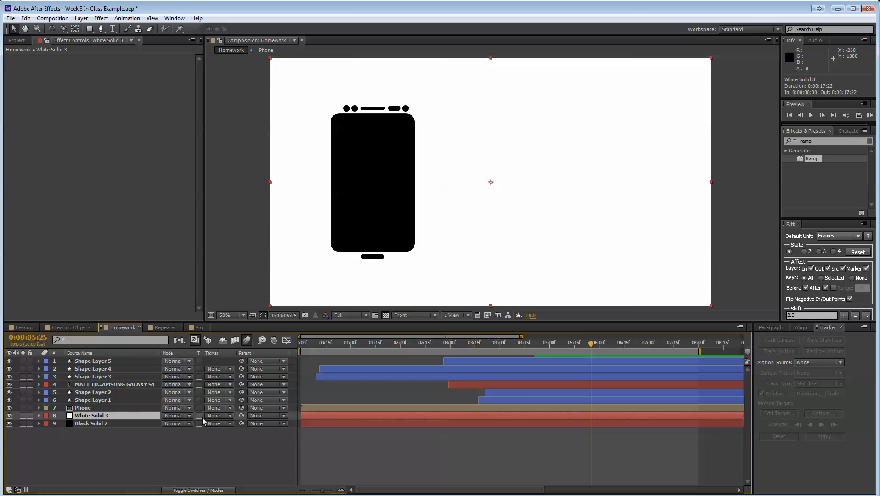
click(214, 415)
click(244, 460)
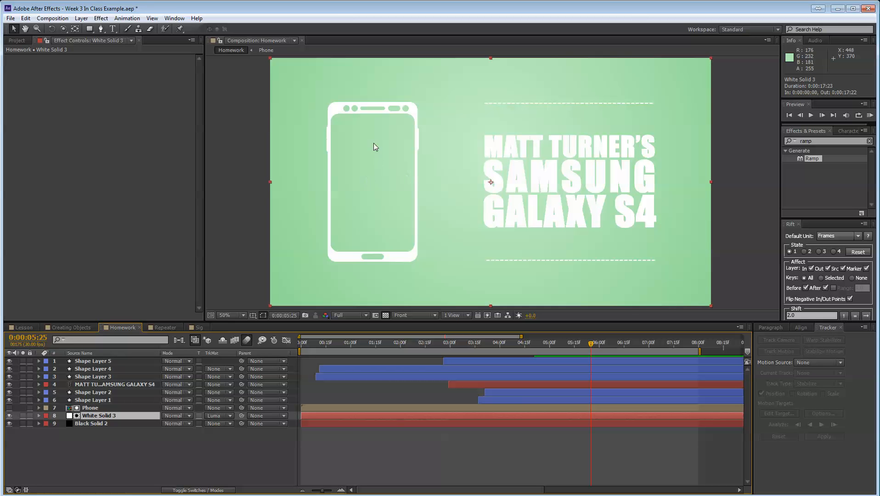
click(103, 464)
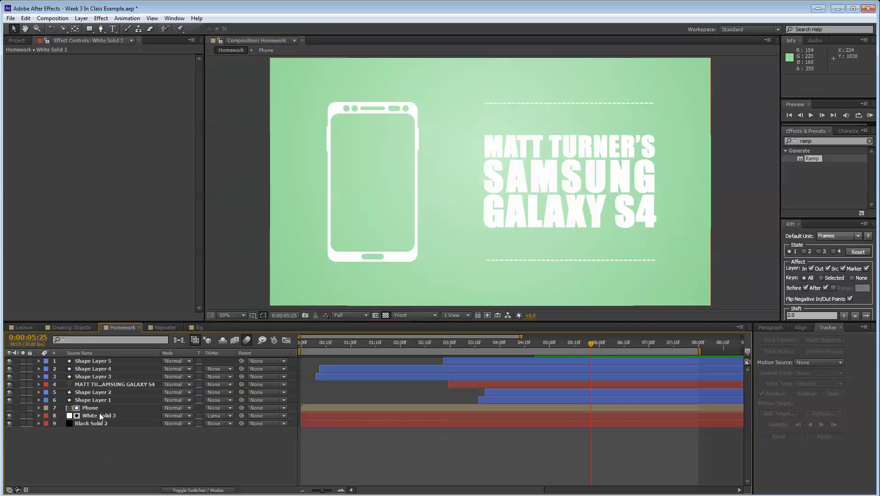
Step: Test moving the Phone matte layer to about 1106, 494 in the frame, and undo the move
click(101, 415)
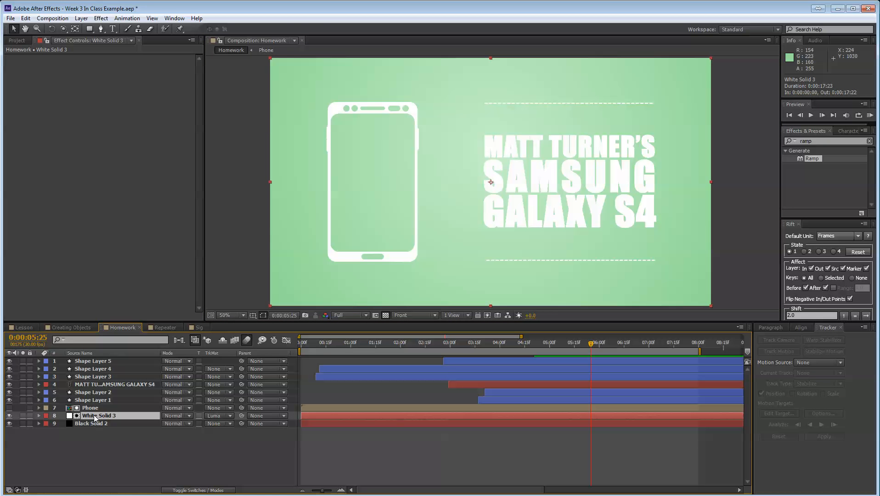
click(91, 401)
click(88, 409)
drag(395, 168, 424, 161)
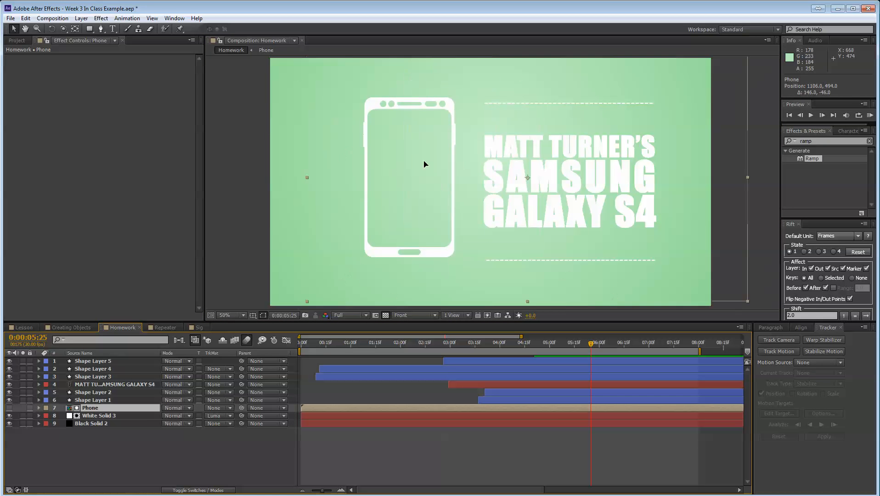
key(ctrl+z)
Step: Lock White Solid 3, test moving the Phone matte layer in the frame, and undo the move
click(105, 416)
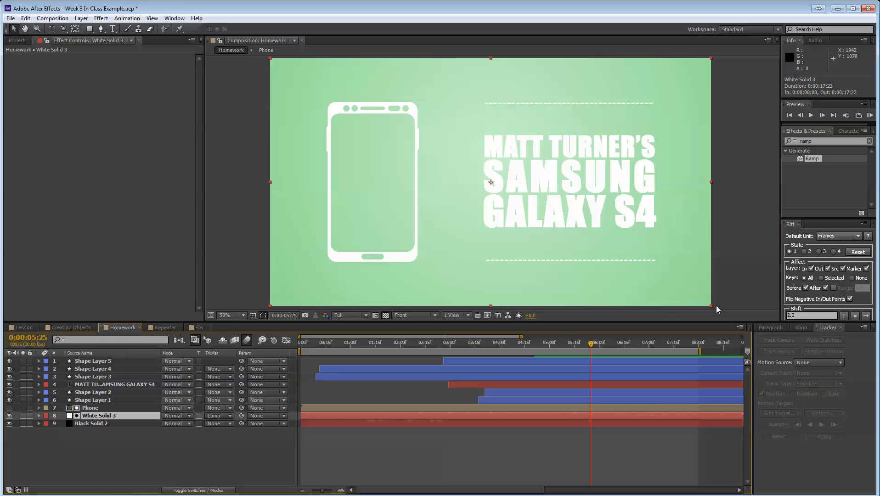
click(30, 415)
click(383, 201)
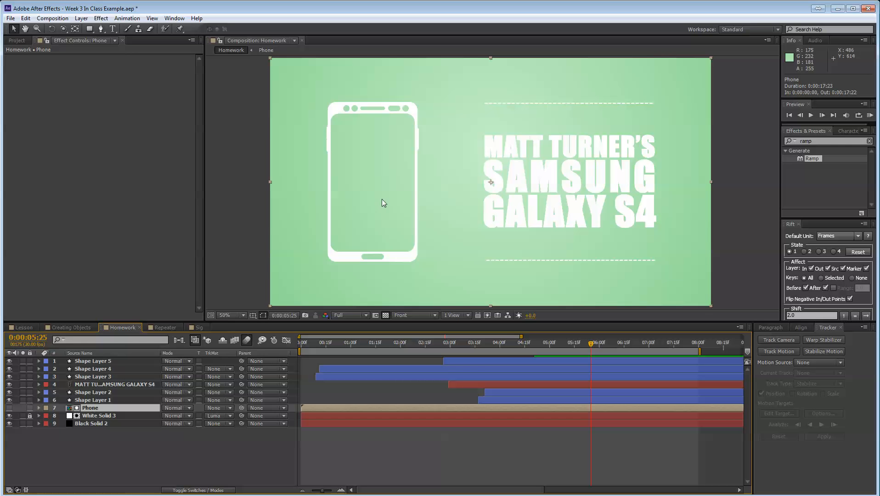
drag(382, 199, 407, 185)
key(ctrl+z)
Step: Go to 0:00:02:14 and open the solid settings of White Solid 3
drag(489, 342, 424, 343)
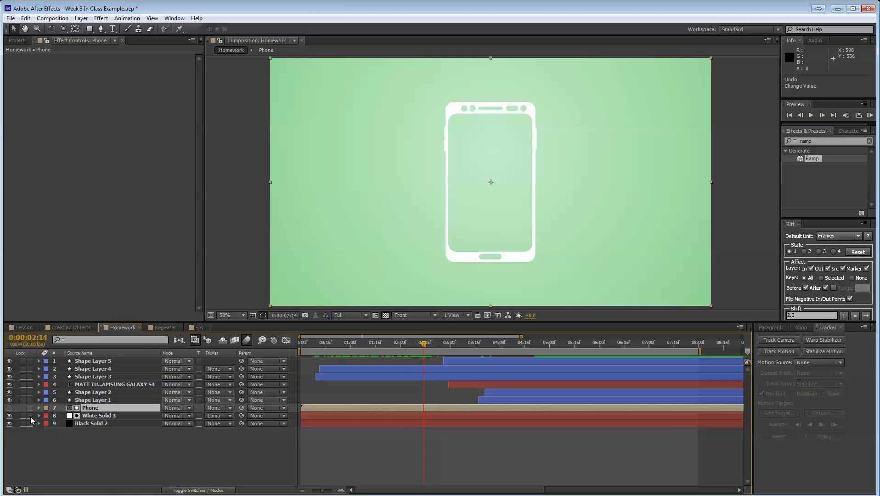
click(97, 417)
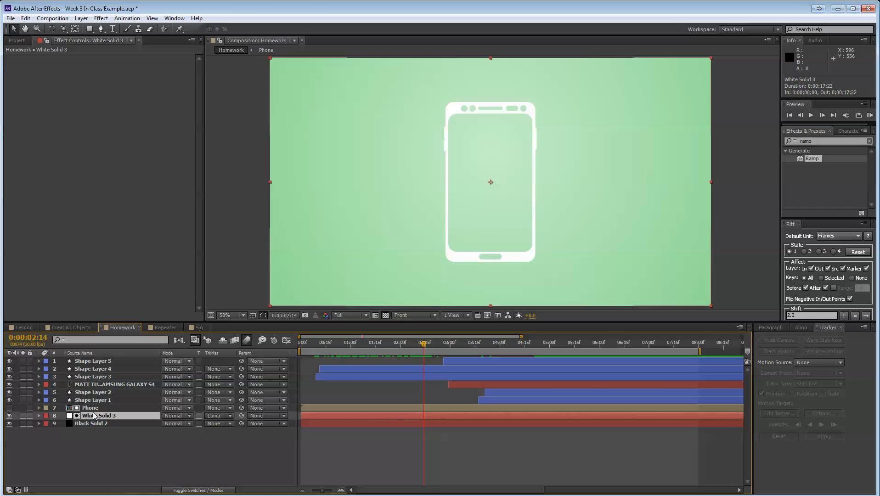
key(ctrl+shift+y)
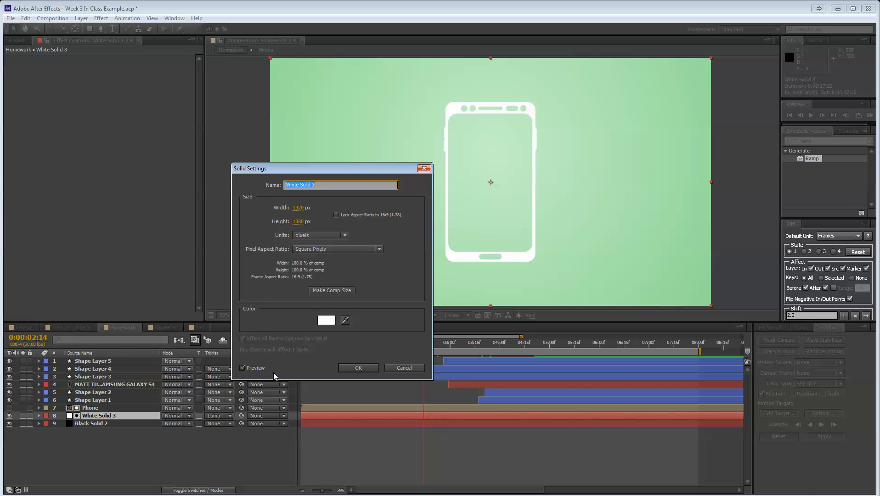
key(Escape)
click(82, 19)
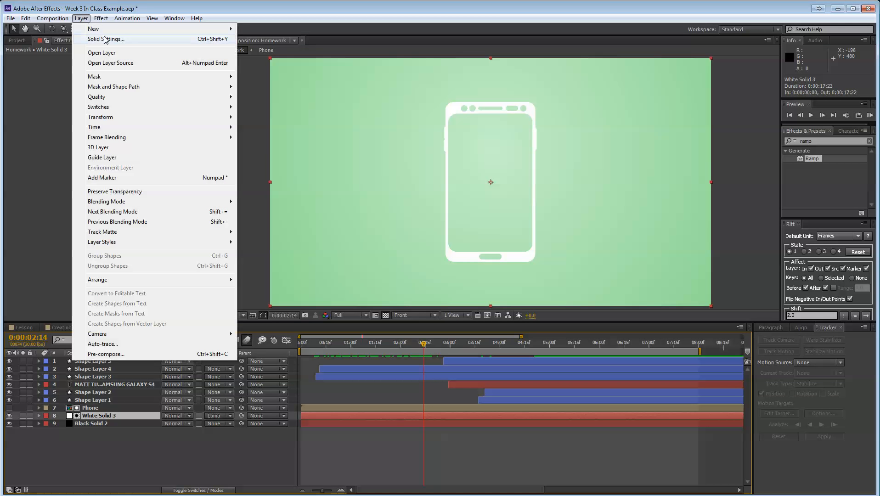
click(105, 40)
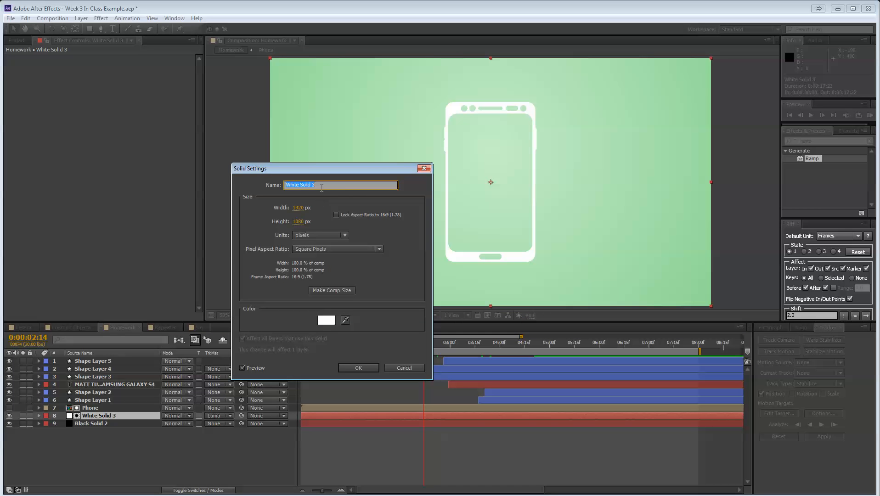
Step: Recolor the solid to a darker medium gray-green based on the background's green, and set the time to 0:00:05:27
click(324, 321)
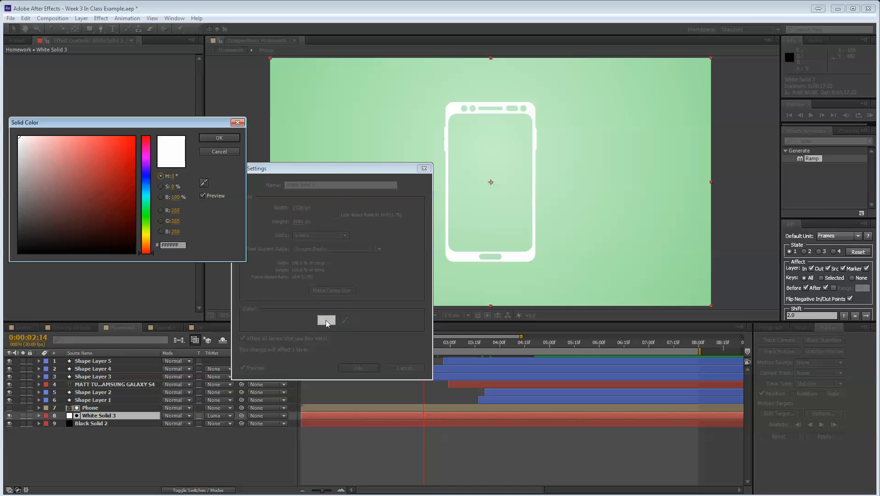
click(146, 213)
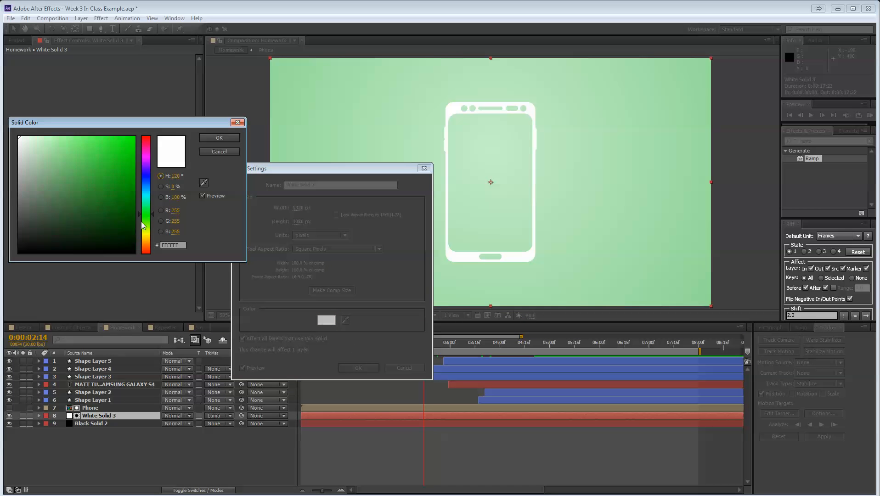
click(204, 183)
click(603, 238)
drag(128, 226, 76, 171)
key(Return)
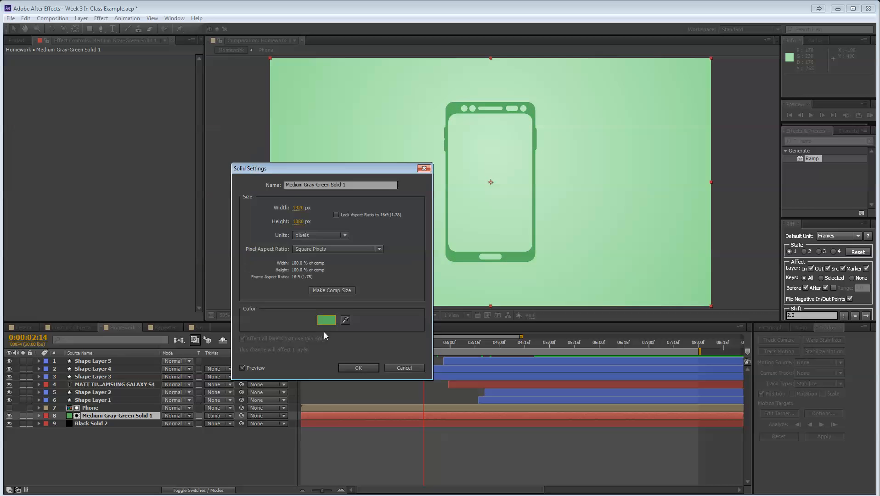
key(Return)
click(273, 449)
drag(345, 345, 594, 362)
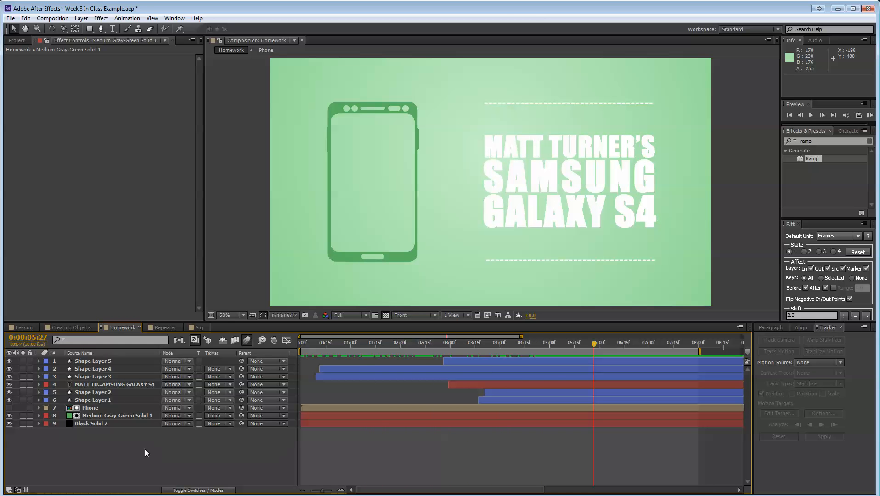